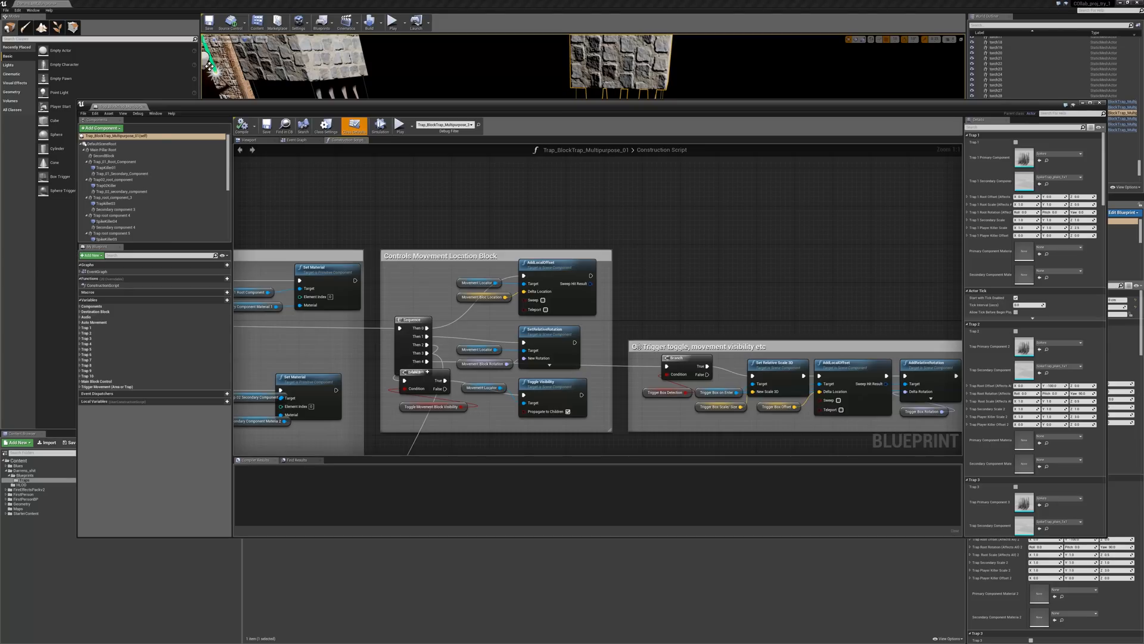
Examine the node groups in the trap blueprint's Construction Script and Event Graph
scroll(561, 286, down, 8)
right_drag(562, 286, 651, 149)
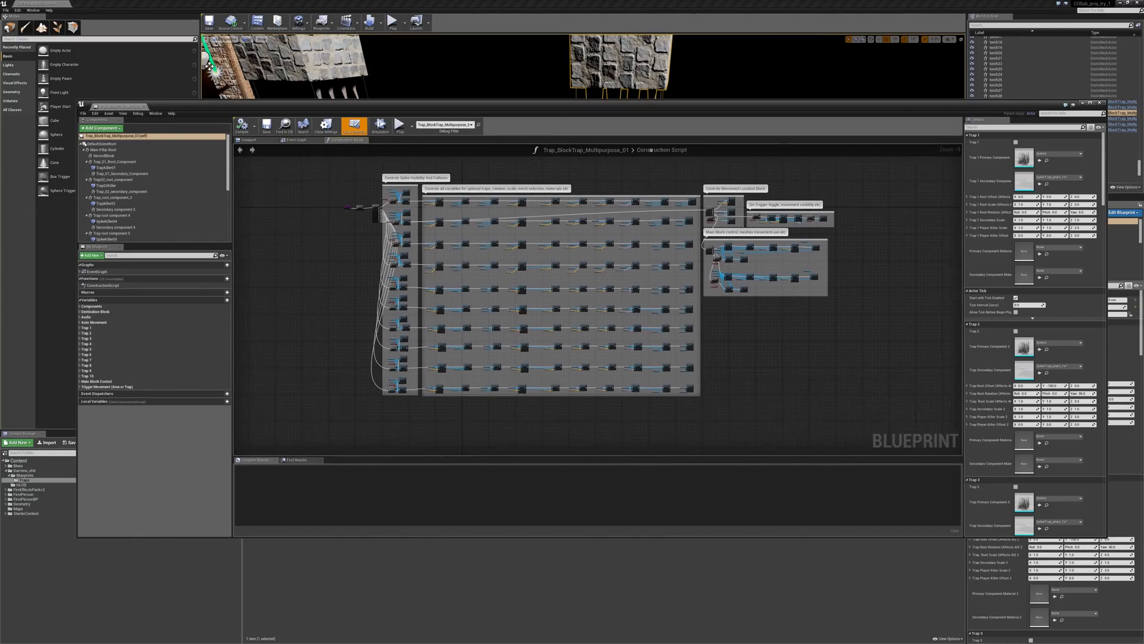
scroll(597, 173, up, 3)
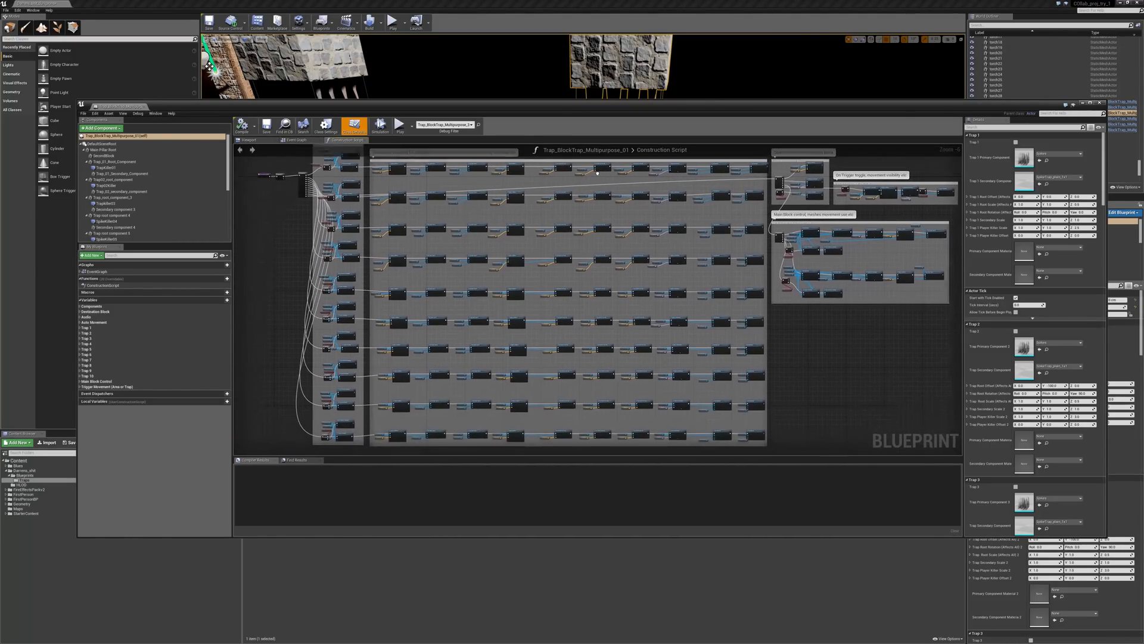
scroll(597, 173, down, 1)
right_drag(597, 173, 557, 210)
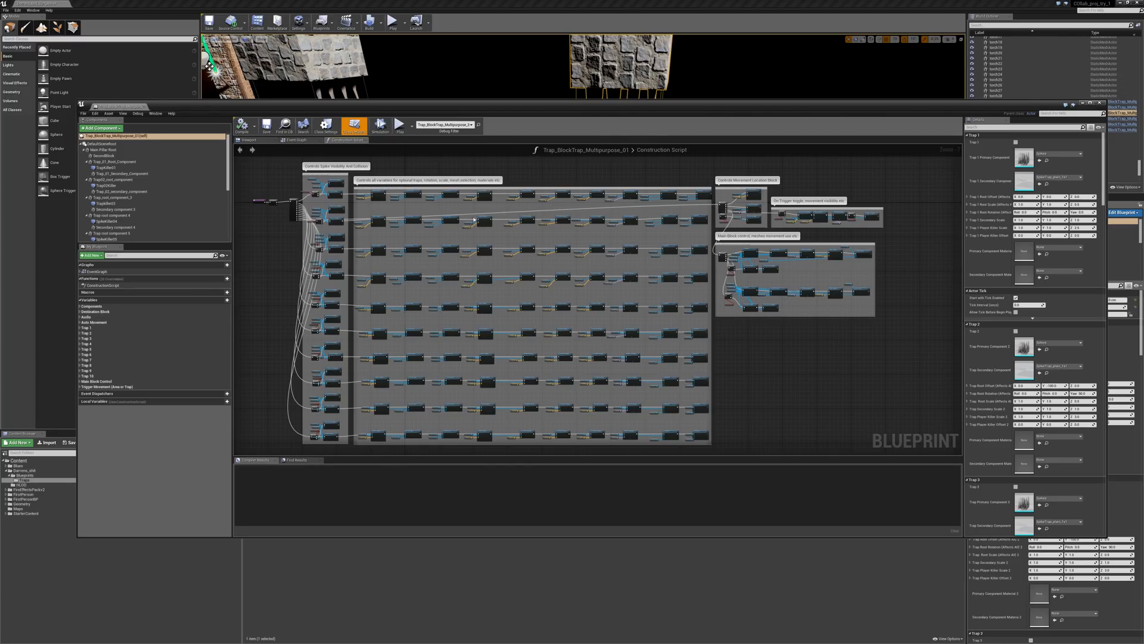
click(296, 140)
right_drag(661, 248, 589, 199)
scroll(479, 191, down, 1)
scroll(465, 195, up, 1)
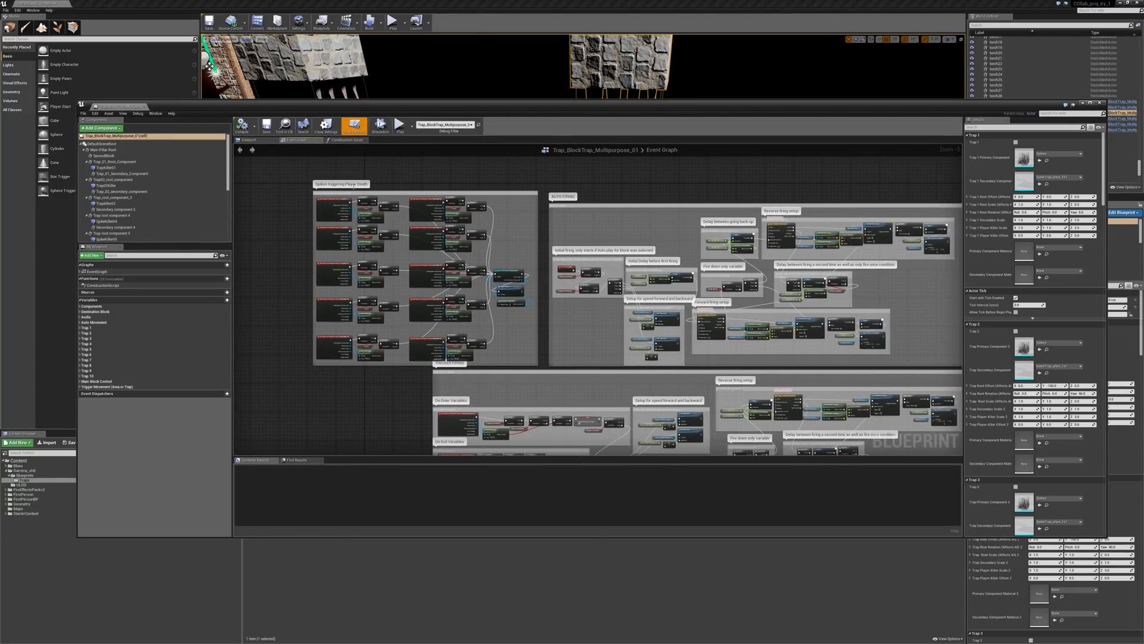
right_drag(215, 239, 271, 240)
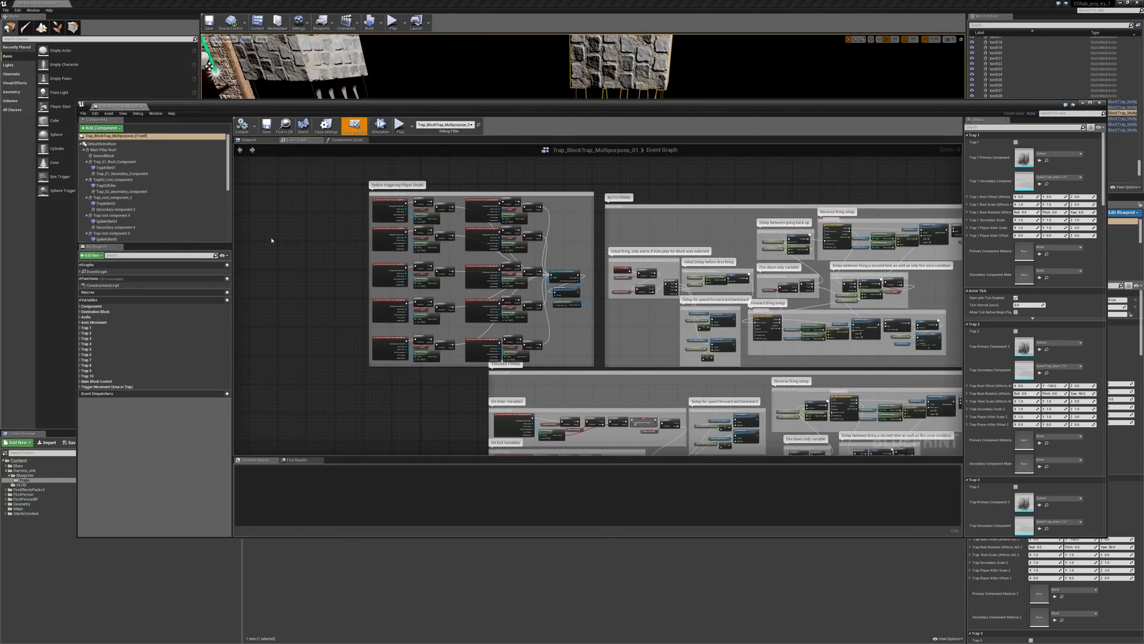
Inspect Trap_01_Secondary_Component in the blueprint's 3D view and close the blueprint editor
click(255, 141)
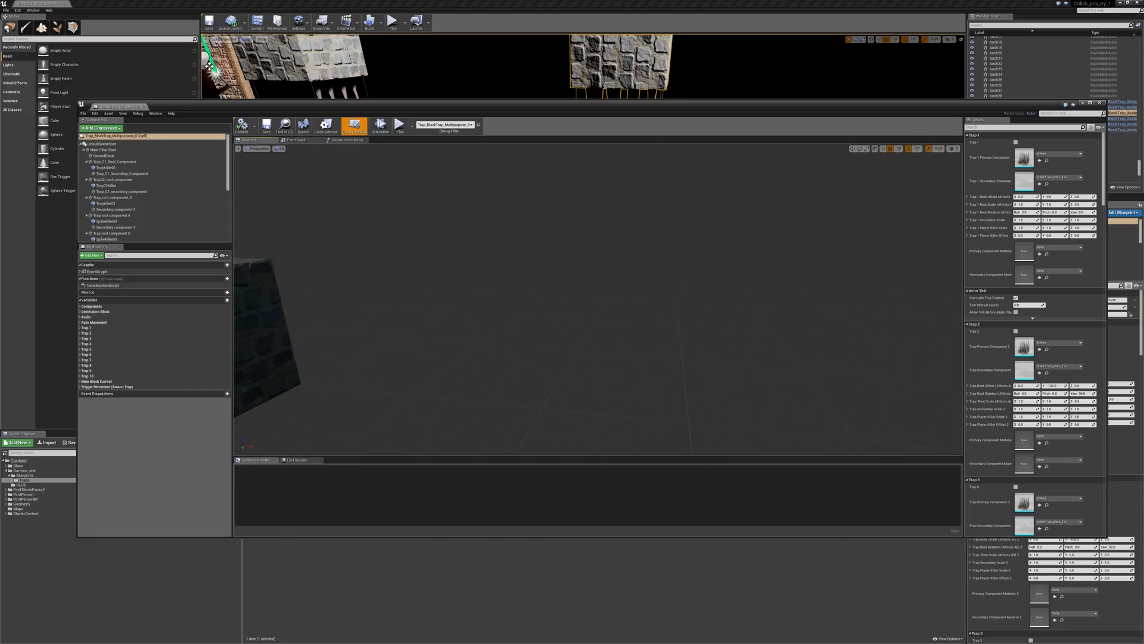
click(178, 174)
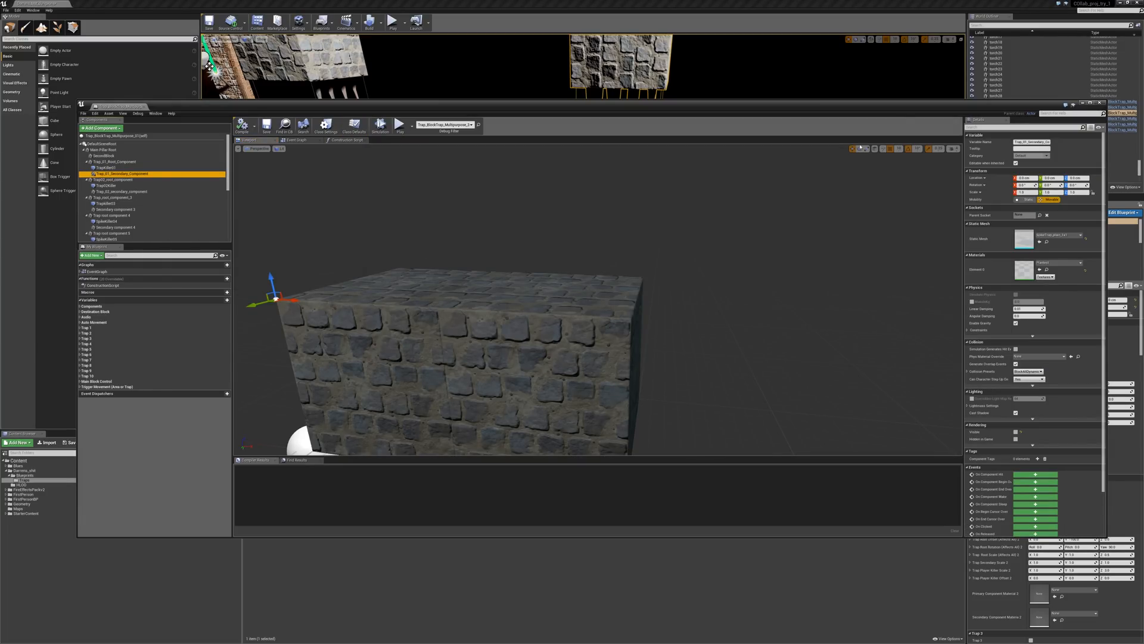
click(1101, 104)
Place a Trap_BlockTrap_Multipurpose_01 block in the level on the stone floor near the end of the wooden log
right_drag(709, 253, 831, 298)
right_drag(555, 134, 649, 149)
click(579, 143)
right_drag(579, 143, 587, 224)
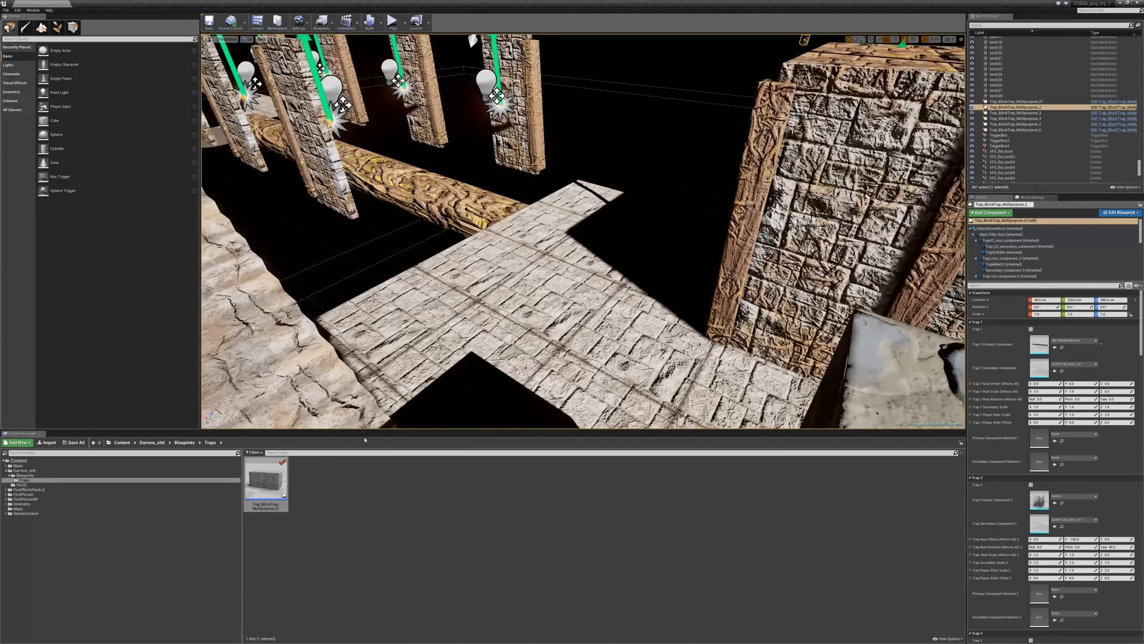
drag(266, 480, 614, 325)
mouse_move(659, 314)
right_down()
mouse_move(677, 319)
mouse_move(656, 316)
right_up()
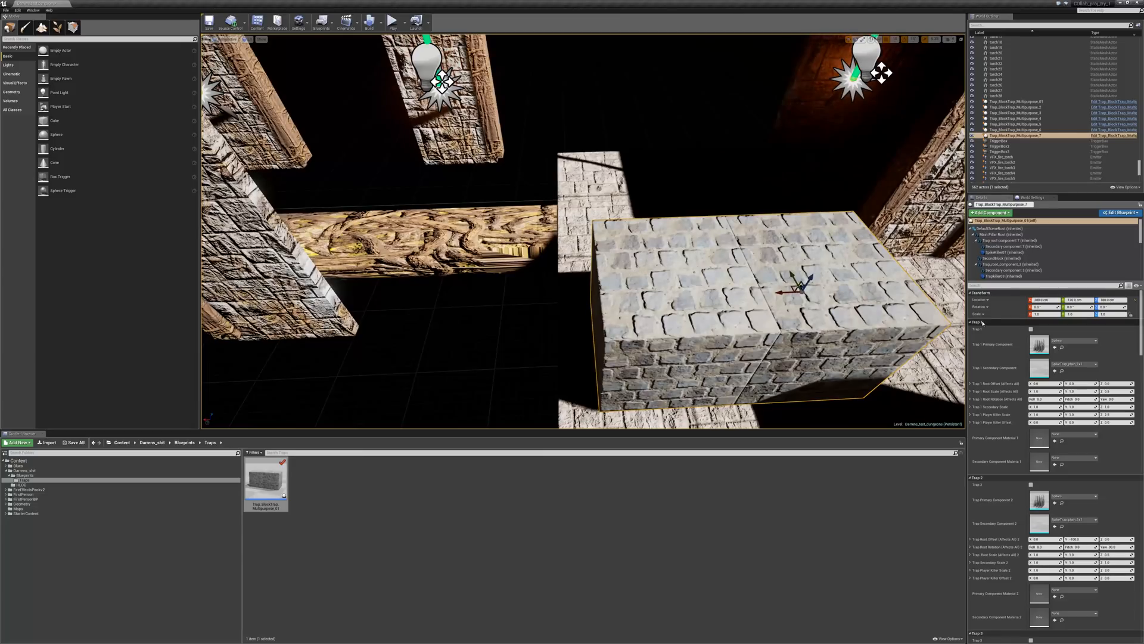
Collapse the Trap 1 through Trap 10 settings of the placed block trap
click(971, 322)
click(972, 329)
click(971, 337)
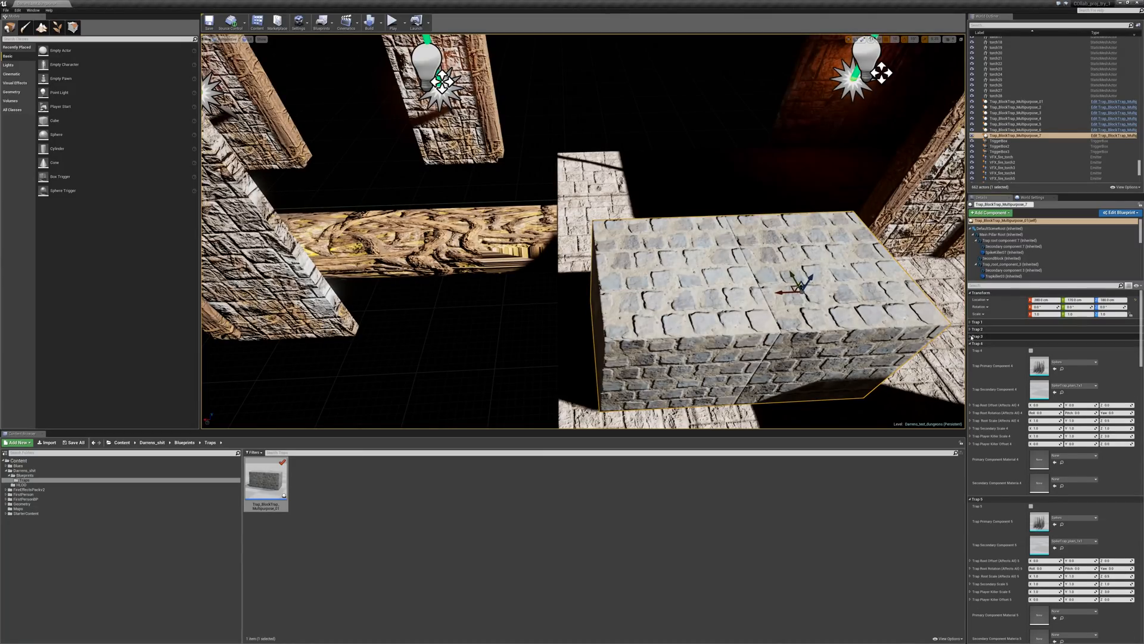
click(971, 344)
click(971, 351)
click(971, 358)
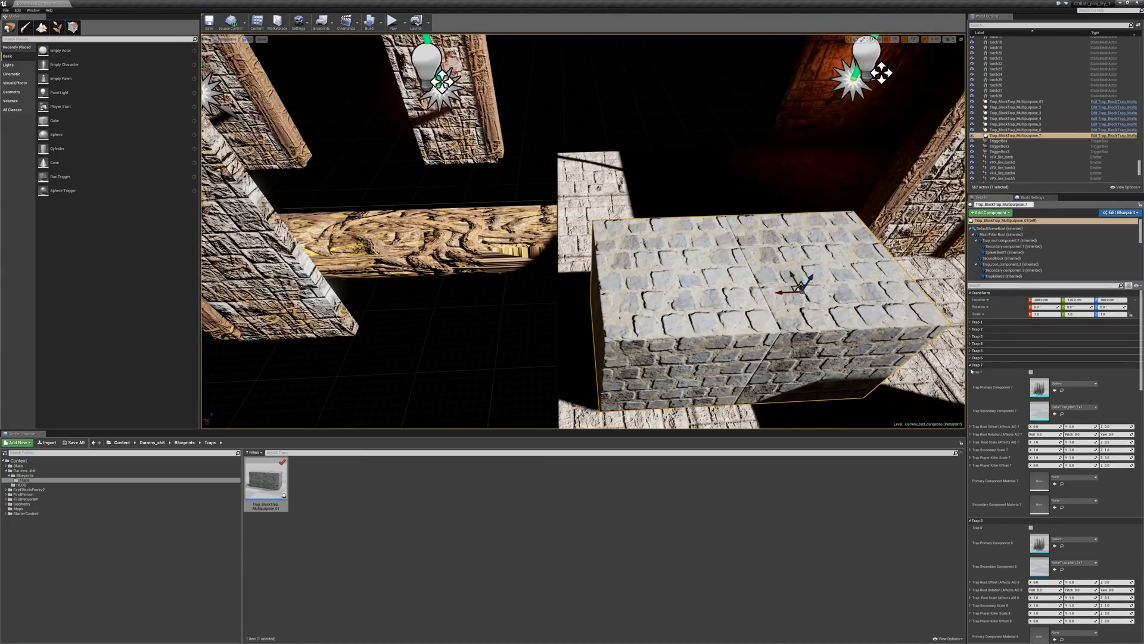
click(972, 365)
click(970, 373)
click(972, 379)
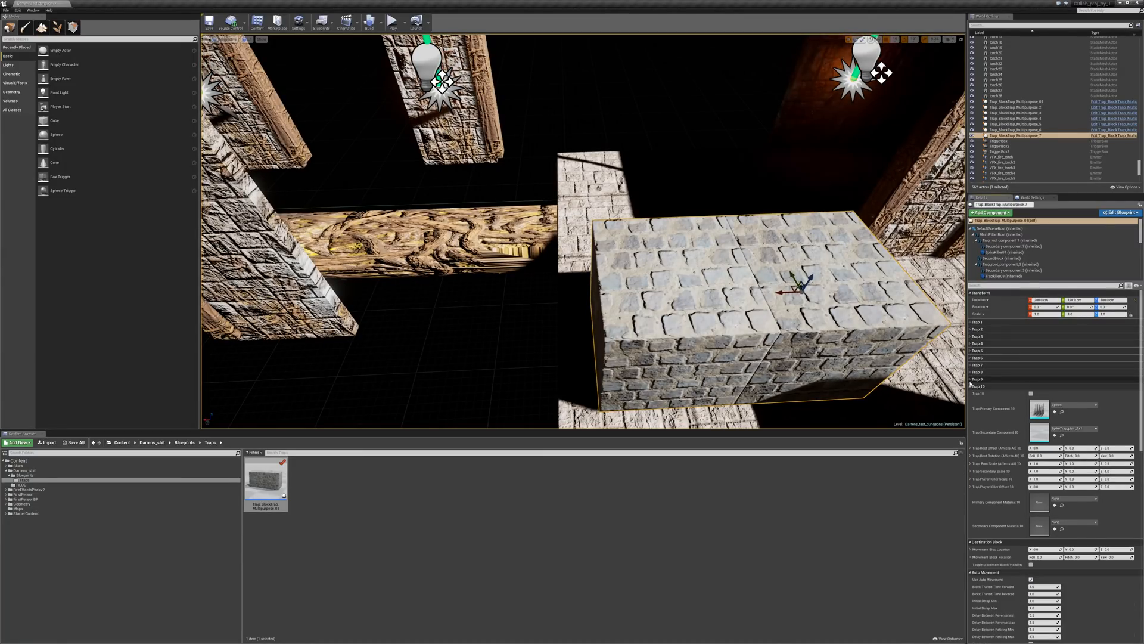
click(971, 387)
Expand the Trap 1 settings, enable Trap 1 and examine its spikes on the block
click(971, 322)
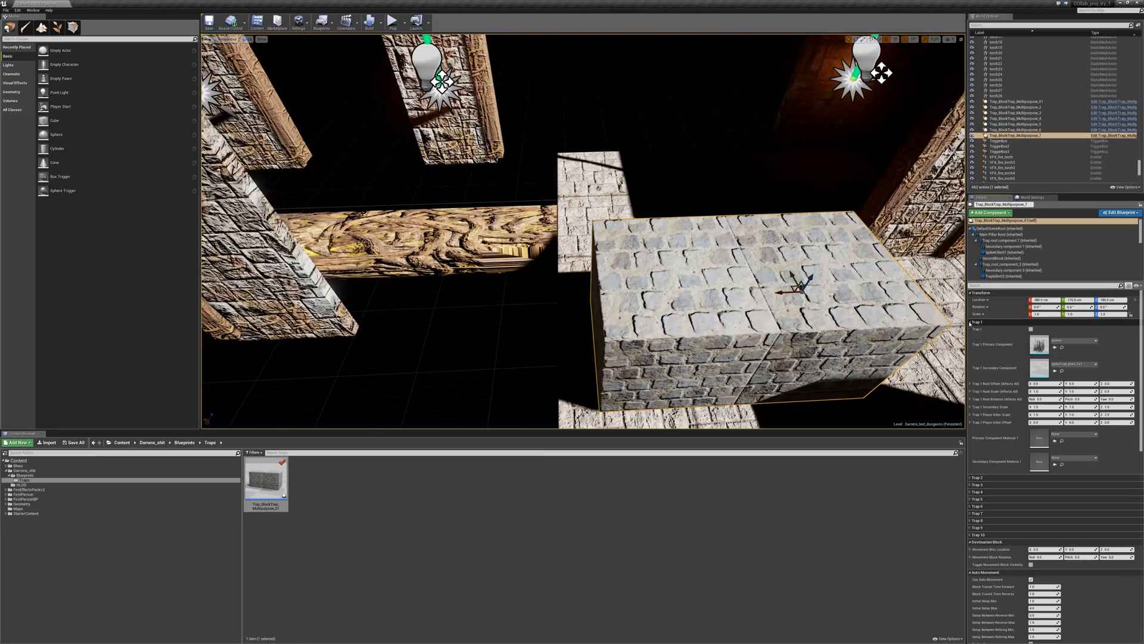
click(1031, 329)
right_drag(715, 257, 834, 215)
right_drag(591, 336, 643, 352)
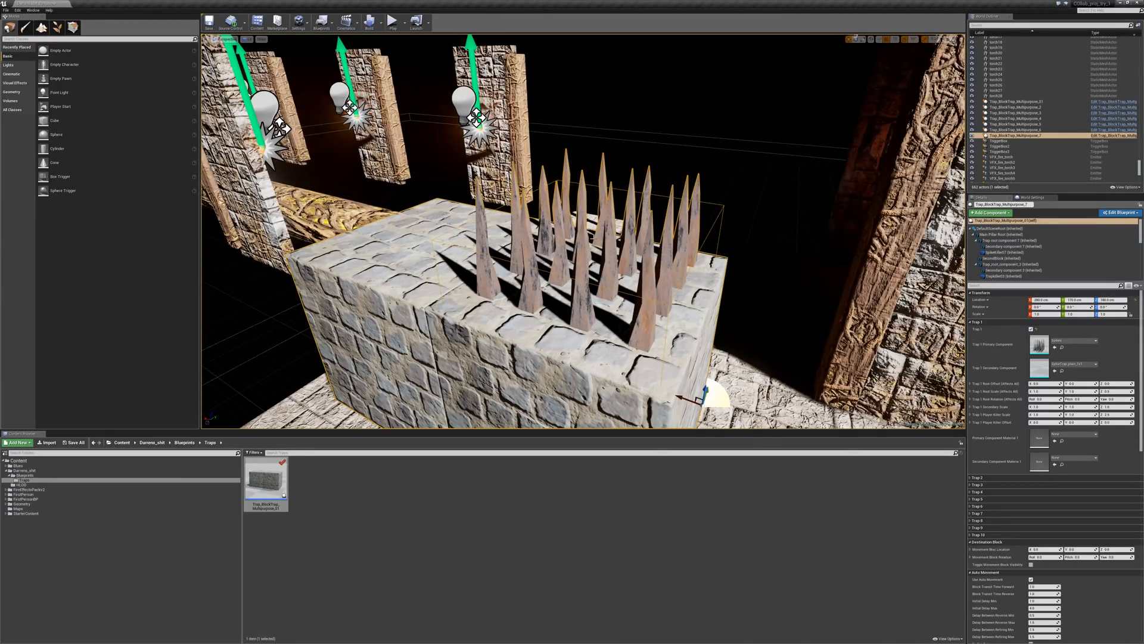
right_drag(570, 206, 663, 267)
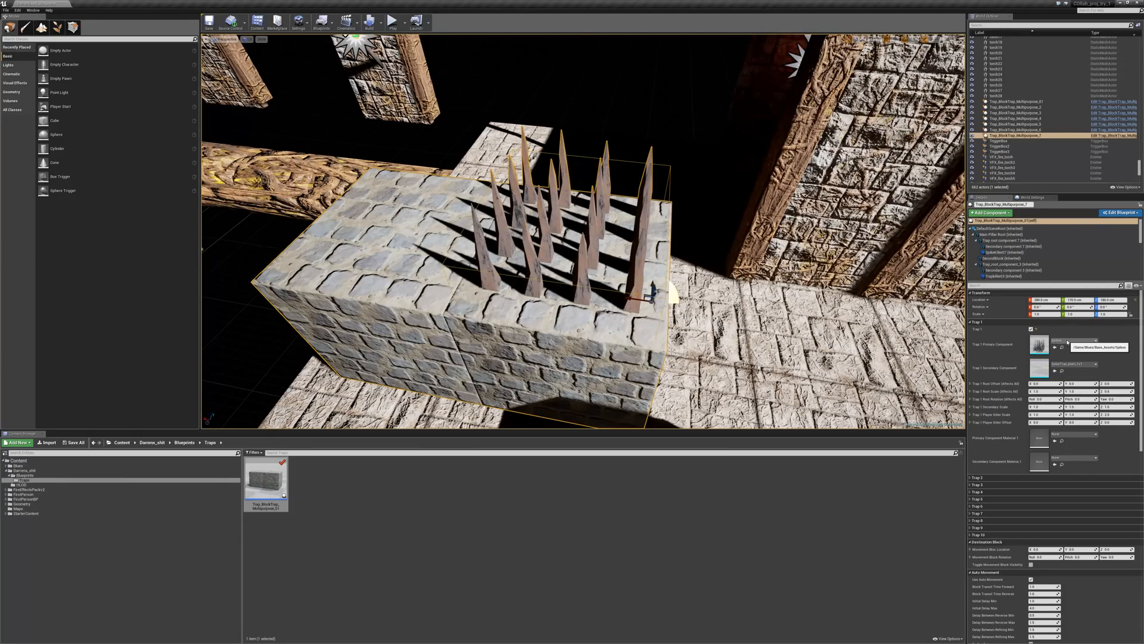
right_drag(834, 298, 748, 335)
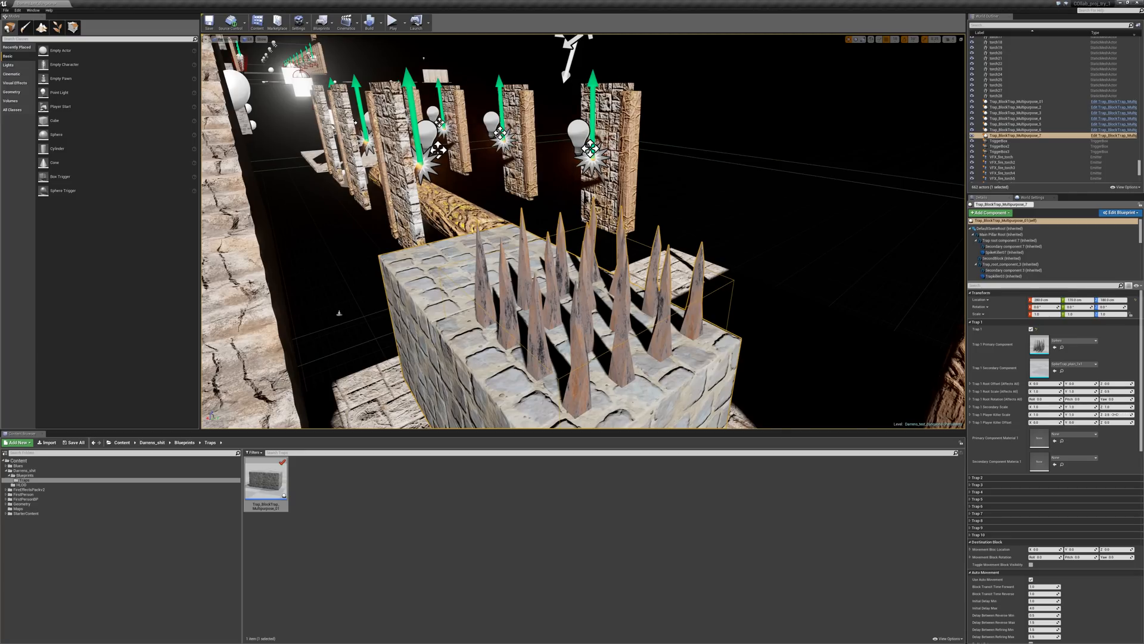
key(Return)
right_drag(703, 250, 683, 209)
right_drag(704, 312, 637, 264)
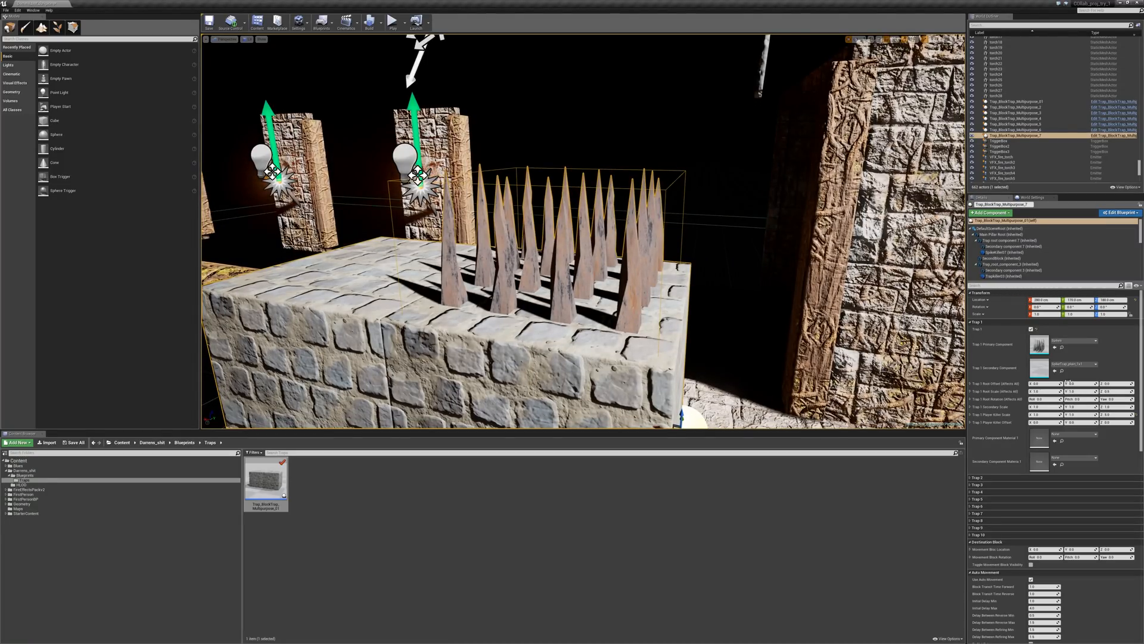
Find a mesh with "block" and assign the stone block as Trap 1's primary component instead of the spikes
click(1081, 341)
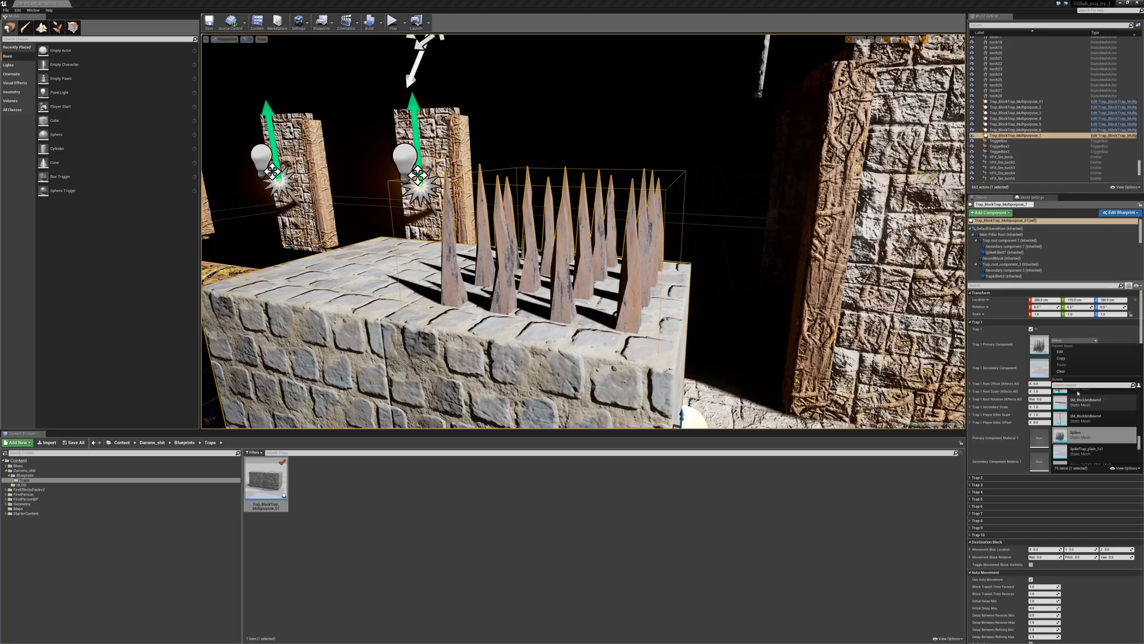
text(block)
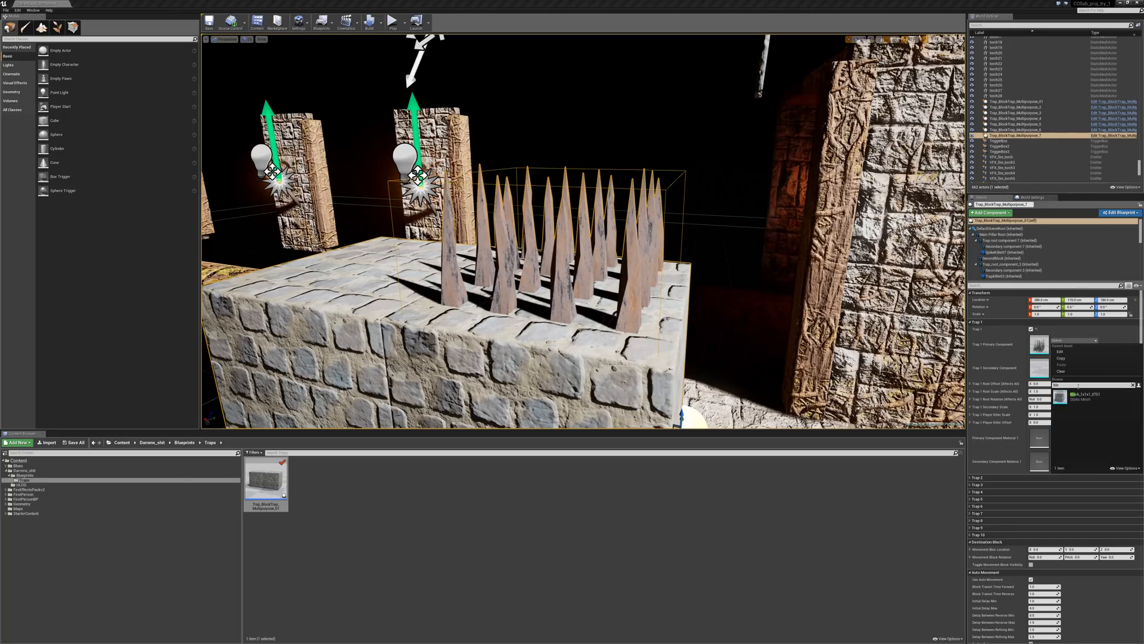
click(1084, 400)
key(d)
right_drag(709, 319, 664, 317)
key(d)
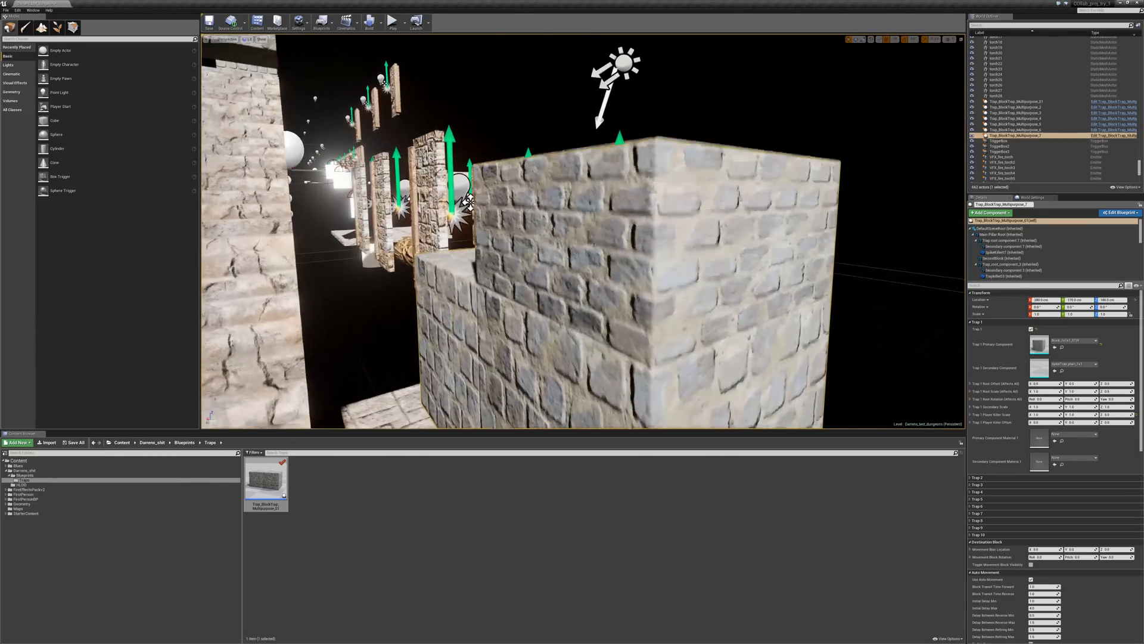
Try a Z value of 1.8 for Trap 1's root scale and view the block from several sides
scroll(775, 321, down, 3)
scroll(774, 321, up, 3)
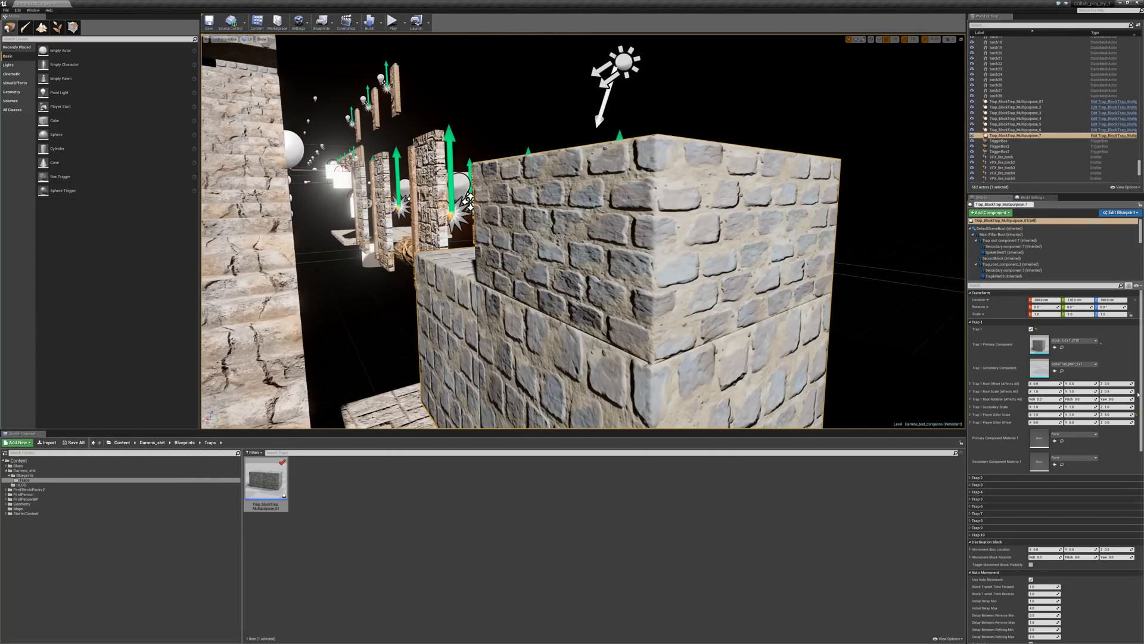
text(1.8)
key(Return)
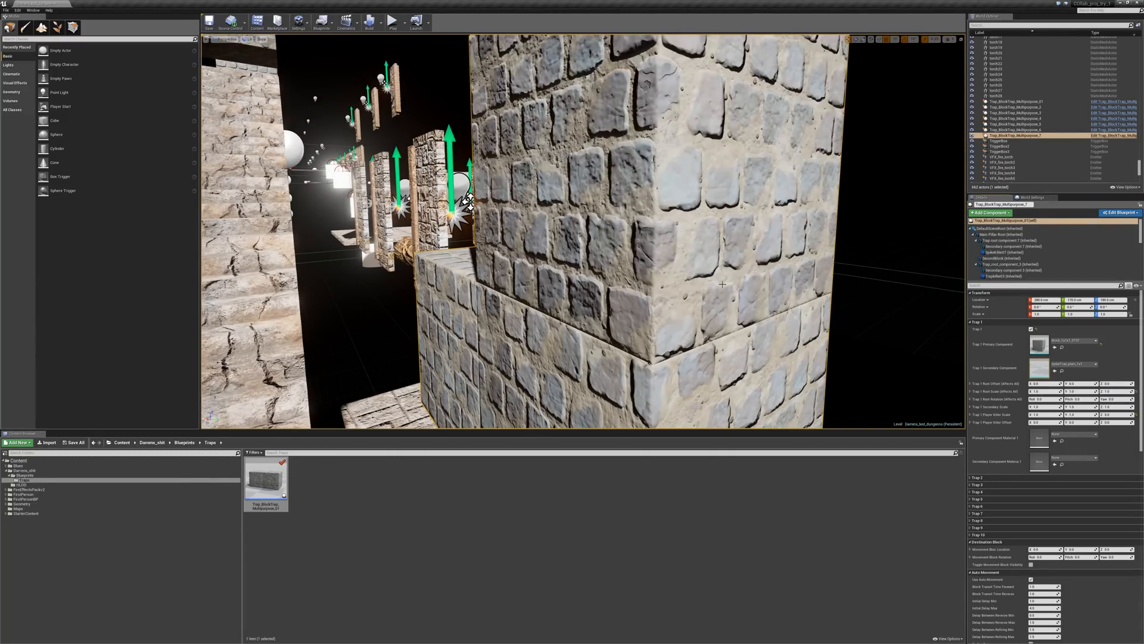
mouse_move(726, 282)
right_down()
mouse_move(768, 282)
mouse_move(756, 327)
mouse_move(708, 293)
mouse_move(757, 298)
mouse_move(706, 295)
mouse_move(763, 296)
mouse_move(685, 289)
mouse_move(742, 299)
mouse_move(709, 298)
right_up()
key(s)
key(w)
key(w)
key(s)
key(a)
key(s)
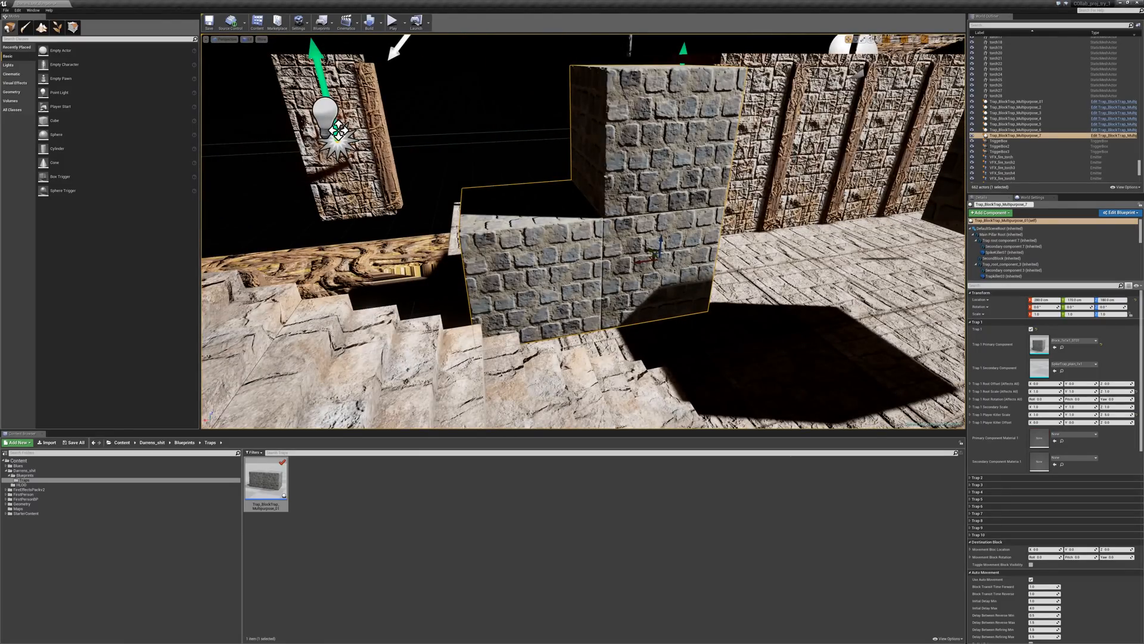
right_drag(648, 285, 630, 272)
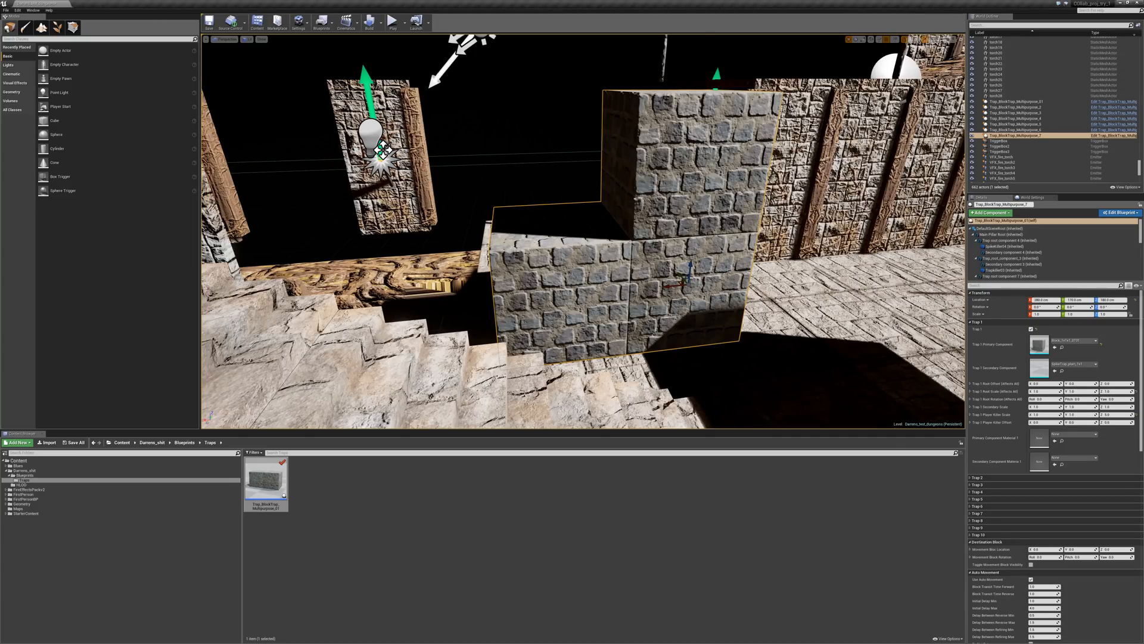
Collapse the Trap 1 settings and leave the Destination Block settings expanded
click(973, 323)
click(973, 323)
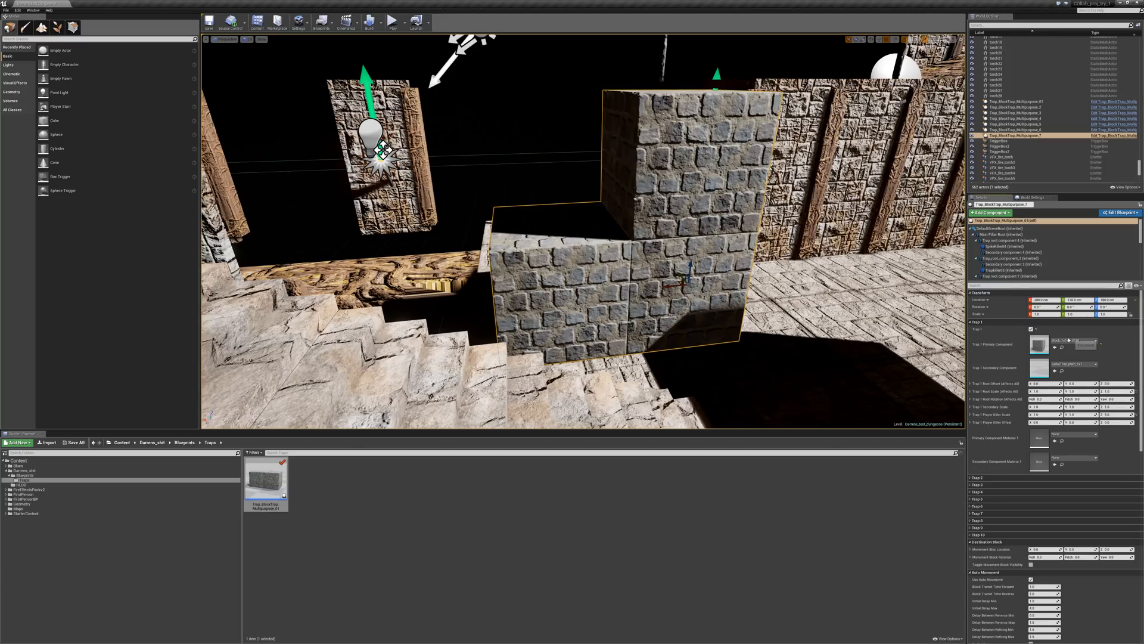
click(972, 323)
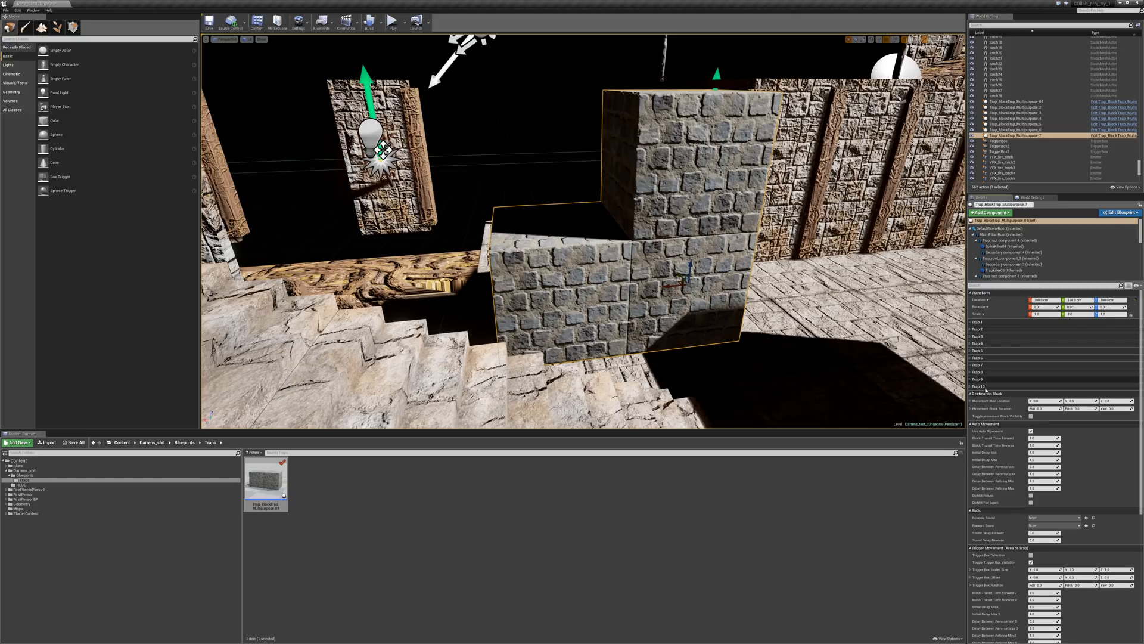
click(982, 393)
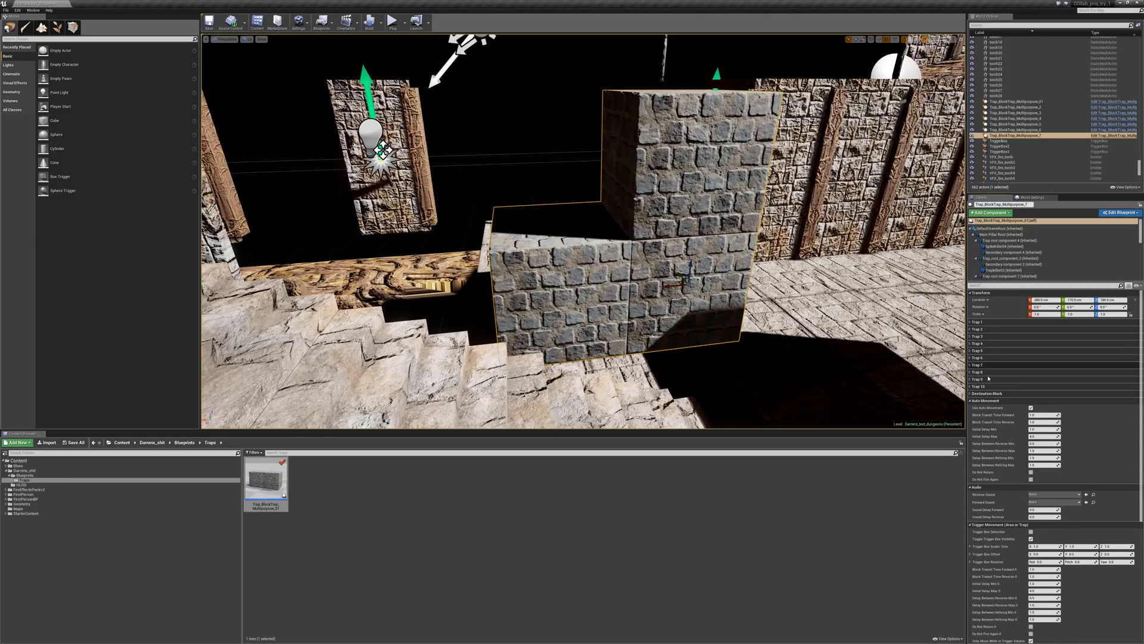
click(983, 393)
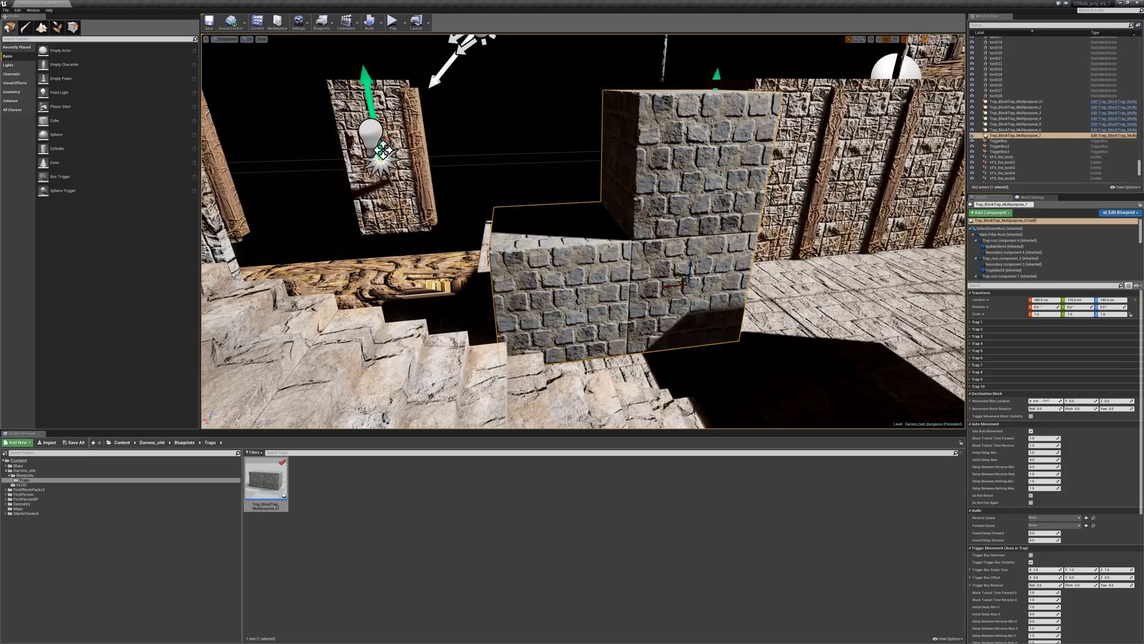
Try 200 for the X of the Destination Block's movement location, and set it to 700
drag(1064, 401, 1034, 401)
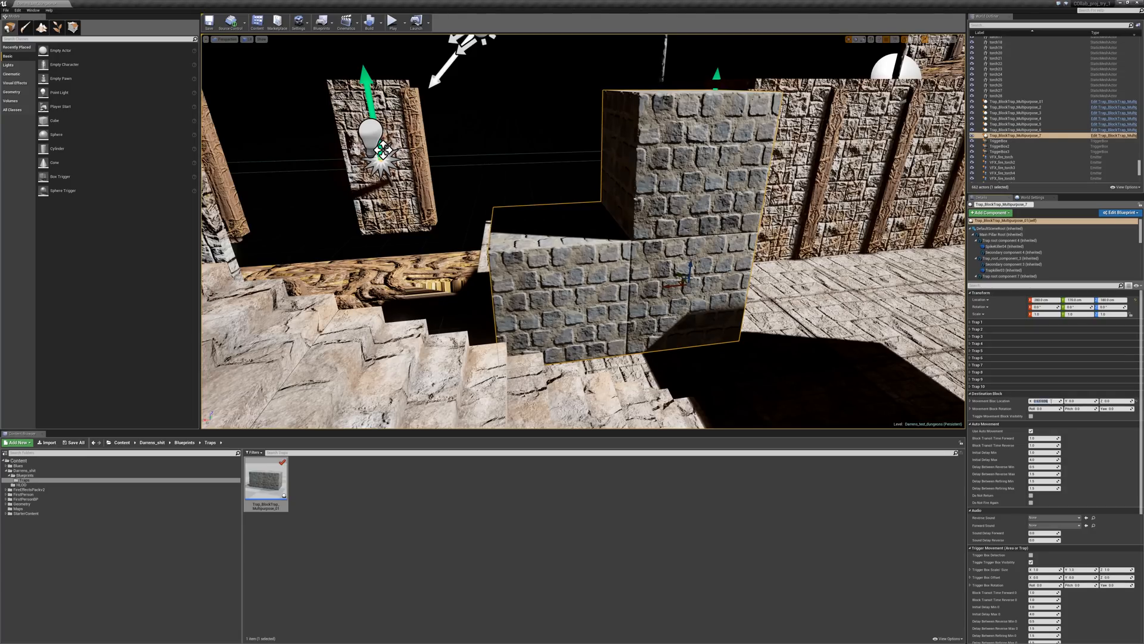
click(1051, 401)
text(200)
key(Return)
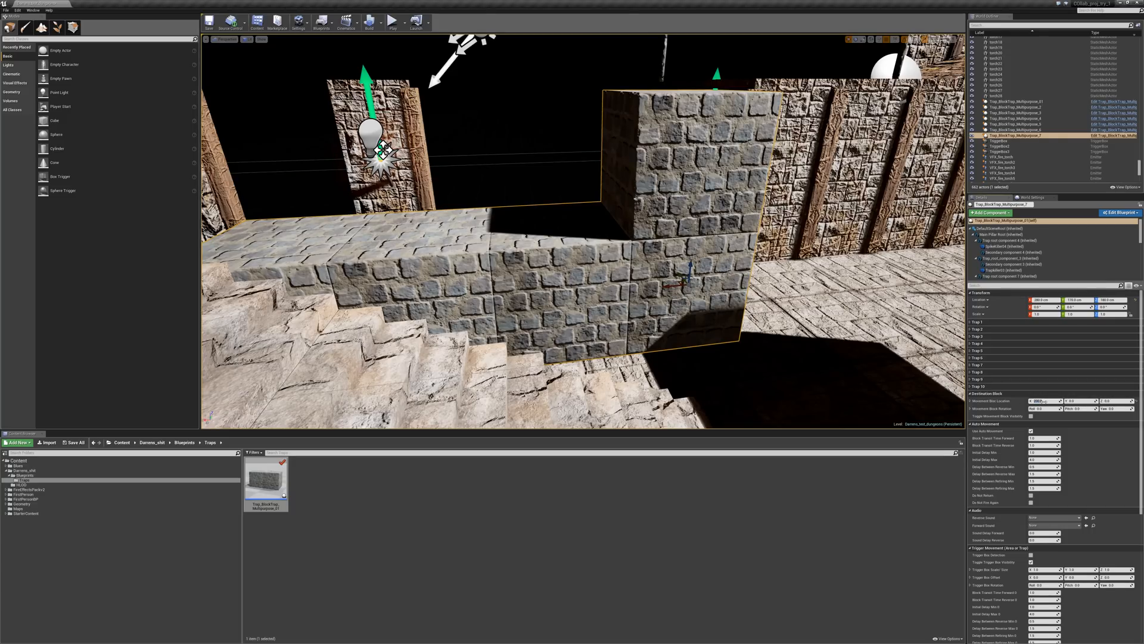
text(700)
key(Return)
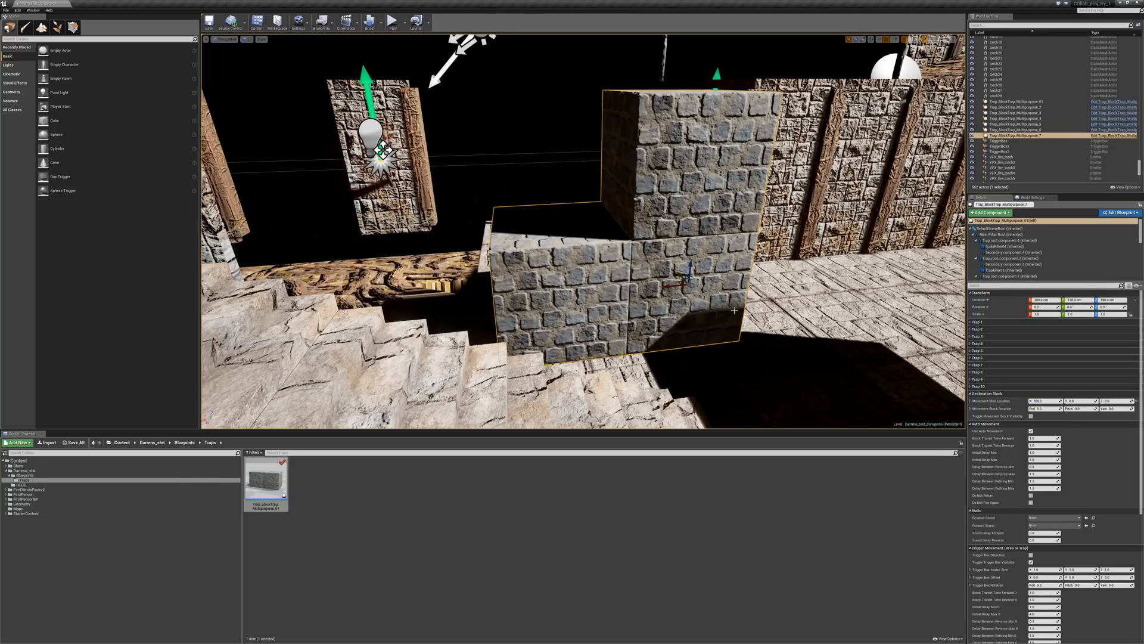
right_drag(745, 269, 477, 304)
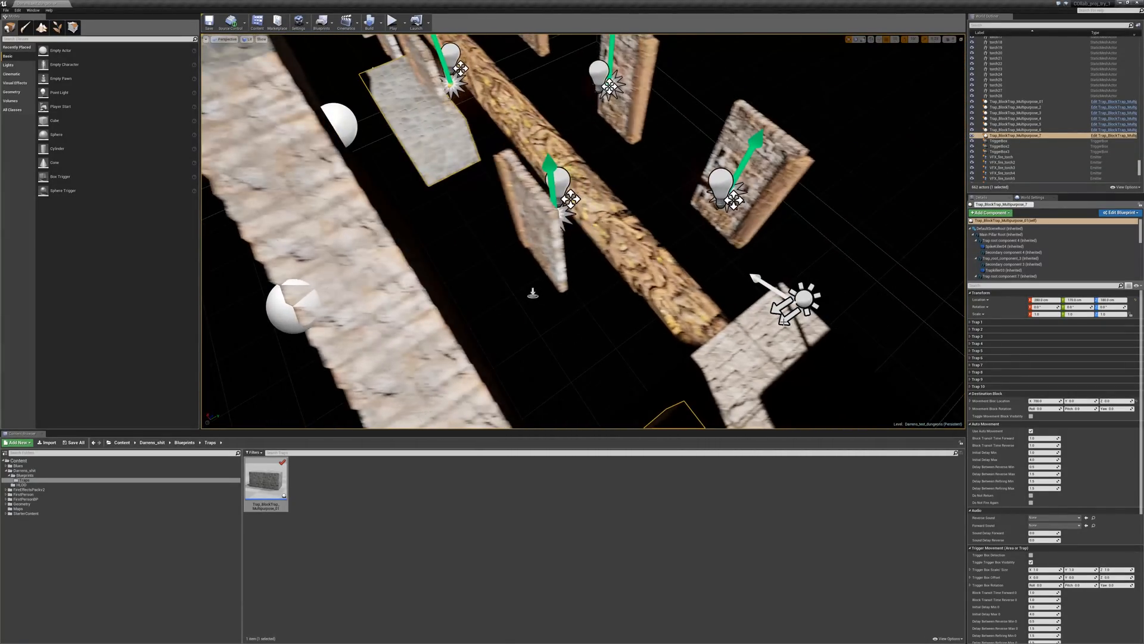
Toggle the movement block's visibility on and off, leaving the option unchecked
click(1032, 416)
click(1032, 417)
click(1032, 417)
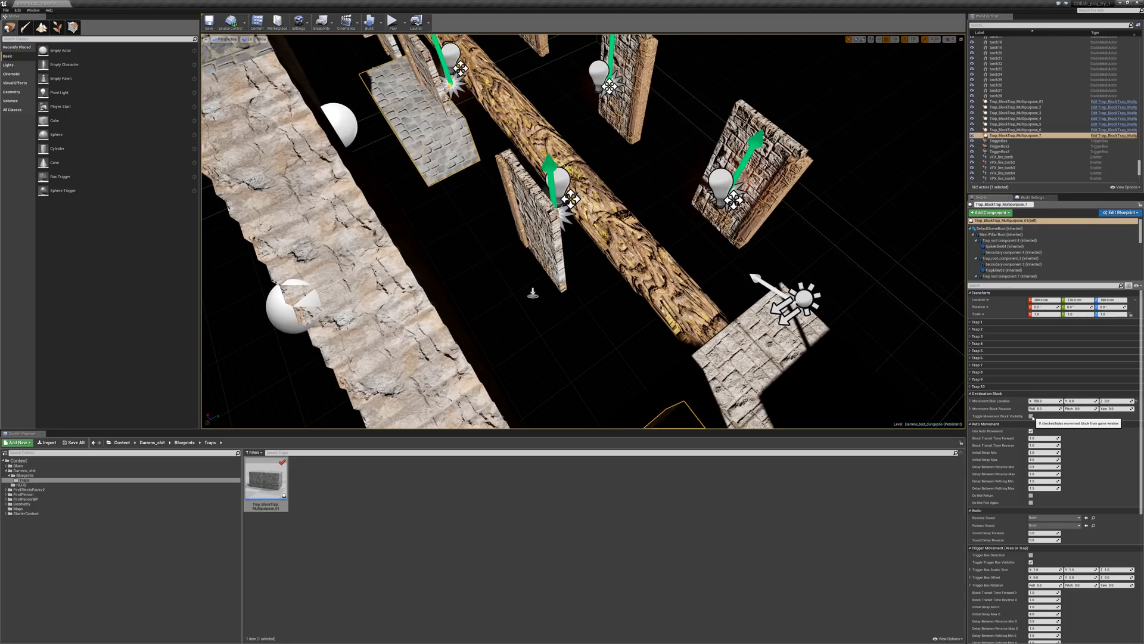
click(1033, 417)
click(1033, 416)
right_drag(818, 397, 829, 371)
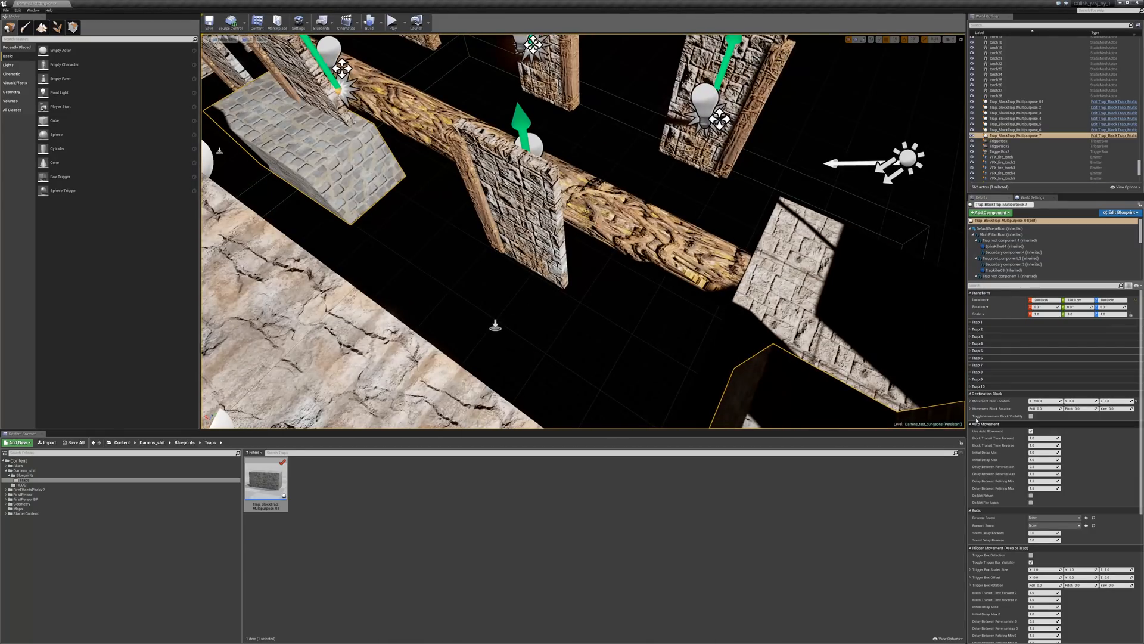
Collapse the Auto Movement and Destination Block settings
click(971, 423)
click(971, 393)
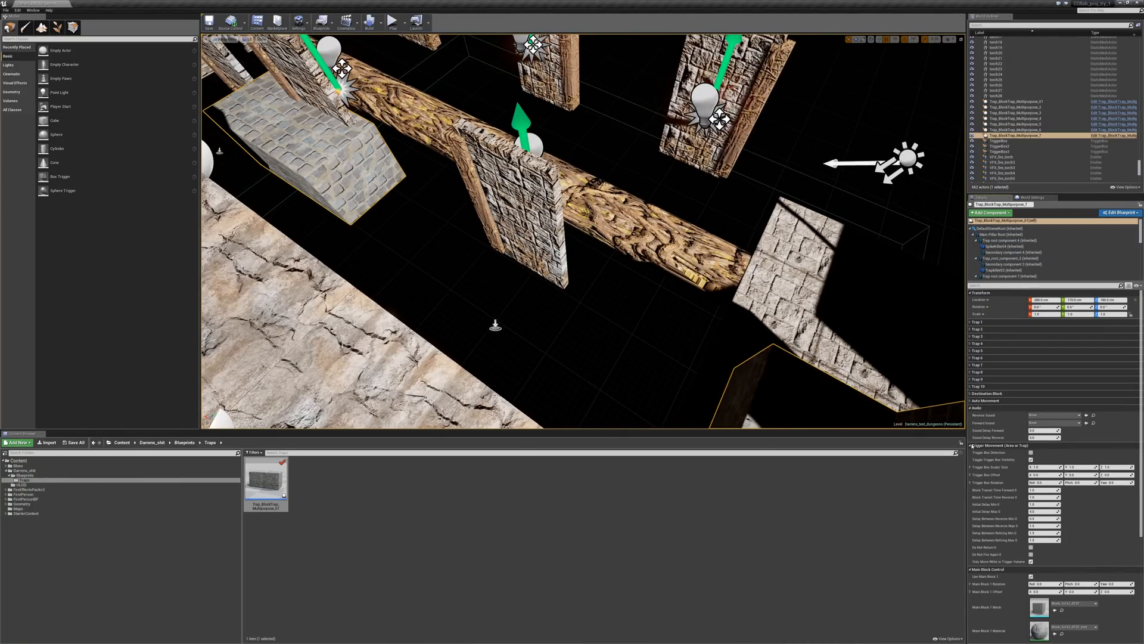
Collapse the Trigger Movement and Audio settings and leave the Main Block Control settings expanded
click(970, 445)
click(971, 407)
click(971, 423)
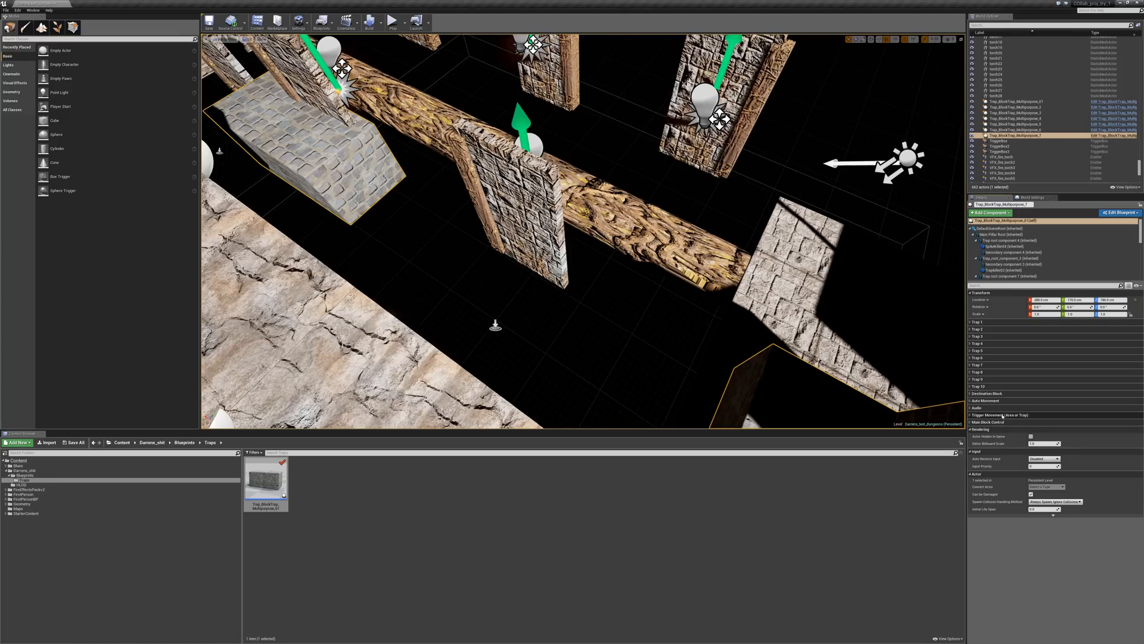
click(971, 423)
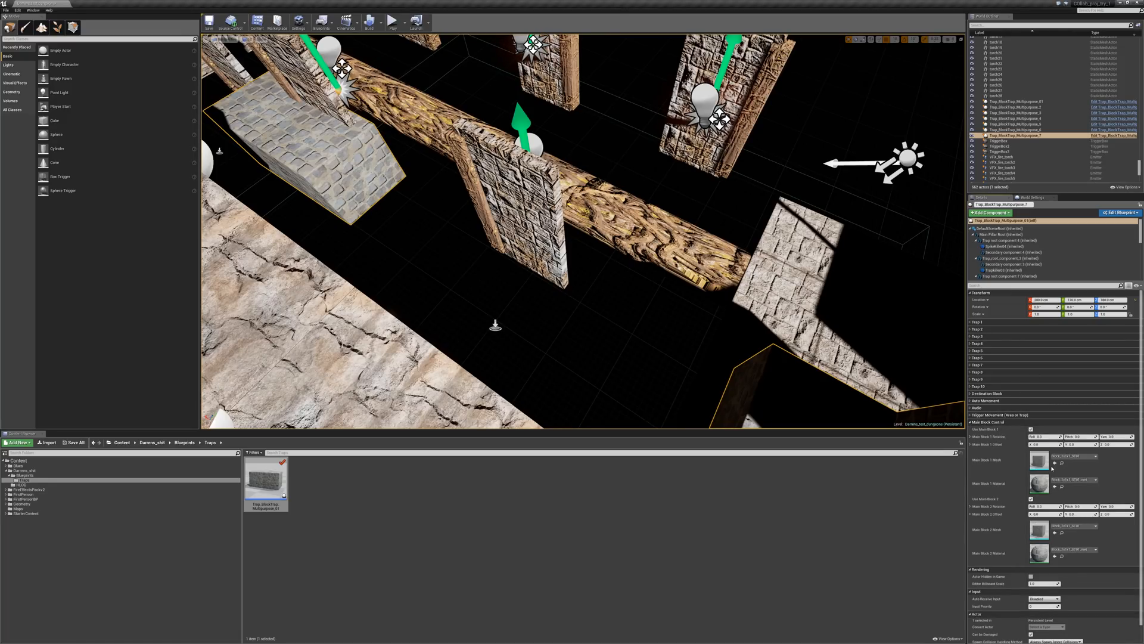
Replace the Main Block 1 mesh with the 1x1 floor tile mesh, found by searching for floor
right_drag(703, 286, 804, 283)
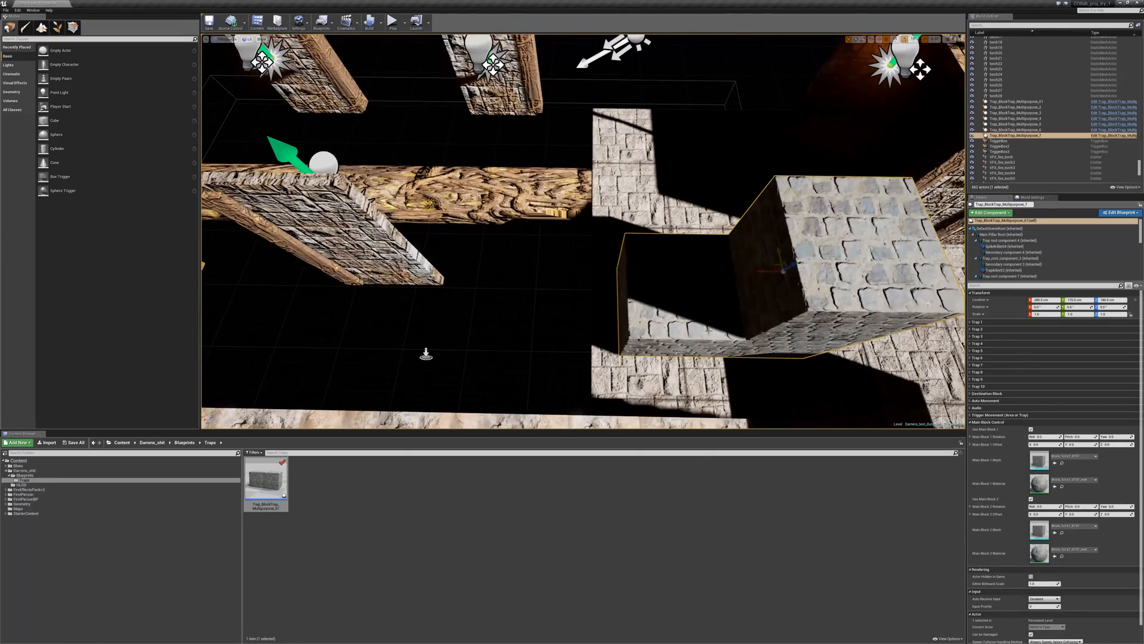
click(1072, 456)
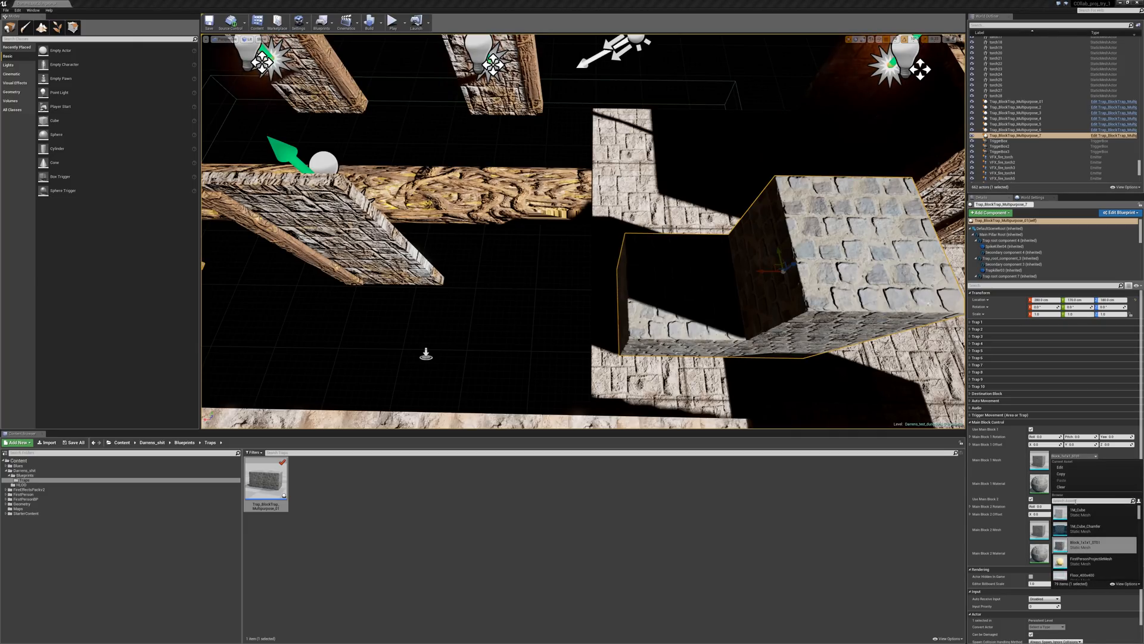
text(wall)
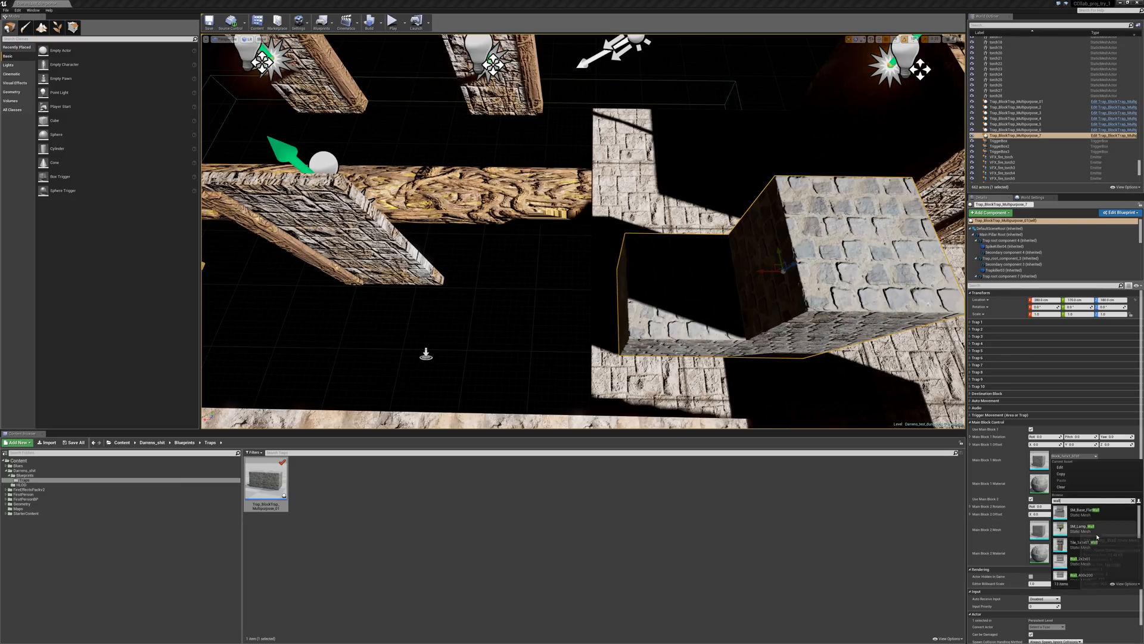
scroll(1104, 541, down, 5)
scroll(1104, 541, down, 2)
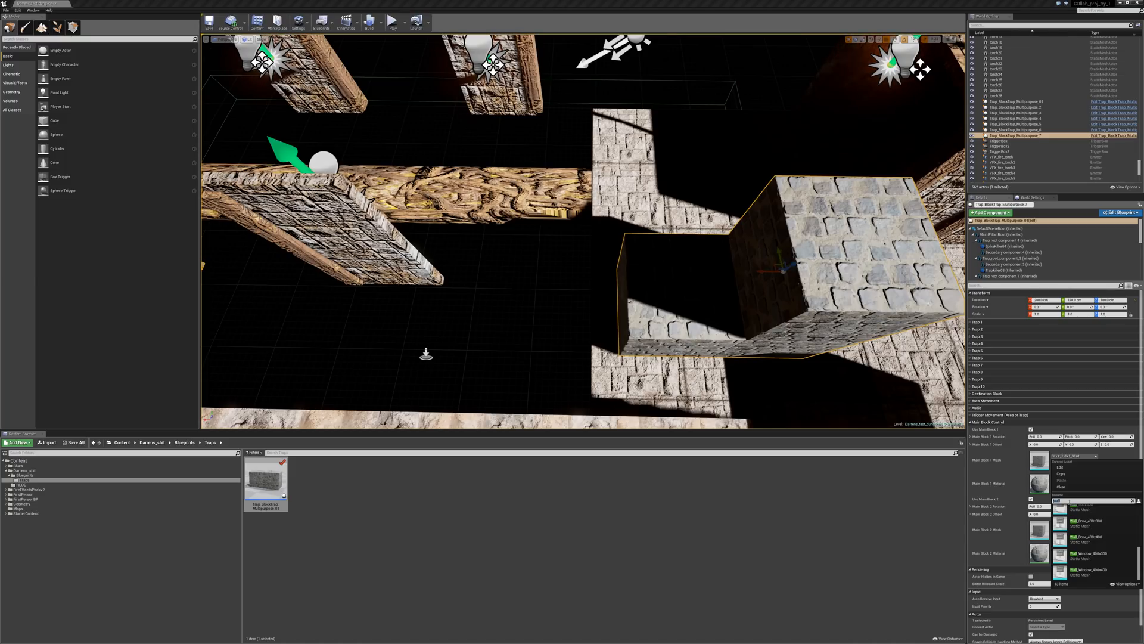
text(oor)
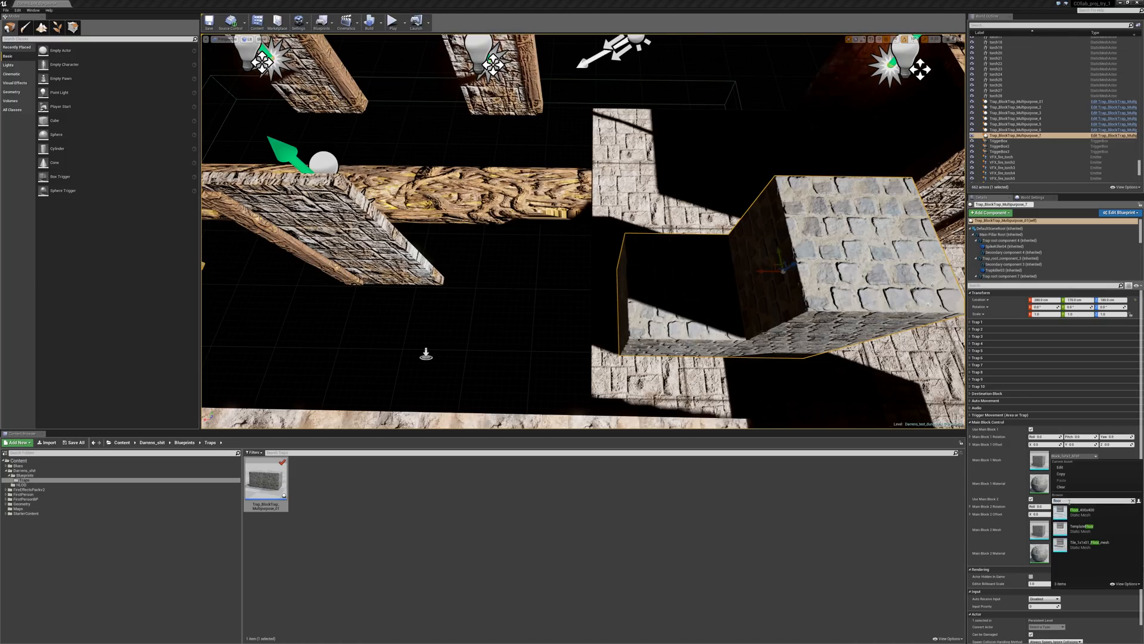
click(1090, 548)
right_drag(537, 293, 411, 289)
right_drag(536, 292, 357, 287)
right_drag(638, 281, 802, 311)
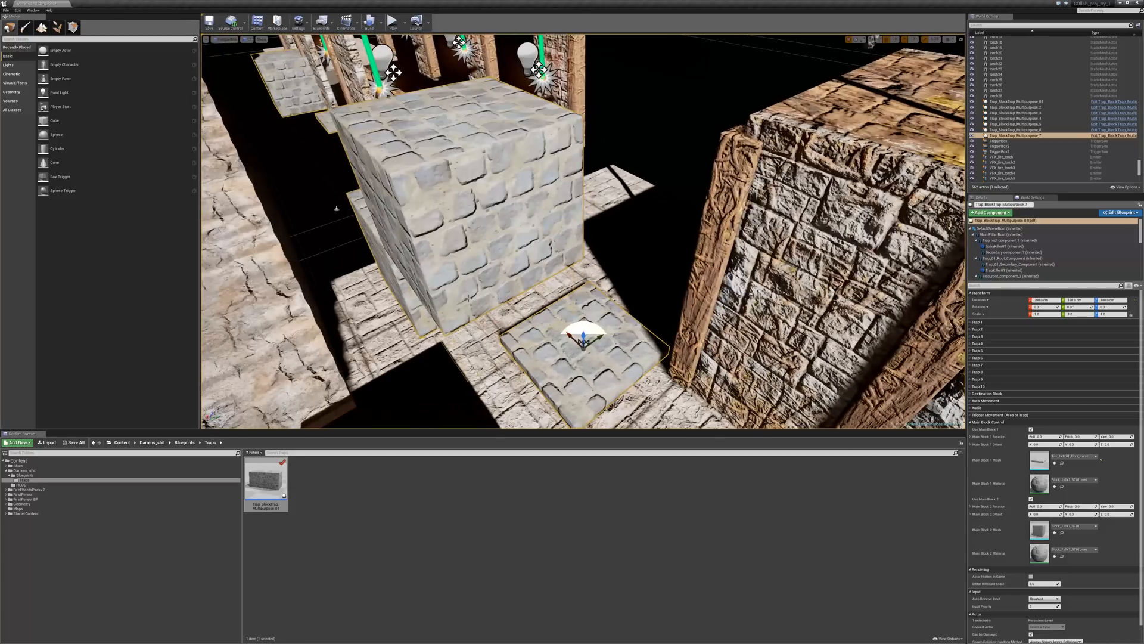
right_drag(408, 306, 612, 258)
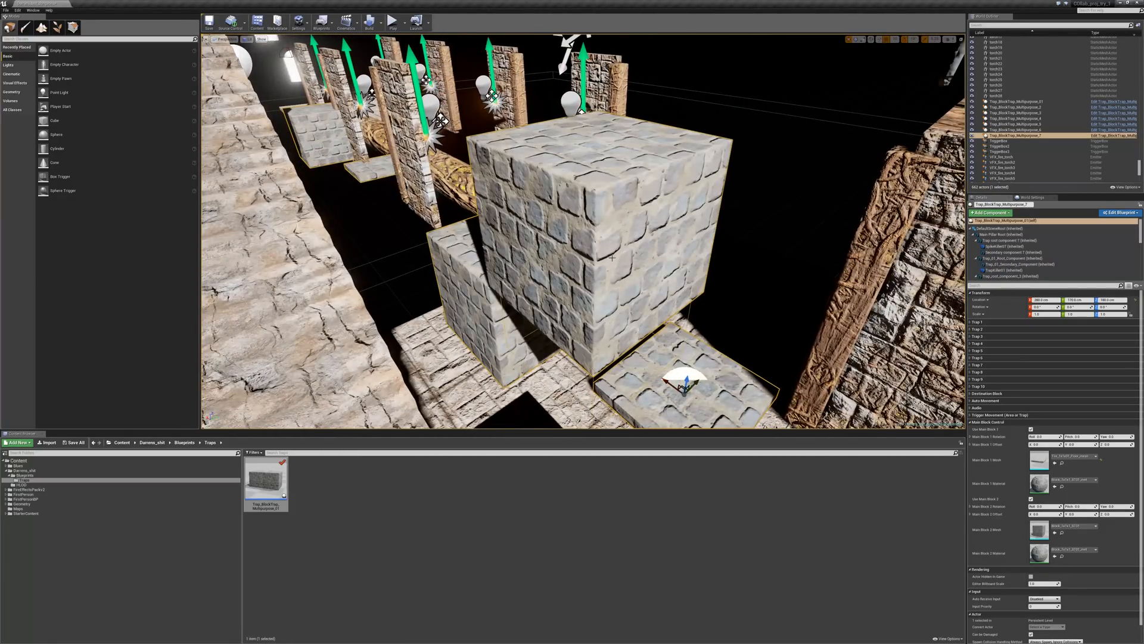
Turn off Main Block 2 and Trap 1 so that only the floor tile of Main Block 1 is used
click(1031, 500)
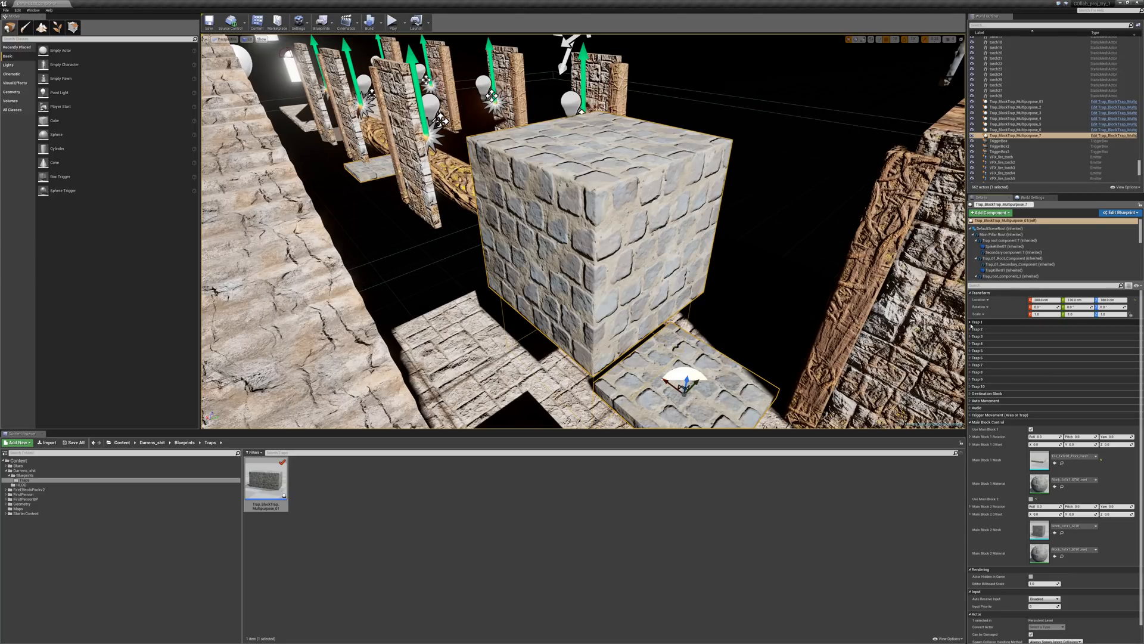
click(1037, 322)
click(1031, 329)
click(1033, 323)
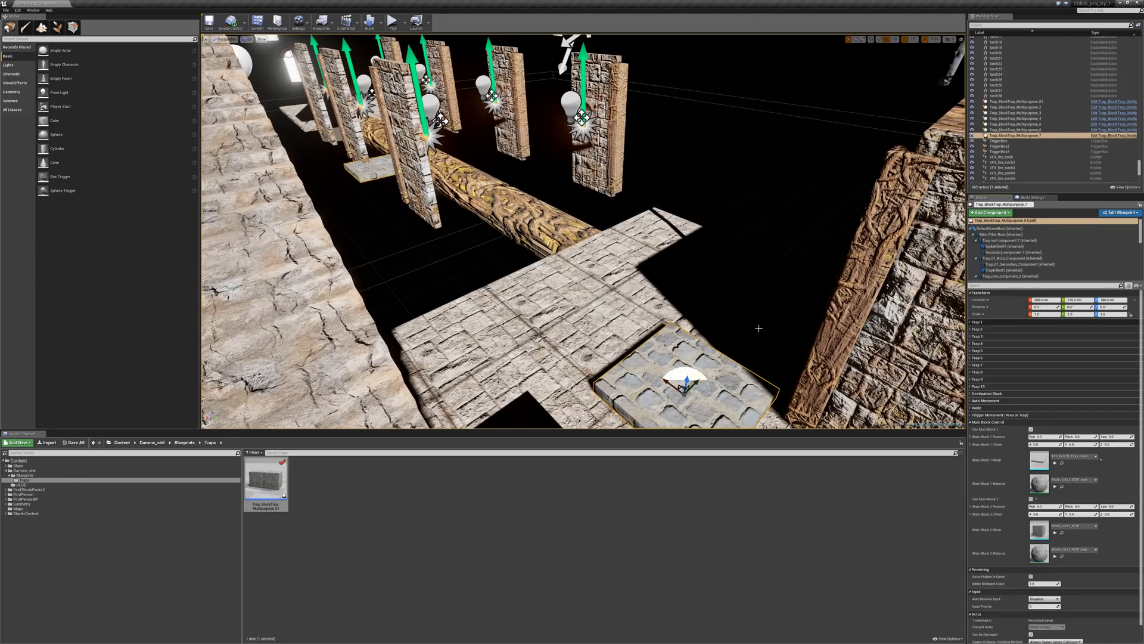
Move the trap sideways along the stone floor so the tile partly lies in the shadow near the stairs
right_drag(758, 327, 722, 318)
key(s)
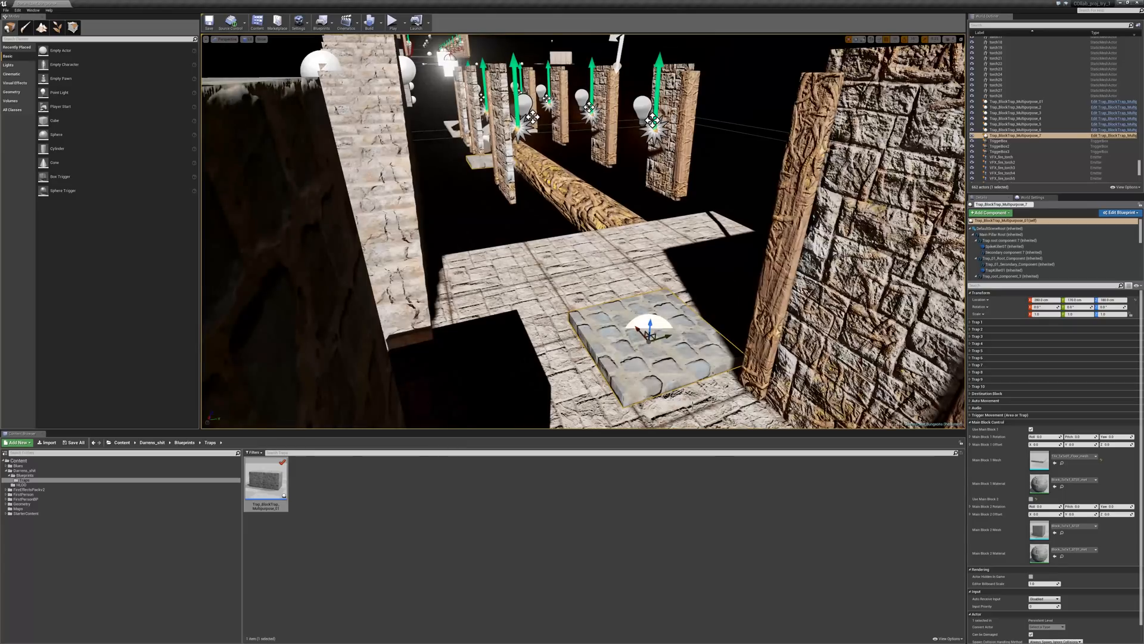
drag(667, 335, 567, 351)
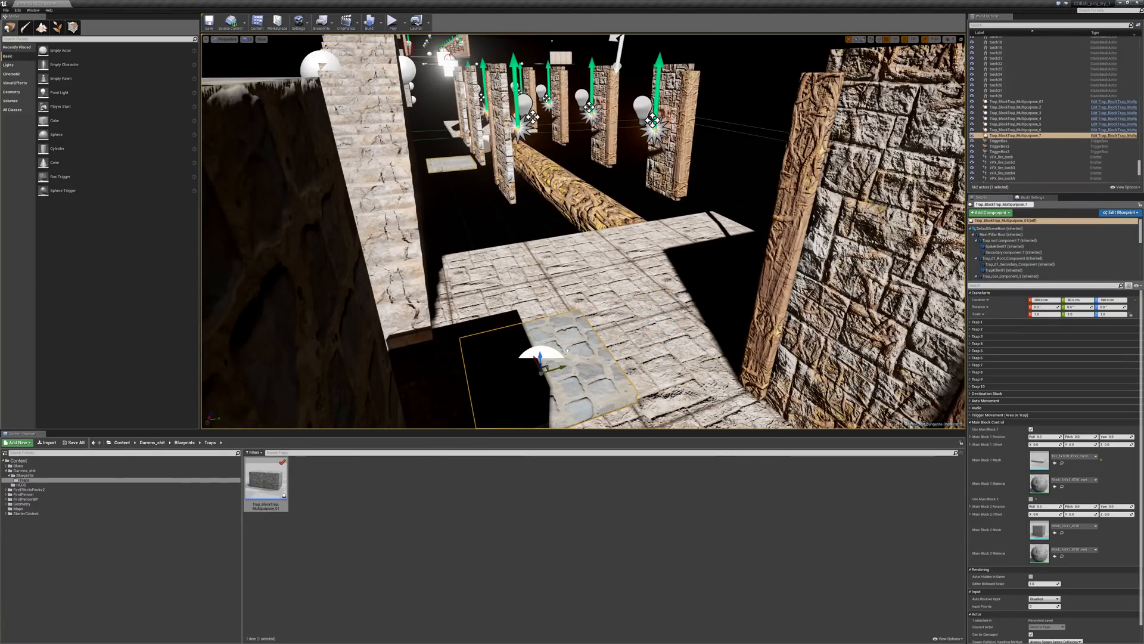
right_drag(640, 383, 689, 353)
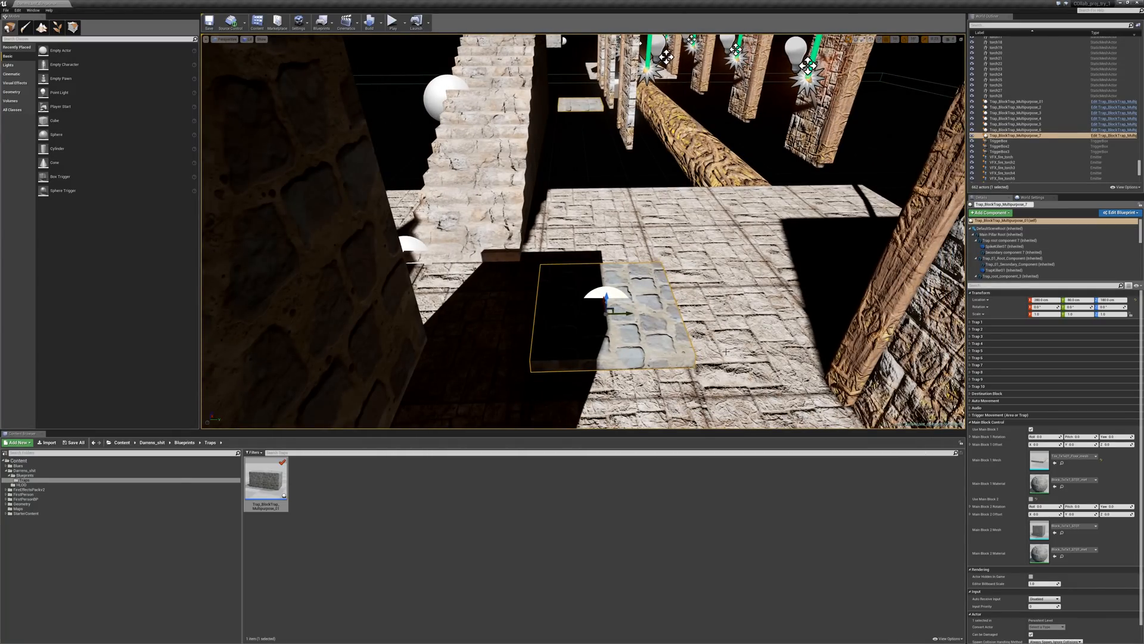
Try an ancient-style material and M_Basic_Floor on Main Block 1
click(1077, 480)
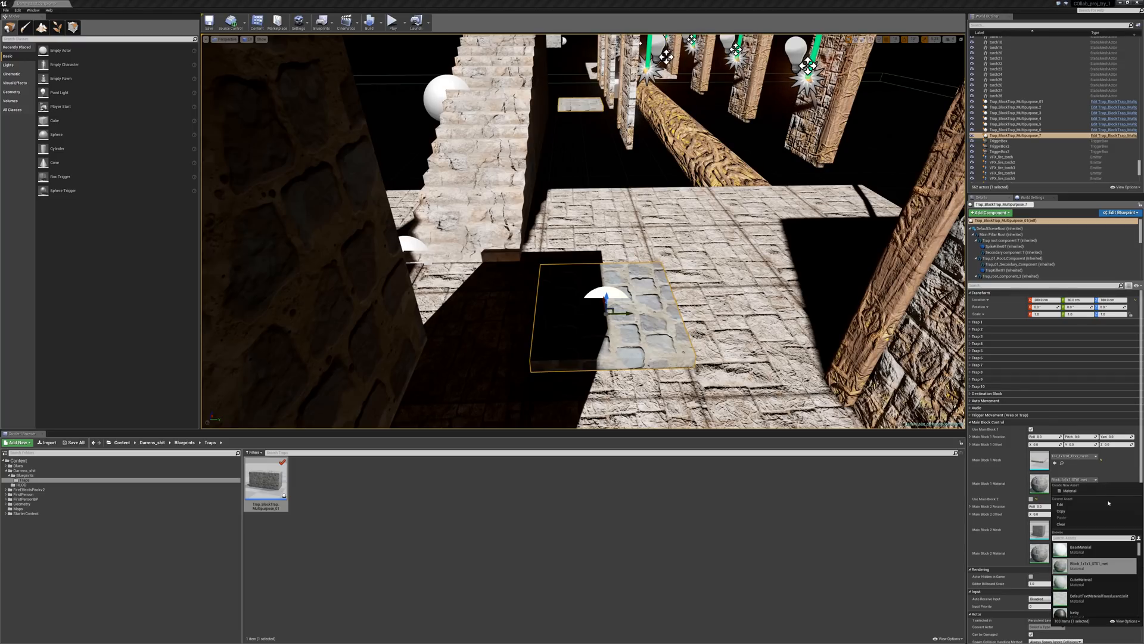
scroll(1106, 590, down, 2)
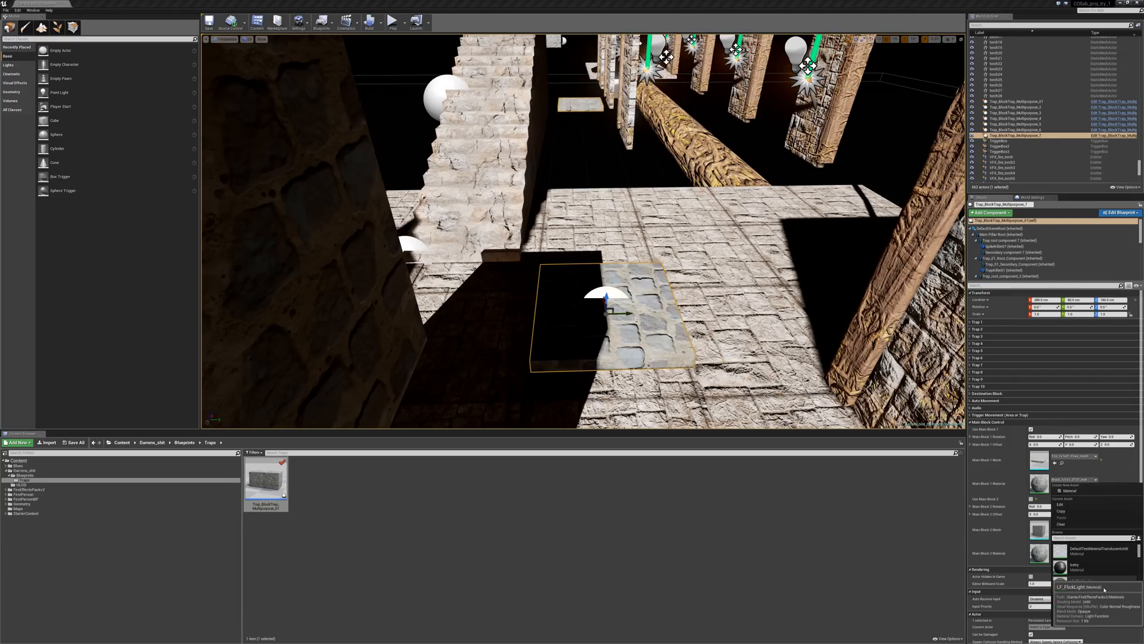
scroll(1103, 581, down, 3)
text(anc)
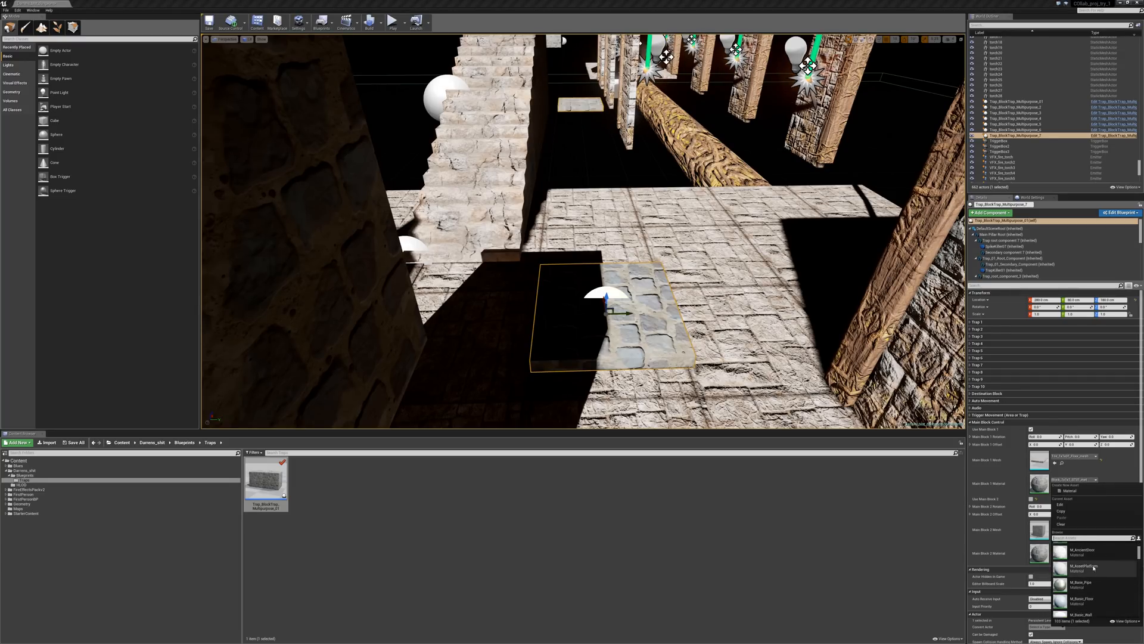
click(1092, 552)
right_drag(864, 381, 674, 384)
click(1083, 479)
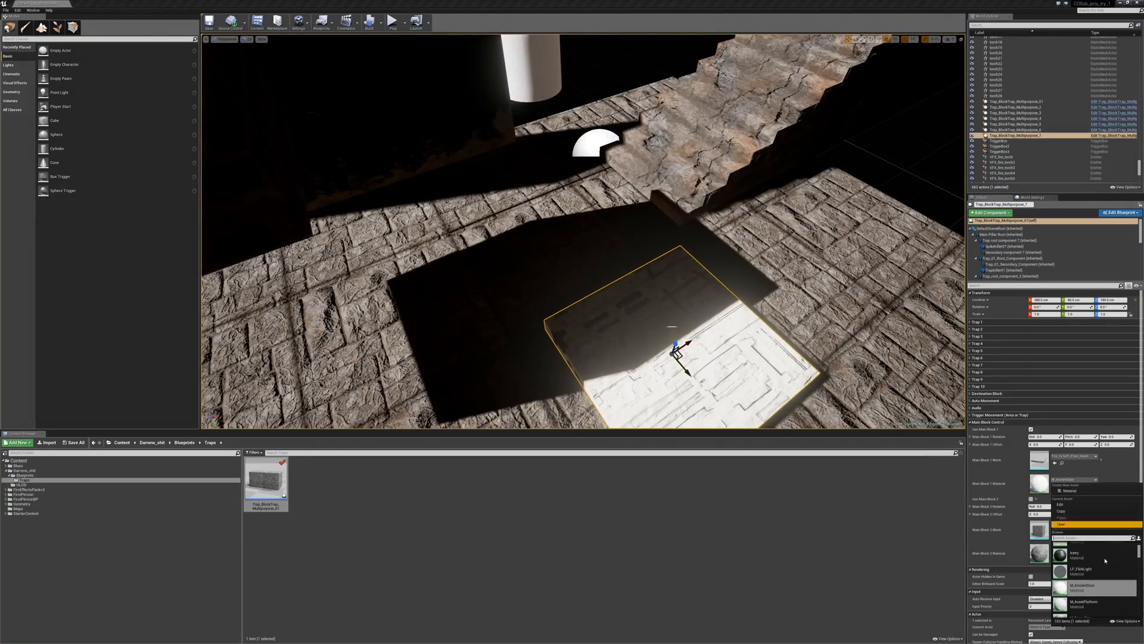
scroll(1109, 572, down, 3)
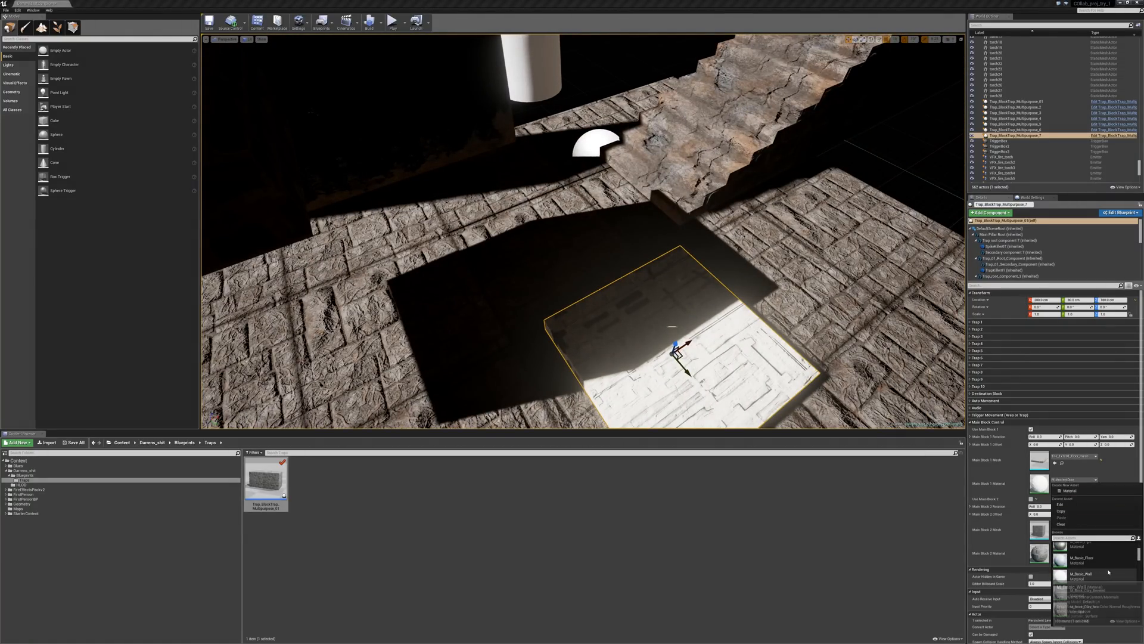
click(1081, 559)
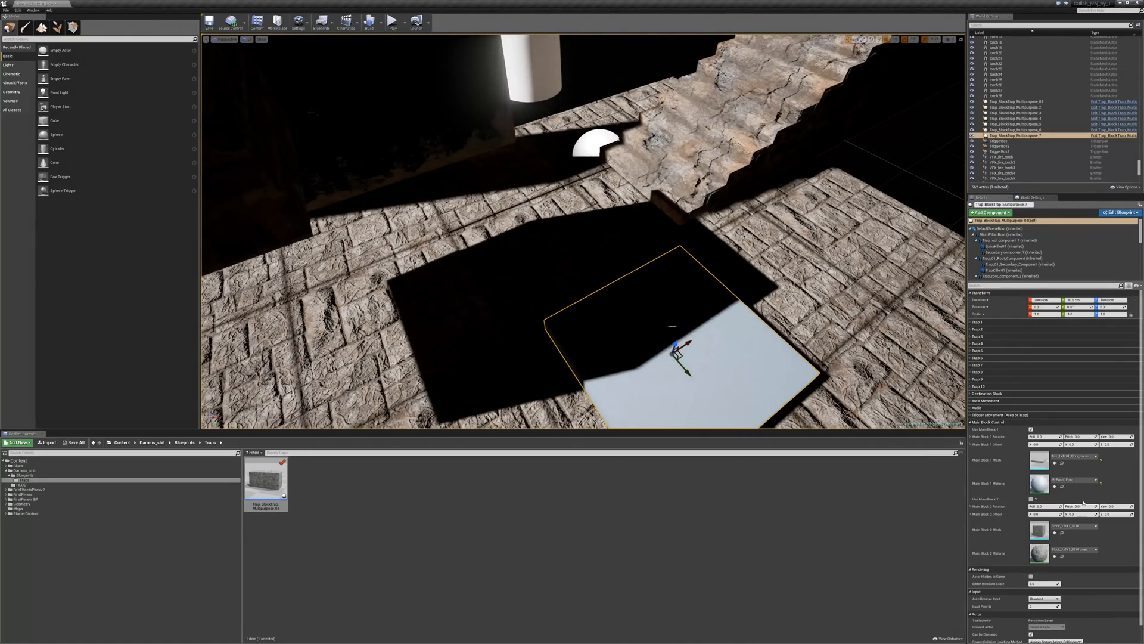
Set the Main Block 1 material to M_Base_Pipe
click(1086, 480)
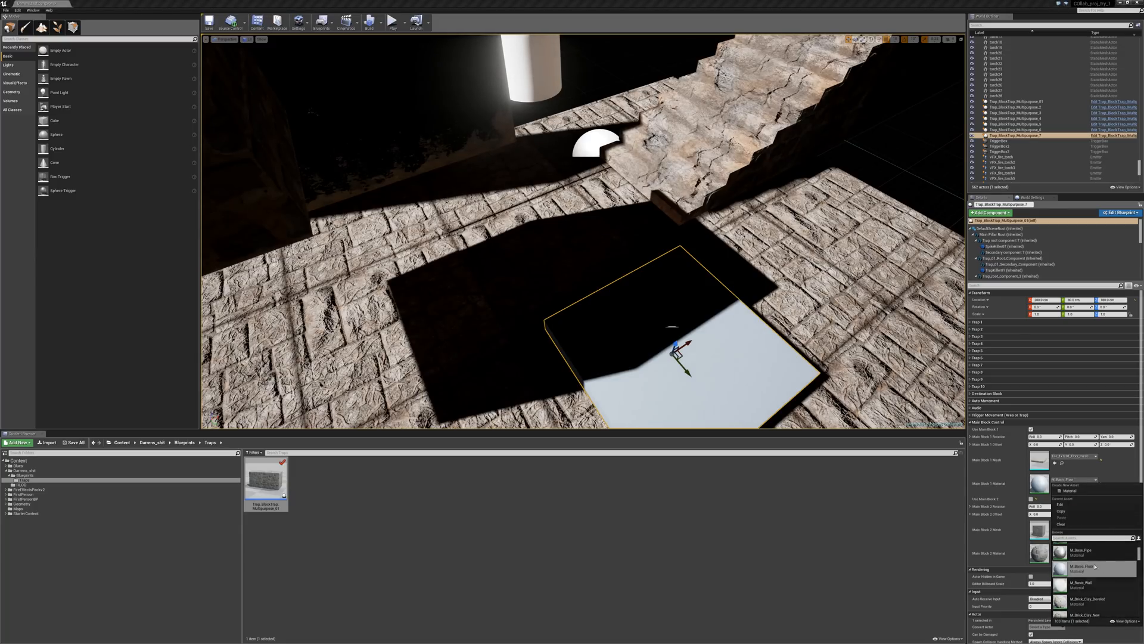
click(1086, 553)
right_drag(741, 358, 689, 363)
key(w)
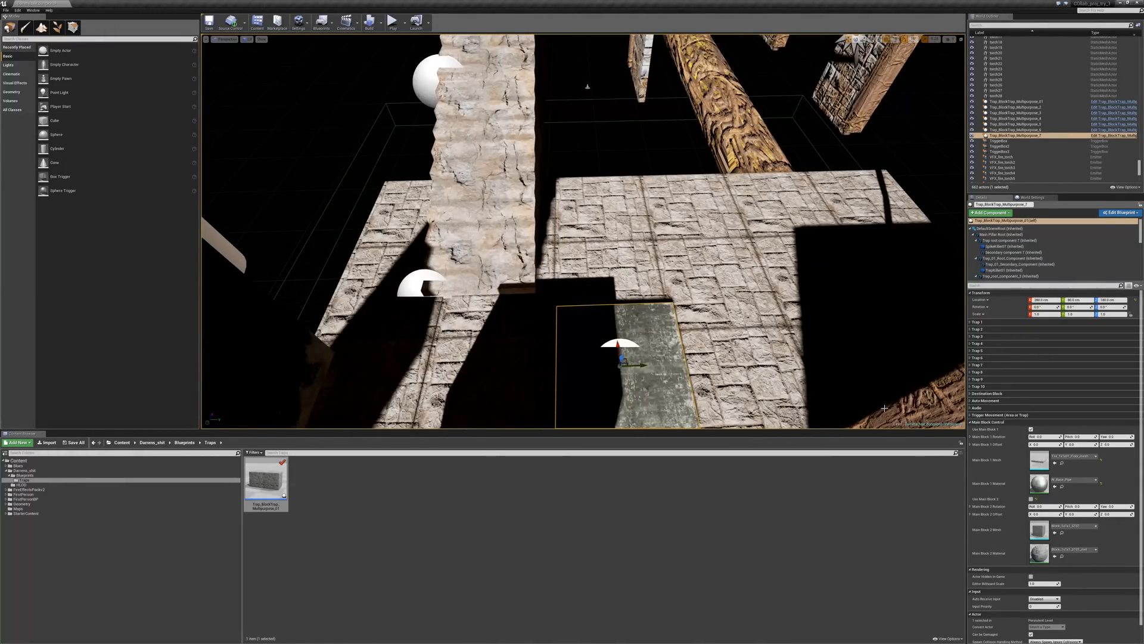
Turn off the trap's auto movement and turn on Trigger Box Detection instead
click(973, 423)
click(972, 416)
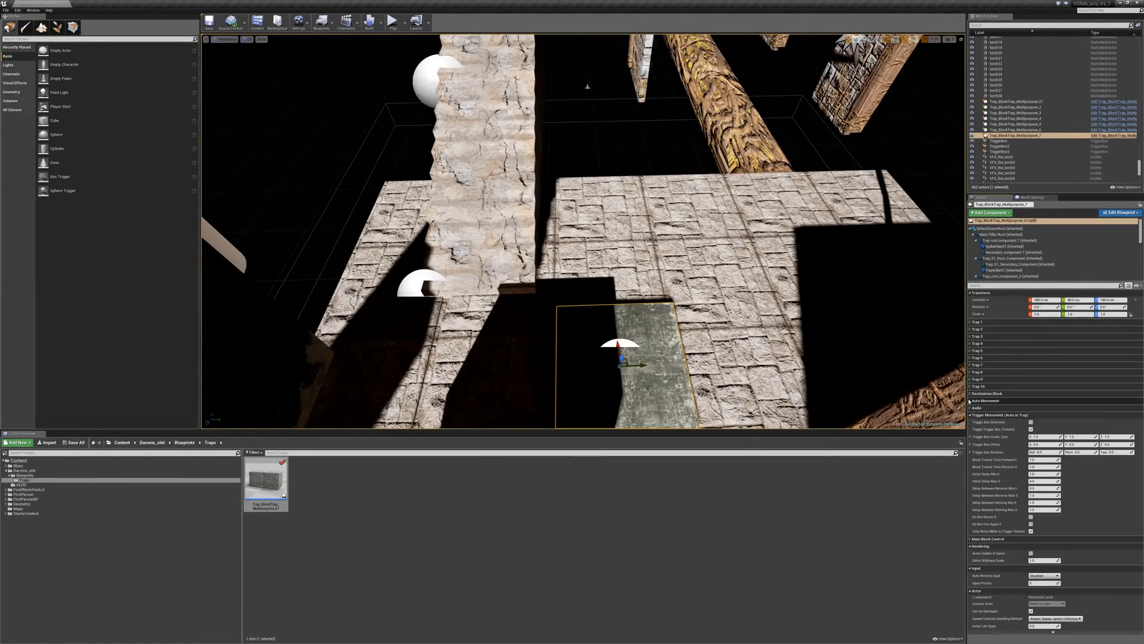
click(972, 400)
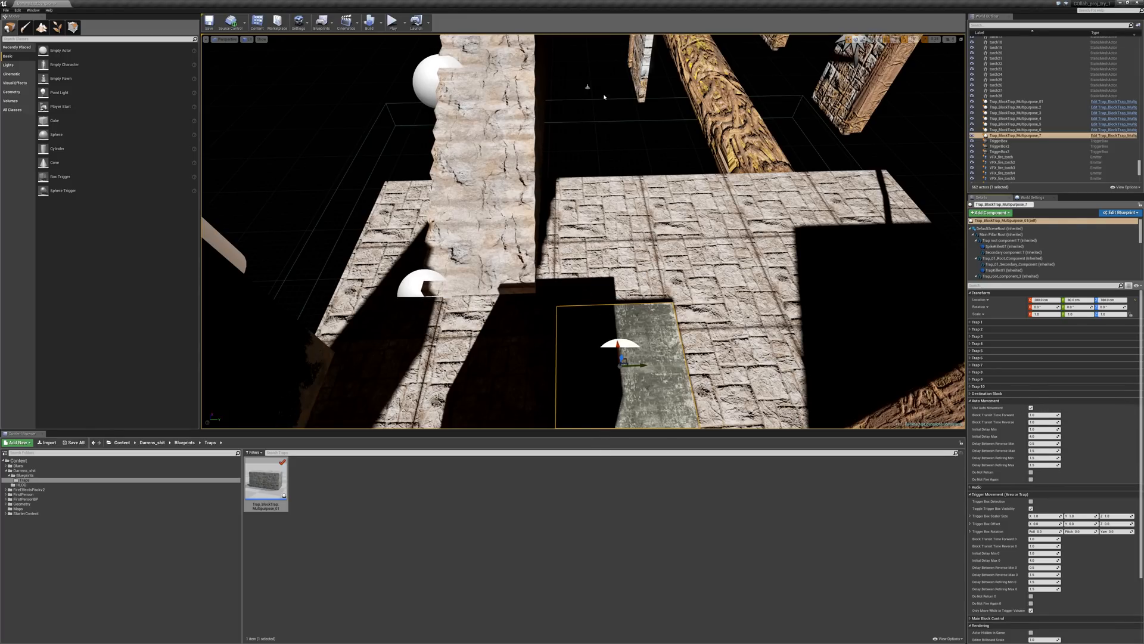
click(1031, 407)
click(1031, 502)
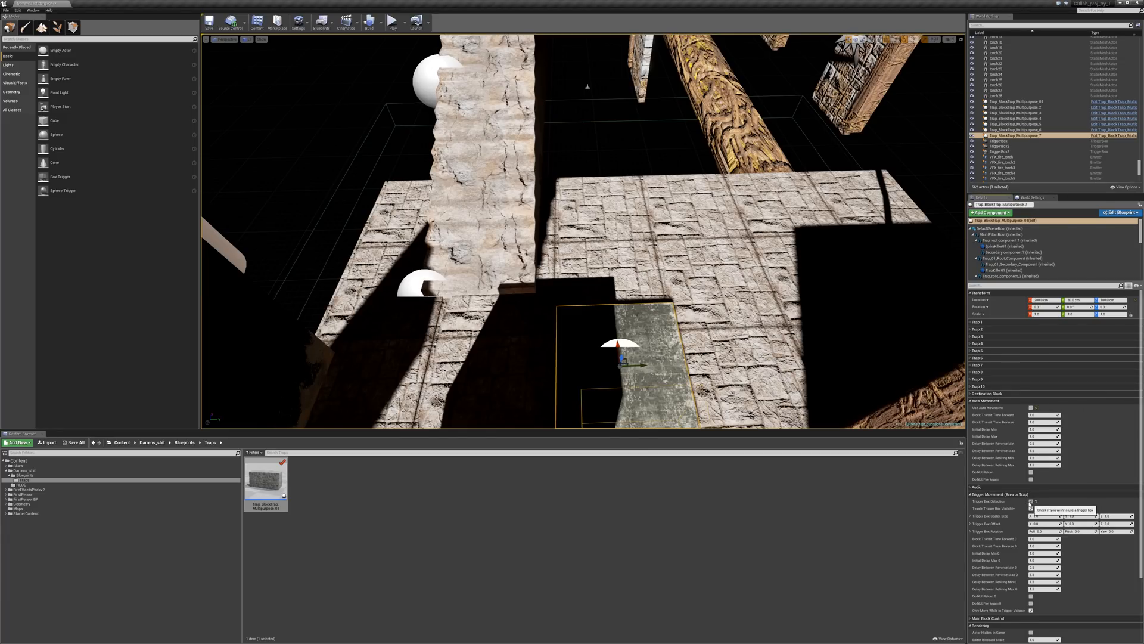
right_drag(715, 268, 834, 203)
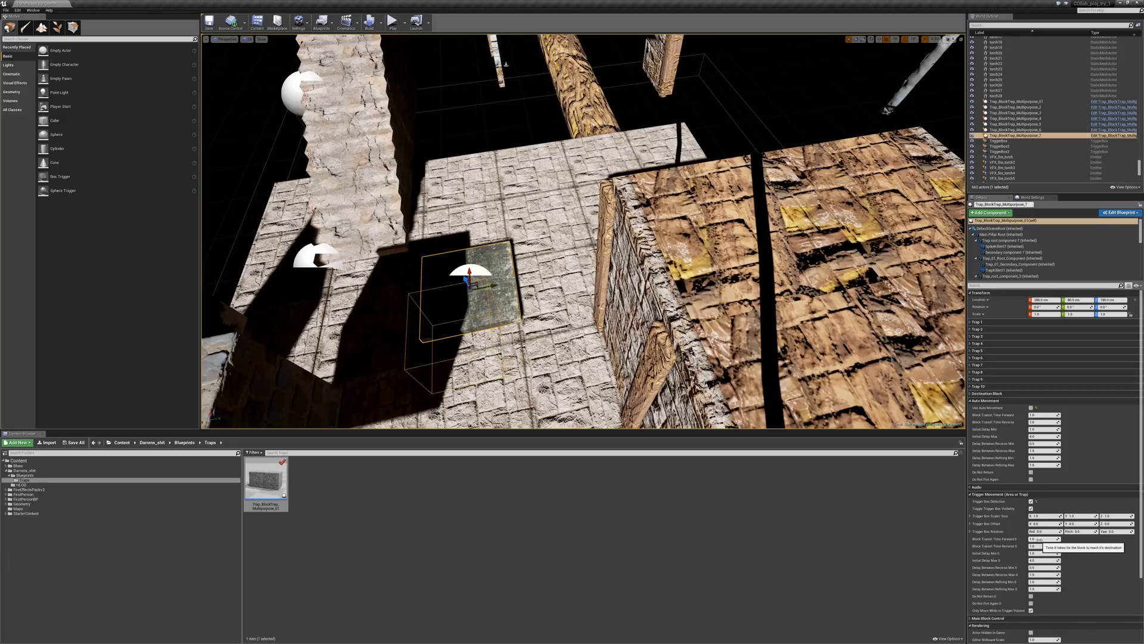
click(1031, 502)
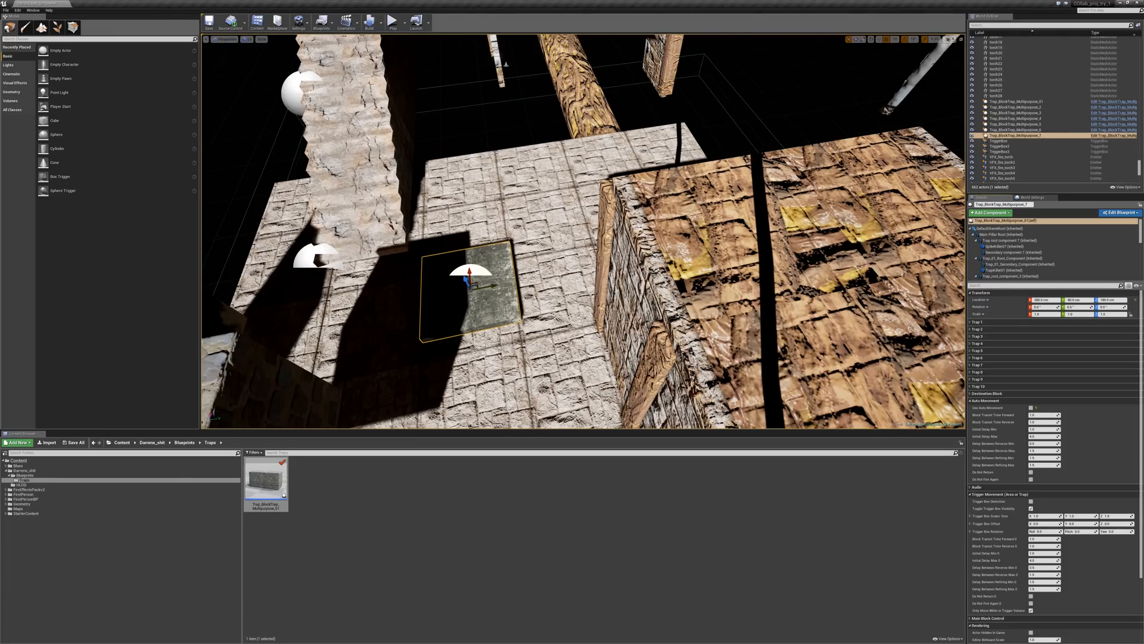
click(1031, 501)
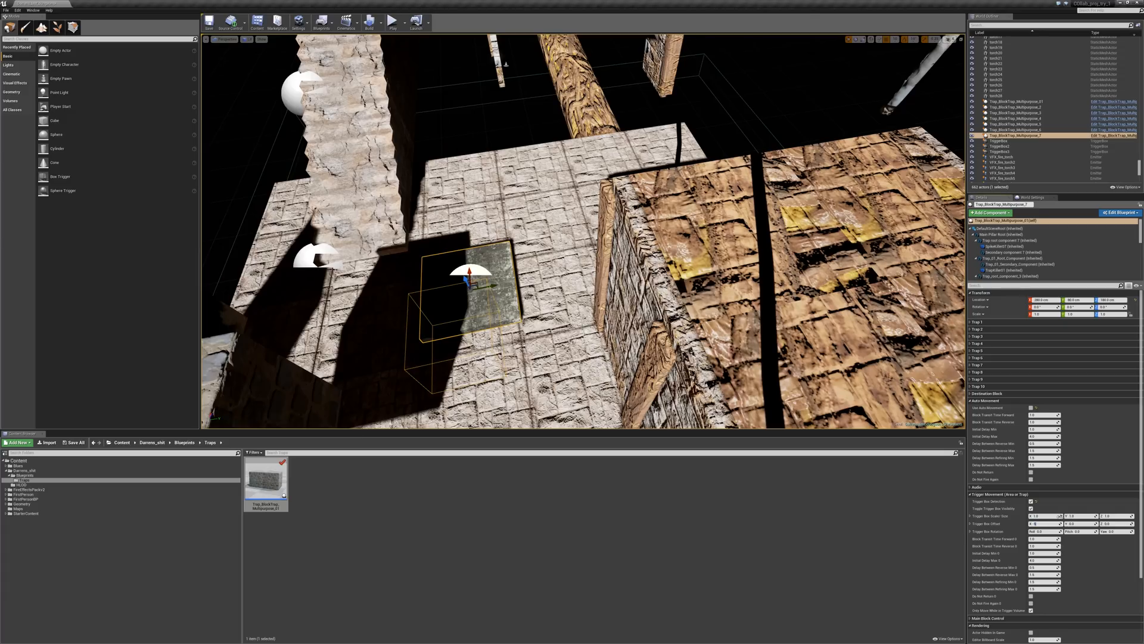
Set the X of the Trigger Box Offset to 75
key(Return)
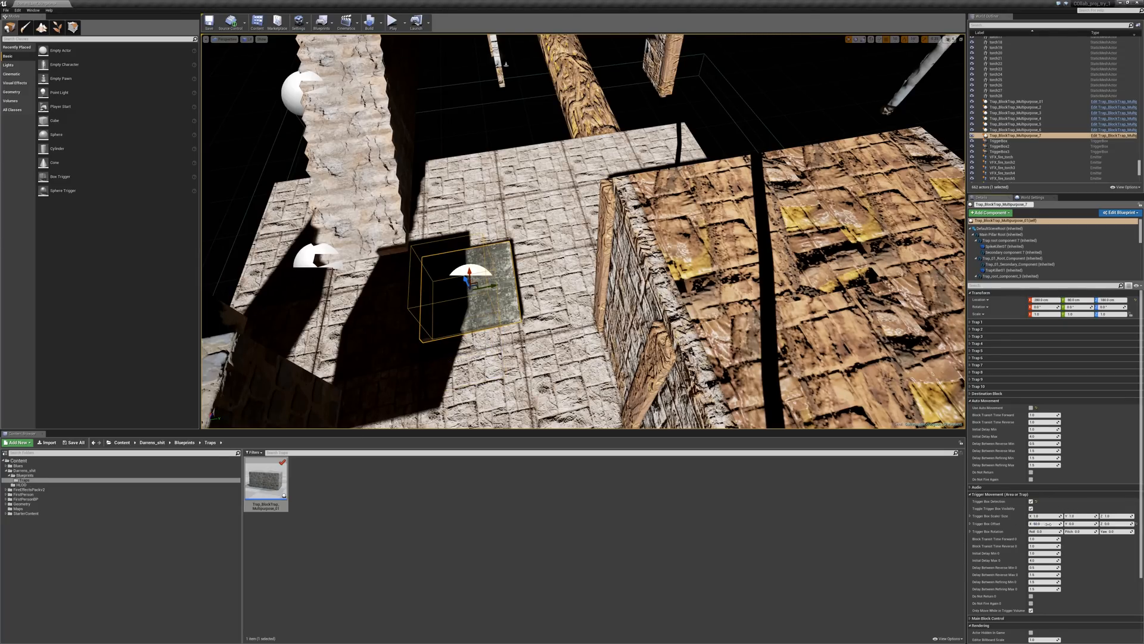
right_drag(775, 298, 903, 376)
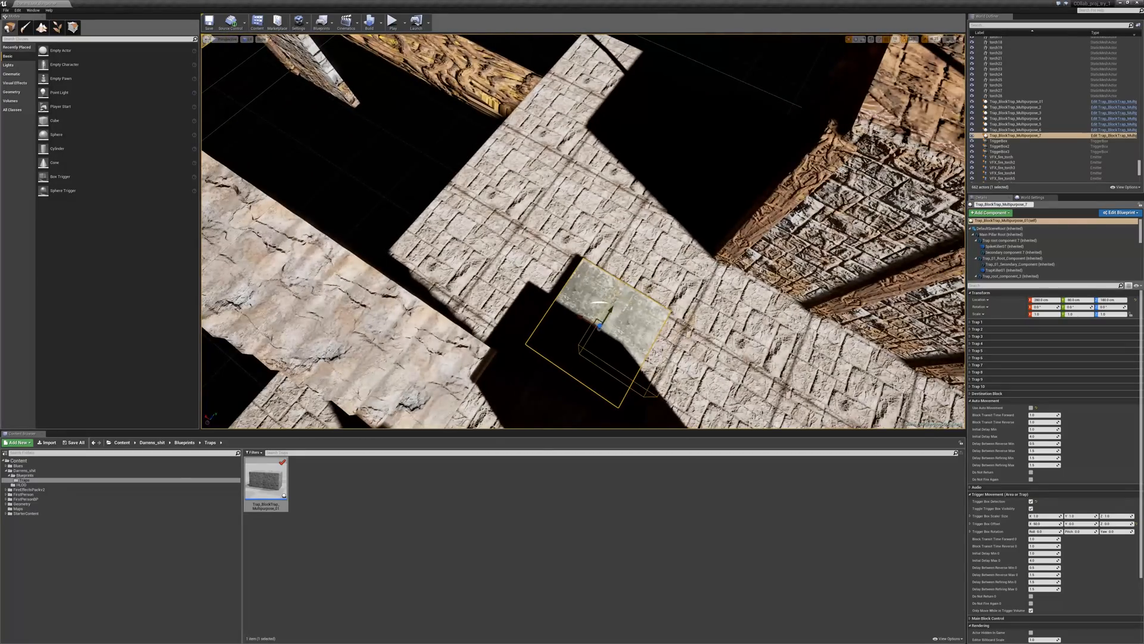
click(1042, 523)
click(1076, 524)
text(7)
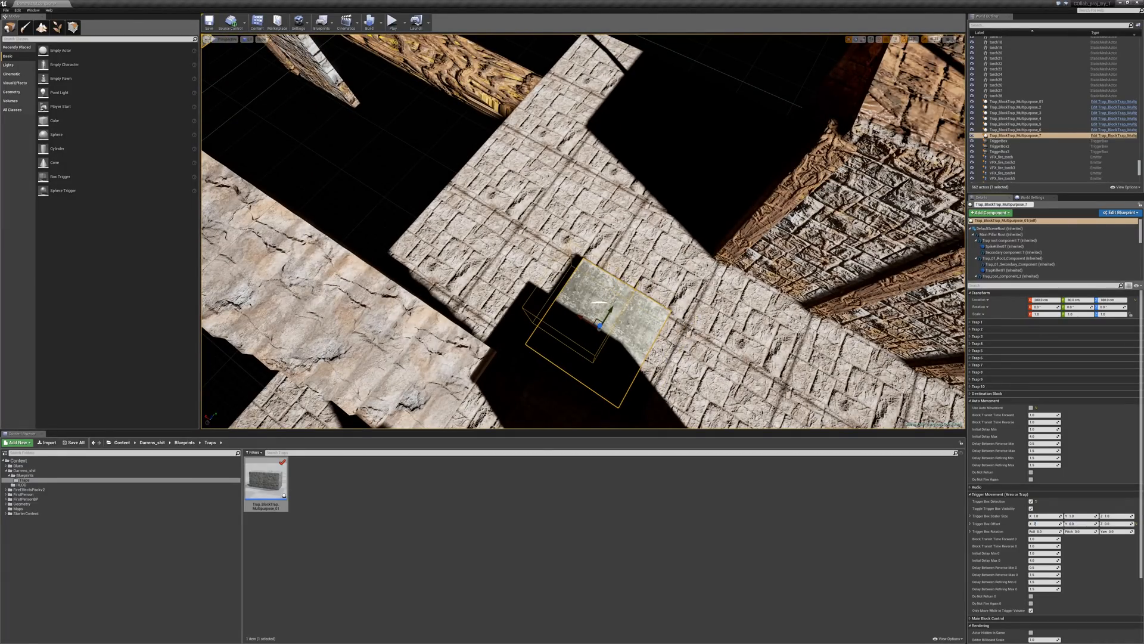
text(5)
click(1077, 525)
right_drag(674, 314, 566, 304)
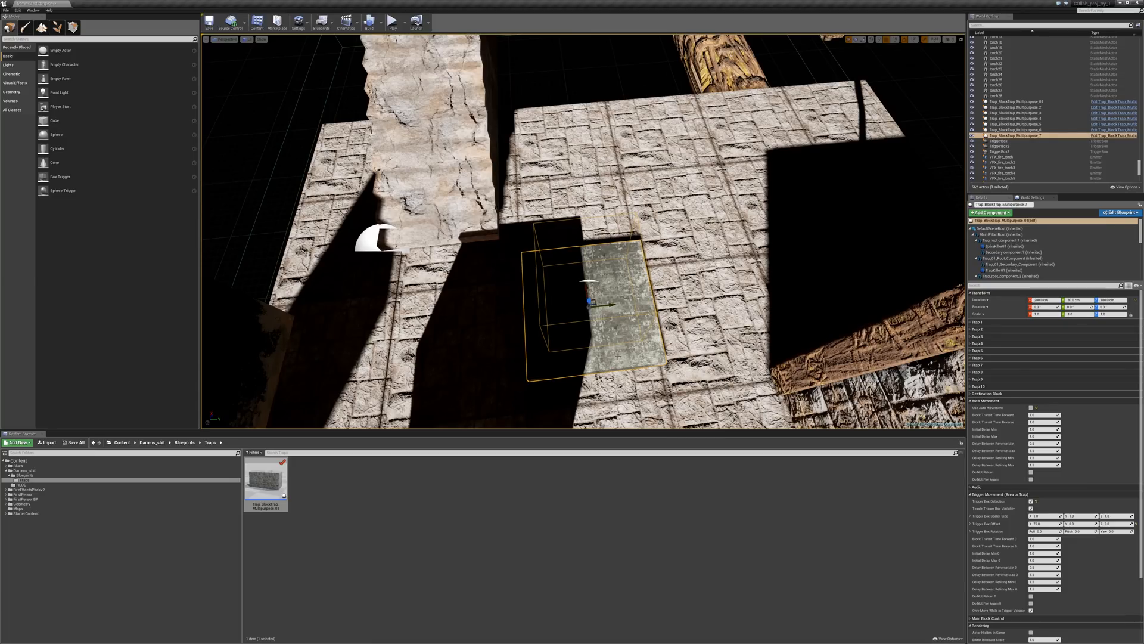
Play the level from the trap tile's position and walk around to test the trigger
right_click(585, 328)
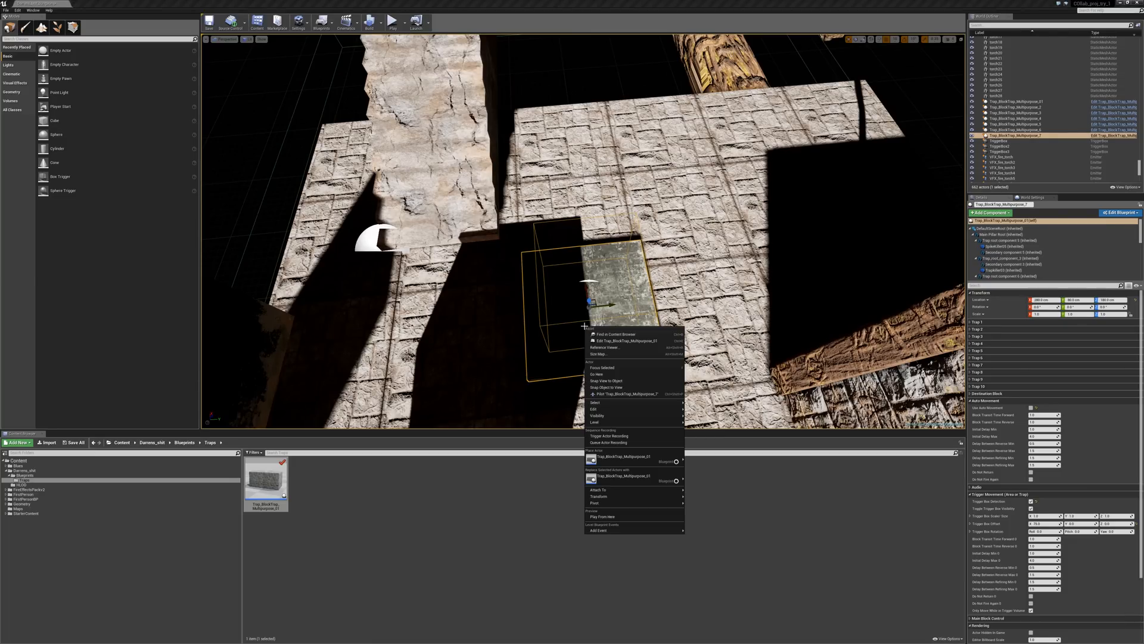
click(608, 517)
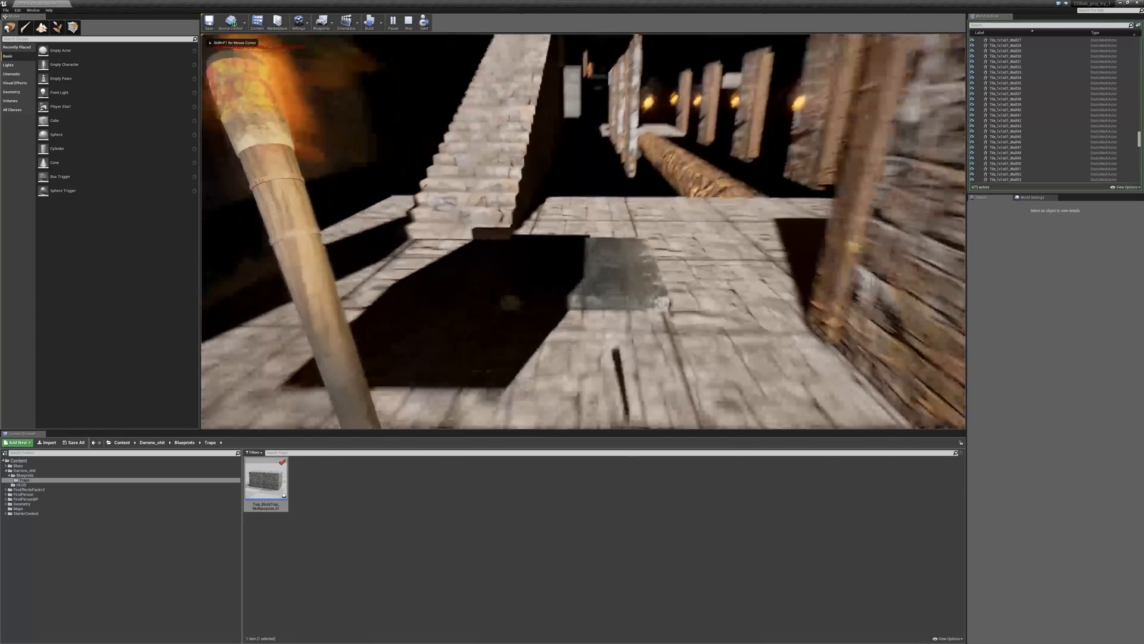
key(w)
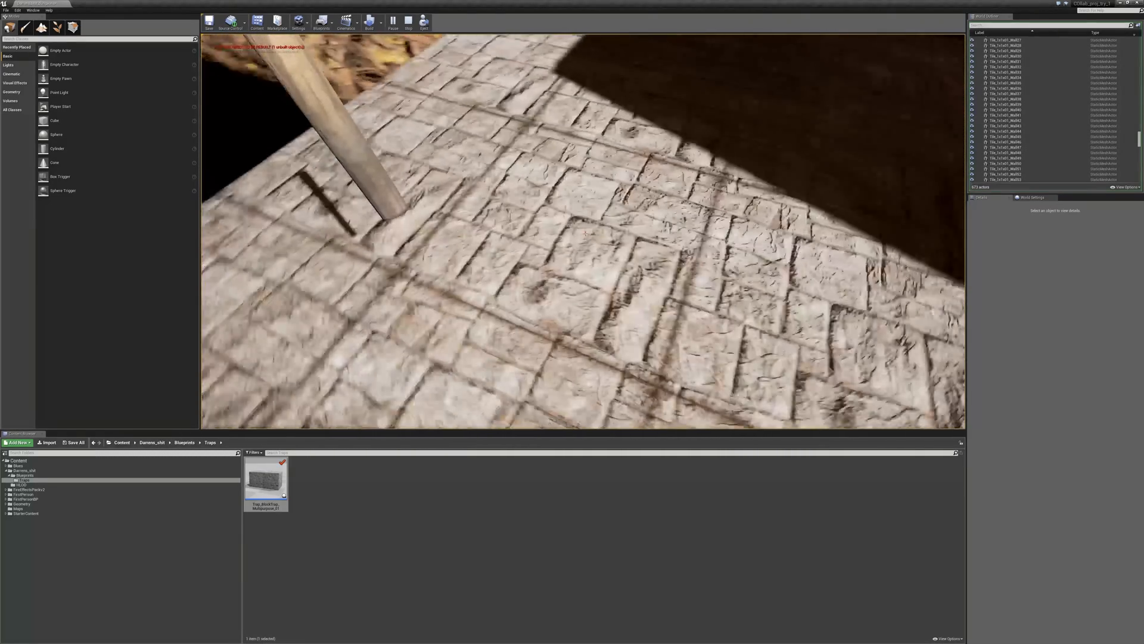
Back away from the trap tile in the play test, look towards the stairs, and stop playing
key(s)
key(a)
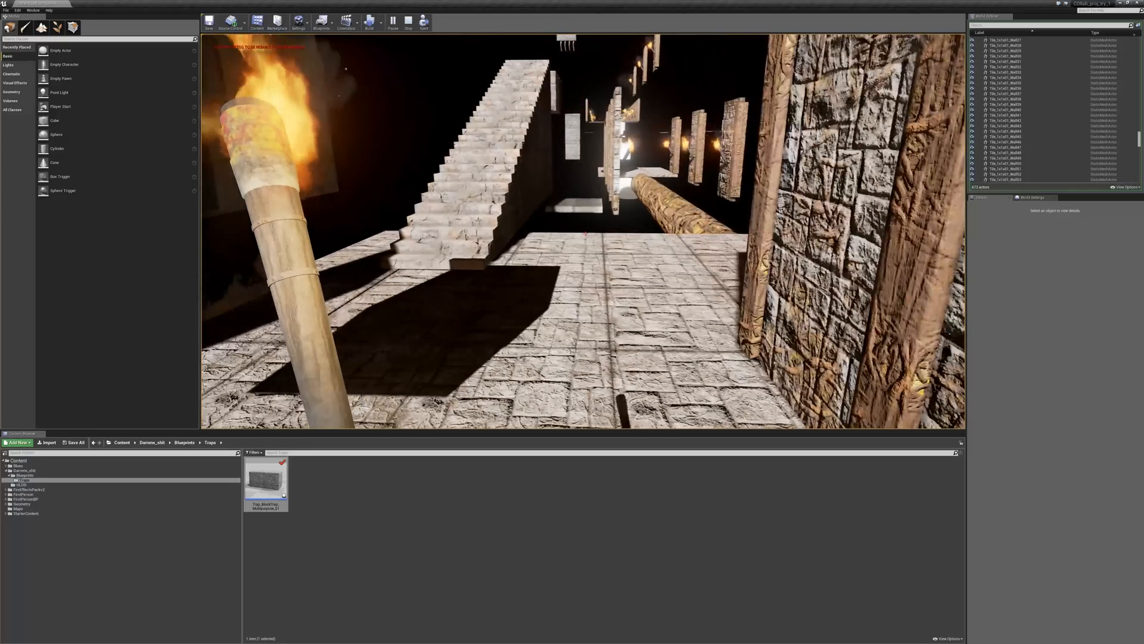
key(shift+F1)
key(Escape)
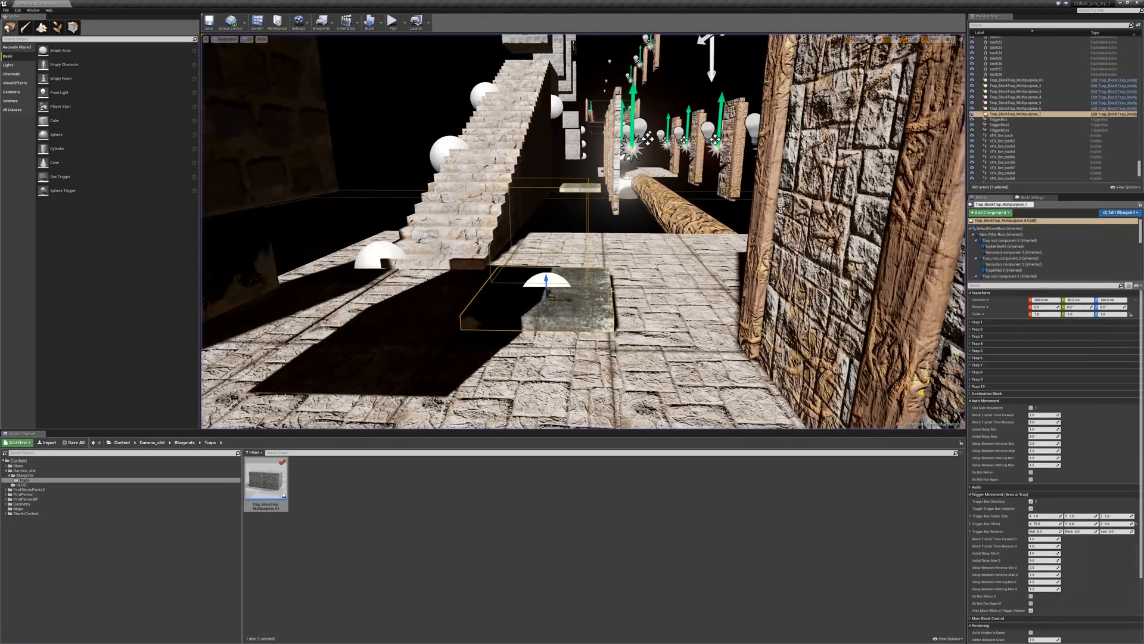
Turn on Do Not Return for the trap's trigger movement and play the level from the trap tile to test it
right_drag(605, 307, 809, 320)
key(a)
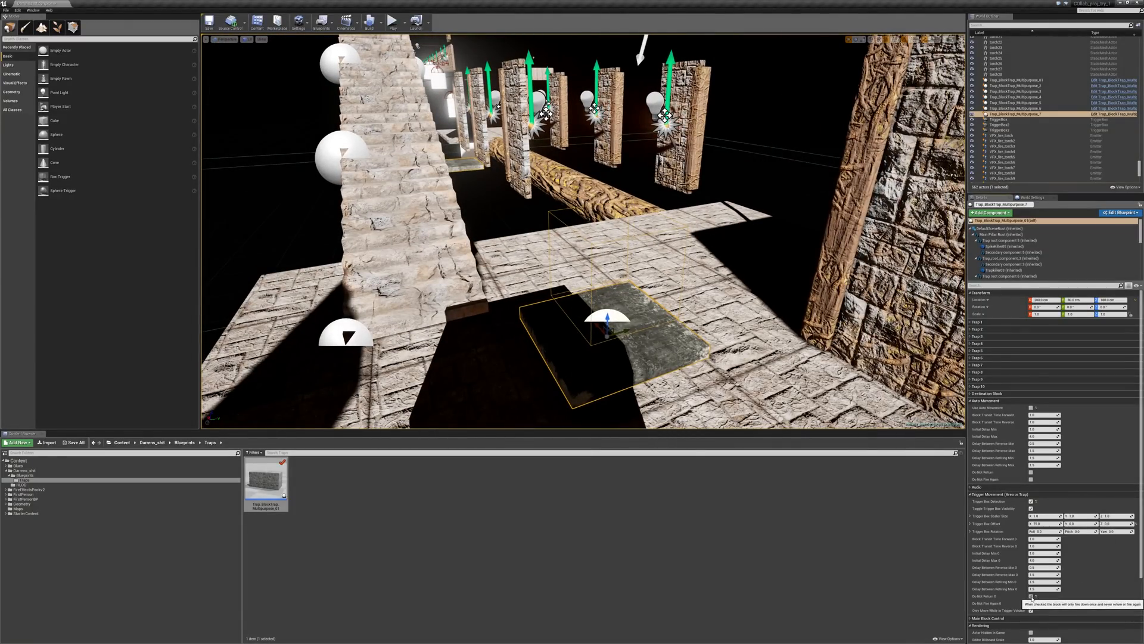
right_click(633, 325)
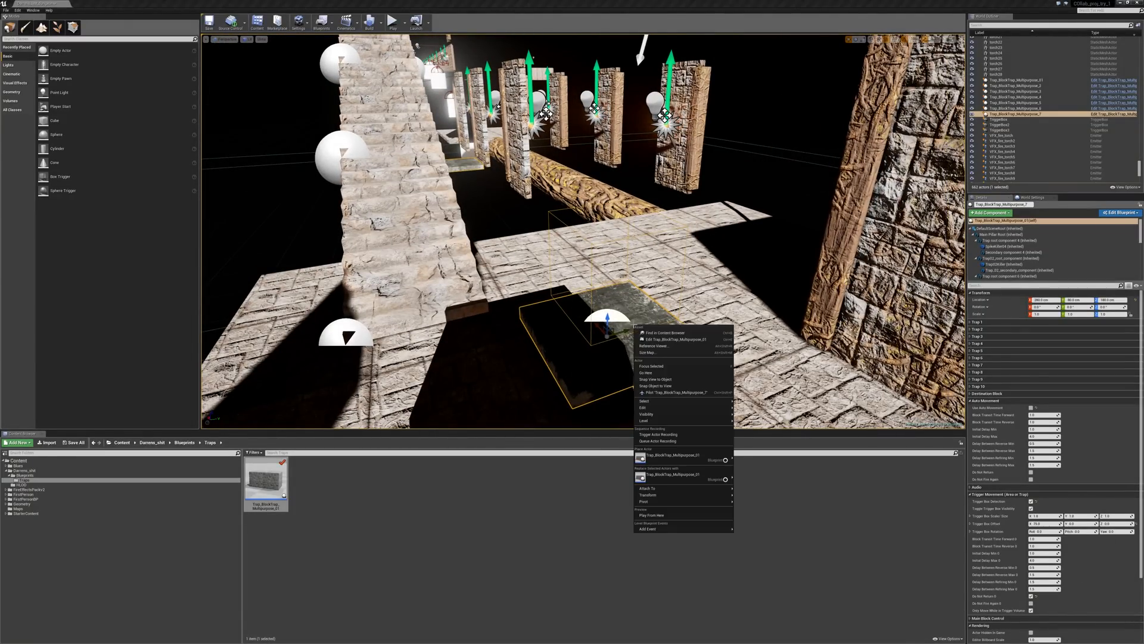
click(651, 515)
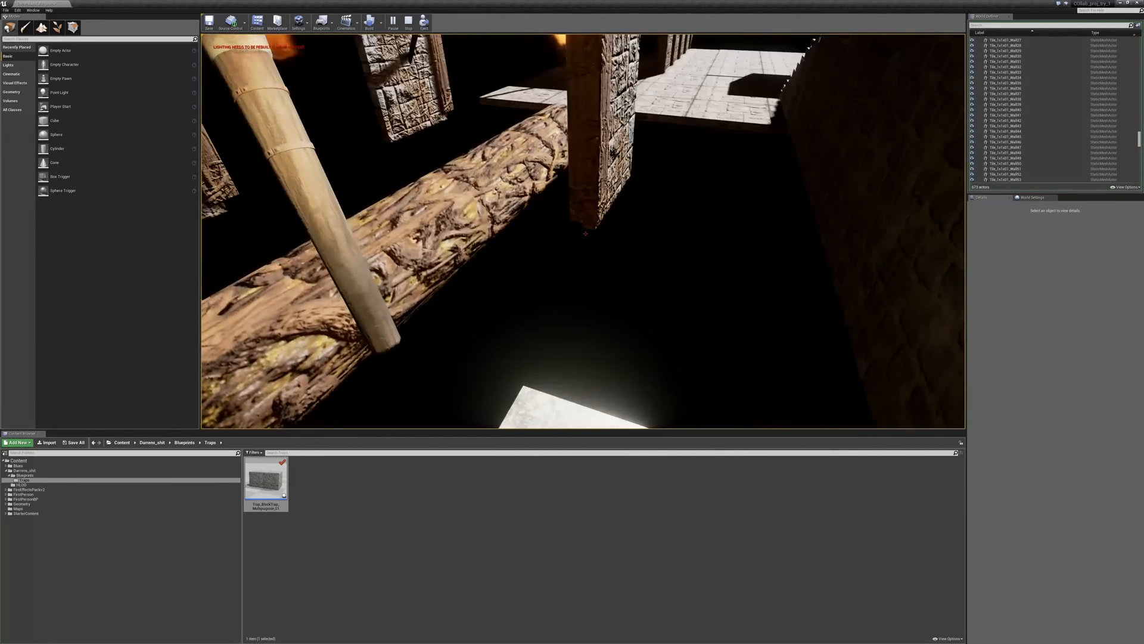
key(w)
key(w)
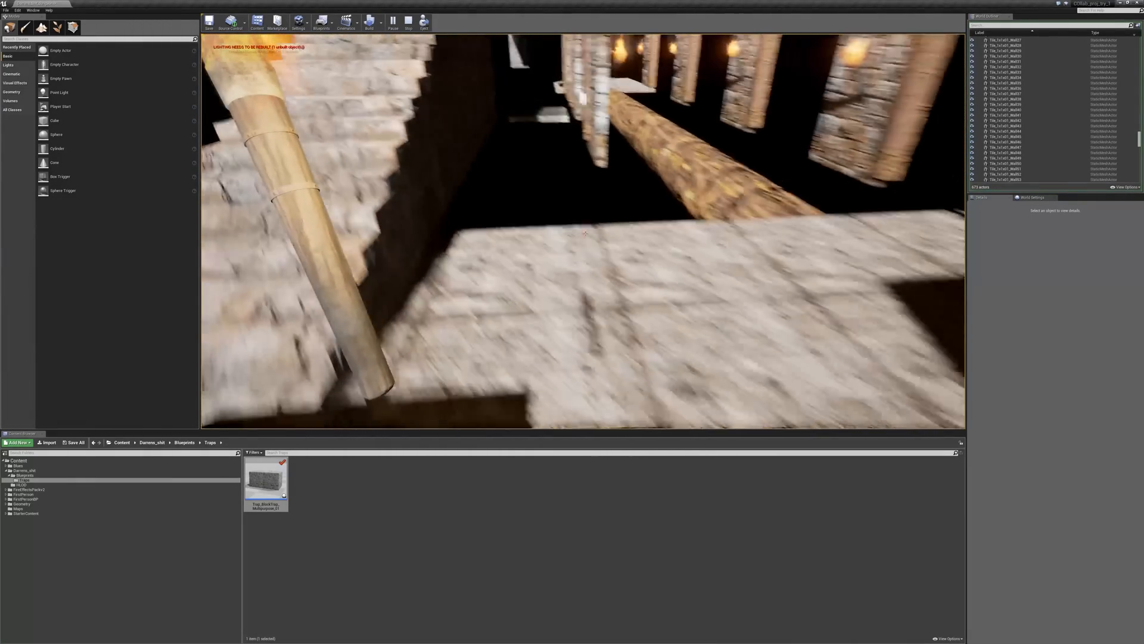
key(s)
key(w)
key(w)
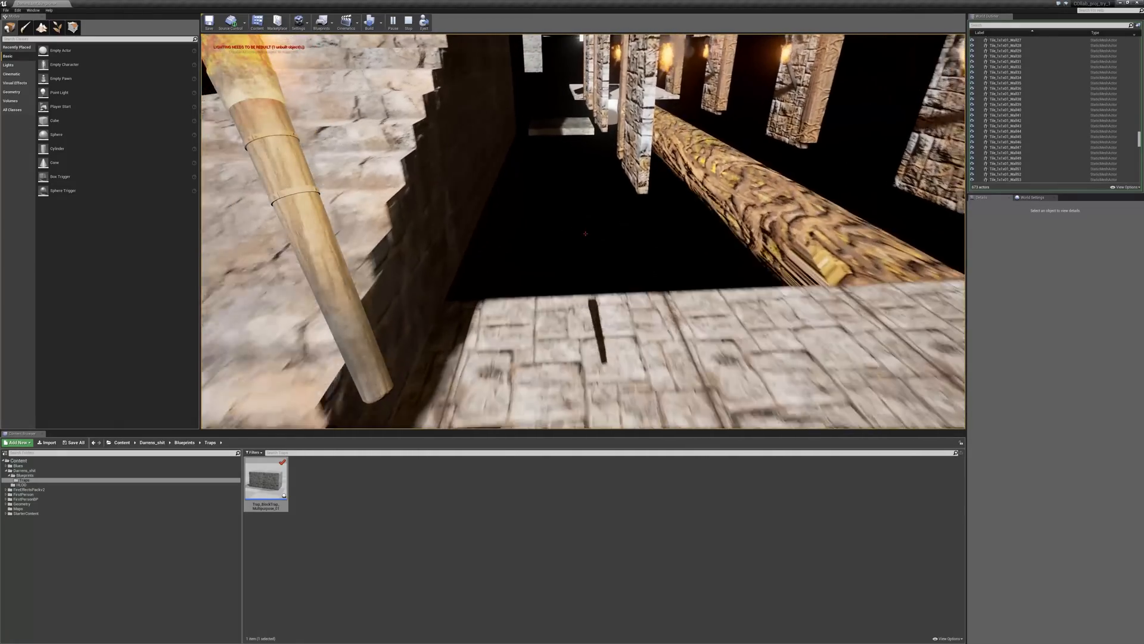
key(Escape)
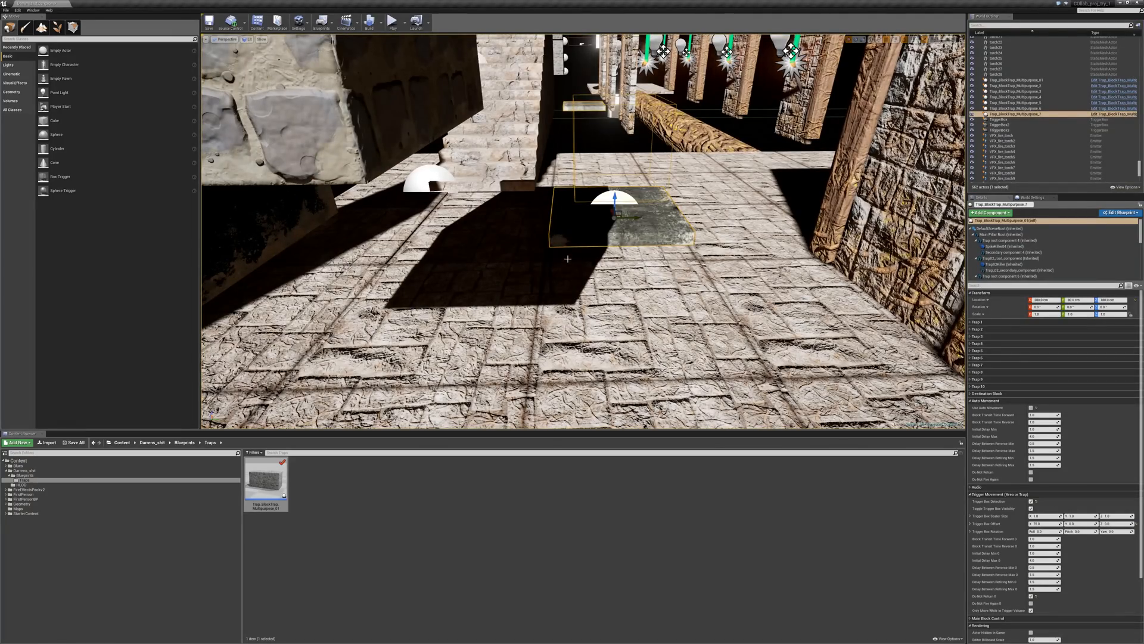
Play the level from the large stone block trap Trap_BlockTrap_Multipurpose_01 to check its movement, and stop playing
right_drag(576, 245, 733, 298)
key(s)
right_click(615, 317)
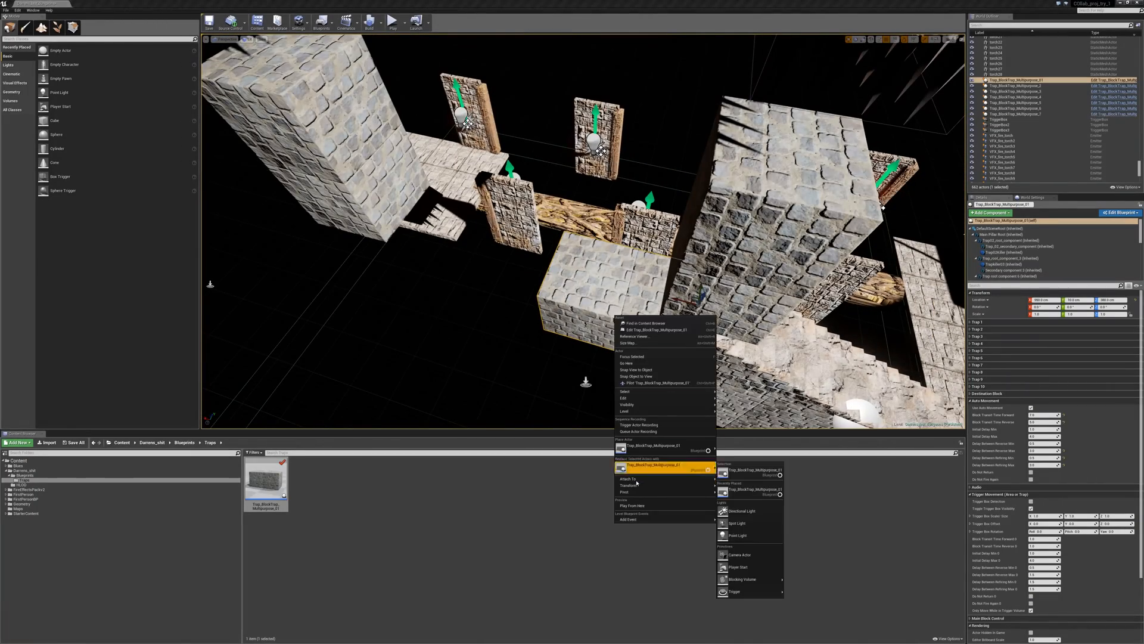
mouse_move(661, 506)
click(745, 507)
key(w)
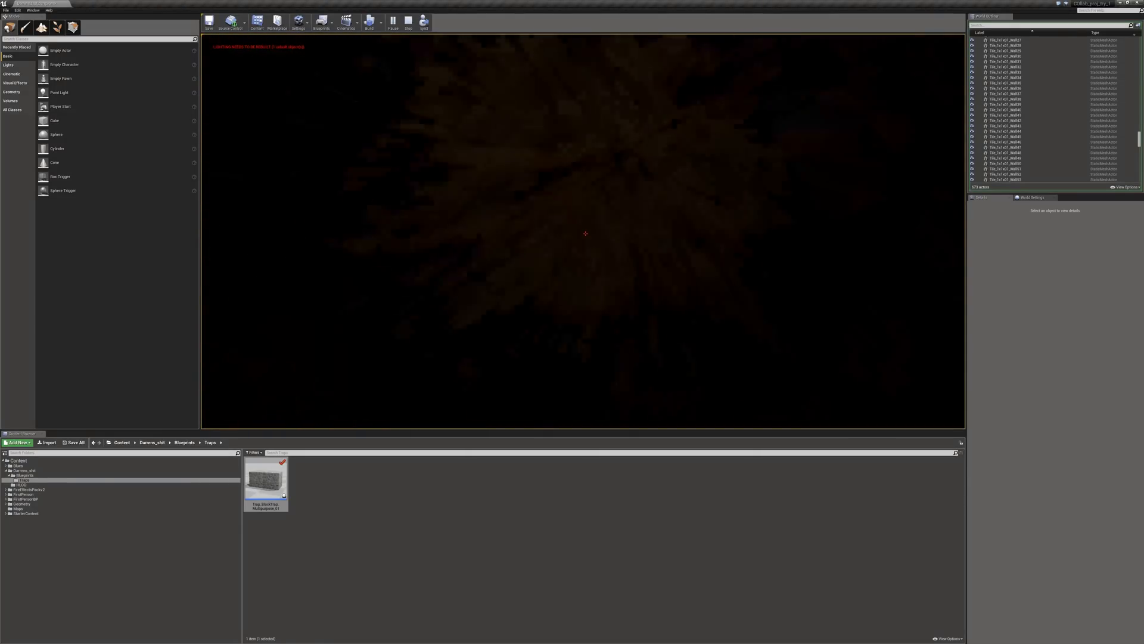
key(Escape)
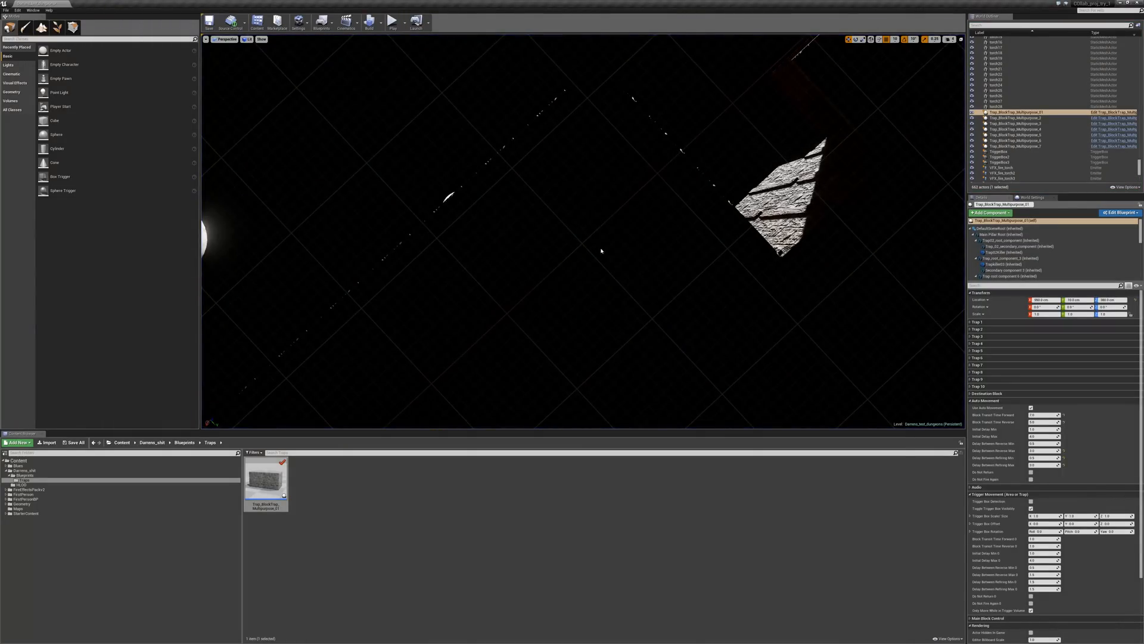
Play the level again, walk to the trap tile near the stairs to inspect it, and stop playing
right_click(602, 251)
click(632, 454)
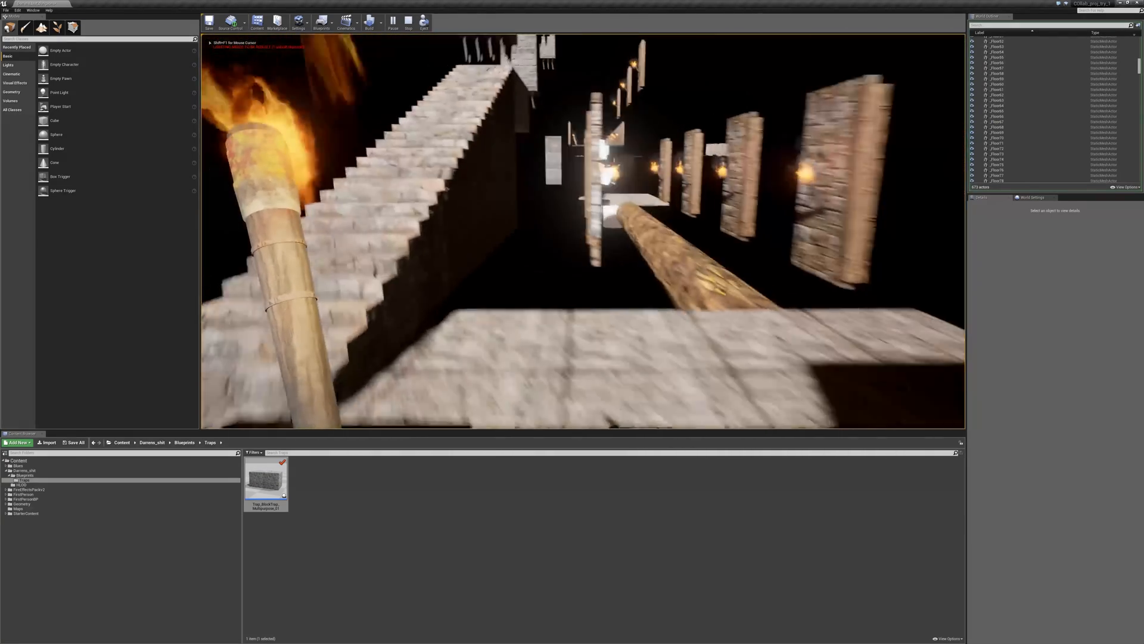
key(a)
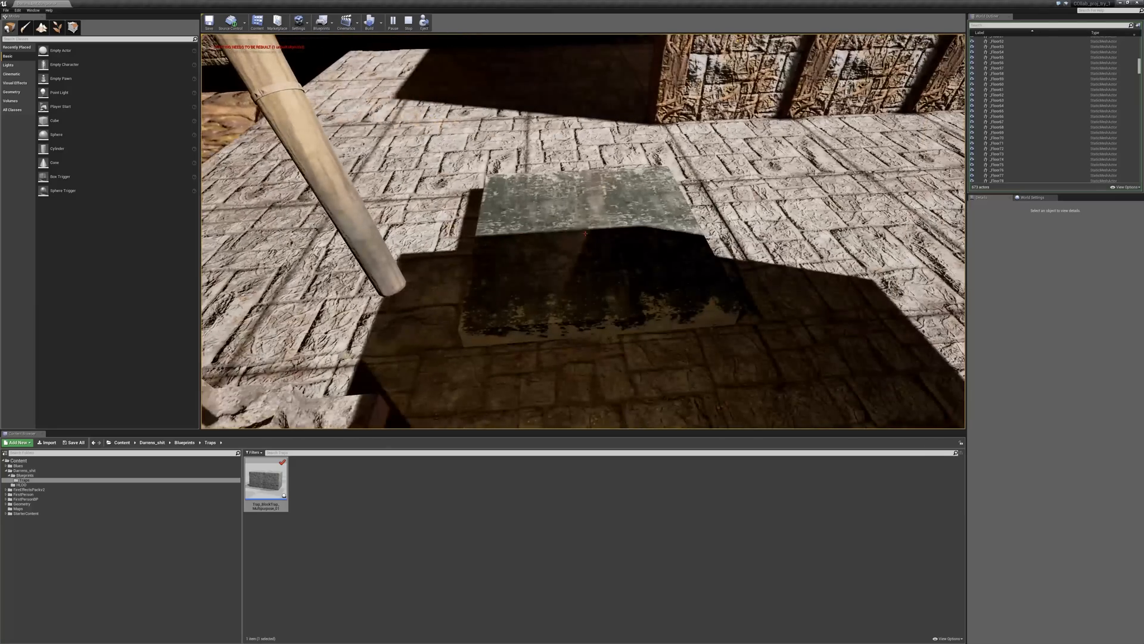
key(Escape)
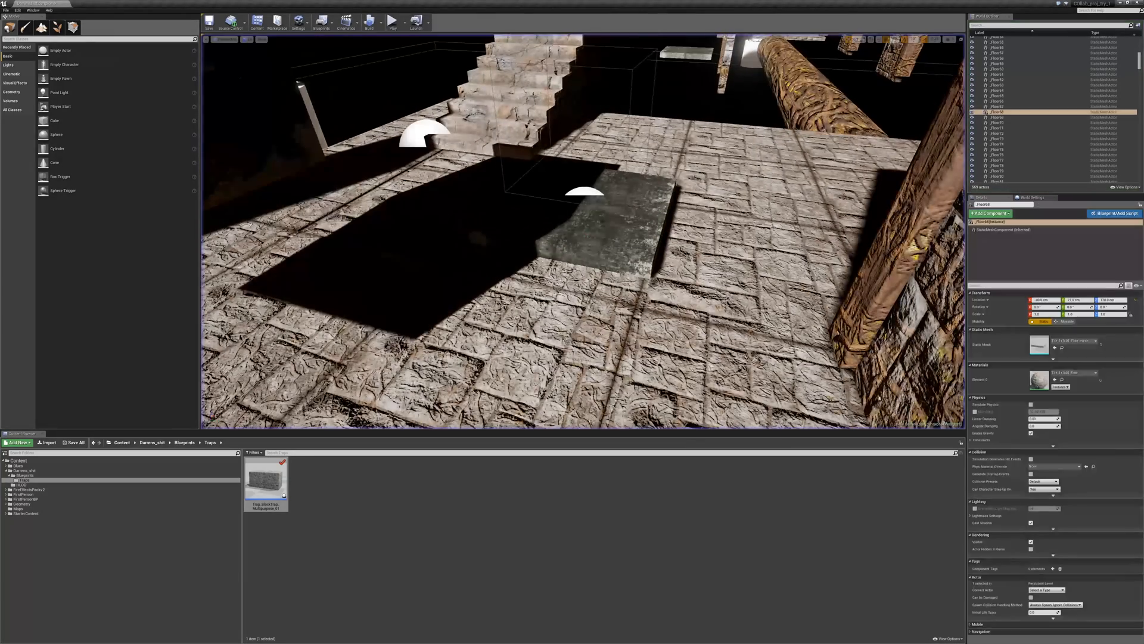
Select the example wall at the platform's edge and set its swap material to the Block_1x1x1_DT01 stone material
right_drag(589, 297, 503, 248)
click(464, 215)
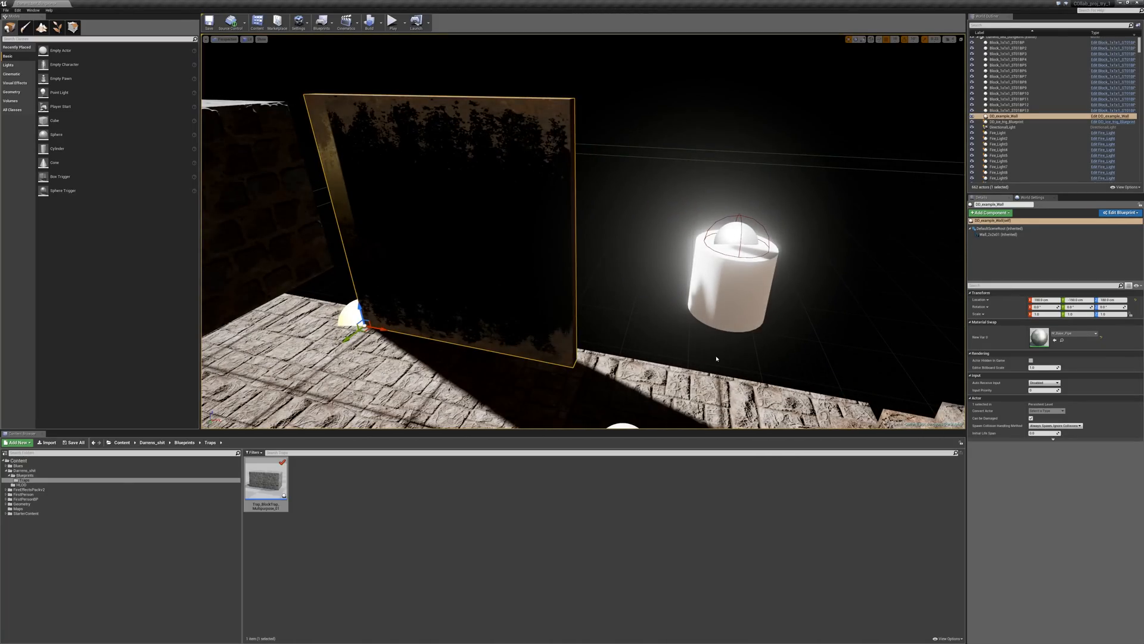
click(1094, 334)
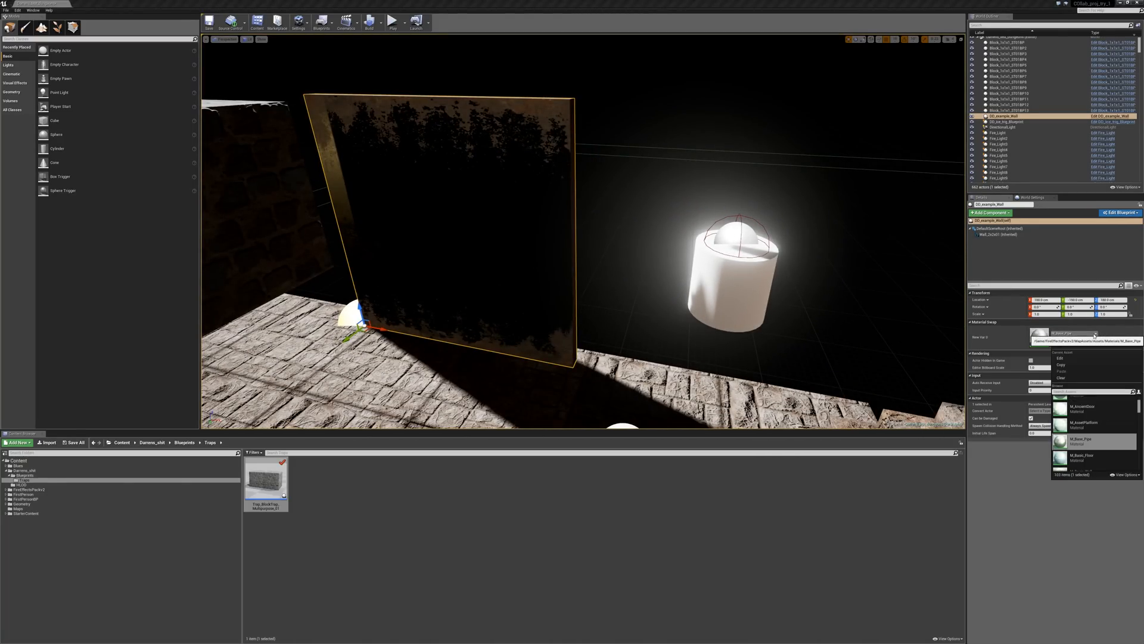
scroll(1090, 458, up, 3)
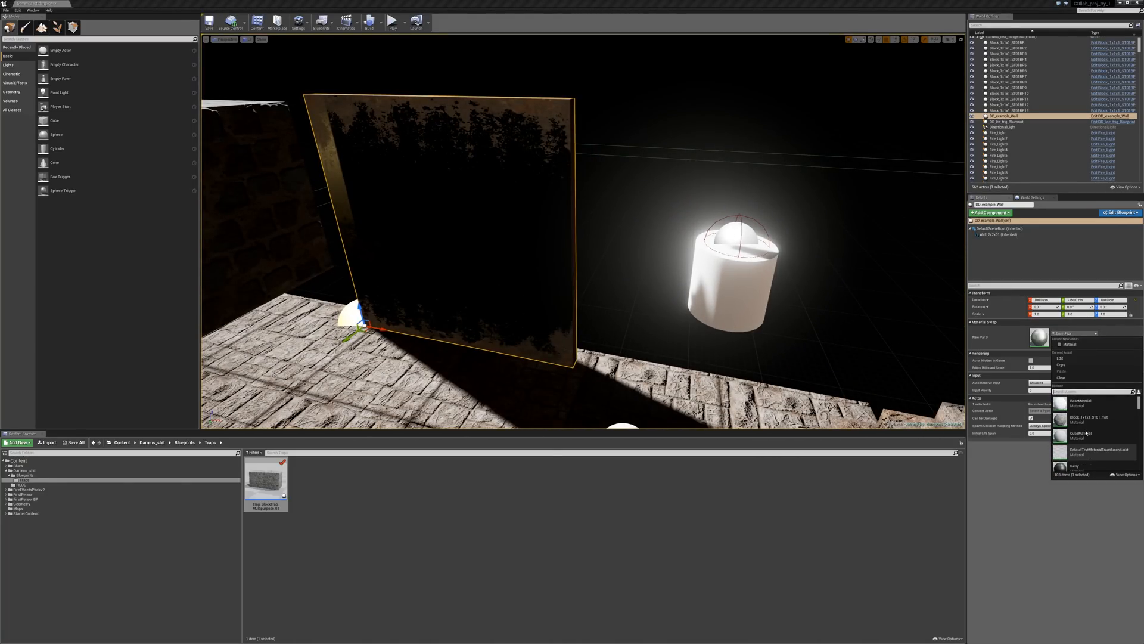
click(1091, 423)
mouse_move(575, 296)
right_down()
mouse_move(594, 272)
mouse_move(552, 300)
mouse_move(568, 272)
mouse_move(575, 296)
right_up()
Switch the viewport to Unlit and bring the whole example wall into view
click(245, 39)
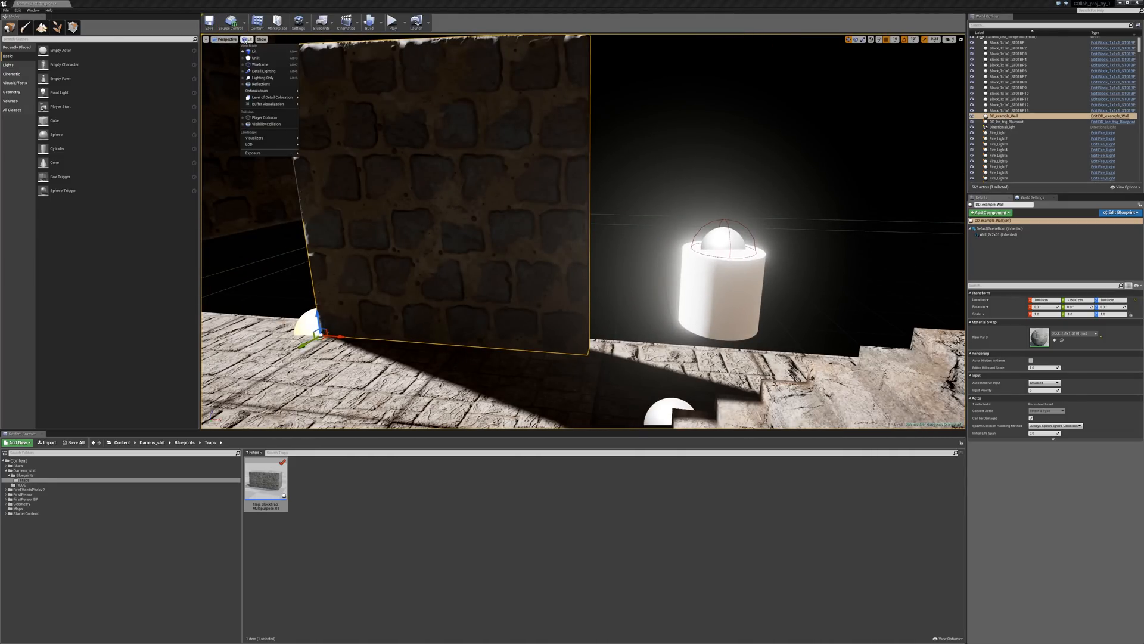
click(268, 58)
mouse_move(477, 226)
right_down()
mouse_move(417, 268)
mouse_move(468, 229)
right_up()
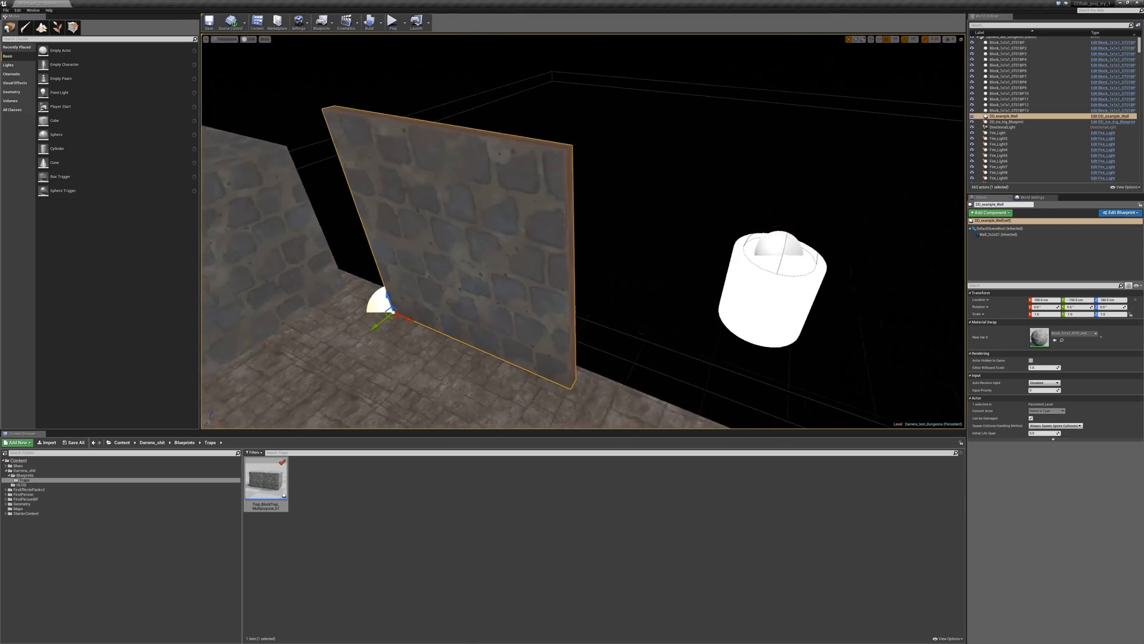
mouse_move(601, 260)
right_down()
mouse_move(617, 257)
mouse_move(572, 271)
mouse_move(605, 261)
mouse_move(581, 253)
mouse_move(605, 258)
right_up()
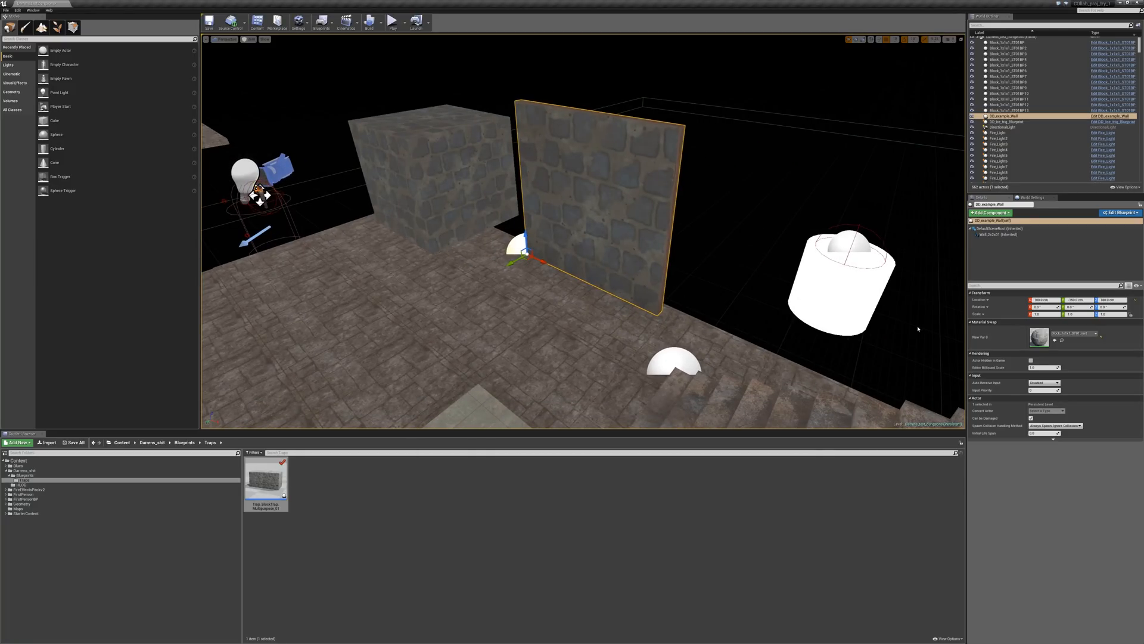
Try a white panelled swap material on the example wall and replace it with M_Base_Pipe
click(1084, 334)
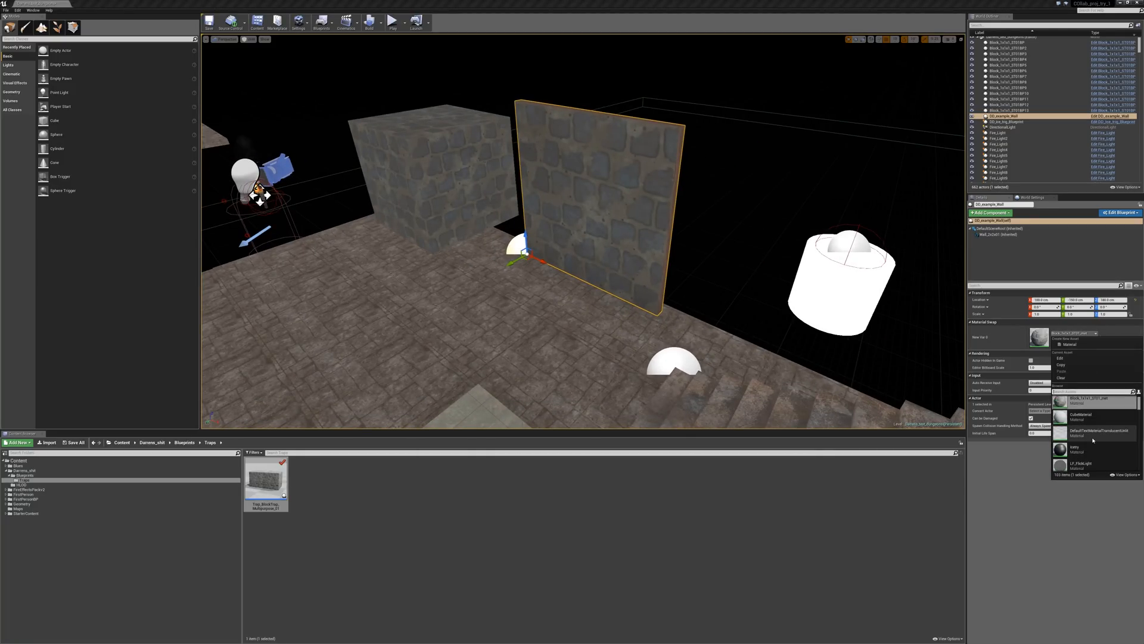
click(1091, 443)
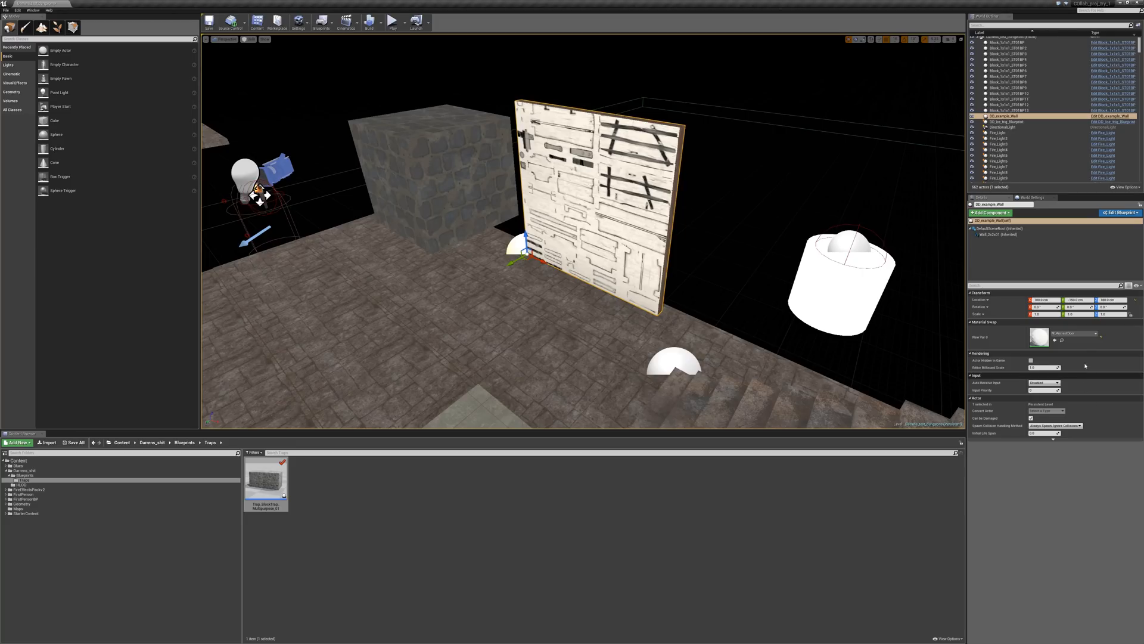
click(1089, 335)
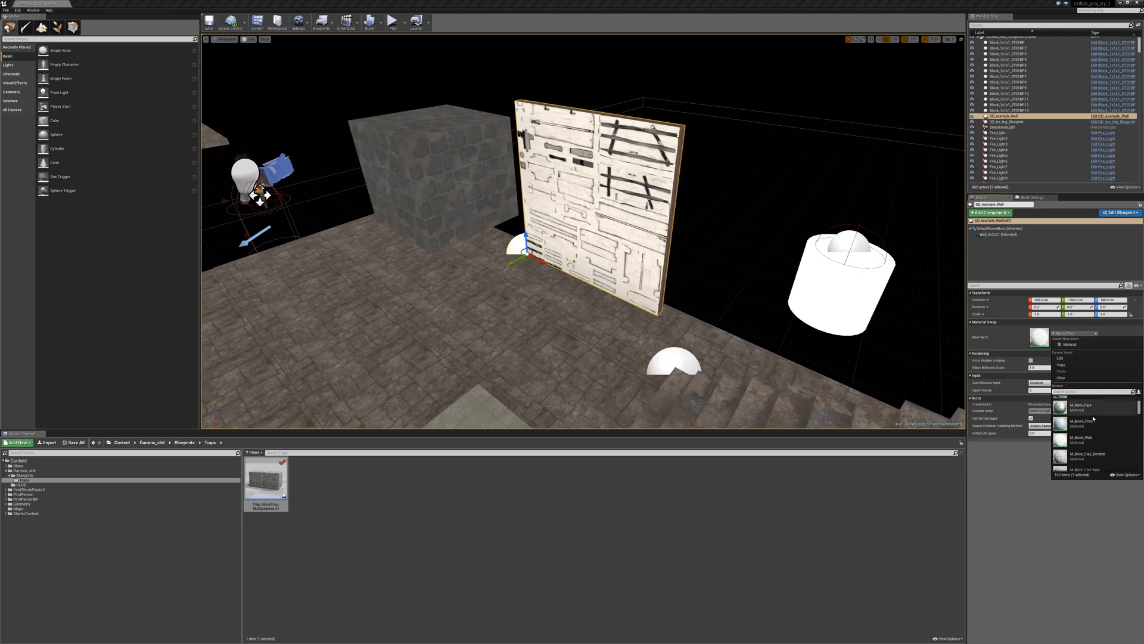
click(1085, 404)
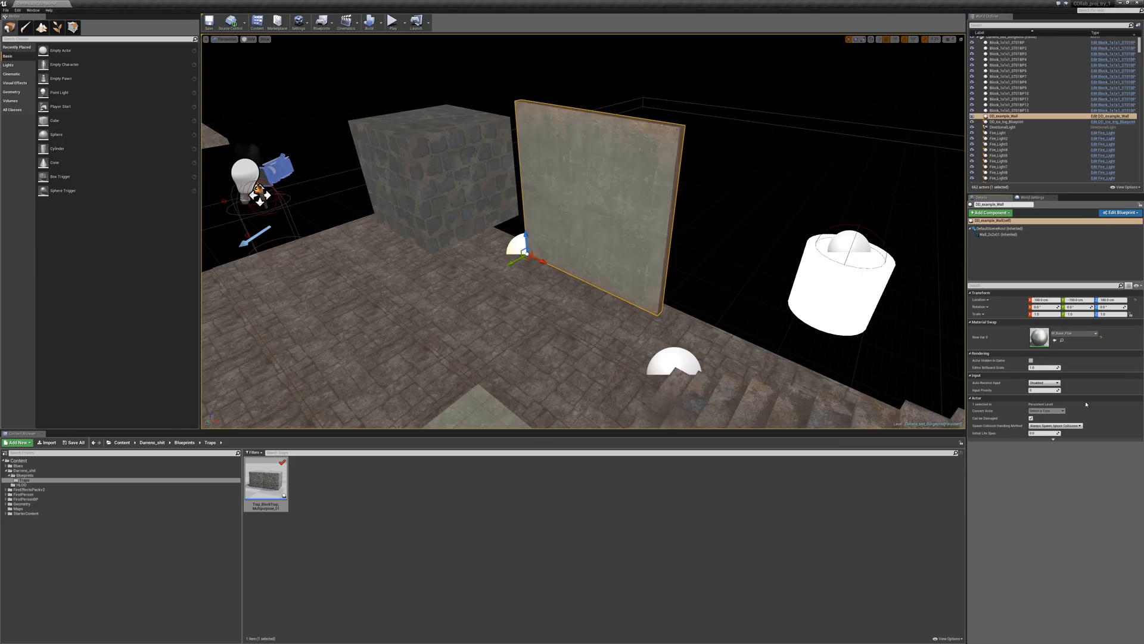
Play the level from the floor near the example wall, walk up to inspect its material, and stop playing
right_click(584, 355)
click(614, 560)
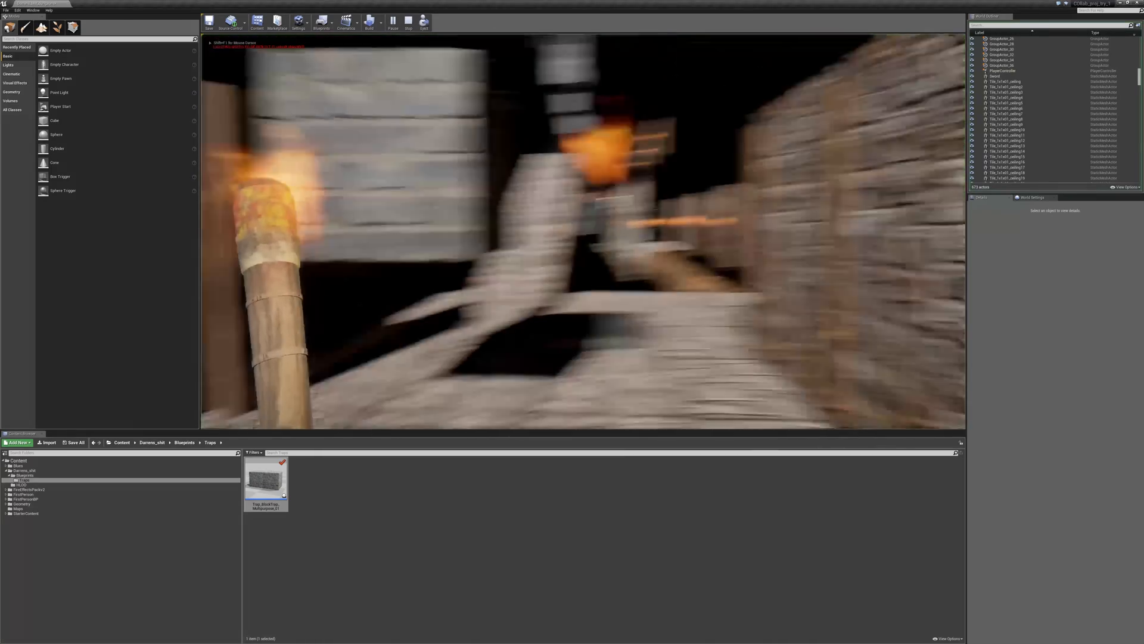
key(w)
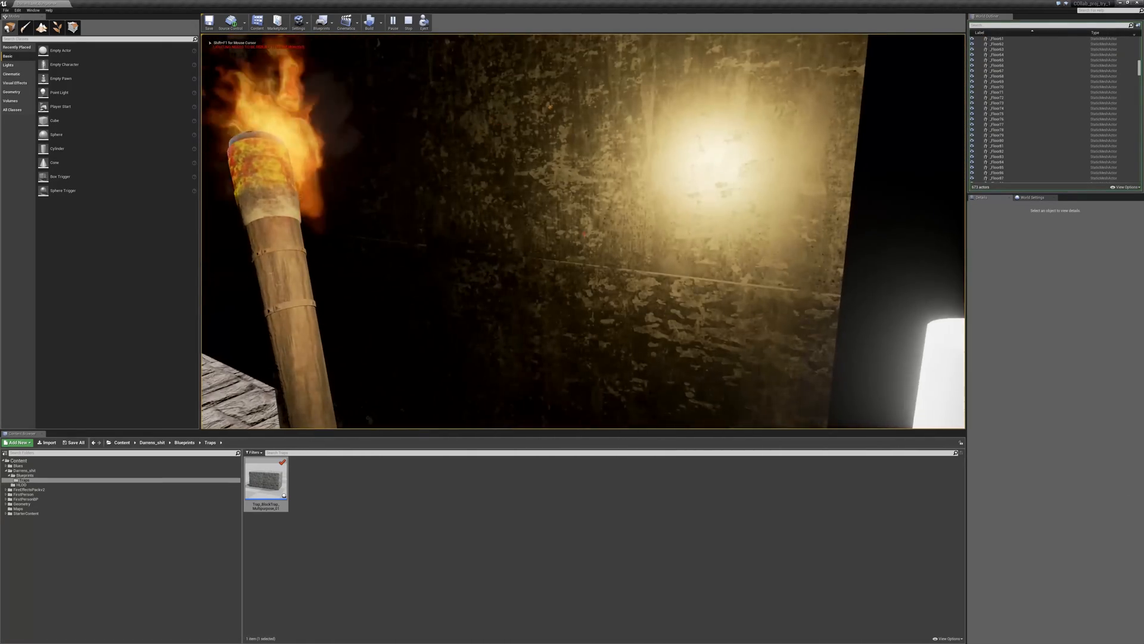
key(Escape)
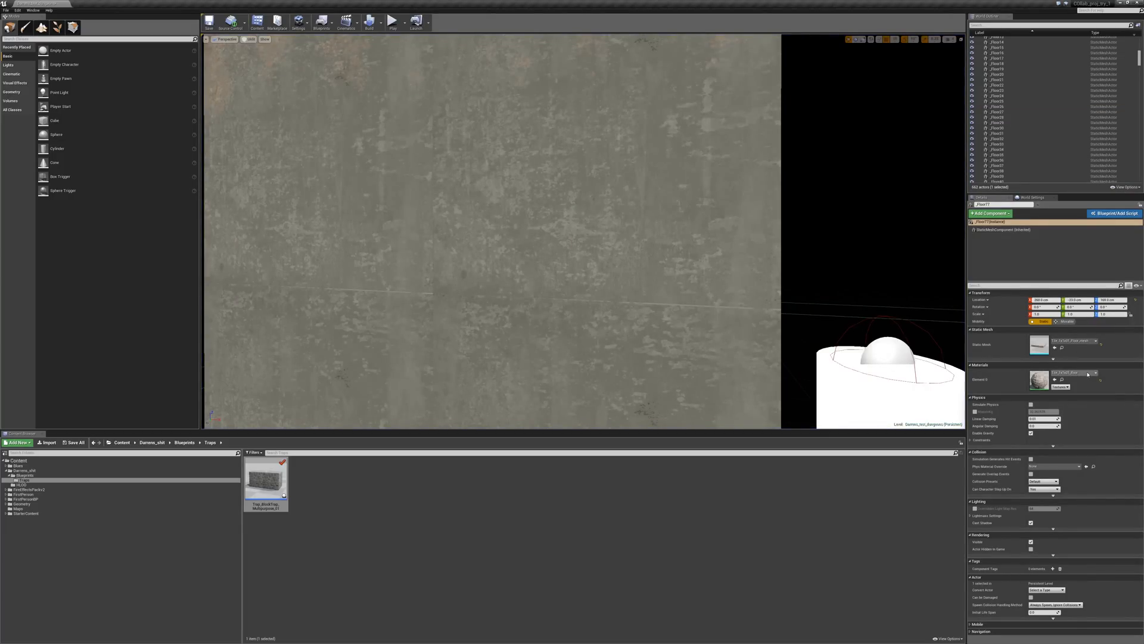
Set the selected floor tile's Element 0 material to Tile_1x1x01_DT02
click(1087, 374)
scroll(1103, 488, down, 1)
click(1098, 492)
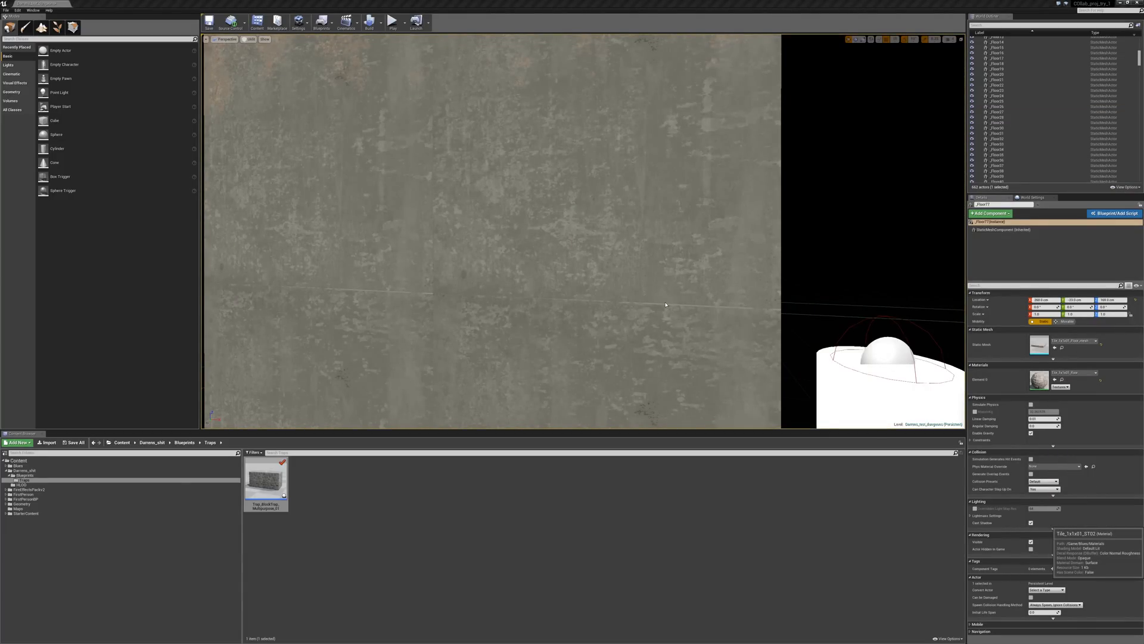
Reselect the example wall and set its swap material to a grey stone brick material
click(640, 287)
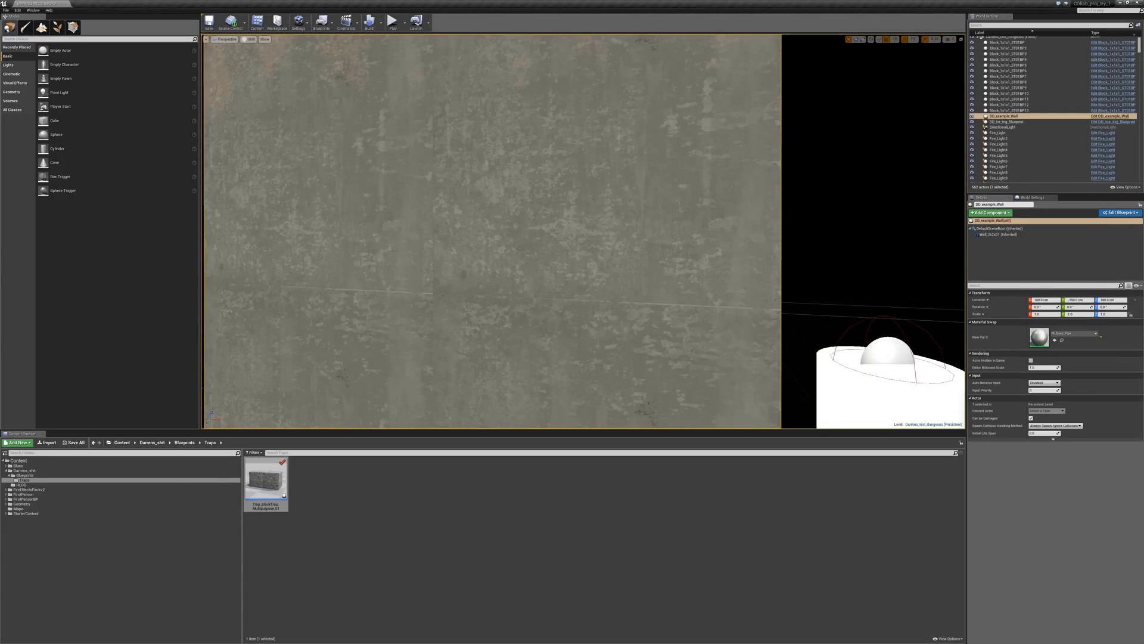
key(f)
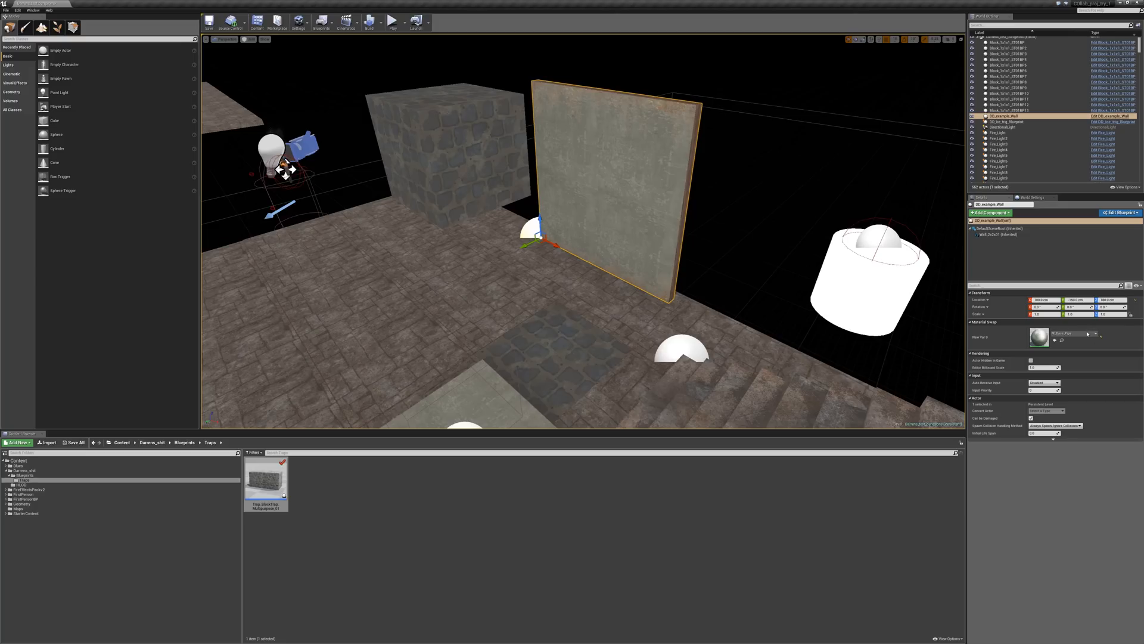
click(1086, 335)
click(576, 365)
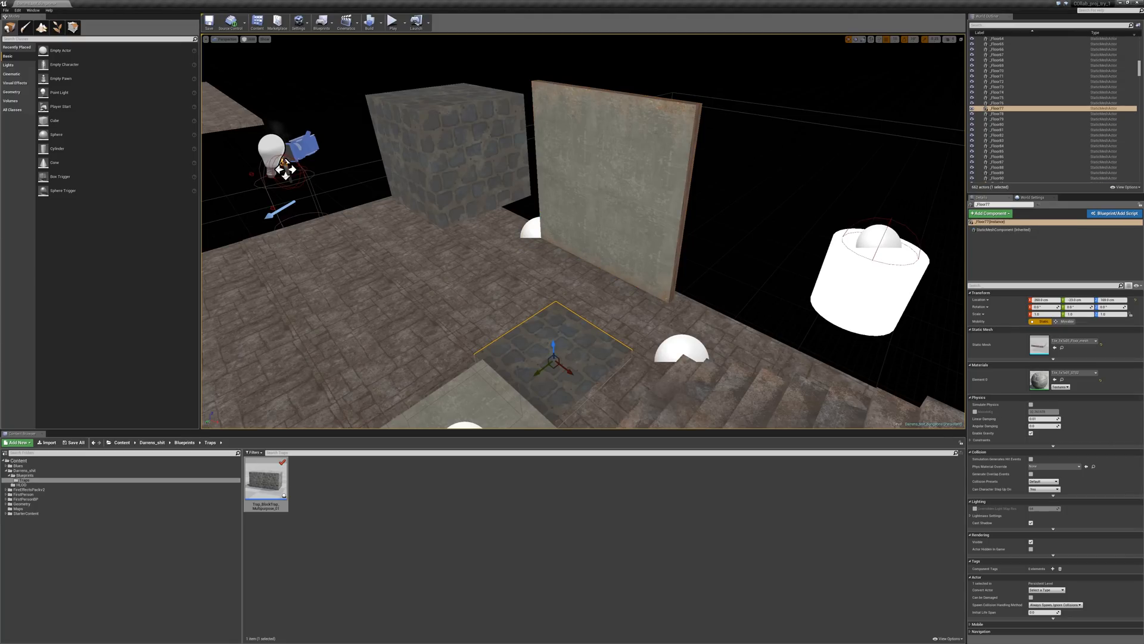
click(614, 205)
click(1080, 335)
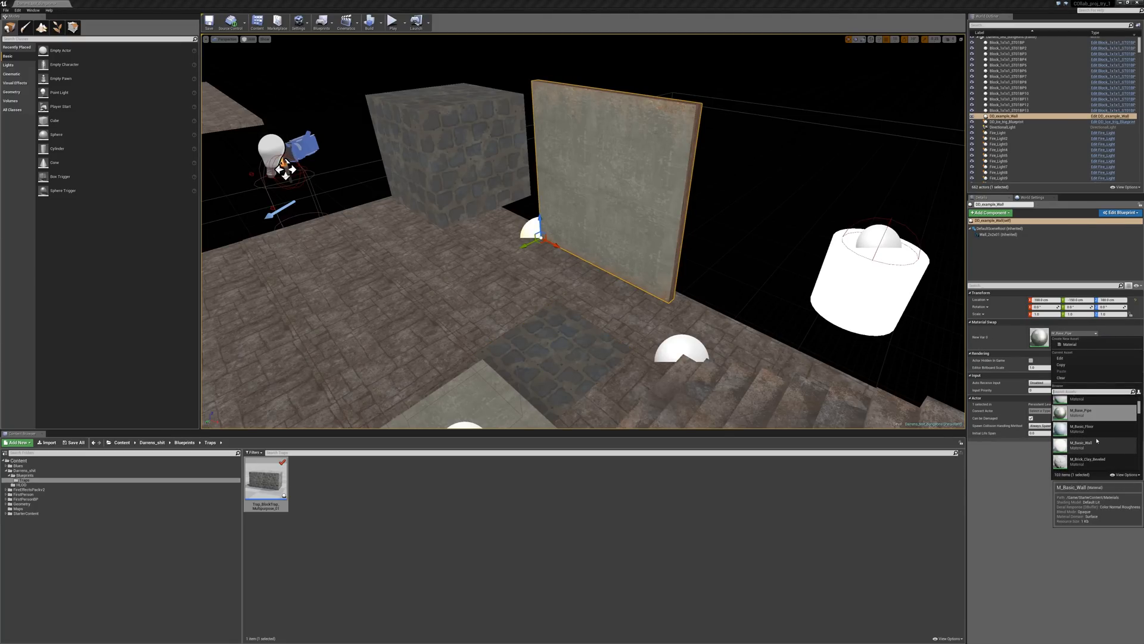
scroll(1098, 441, down, 2)
click(1097, 438)
Play the level from the floor tile in front of the example wall and walk up to inspect its brick material
right_click(548, 305)
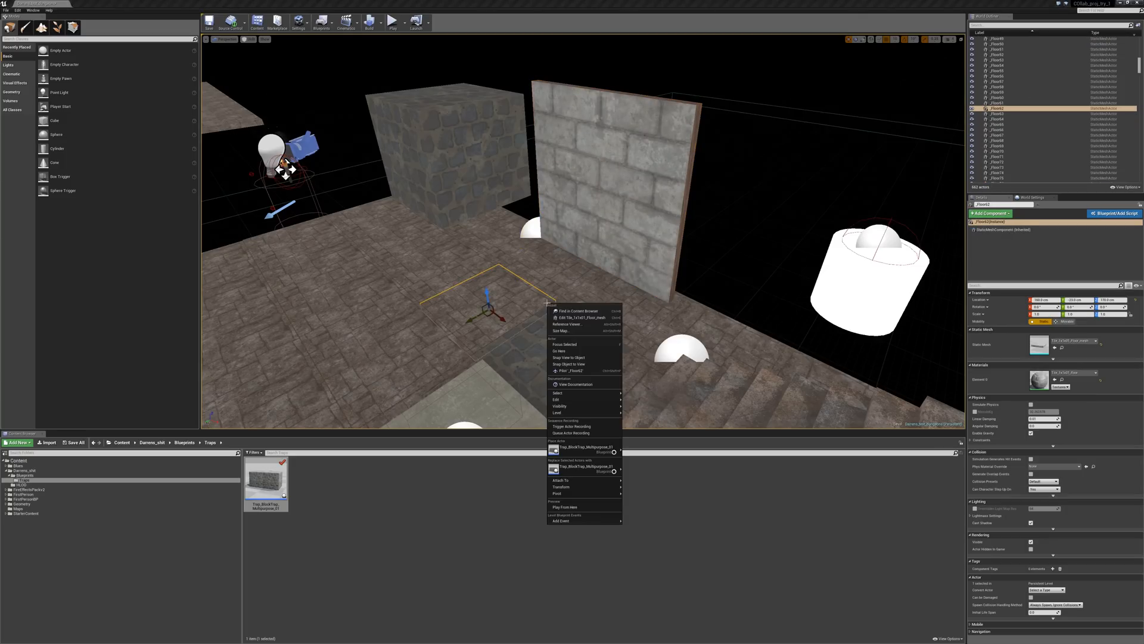
mouse_move(584, 506)
click(643, 506)
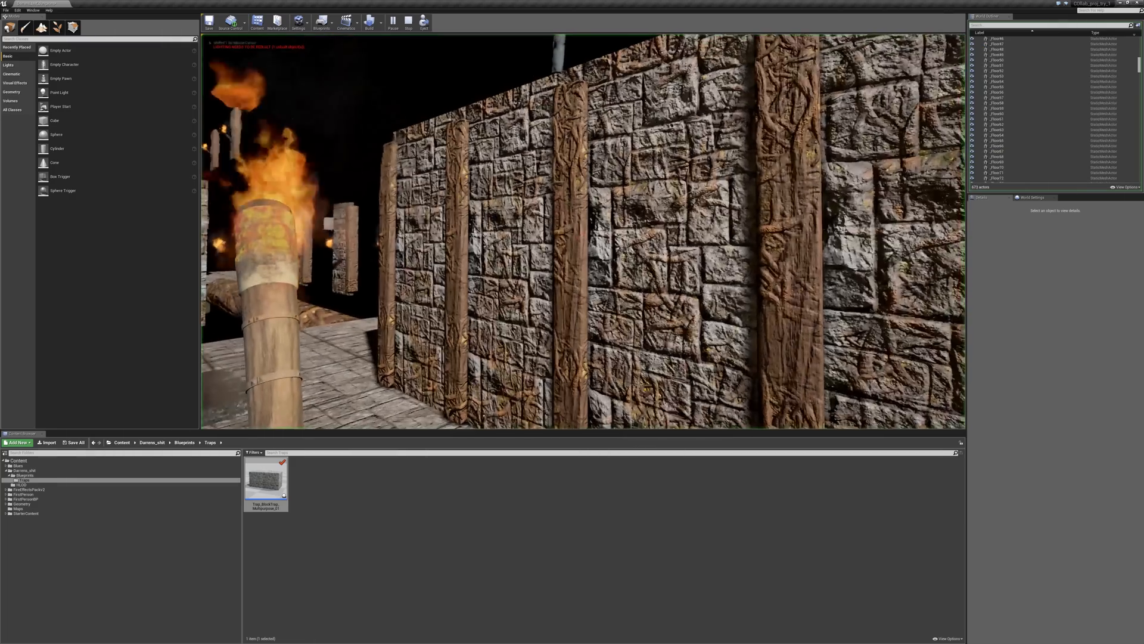
key(w)
key(w)
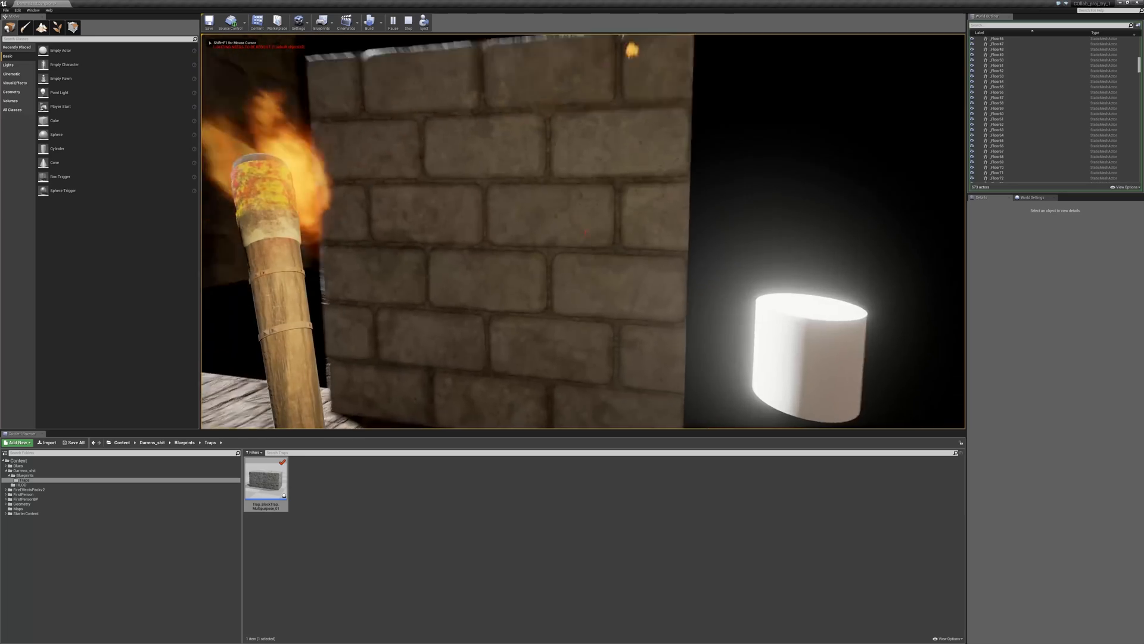
Examine the brick wall up close in play, walk on through the dungeon to the staircase, and stop playing
key(w)
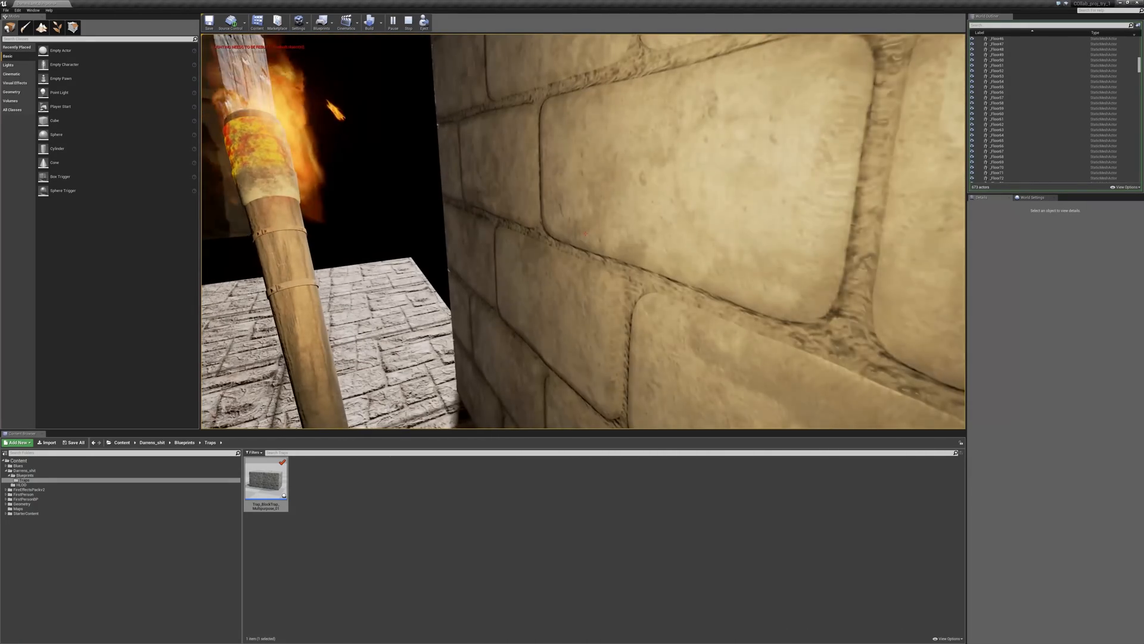
key(w)
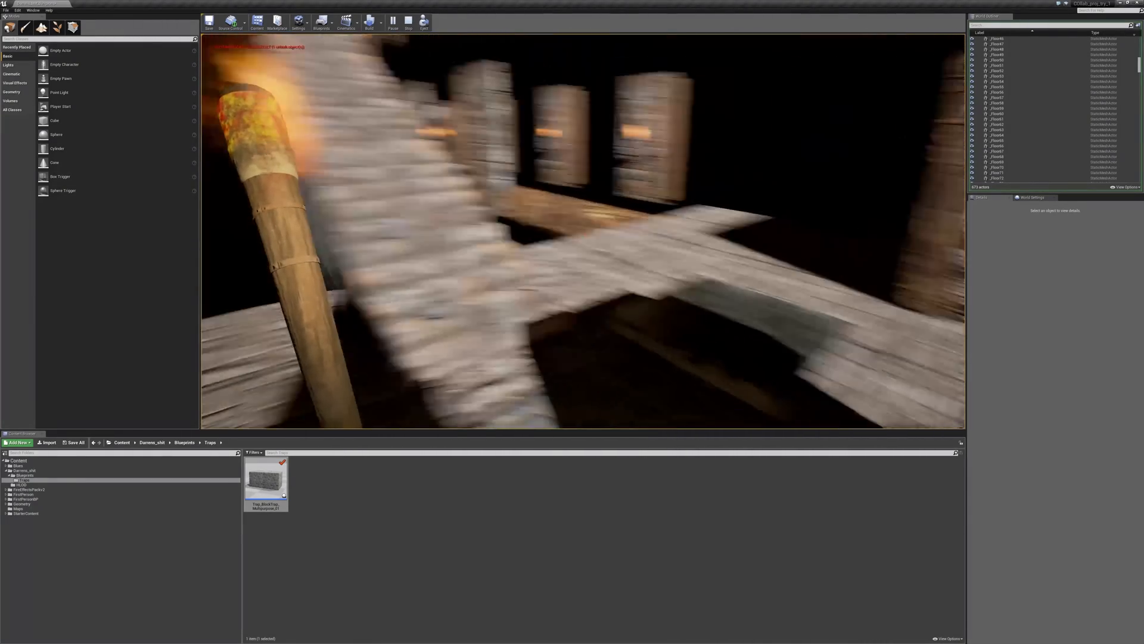
key(w)
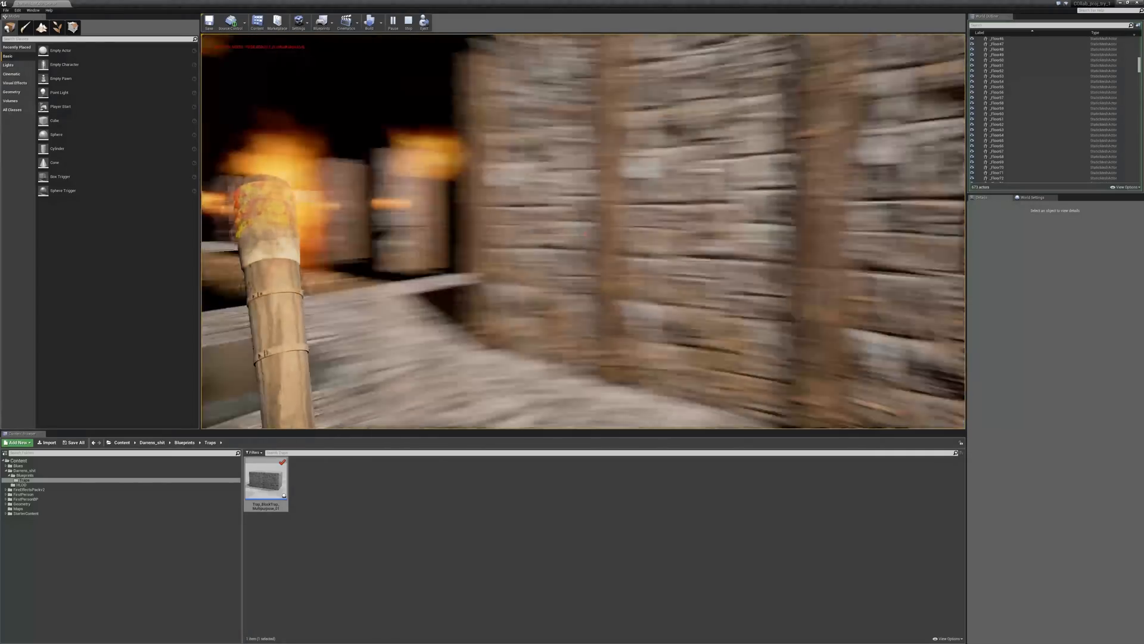
key(w)
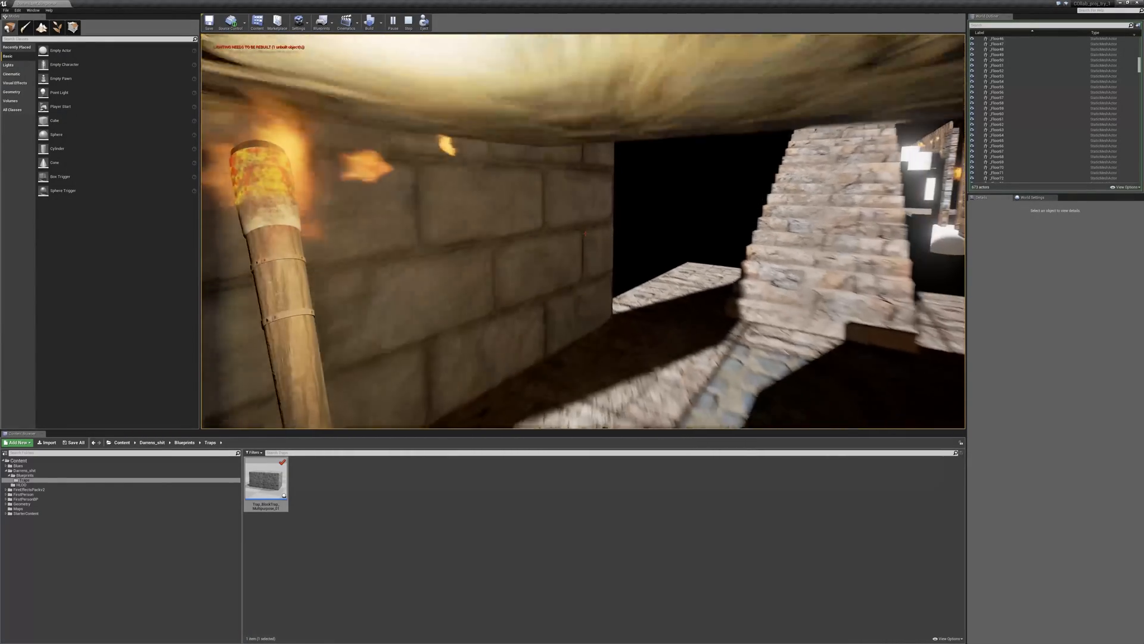
key(w)
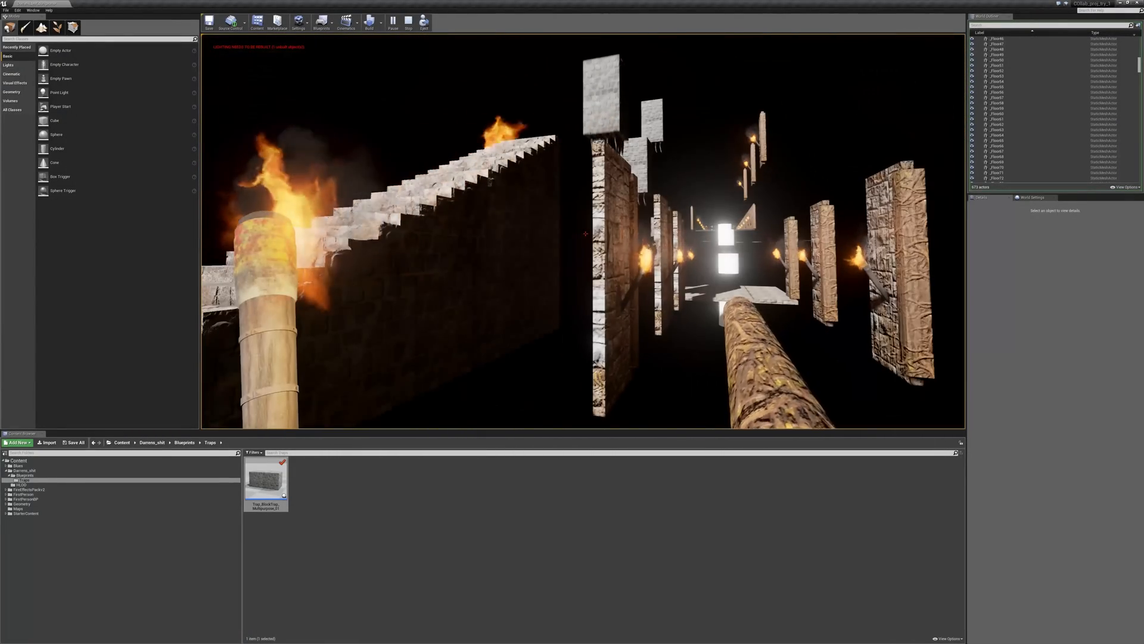
key(w)
key(space)
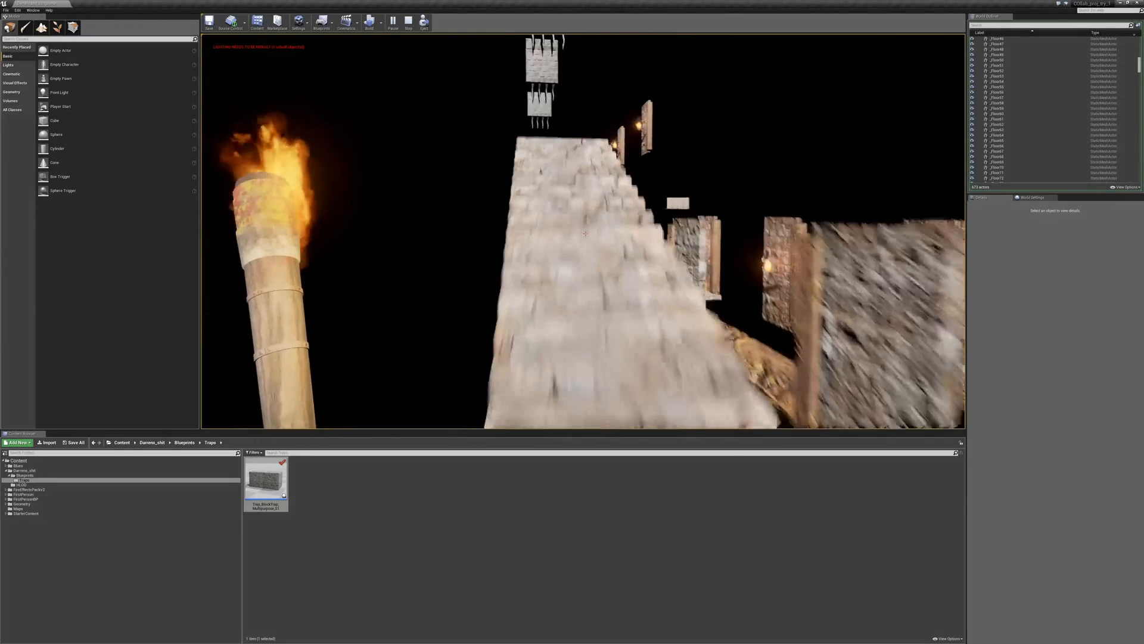
key(Escape)
Place a Trap_BlockTrap_Multipurpose_01 block at the floor's edge beside the player character
right_drag(648, 334, 780, 358)
key(s)
key(s)
key(w)
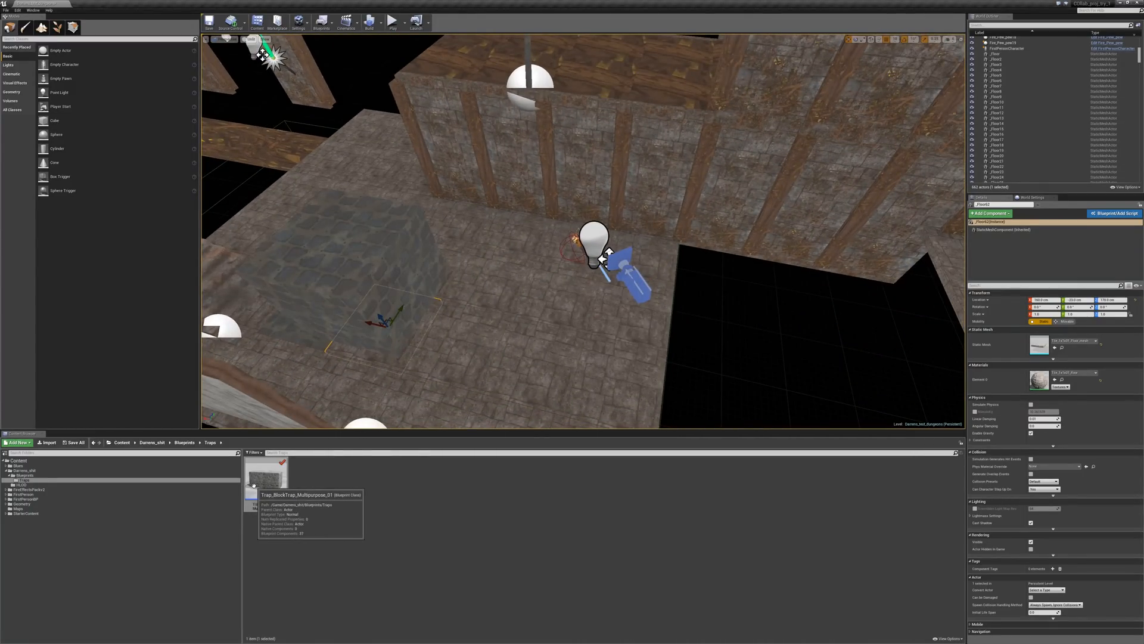
drag(253, 486, 718, 278)
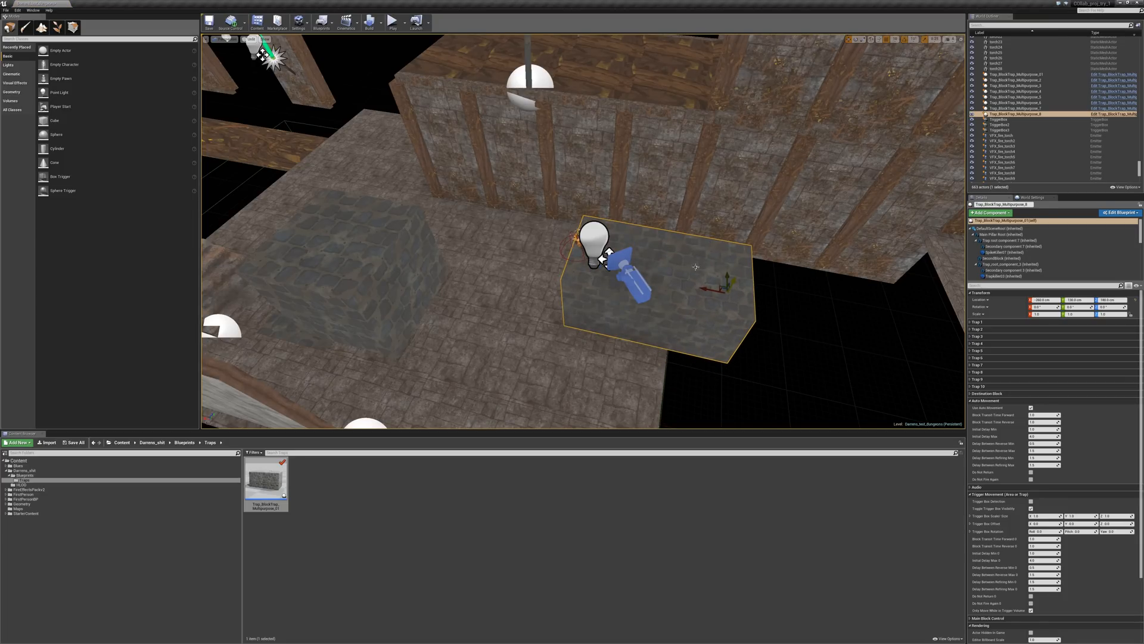
key(w)
mouse_move(718, 278)
right_down()
mouse_move(650, 245)
mouse_move(715, 286)
right_up()
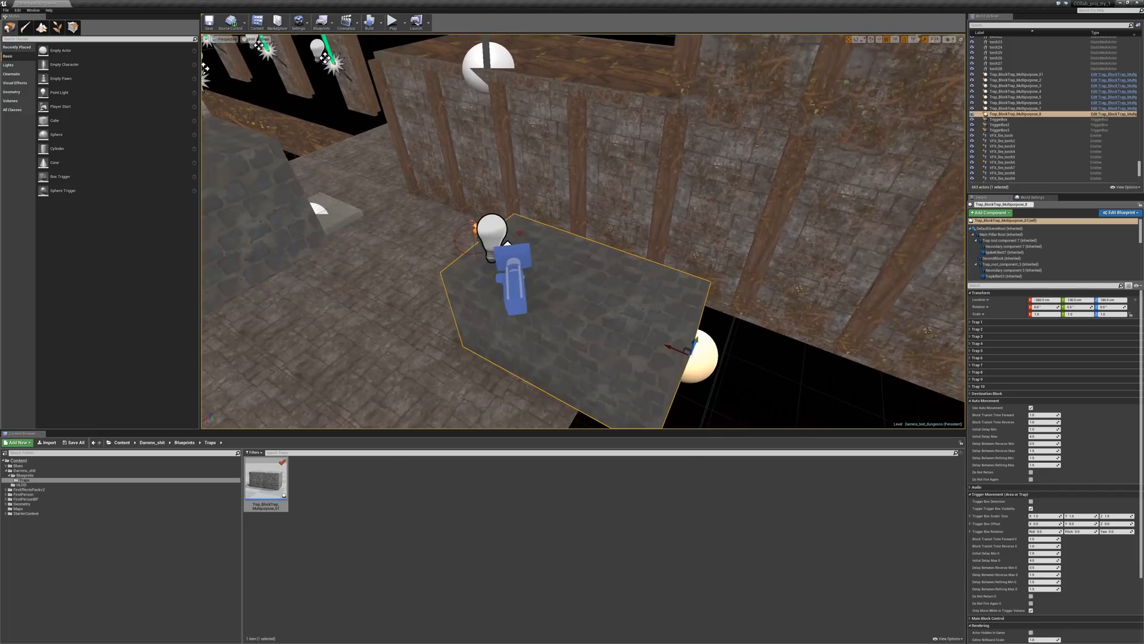
Enable the Trap 1, Trap 2 and Trap 3 spikes on the placed block trap
click(970, 336)
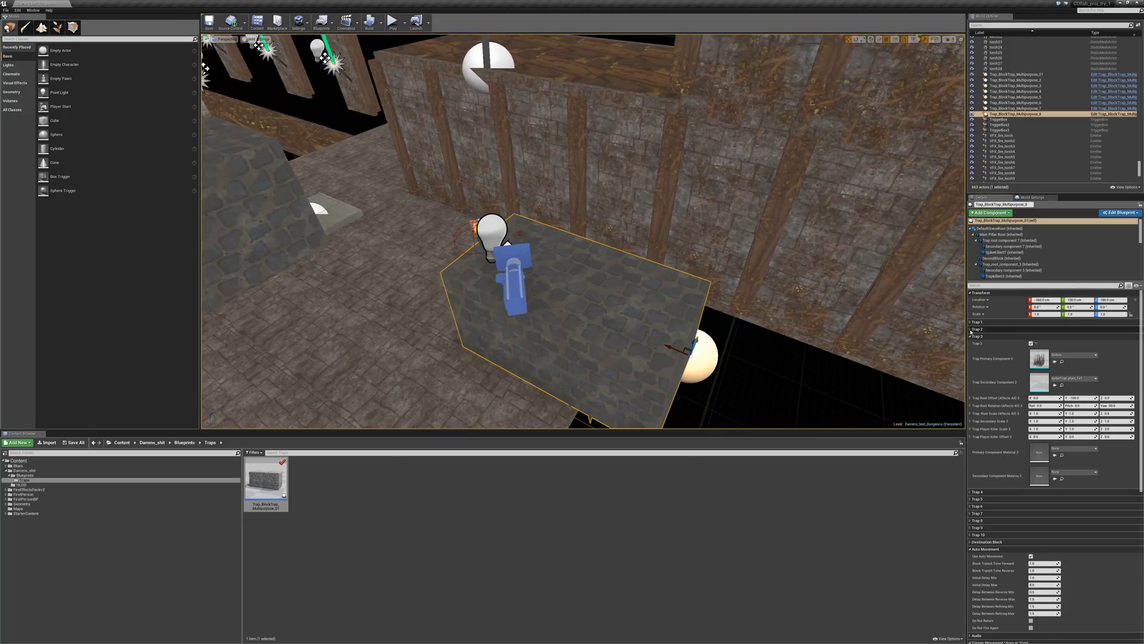
click(970, 330)
click(970, 322)
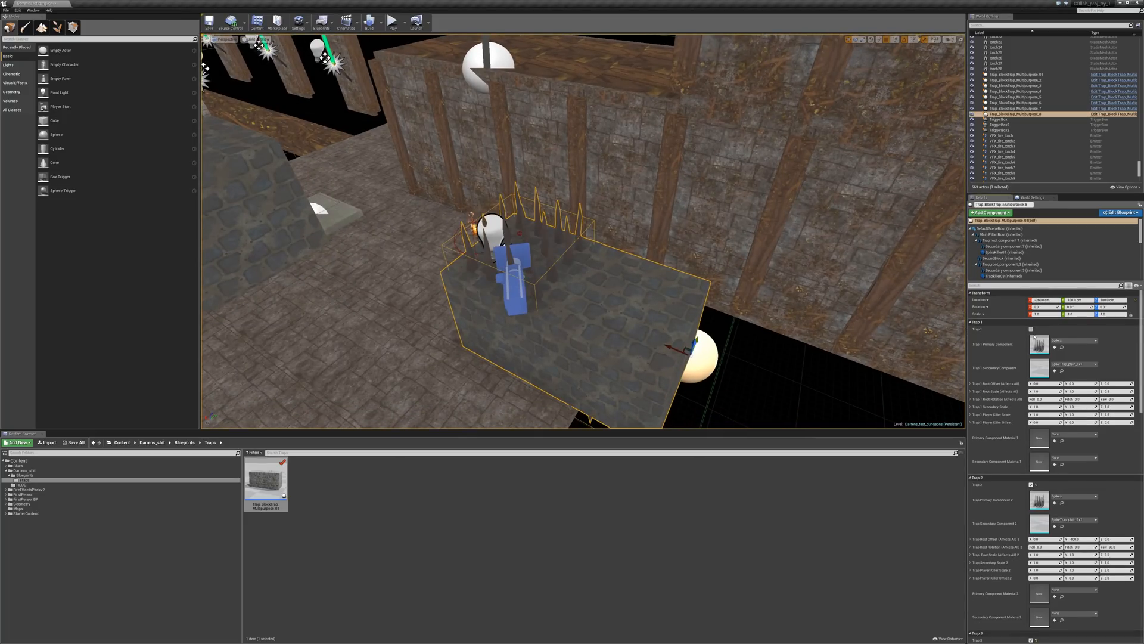
click(1031, 329)
mouse_move(834, 310)
right_down()
mouse_move(858, 256)
mouse_move(846, 304)
right_up()
scroll(749, 332, down, 10)
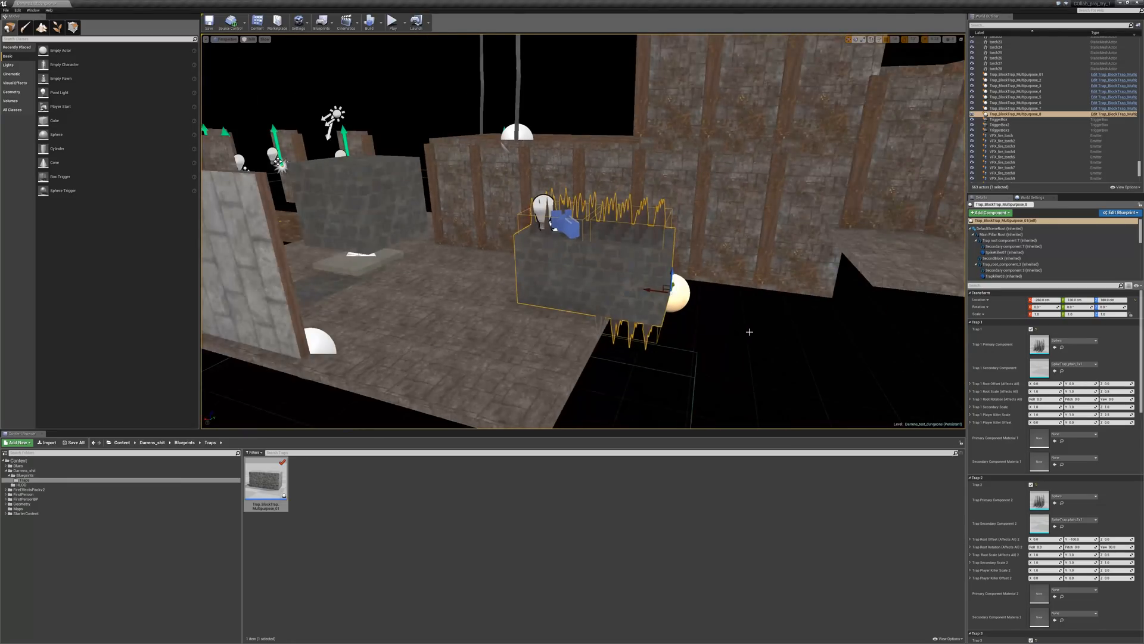
mouse_move(748, 332)
right_down()
mouse_move(715, 343)
mouse_move(744, 335)
right_up()
scroll(744, 334, up, 5)
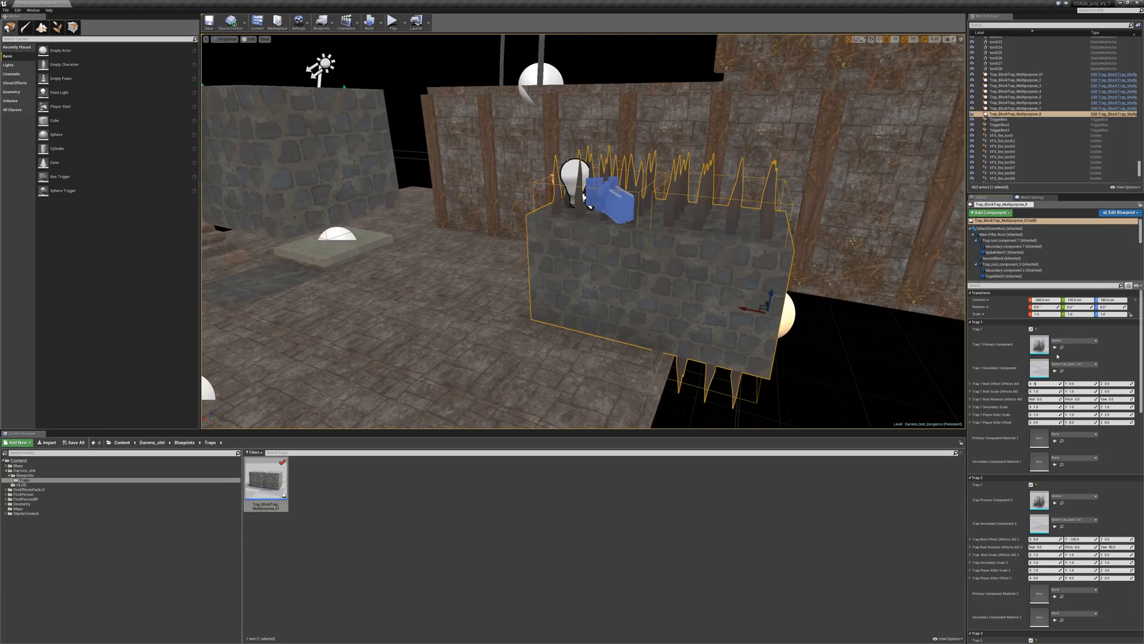
Offset Trap 1's root along X to move its spikes away from the block, and delete the trial block trap
key(Return)
right_drag(738, 269, 685, 292)
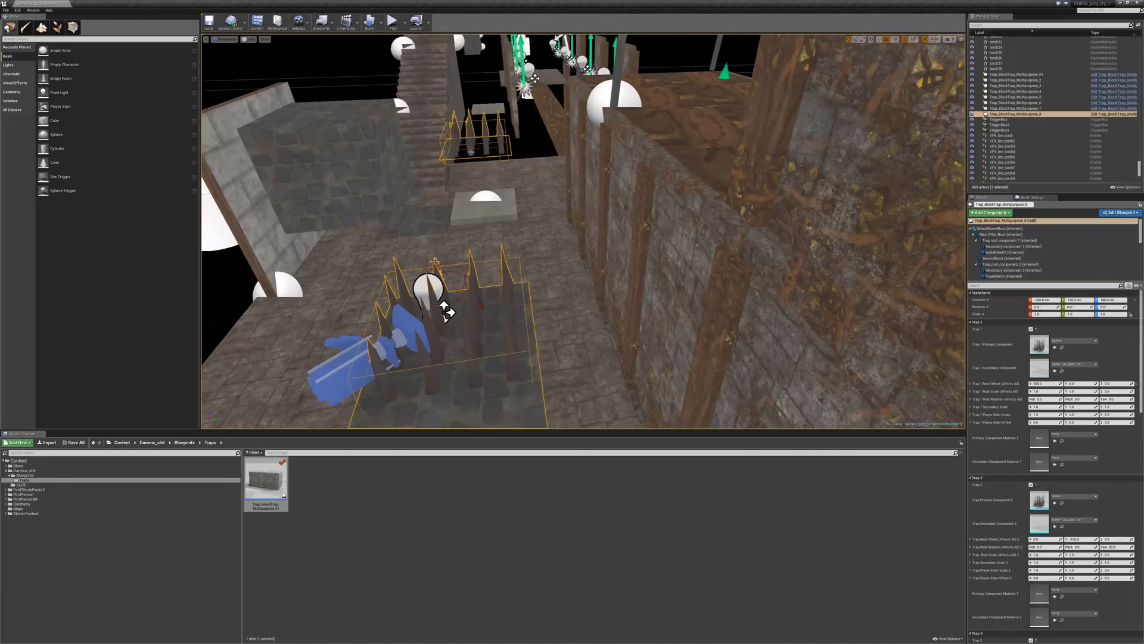
right_drag(470, 152, 543, 207)
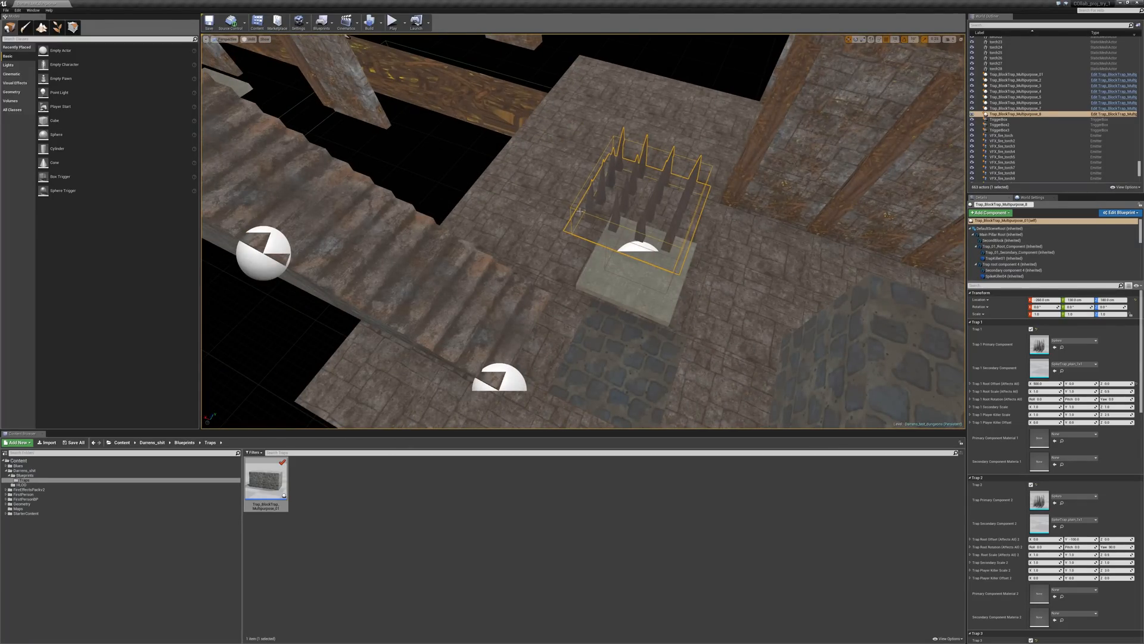
right_drag(649, 249, 697, 239)
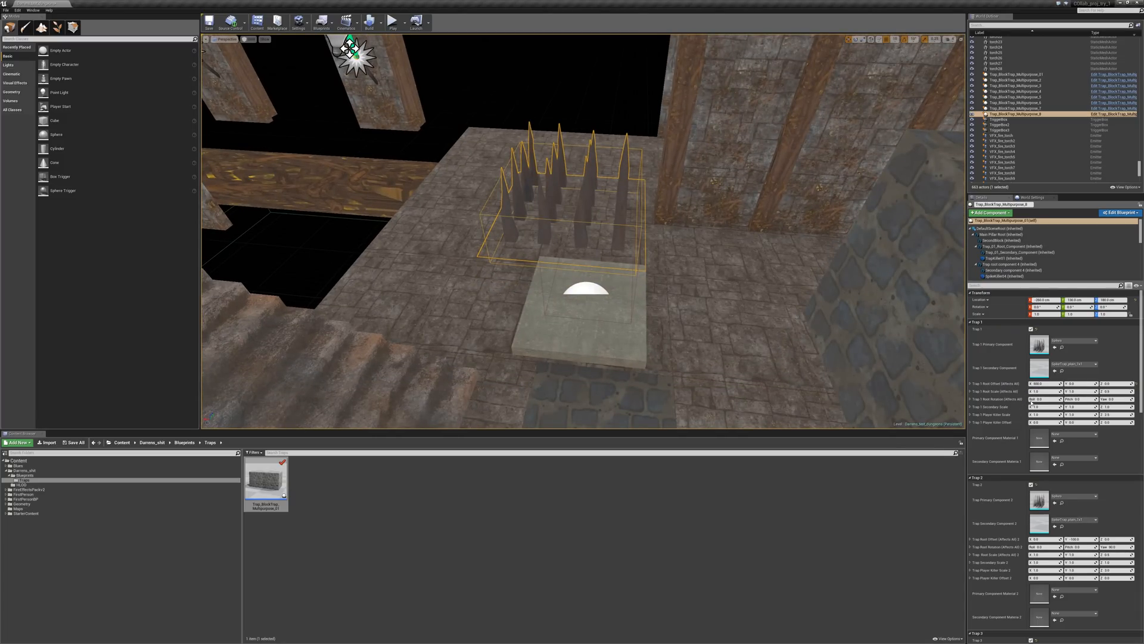
right_drag(703, 262, 745, 232)
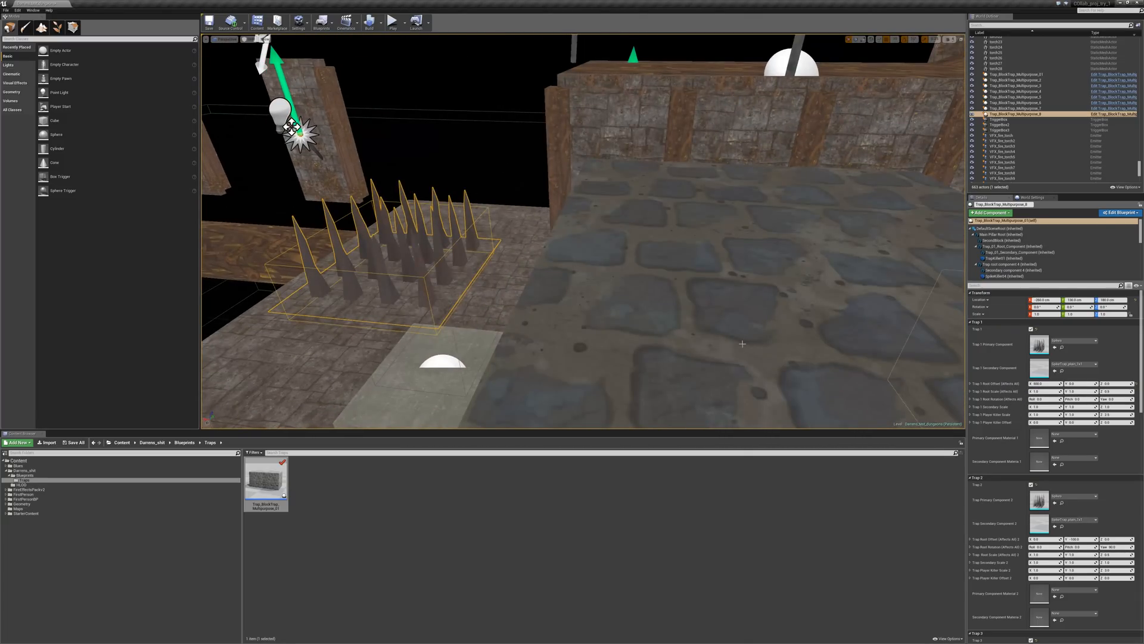
right_drag(742, 344, 843, 339)
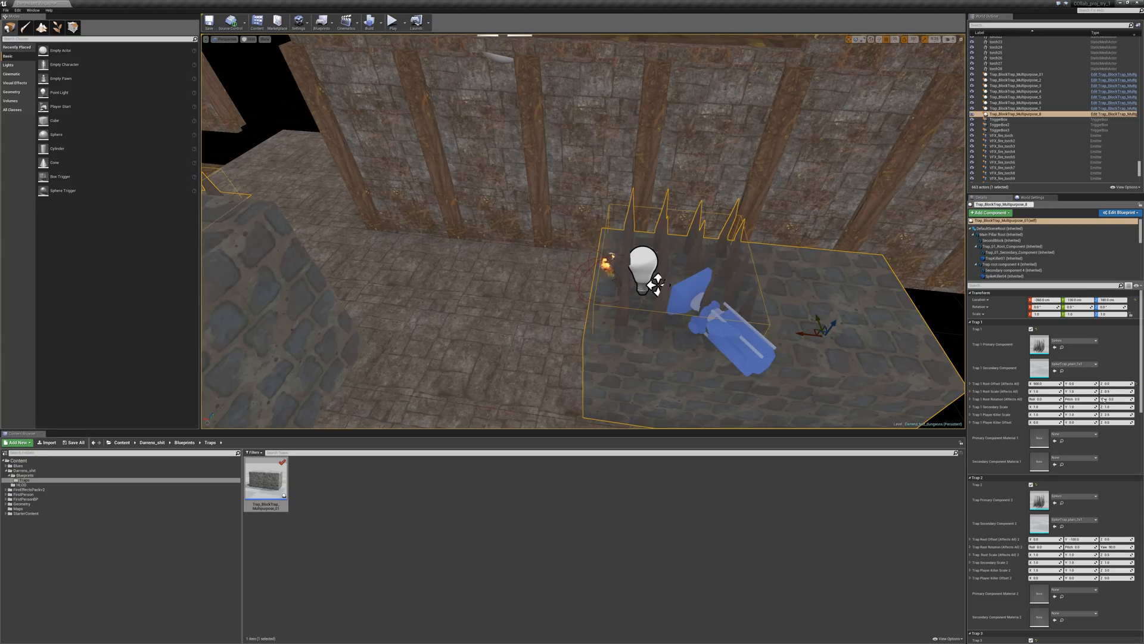
click(656, 285)
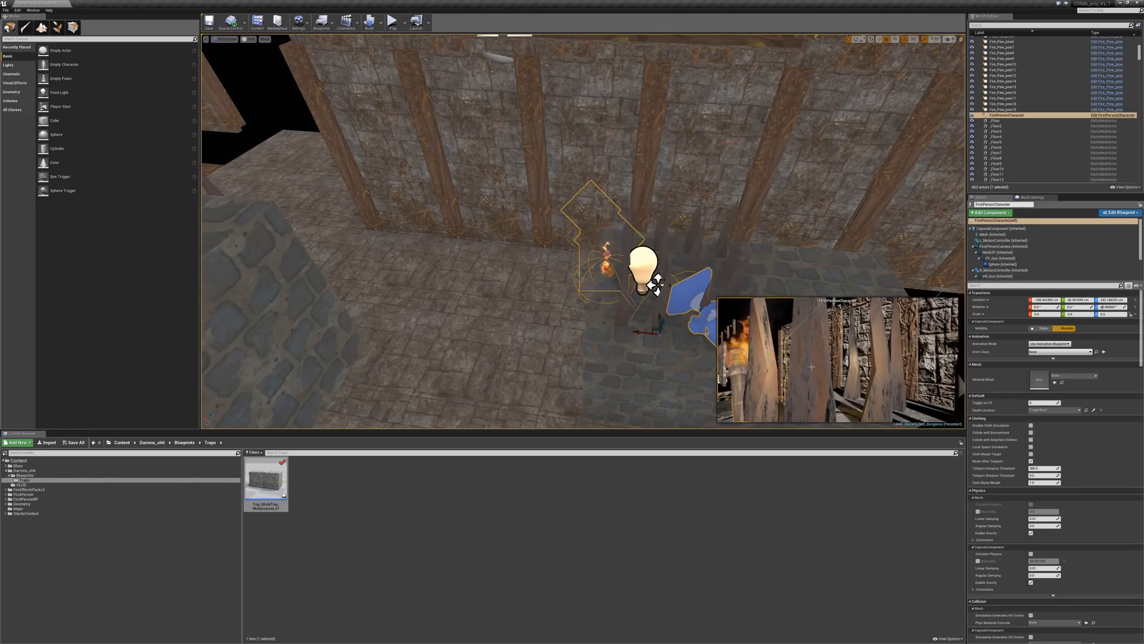
key(Delete)
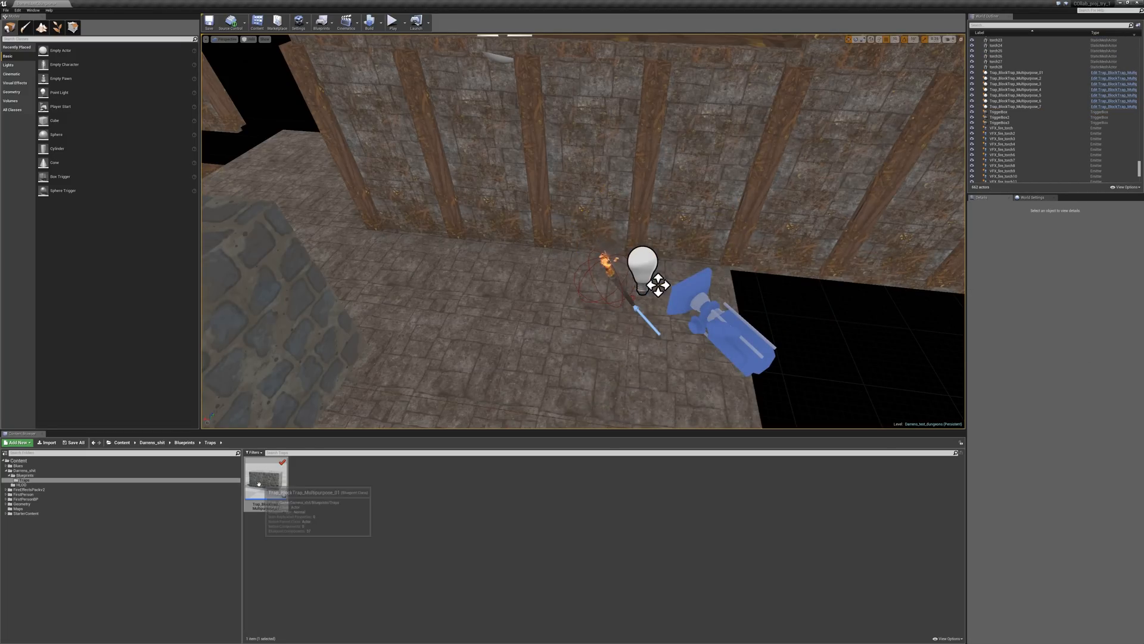
Place a new Trap_BlockTrap_Multipurpose_01 block by the raised stone slab and enable its Trap 1 and Trap 2 spikes
drag(259, 484, 377, 250)
right_drag(378, 251, 381, 298)
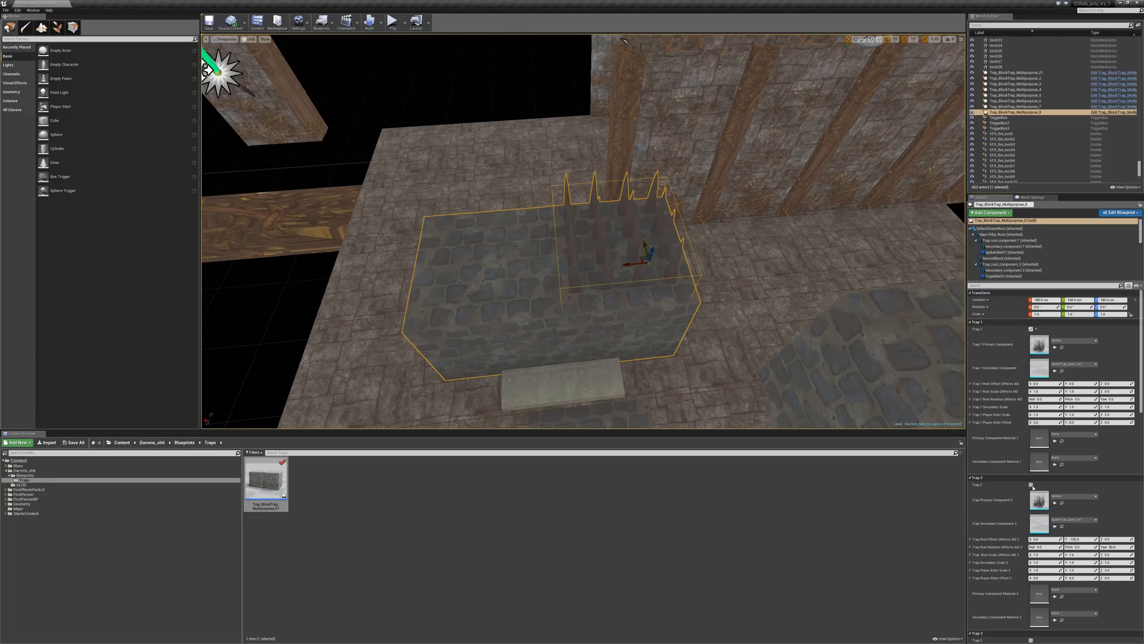
click(1031, 484)
right_drag(772, 404, 701, 320)
key(w)
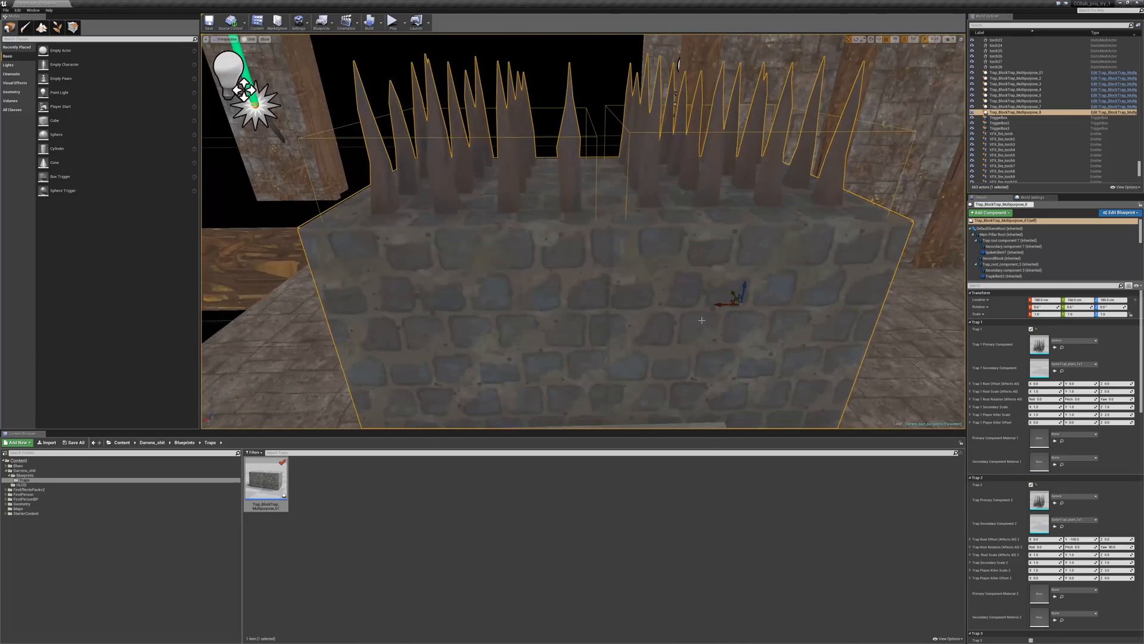
Lower the block trap until its spikes sit beneath the floor
drag(744, 287, 629, 354)
mouse_move(758, 316)
right_down()
mouse_move(744, 253)
mouse_move(753, 311)
right_up()
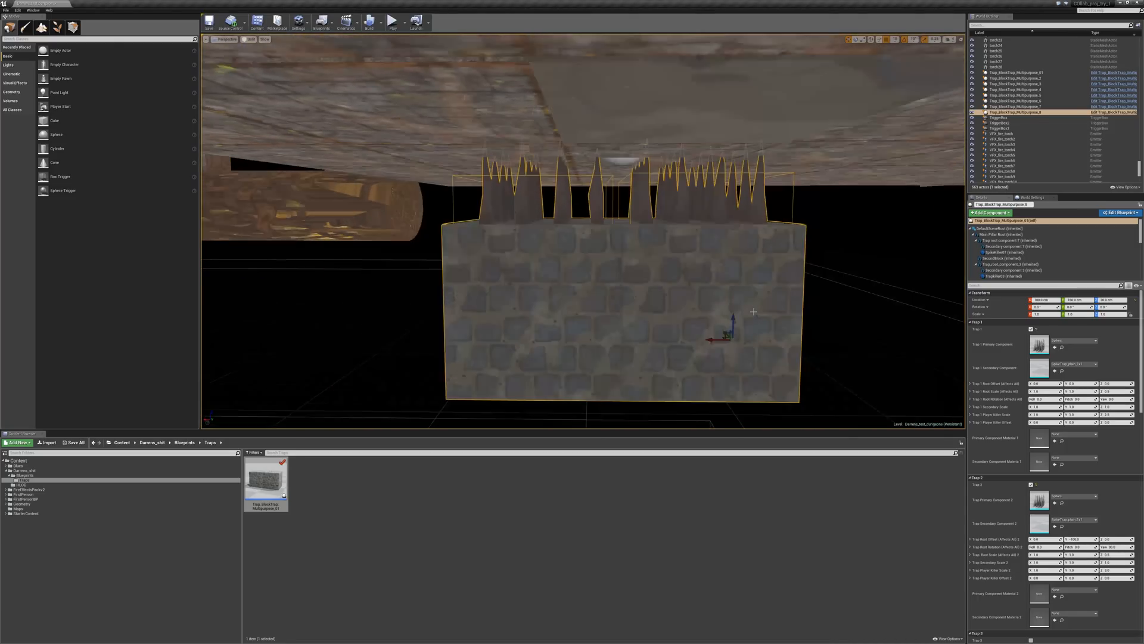
Set the Destination Block's Movement Box Location Z to 50, check it against the floor, and reduce it to 45
click(970, 292)
click(971, 300)
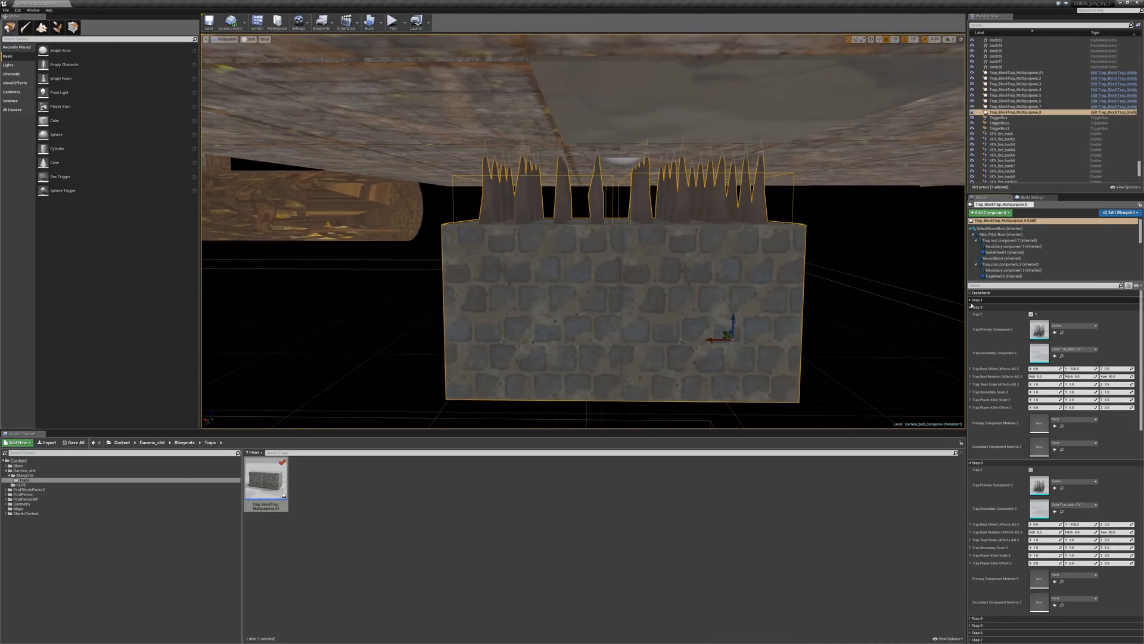
click(970, 307)
click(970, 314)
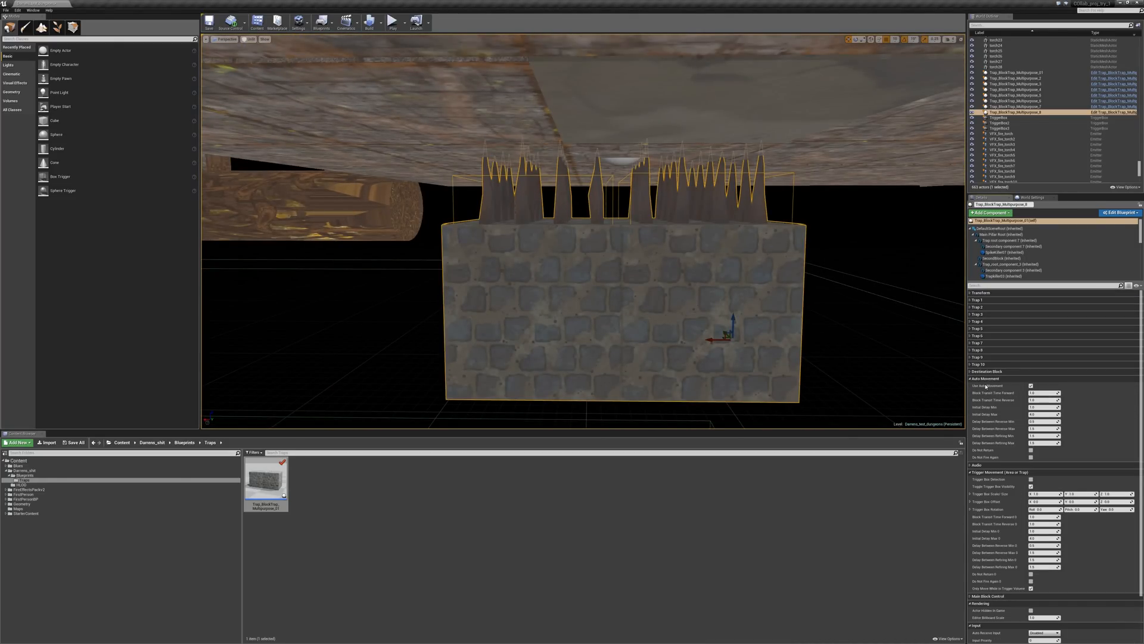
click(972, 372)
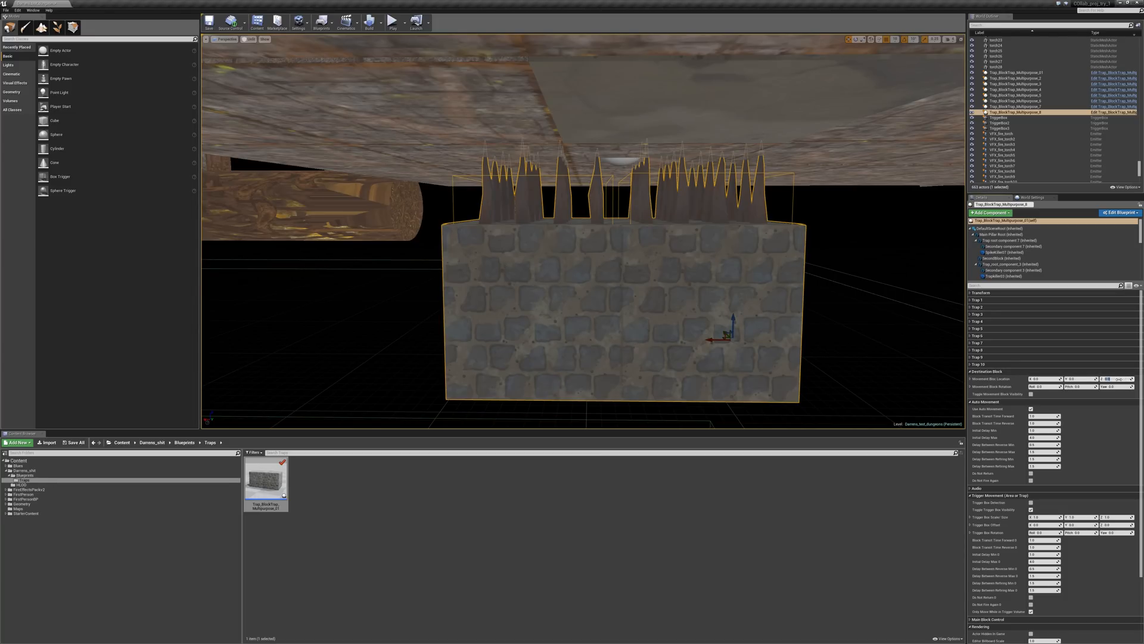
text(50)
key(Return)
right_drag(784, 230, 784, 230)
key(e)
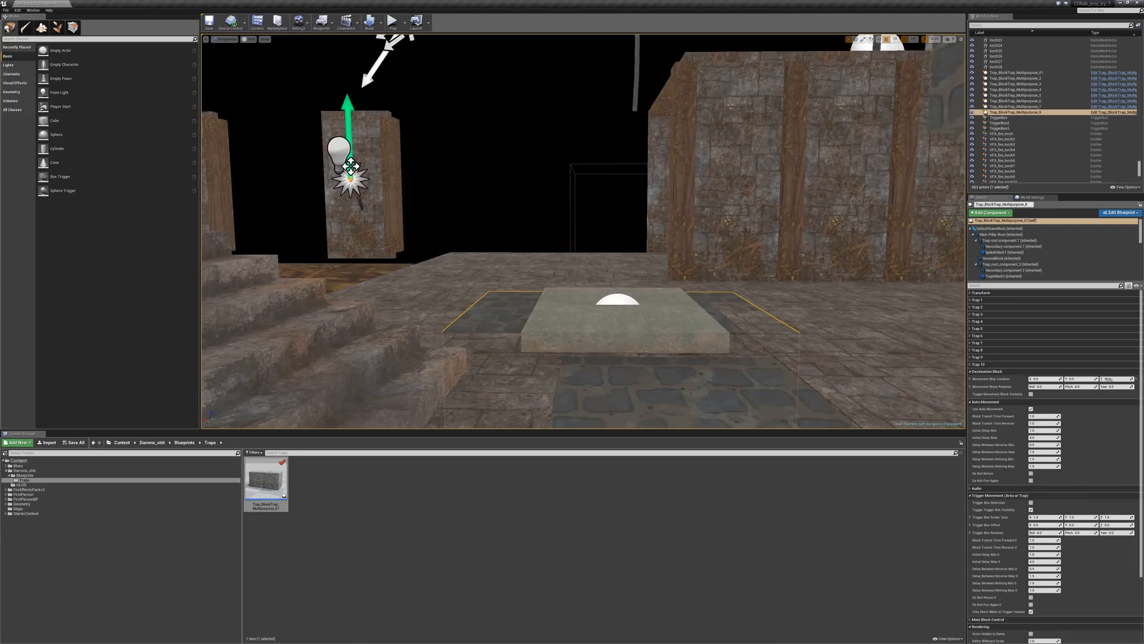
click(1110, 379)
text(45)
key(Return)
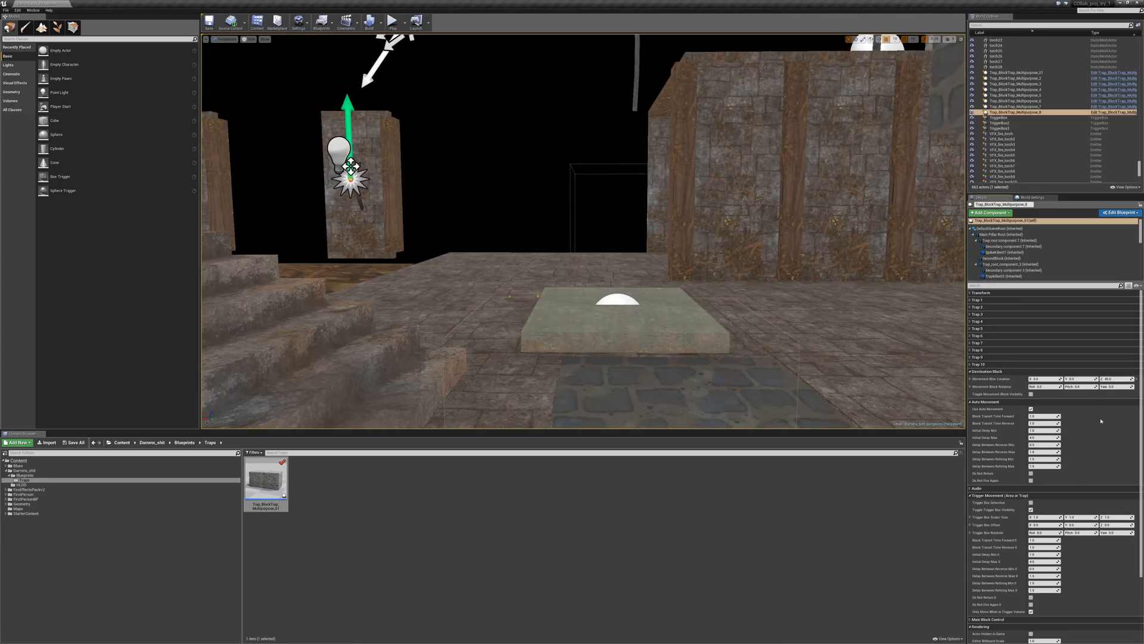
right_drag(670, 291, 674, 287)
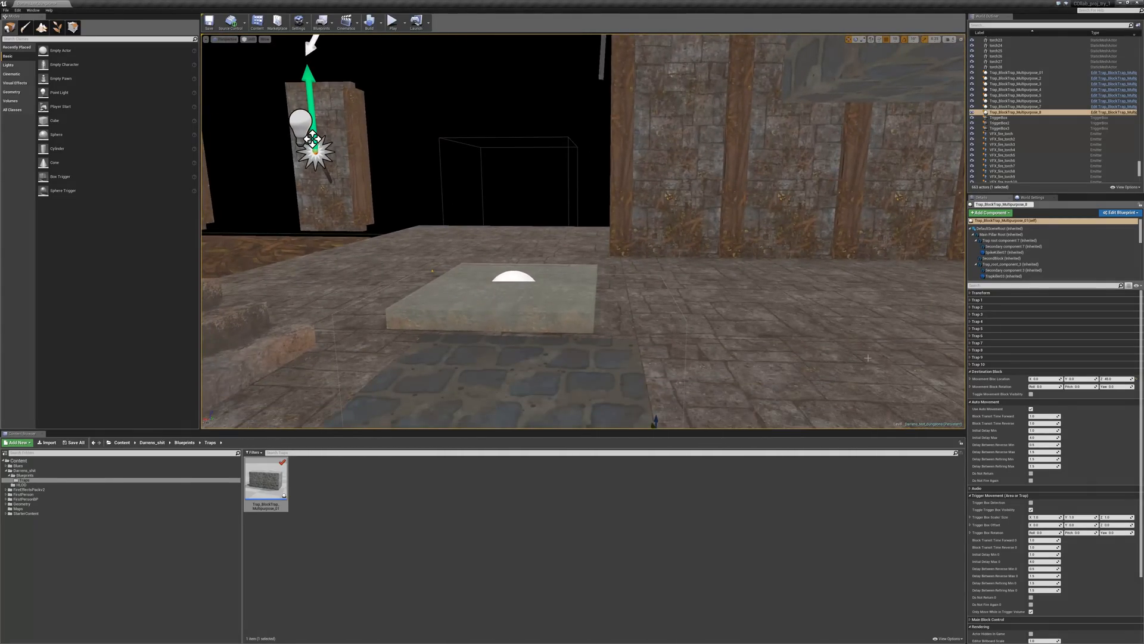
Enable Trigger Box Detection for the block trap and set its Trigger Box Offset Z to 100
click(980, 372)
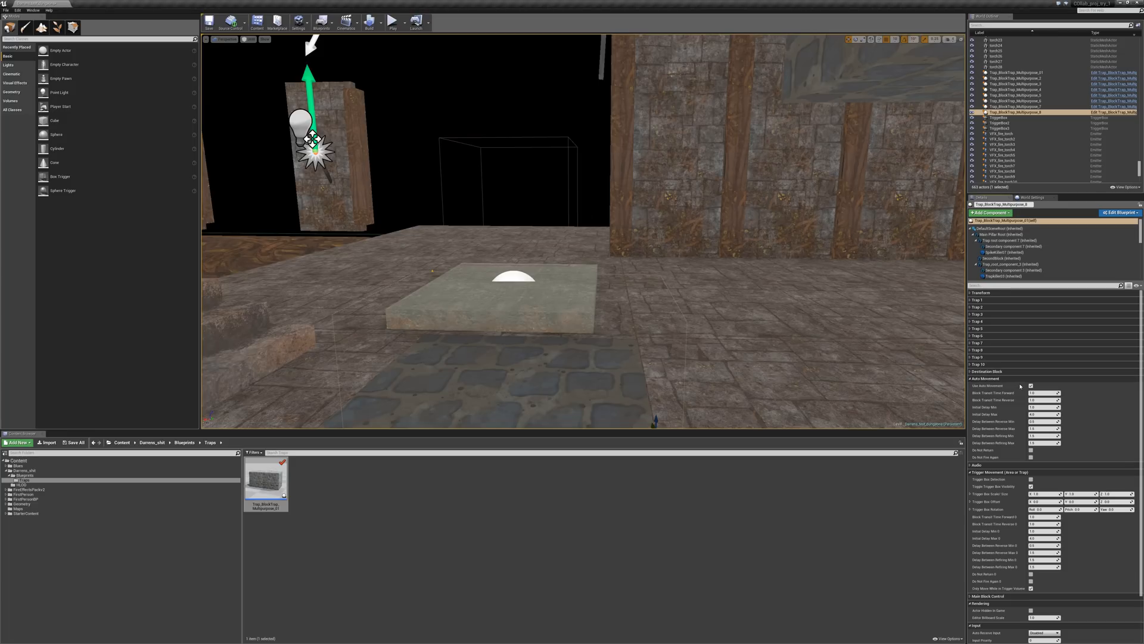
click(971, 380)
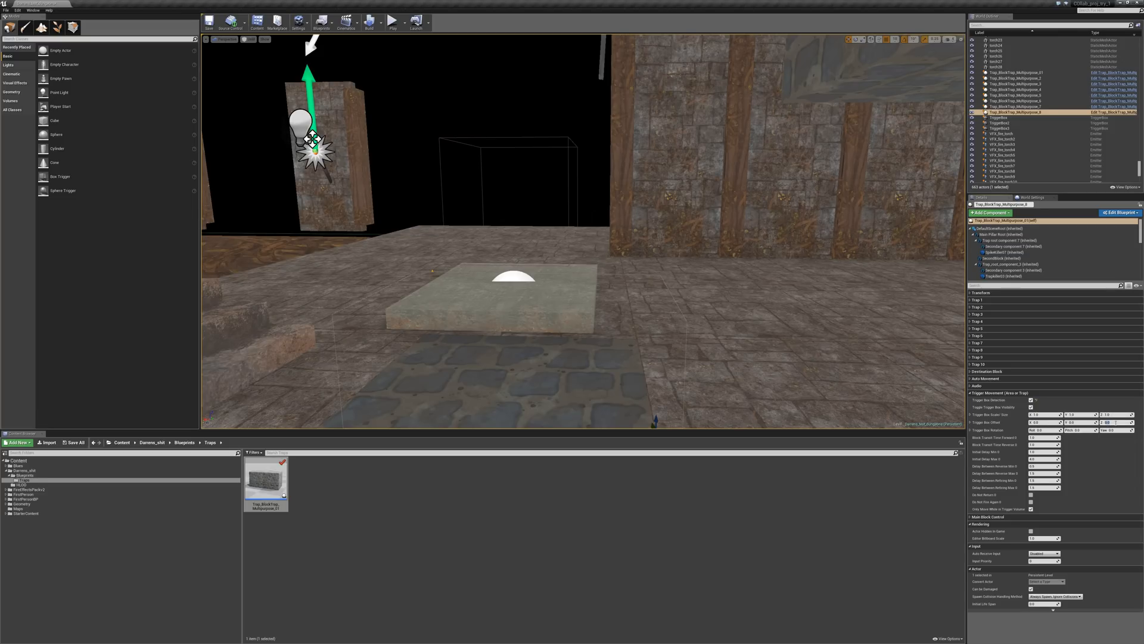
key(Return)
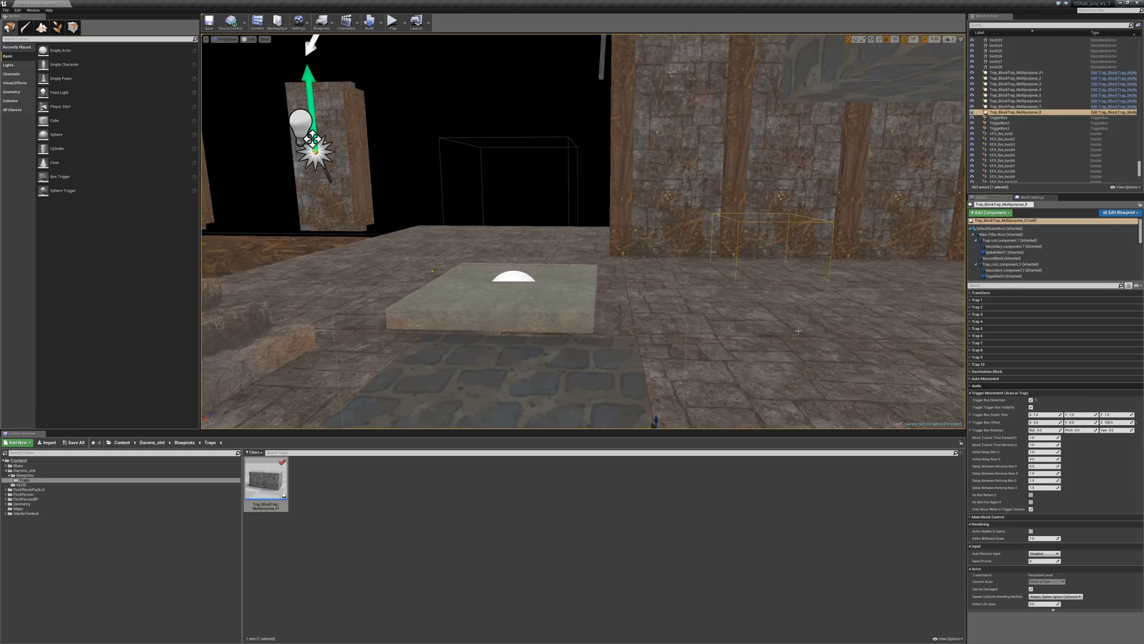
right_drag(864, 334, 929, 358)
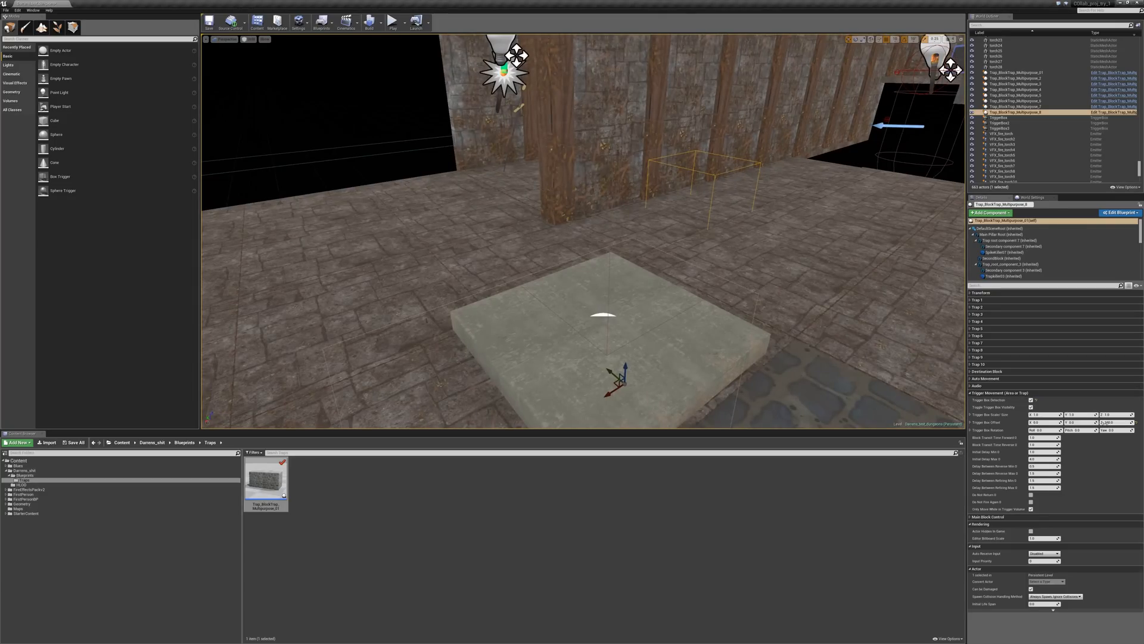
Set the block trap's Trigger Box Offset Y to -50 and X to 200
click(1081, 423)
text(5)
key(Return)
text(-50)
key(Return)
right_drag(775, 310, 622, 295)
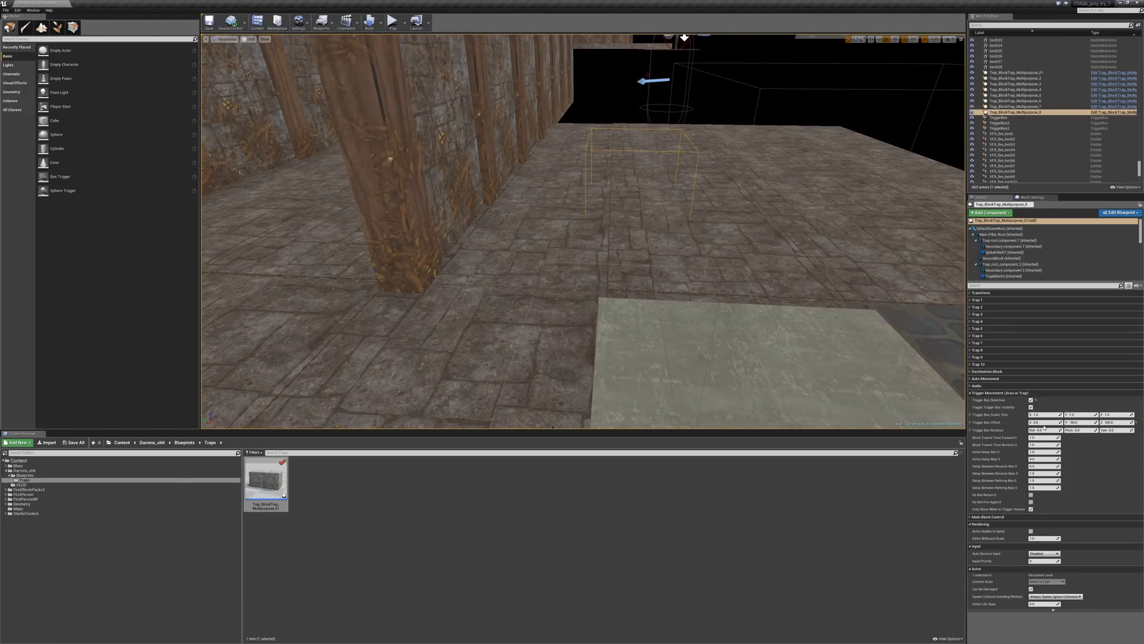
text(200)
key(Return)
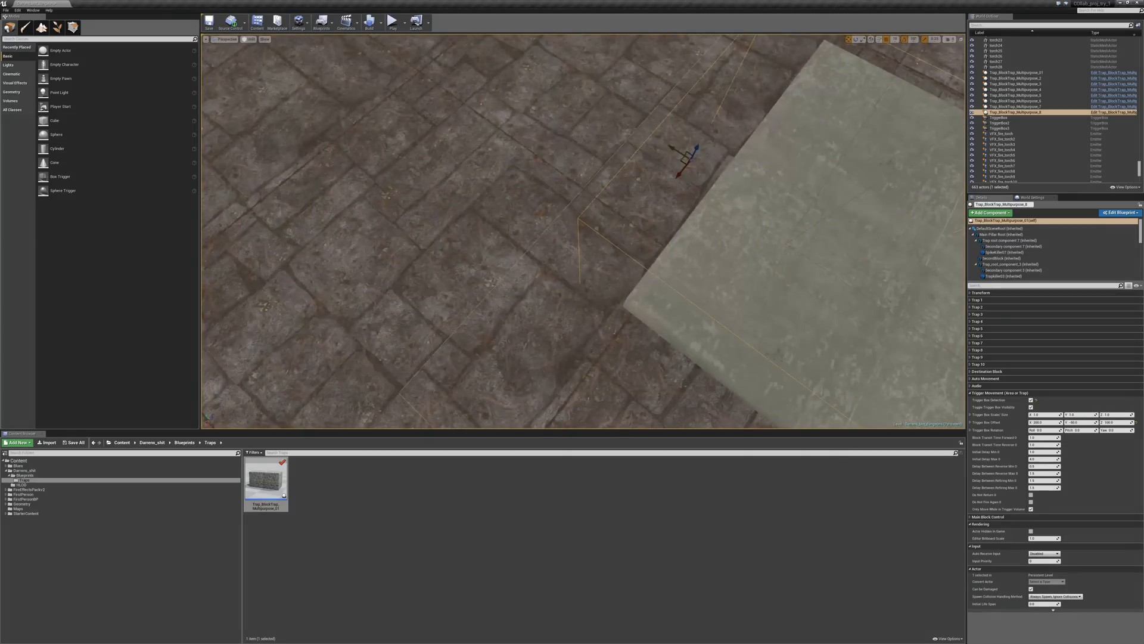
Play-test the floor spike trap from the floor beside its trigger box and stop the play session
right_drag(662, 238, 685, 226)
click(843, 286)
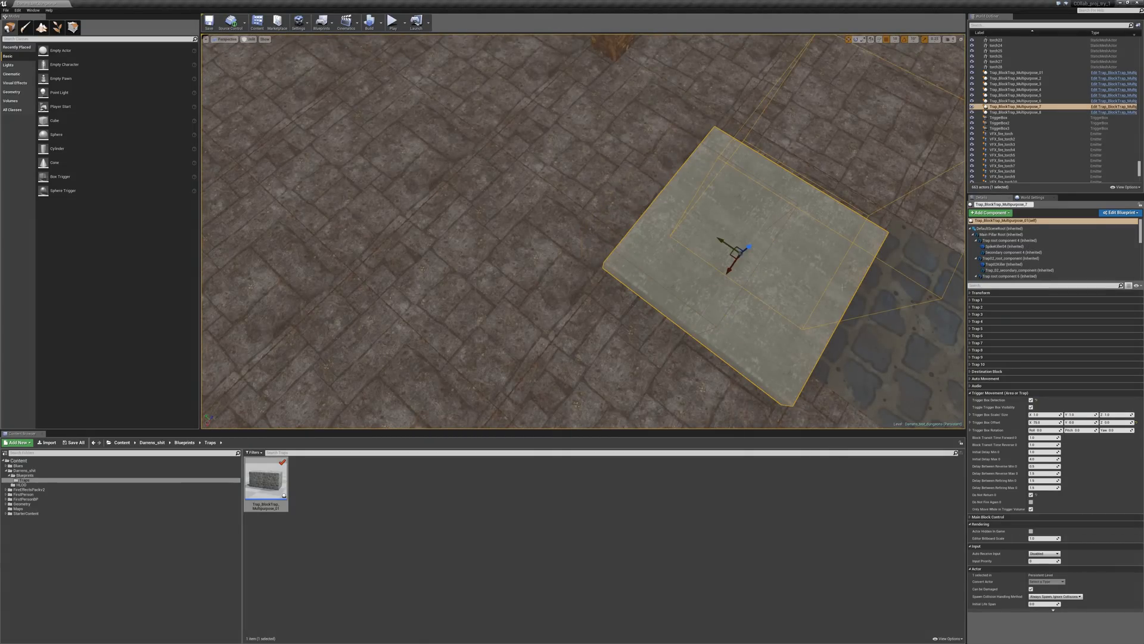
drag(721, 241, 960, 411)
right_drag(959, 411, 1120, 310)
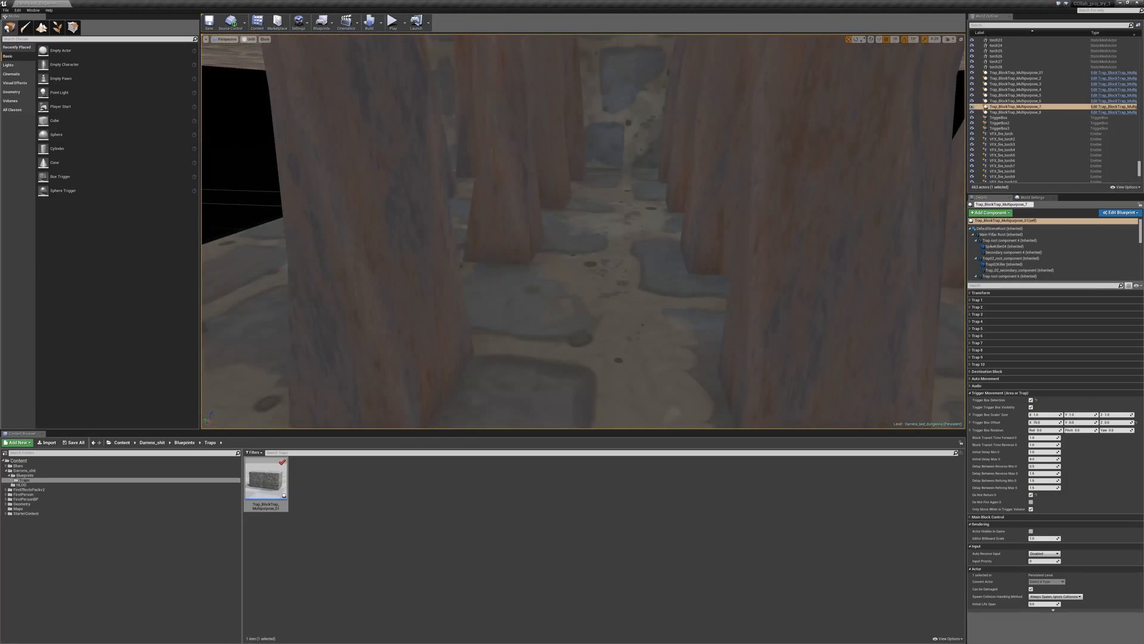
double_click(1015, 112)
mouse_move(692, 283)
right_down()
mouse_move(686, 232)
mouse_move(691, 288)
right_up()
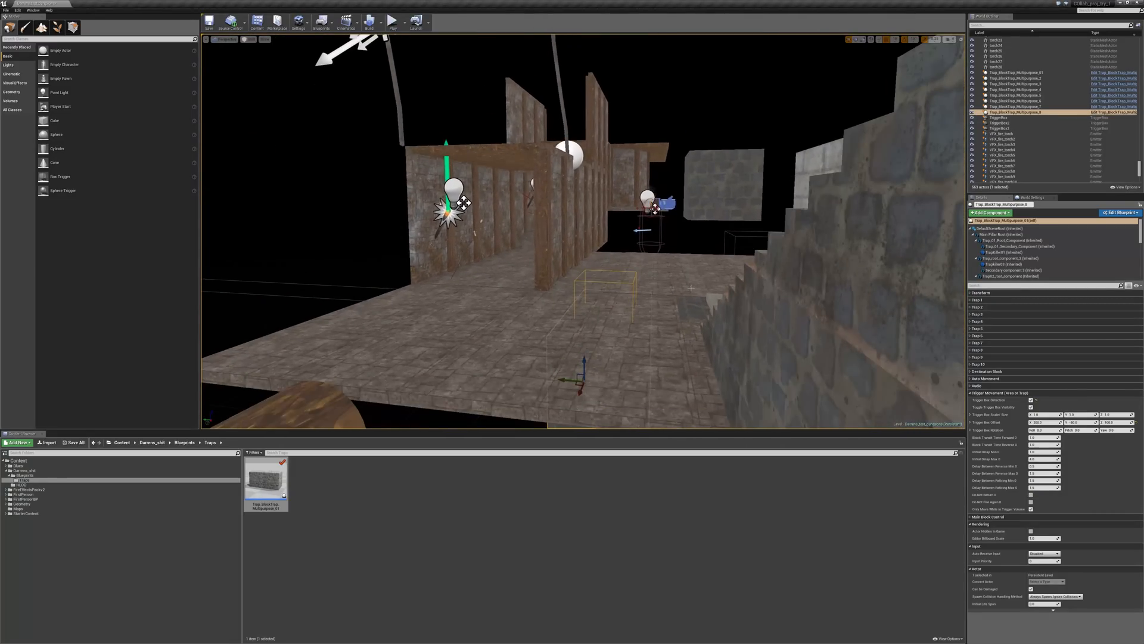
right_click(659, 292)
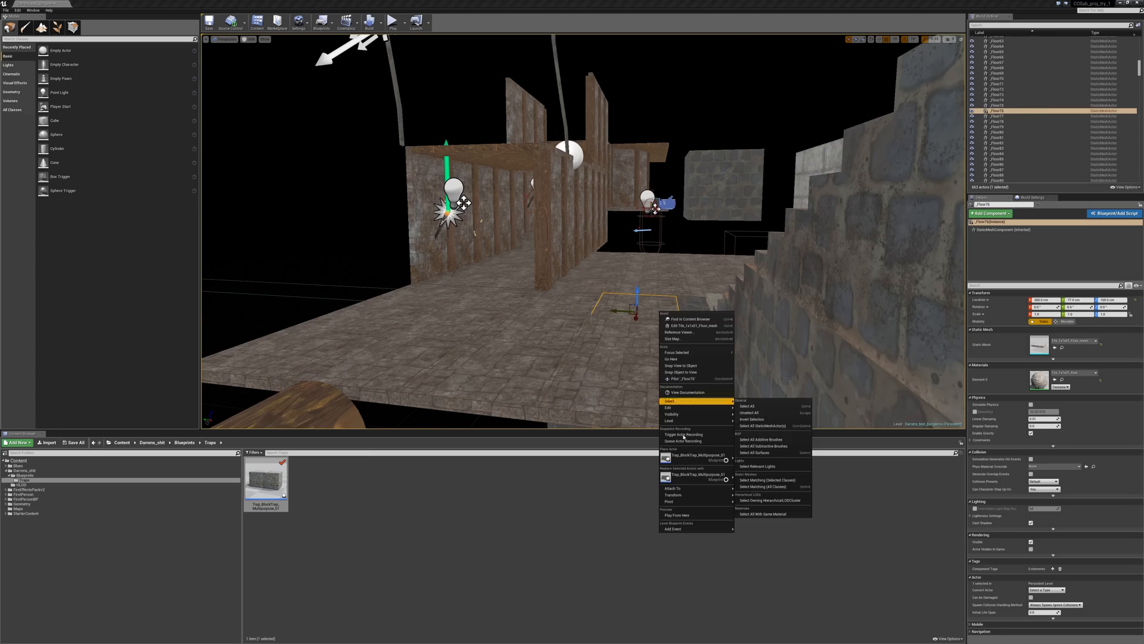
click(685, 518)
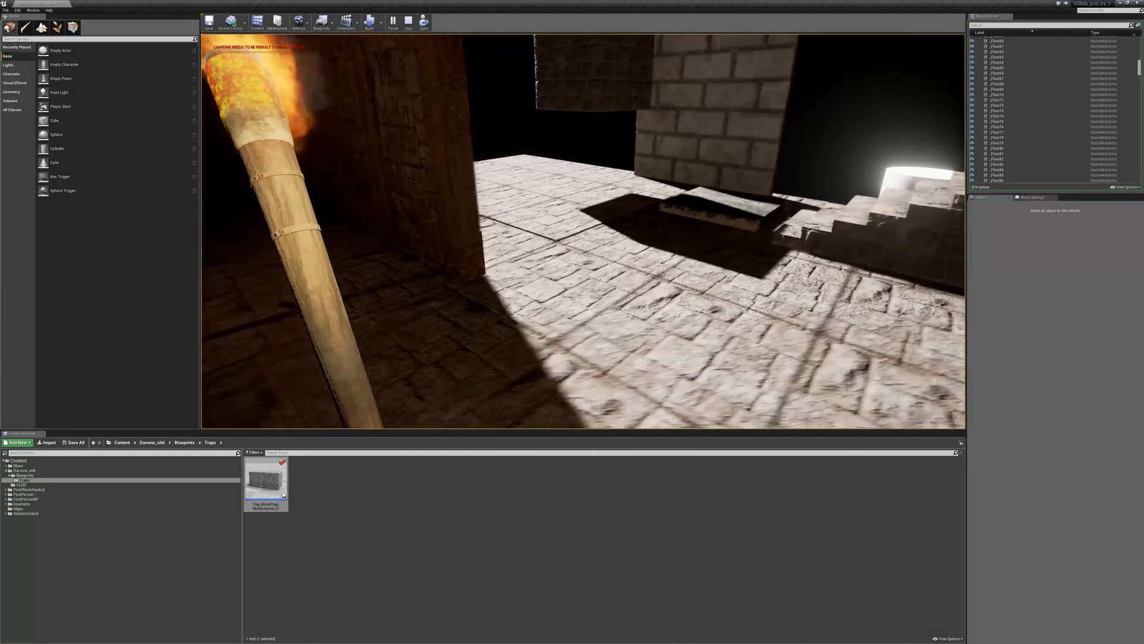
key(Escape)
Select the floor spike trap from below and scale its trigger box to 3 on all three axes
mouse_move(482, 336)
right_down()
mouse_move(500, 328)
mouse_move(483, 336)
right_up()
click(482, 336)
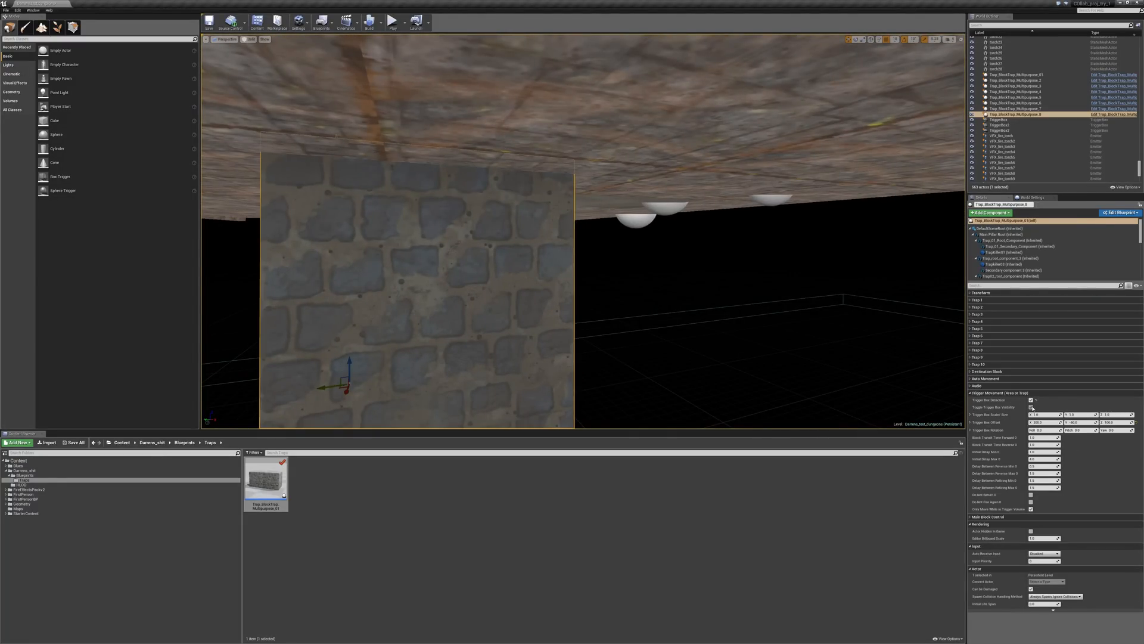
key(f)
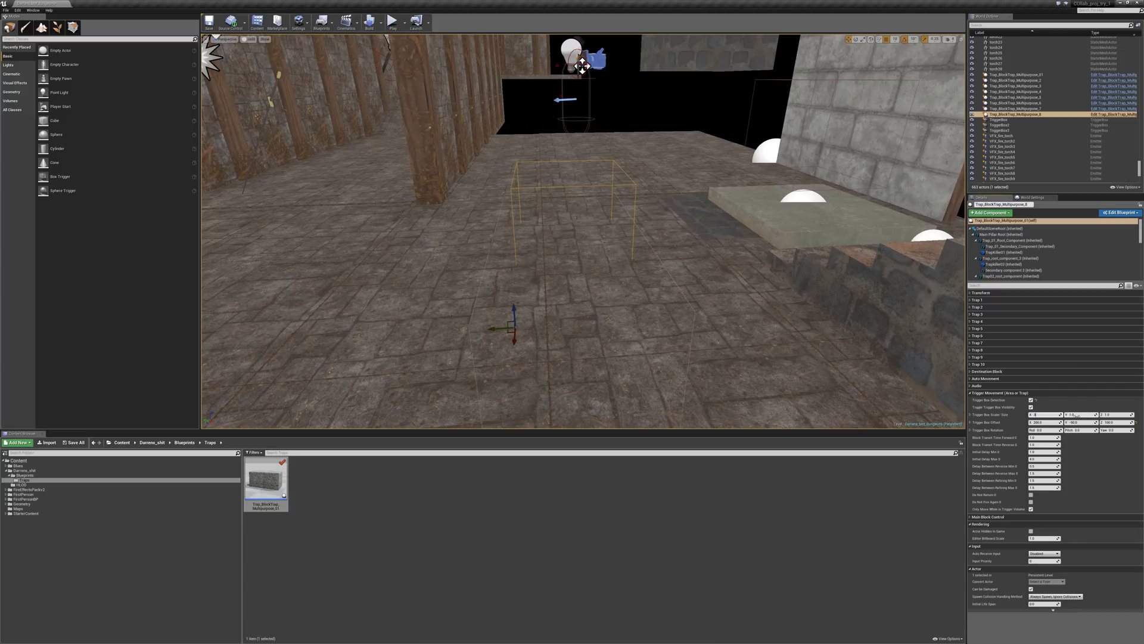
key(Tab)
text(3)
key(Tab)
text(3)
key(Return)
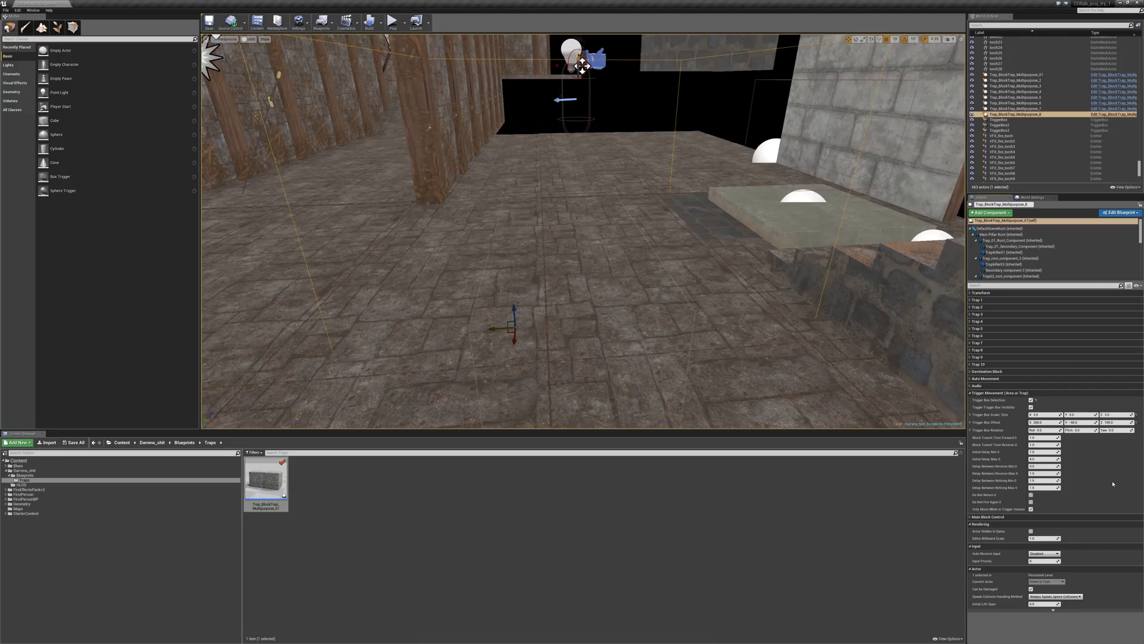
Set the floor spike trap's Initial Delay Min to 0.5 in its trigger movement settings
click(1038, 452)
key(BackSpace)
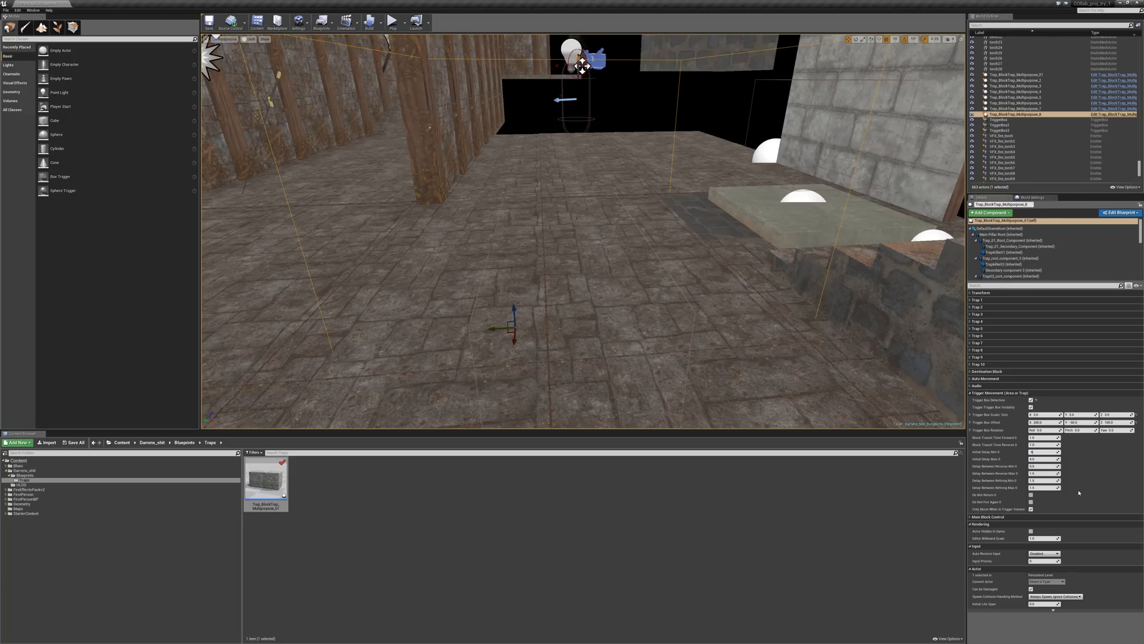
text(.5)
key(Tab)
Play the level from the floor near the stairs to test the spike trap's shortened delay, and stop playing
right_click(710, 346)
click(742, 563)
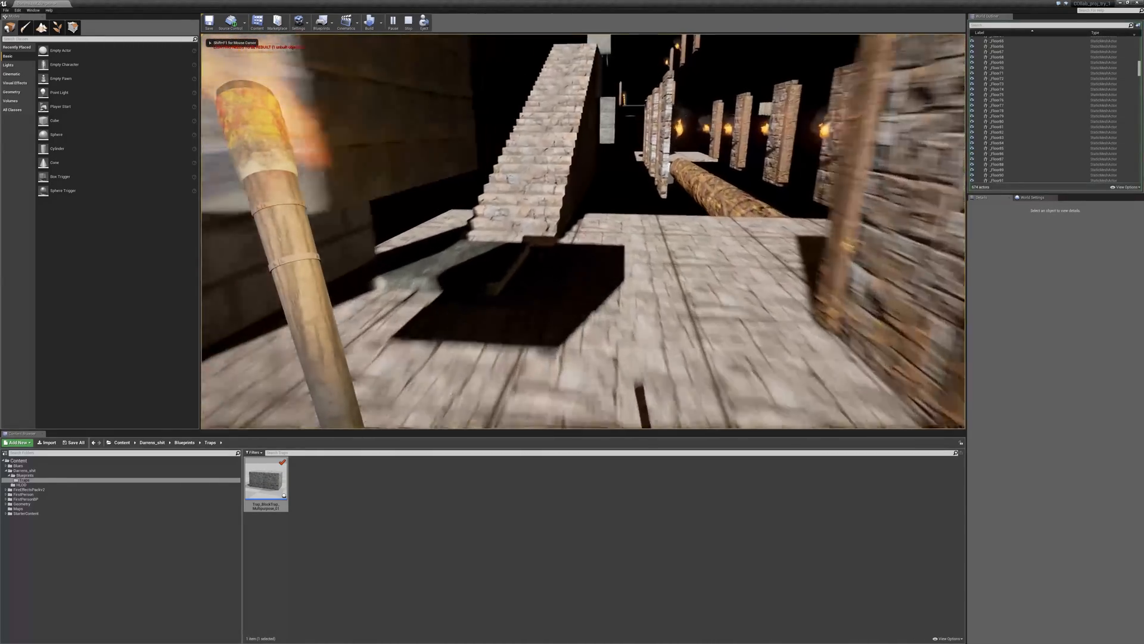
key(s)
key(w)
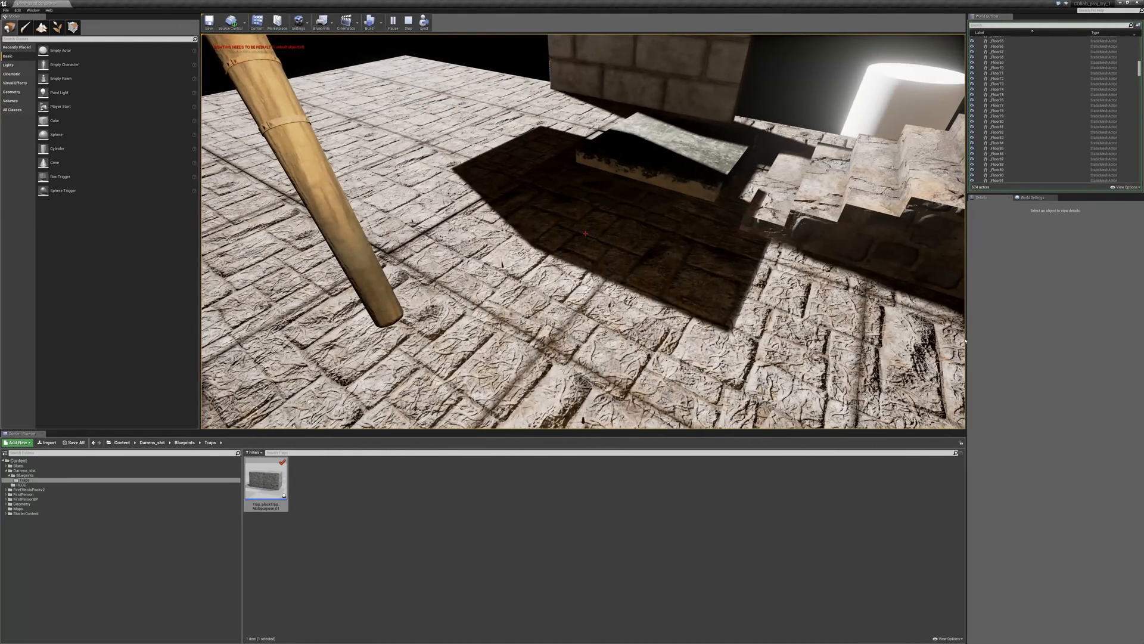
key(Escape)
Turn off Use Main Block 1 and Use Main Block 2 for the floor trap, leaving only its spikes
right_drag(609, 251, 610, 250)
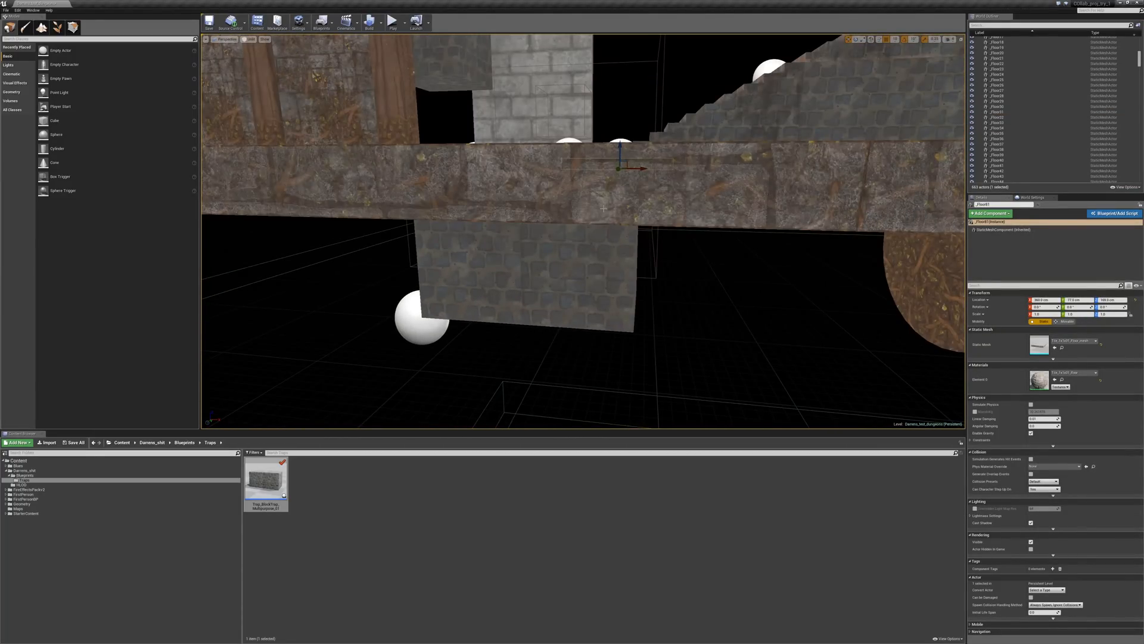
right_drag(603, 208, 591, 277)
click(590, 277)
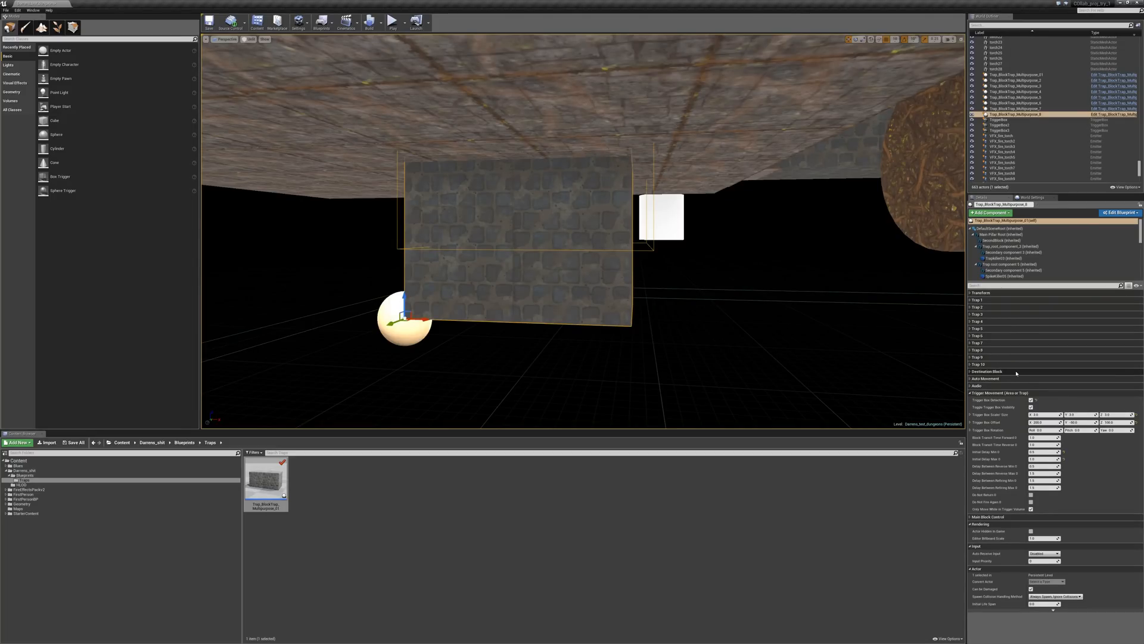
click(971, 393)
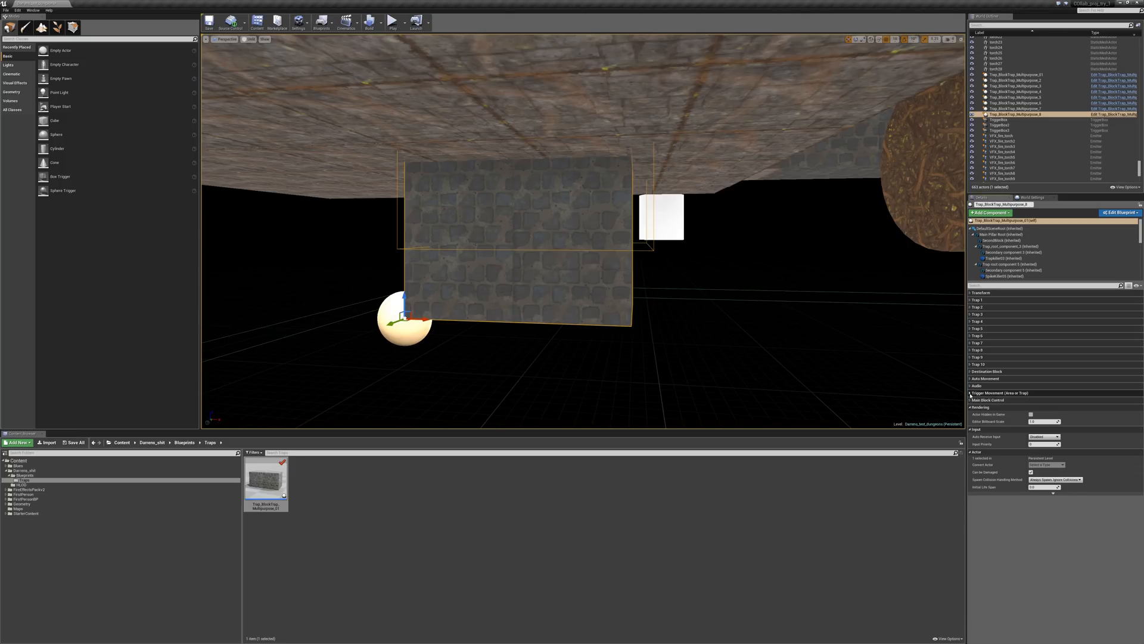
click(974, 401)
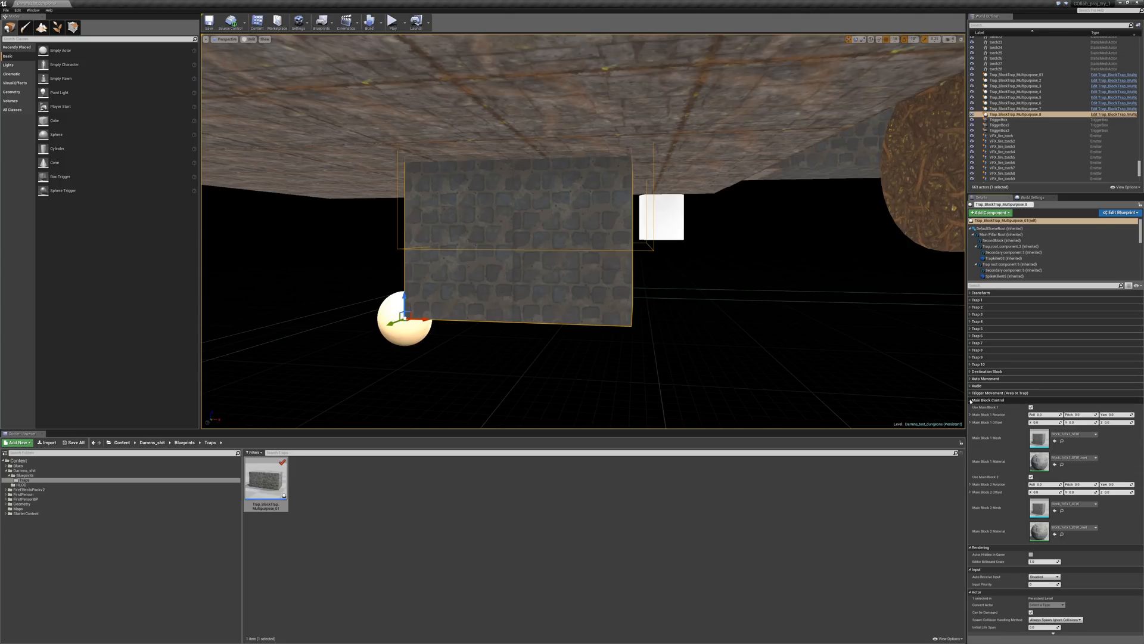
click(1032, 477)
Play-test the spikes-only floor trap by walking over its trigger area, and stop playing
right_drag(685, 268, 673, 334)
right_drag(650, 296, 667, 268)
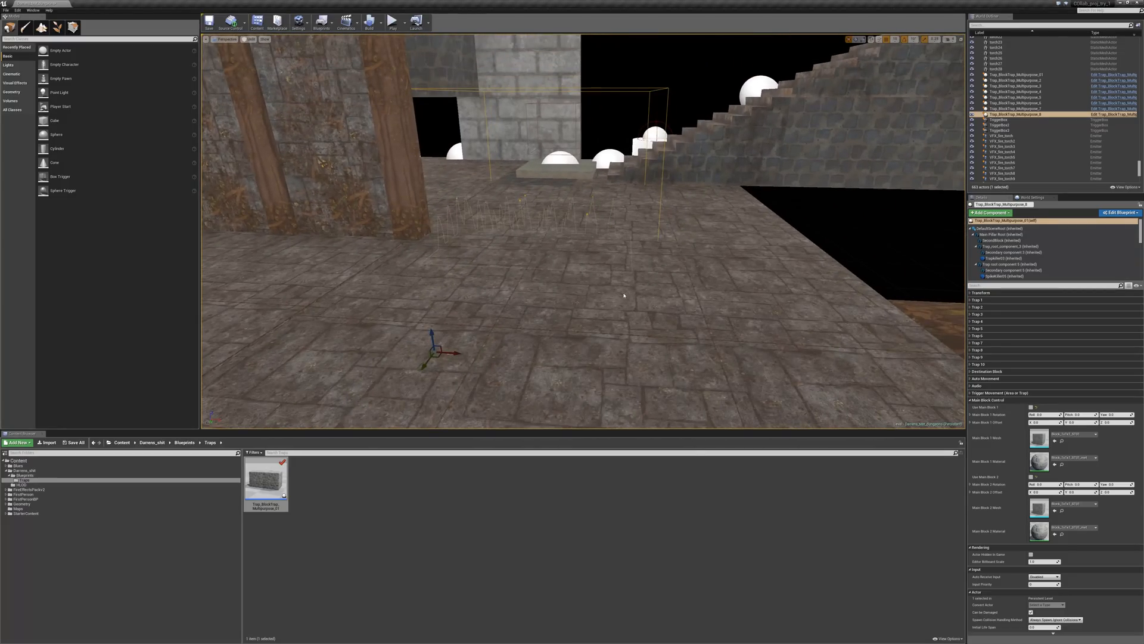
right_click(624, 295)
click(648, 498)
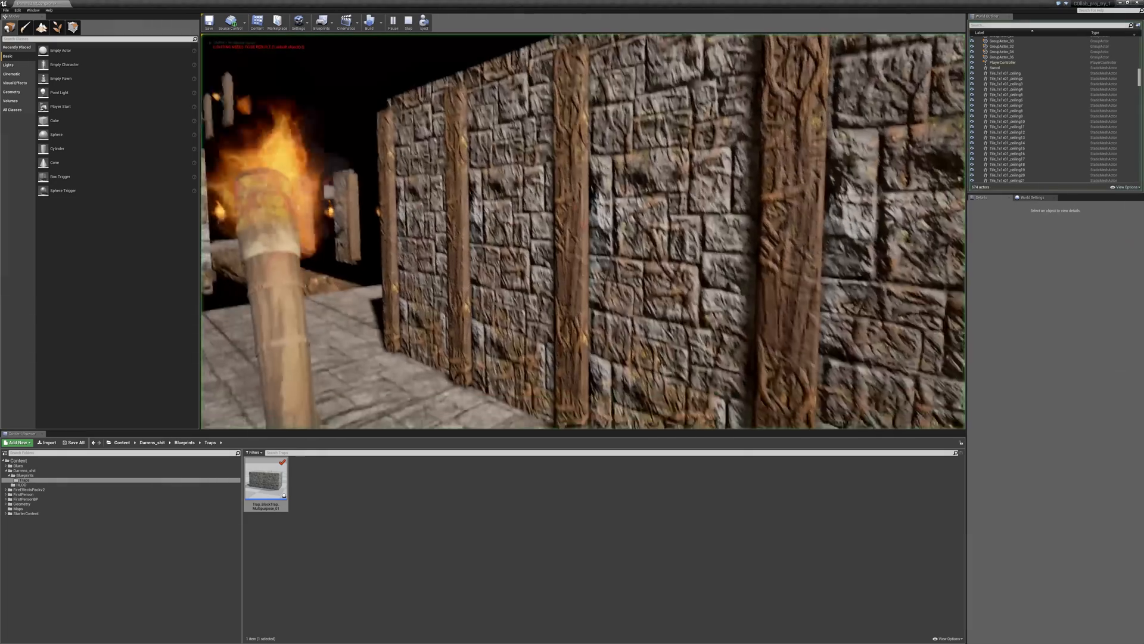
key(w)
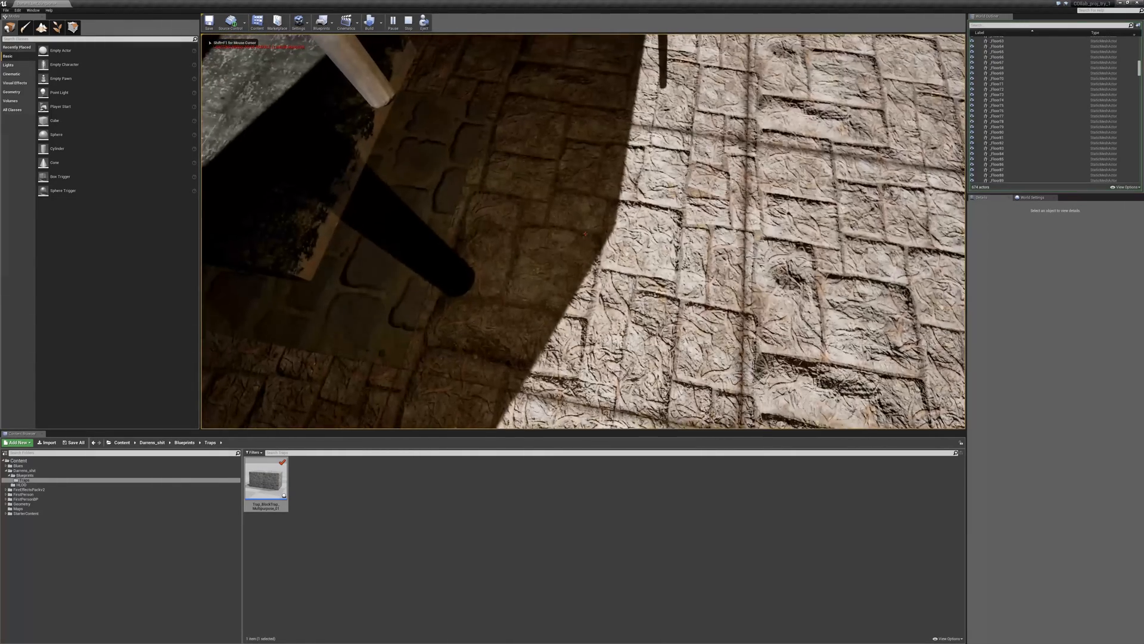
key(s)
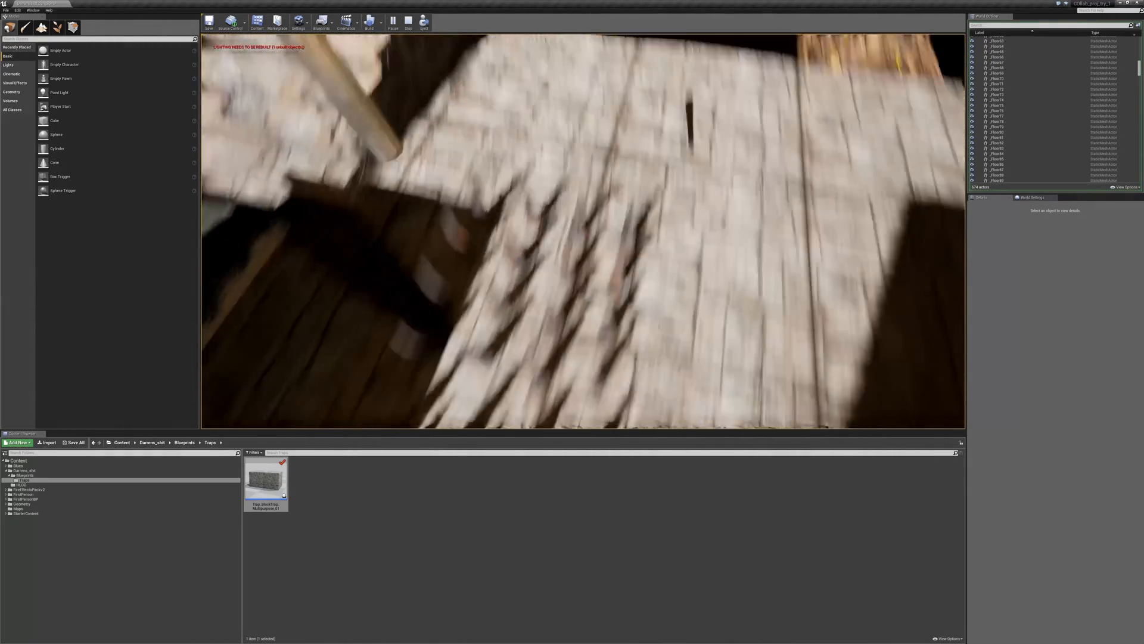
key(s)
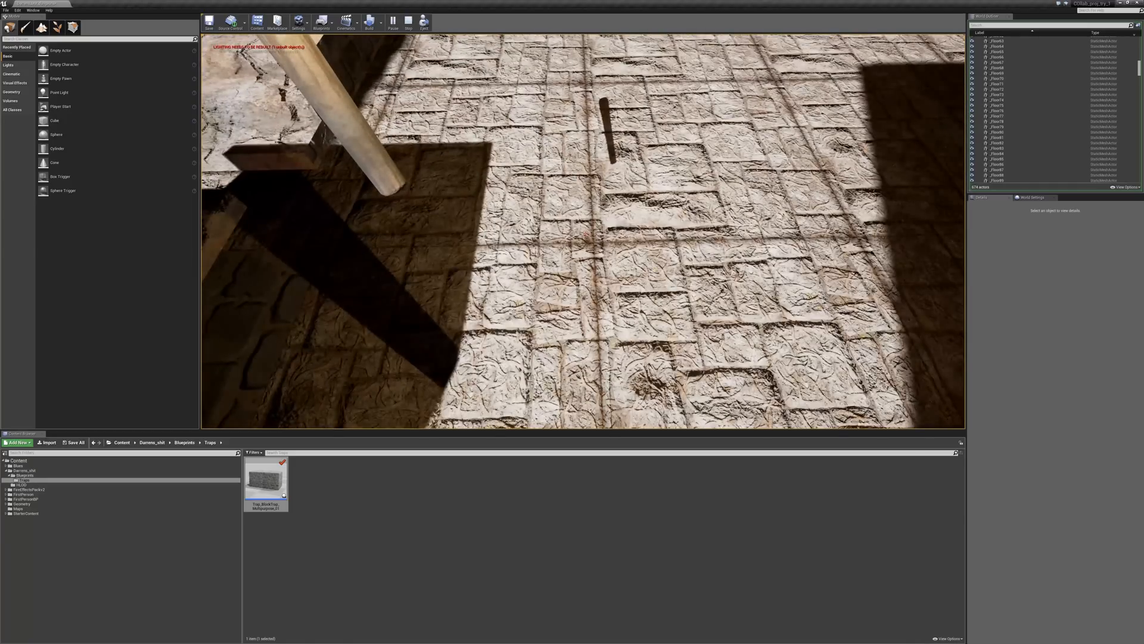
key(Escape)
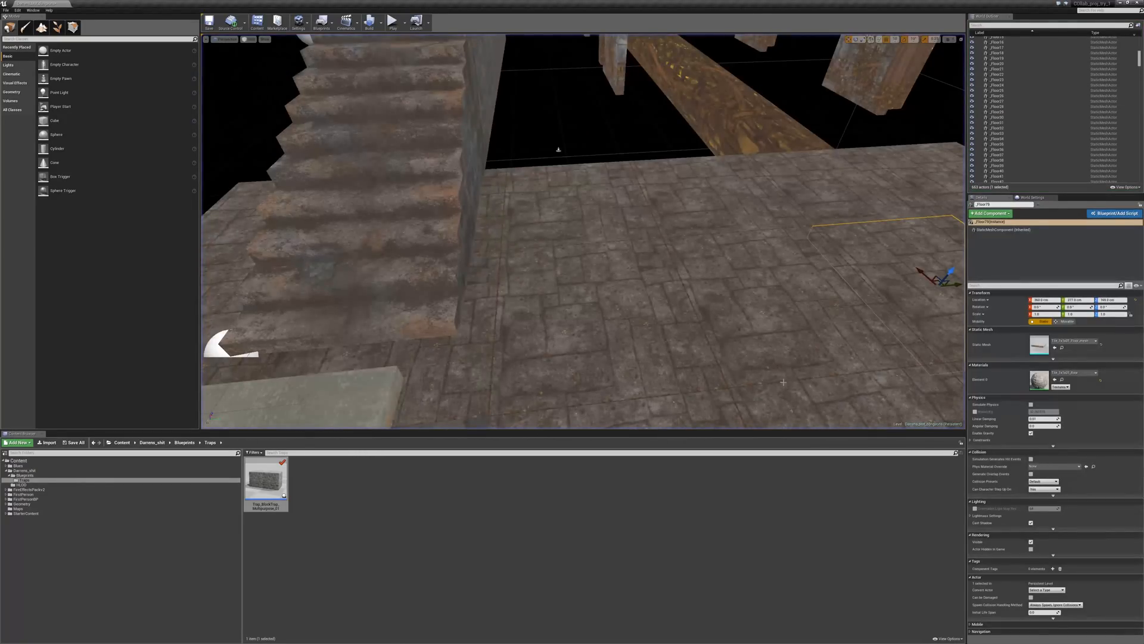
Hide the destination block of the spiked block trap above the stairs with its Toggle Movement Block Visibility option
right_drag(570, 302, 553, 230)
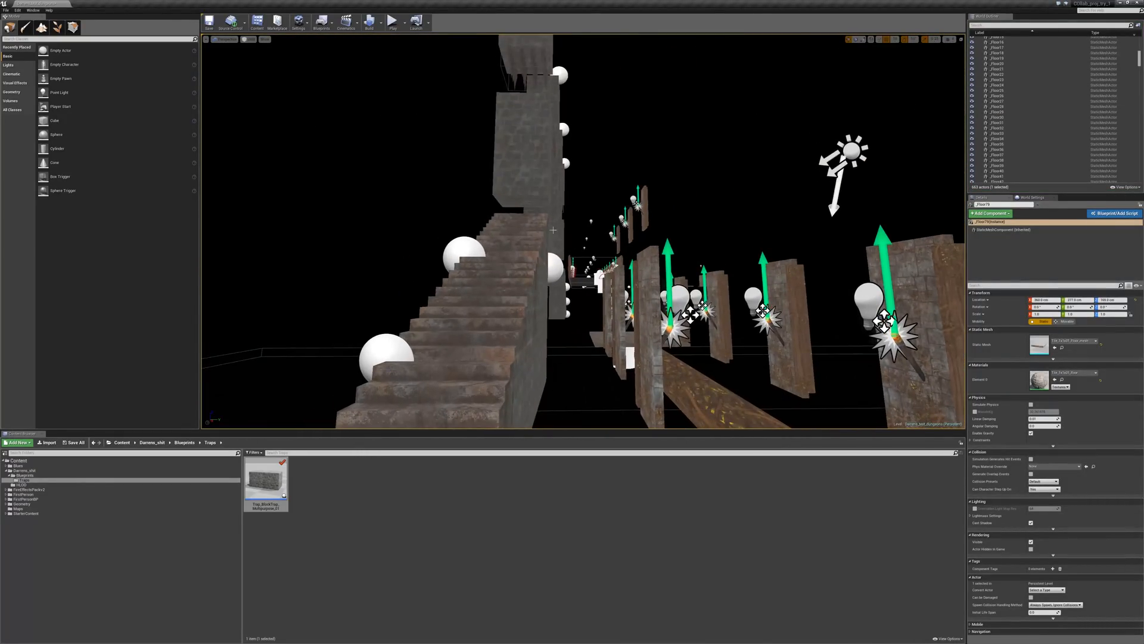
middle_drag(605, 369, 578, 312)
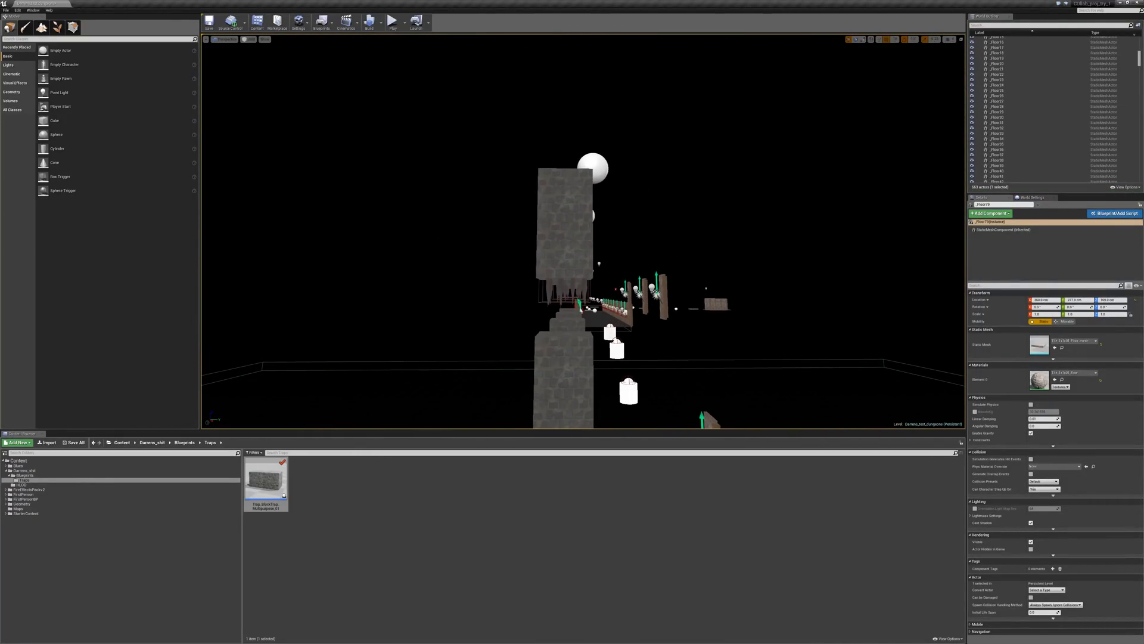
click(578, 311)
key(f)
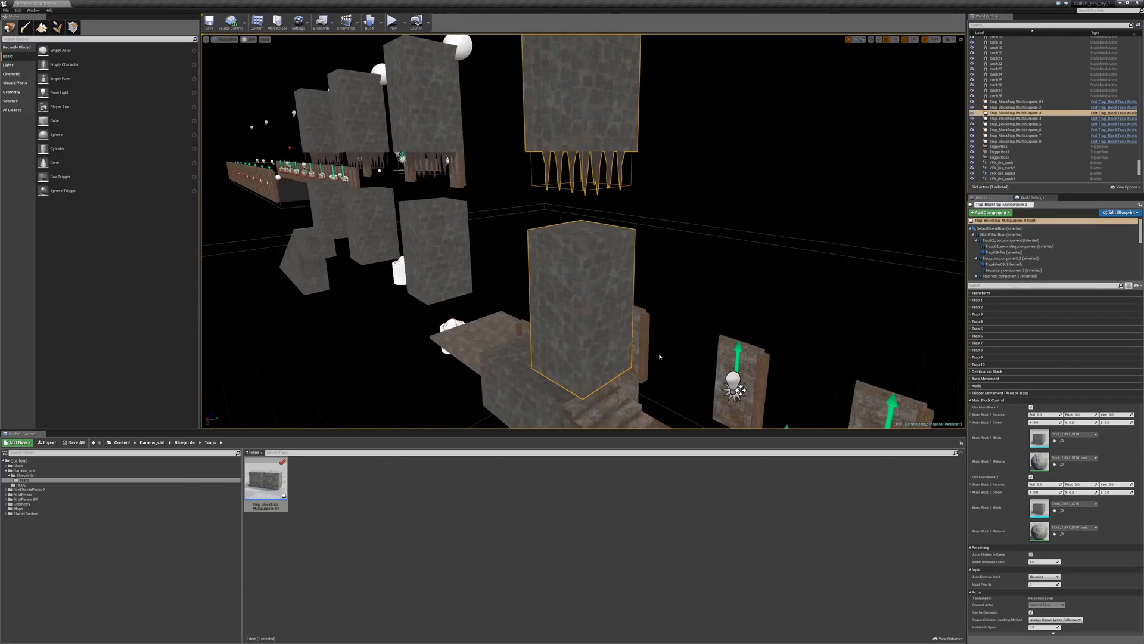
click(1028, 372)
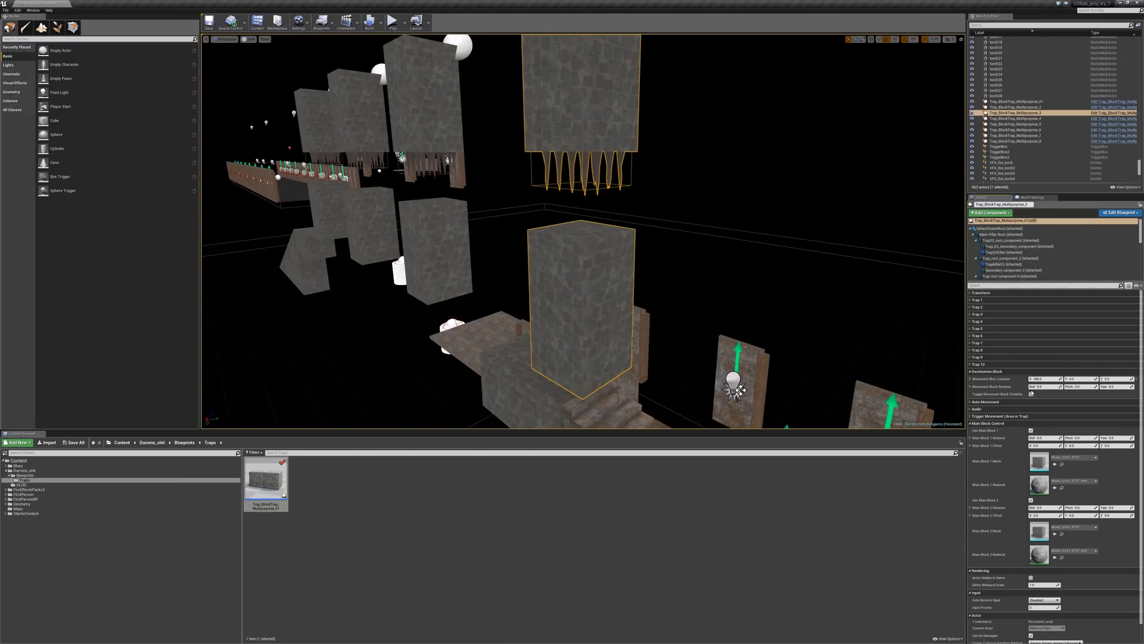
click(1032, 394)
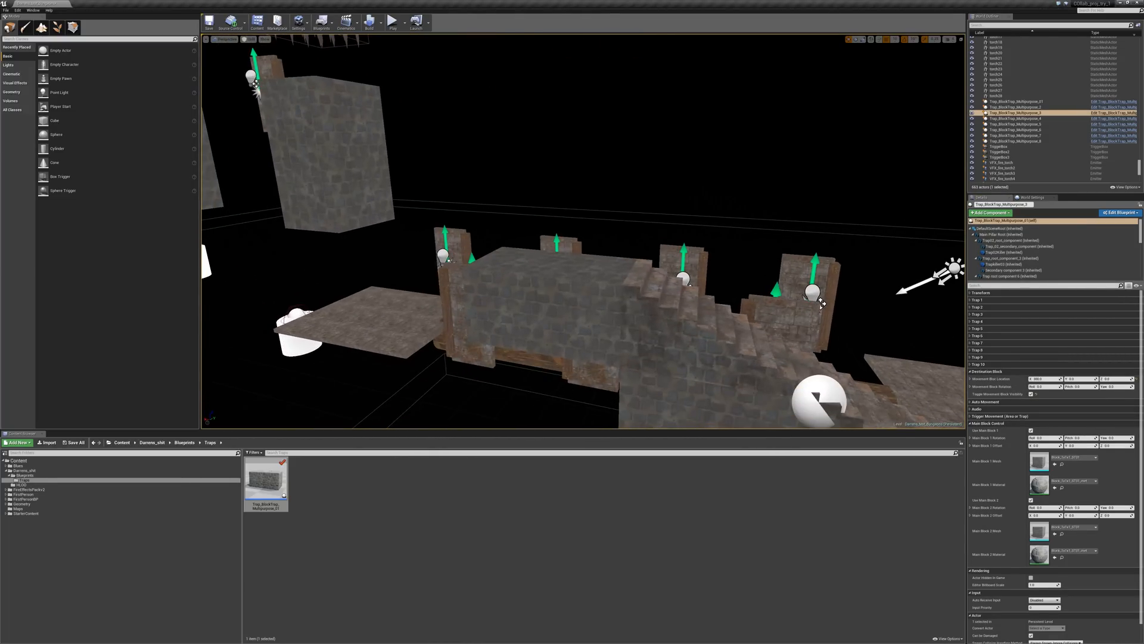
right_drag(659, 326, 660, 326)
key(e)
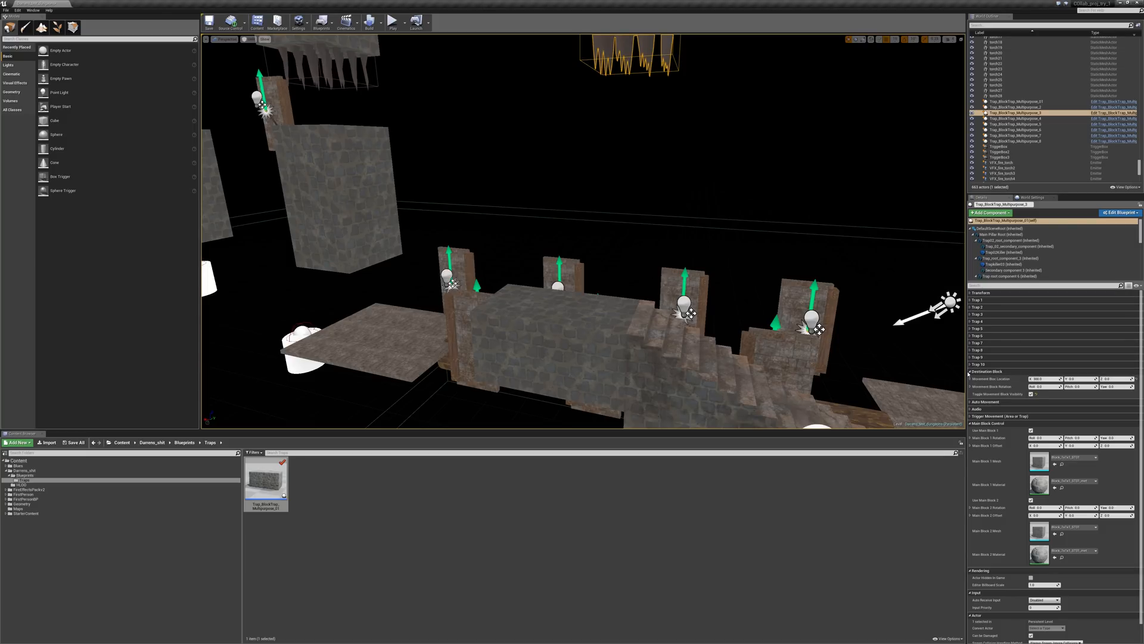
click(970, 372)
Examine the hanging trap's Audio settings, including its forward and reverse sounds and the forward sound delay
right_drag(694, 274, 694, 275)
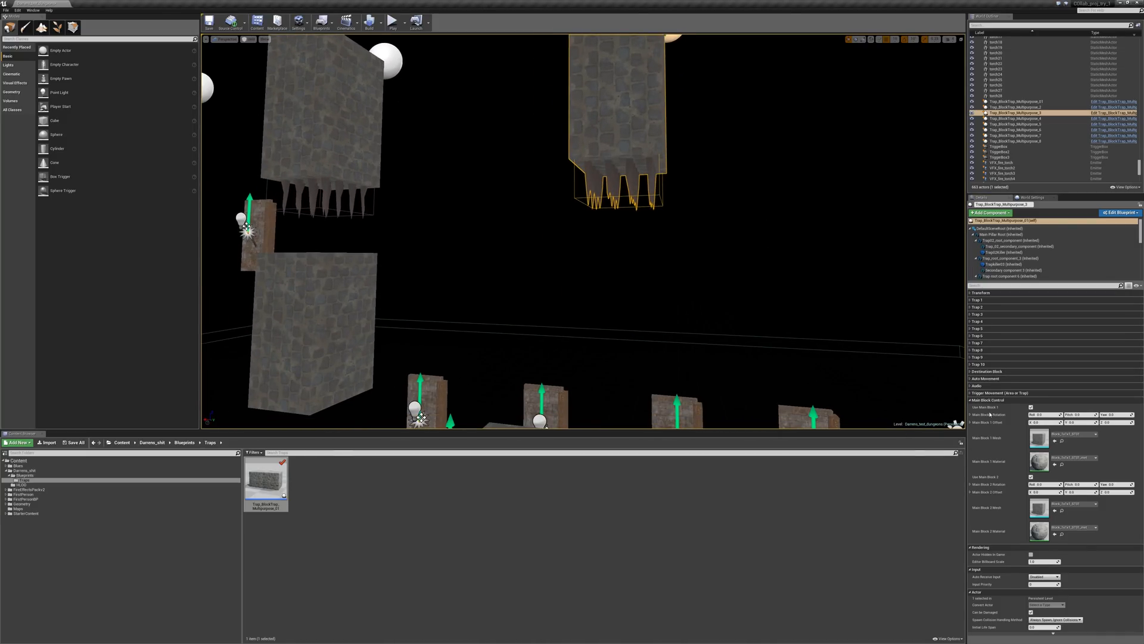
click(989, 386)
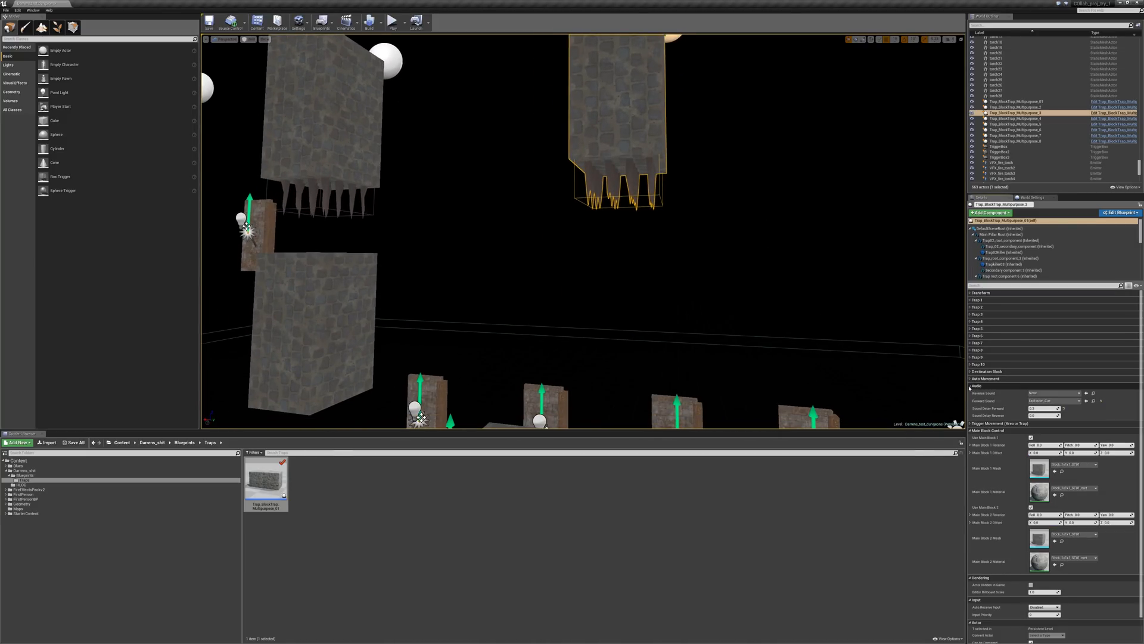
click(1036, 409)
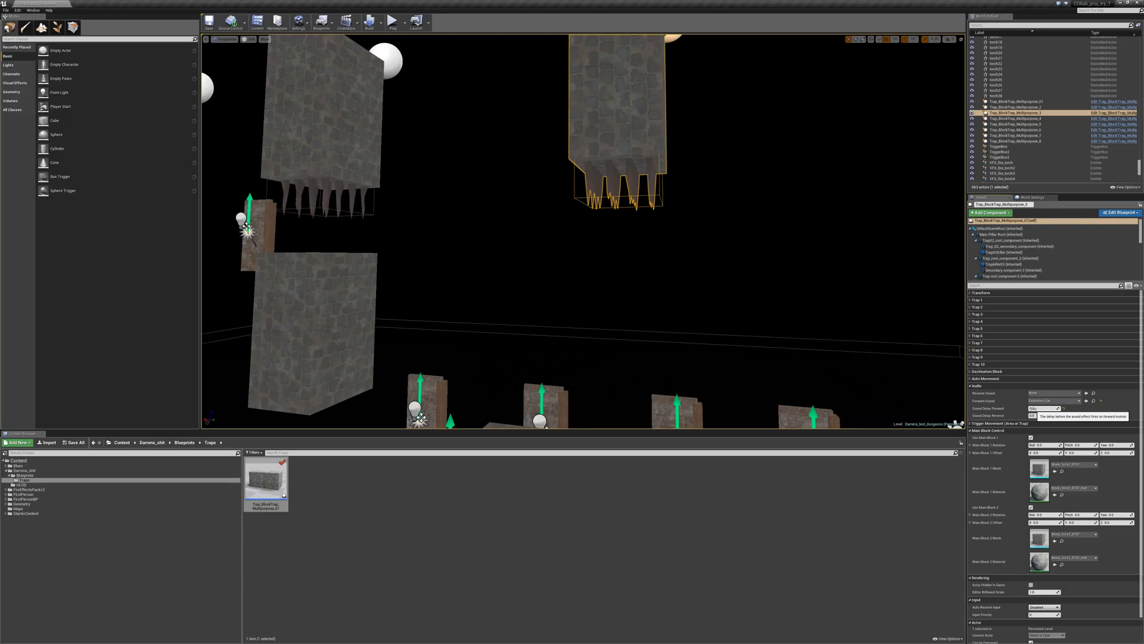
key(Return)
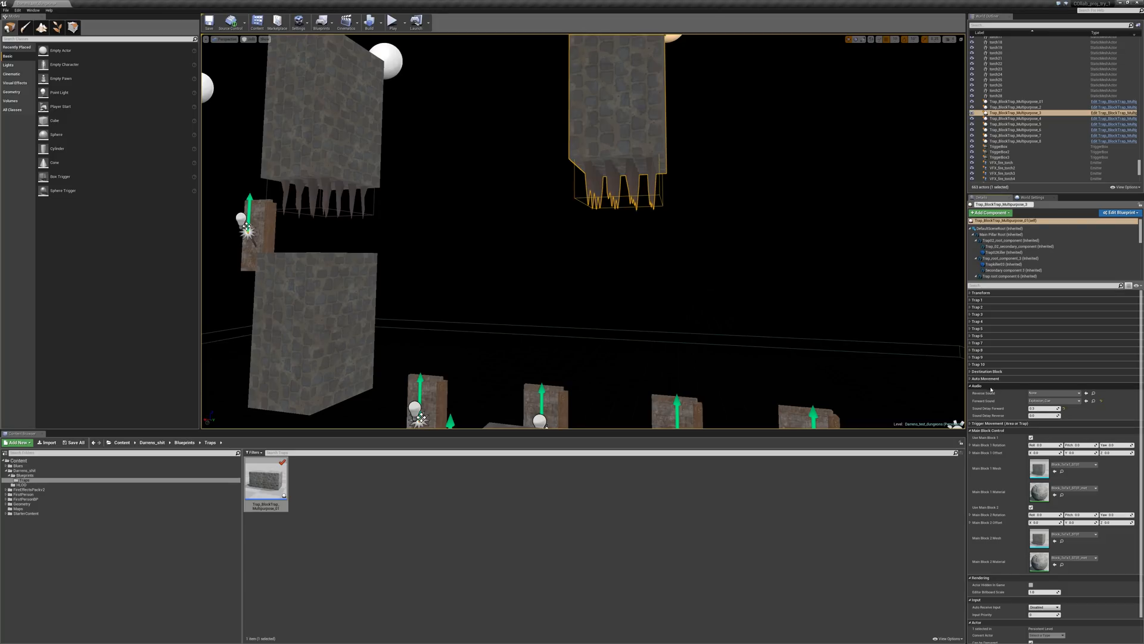
Collapse the hanging trap's Audio, Main Block Control, Rendering, Input and Actor categories and view the surrounding traps
click(970, 386)
click(970, 400)
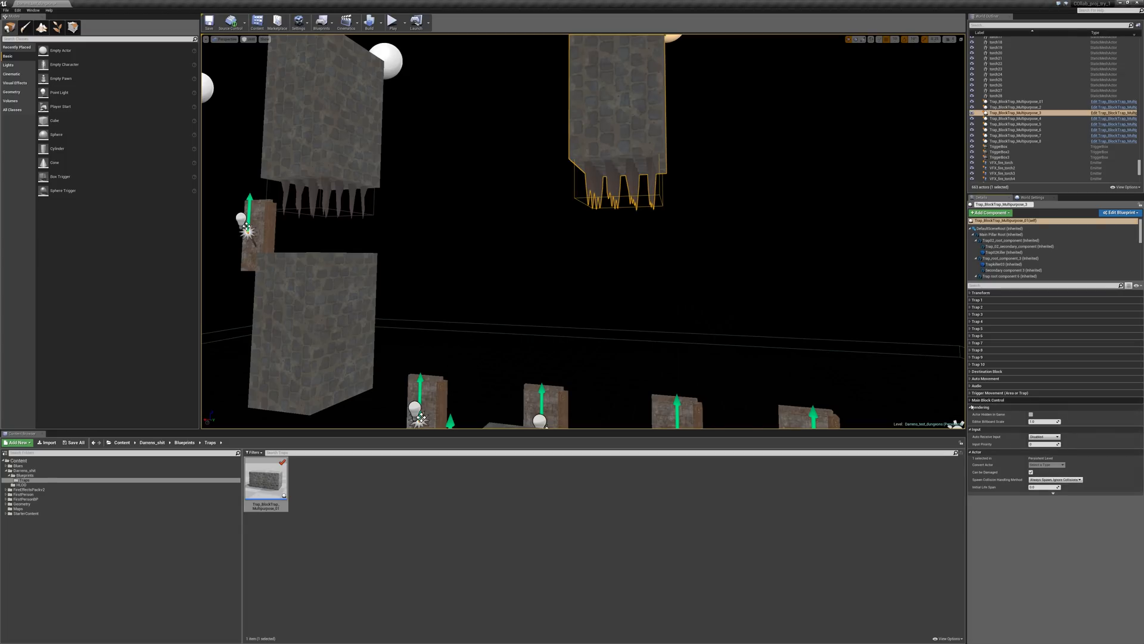
click(971, 408)
click(971, 414)
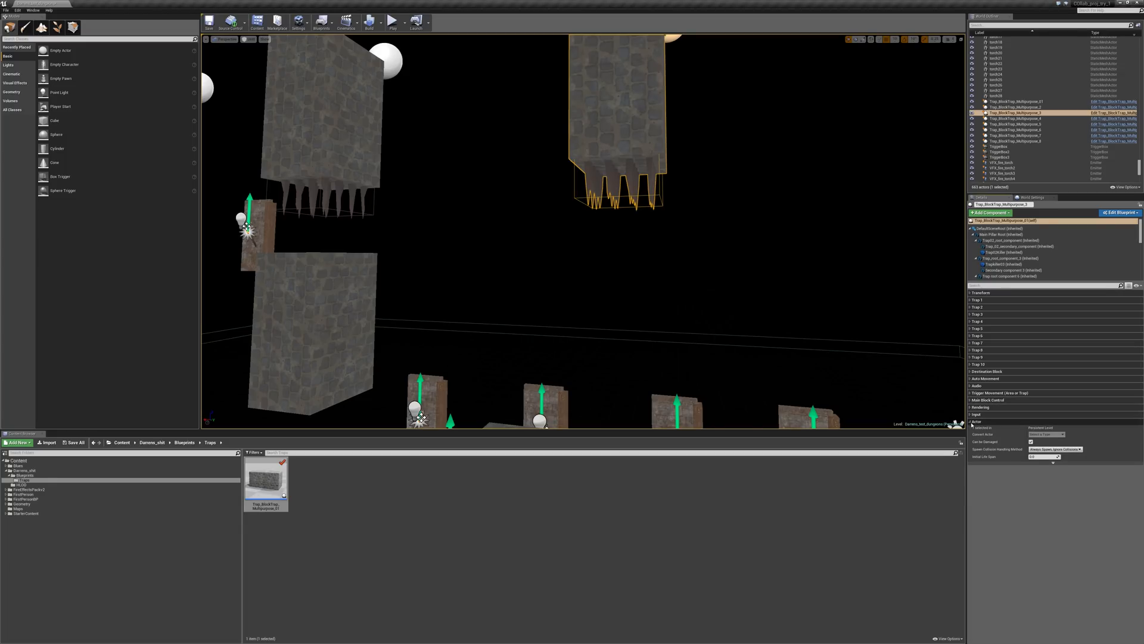
click(971, 423)
right_drag(715, 251, 703, 289)
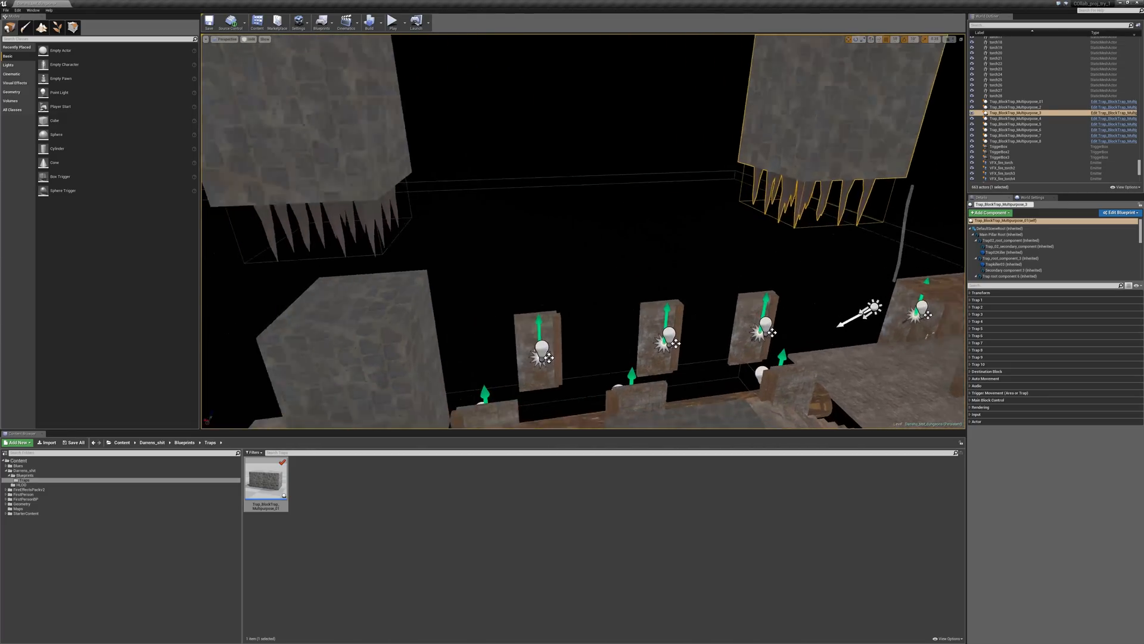
right_drag(681, 361, 843, 364)
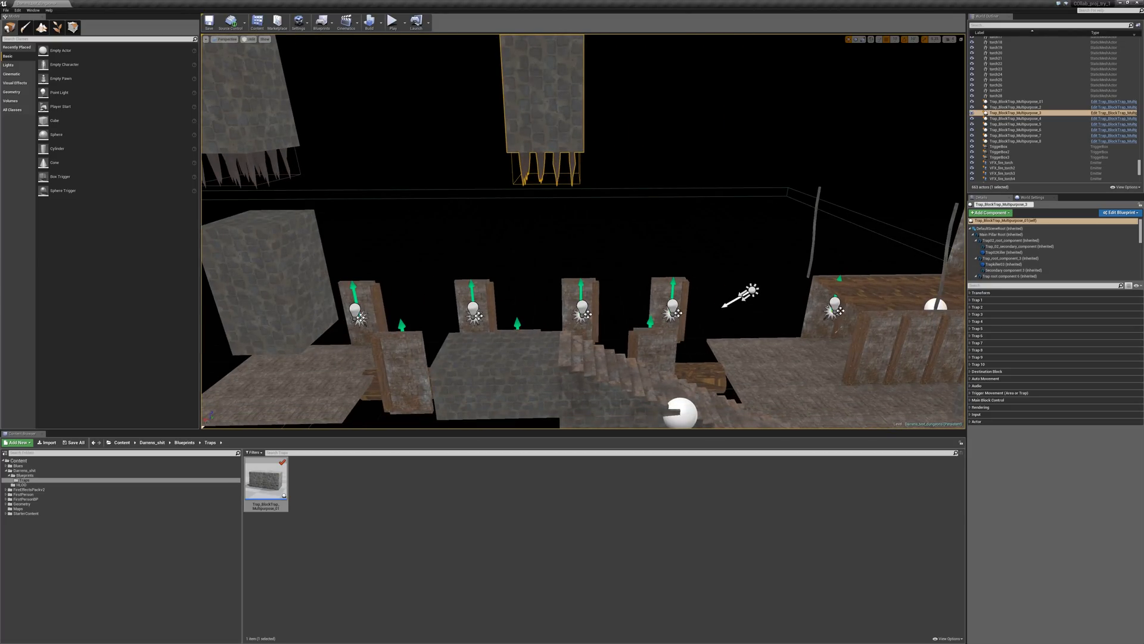
Expand the selected hanging trap's Trigger Movement (Area or Trap) settings and view the neighbouring hanging traps
right_drag(662, 257, 677, 294)
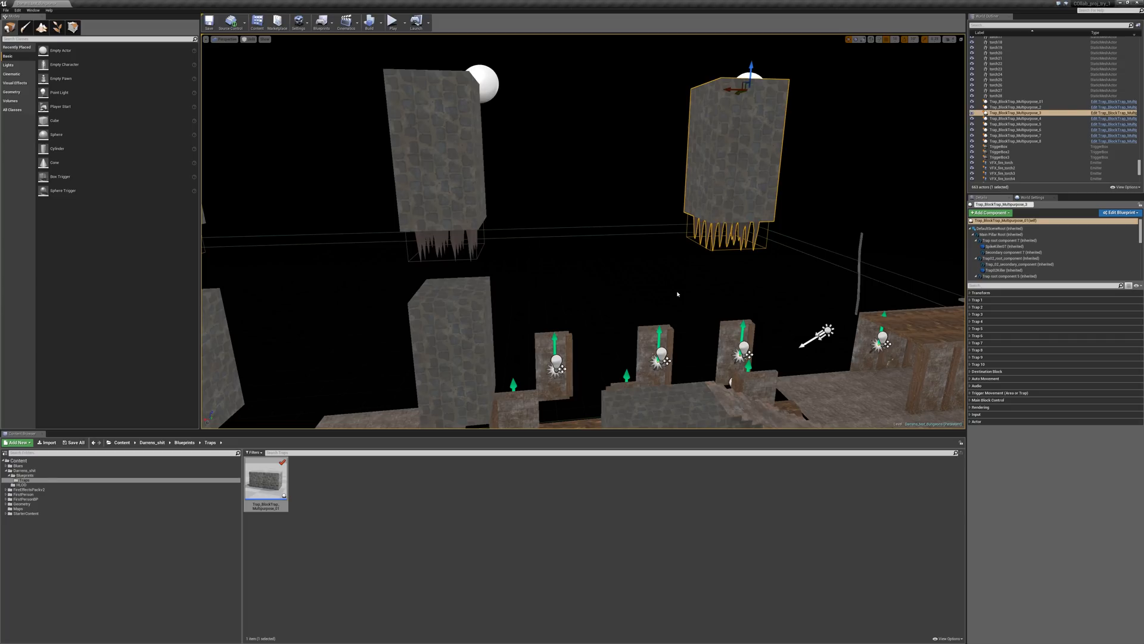
right_drag(675, 308, 630, 302)
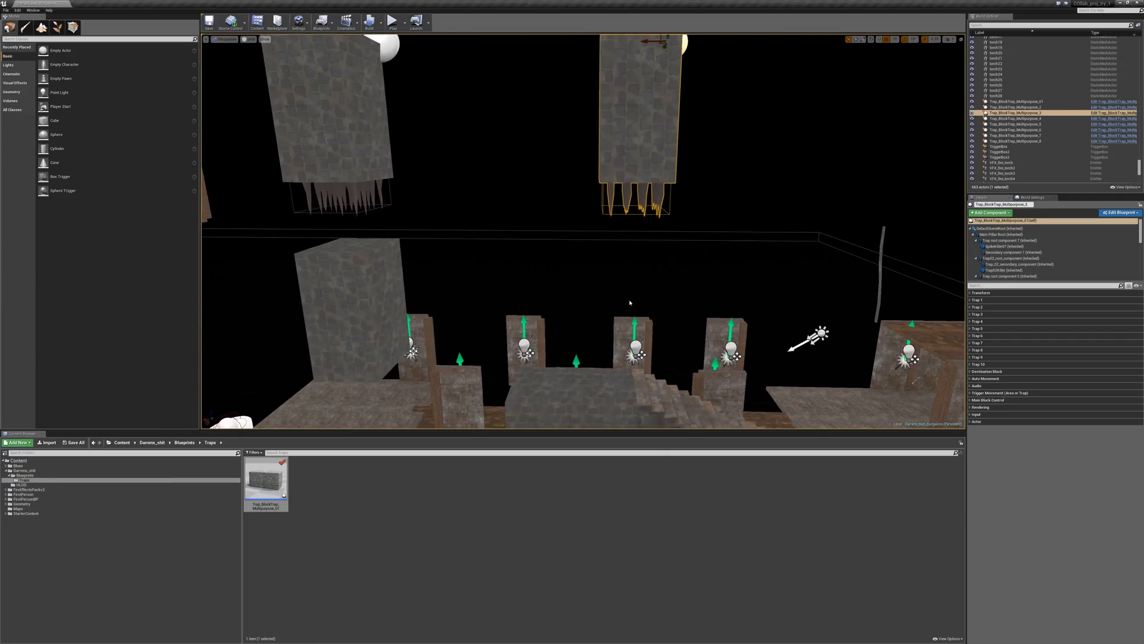
click(990, 393)
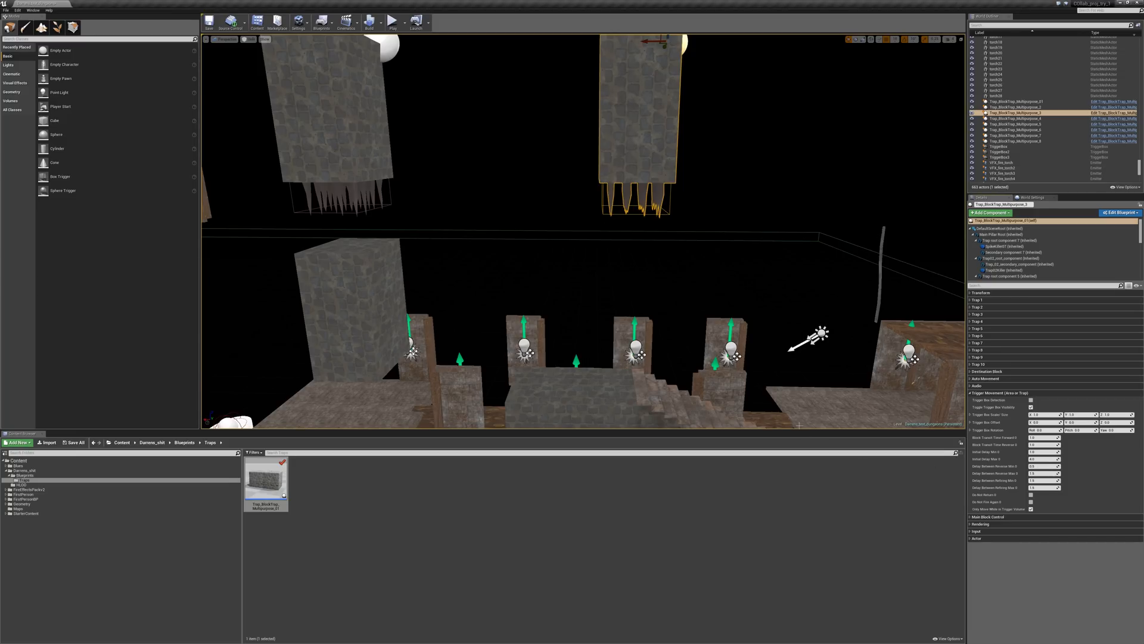
right_drag(736, 285, 643, 359)
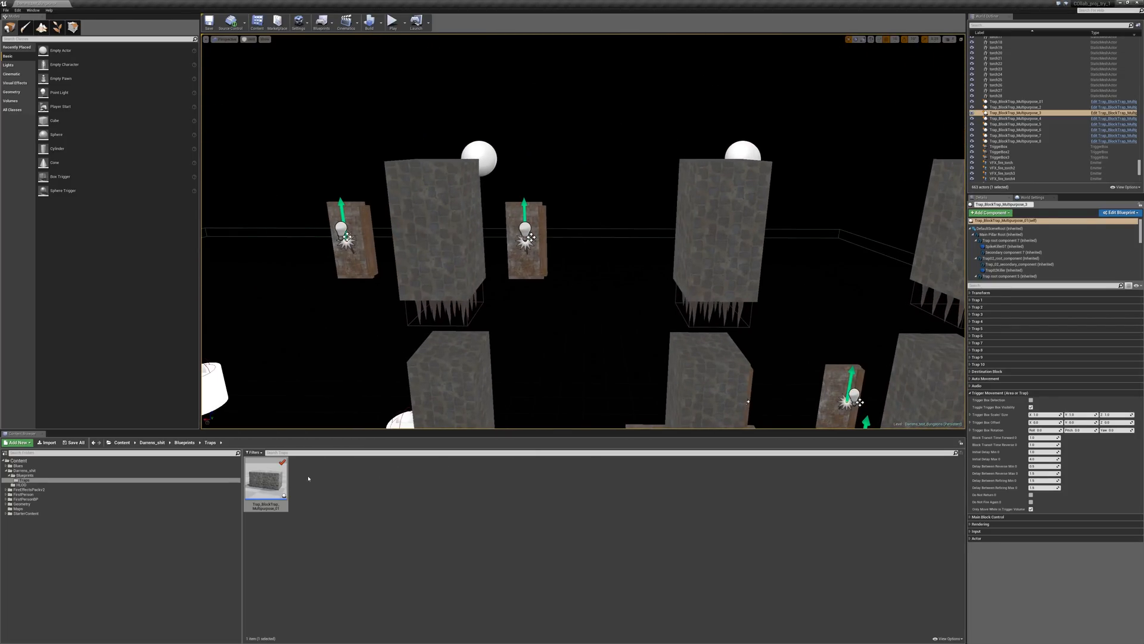
Browse the project's Blueprints, Traps and other content folders around the multipurpose block trap blueprint
click(272, 476)
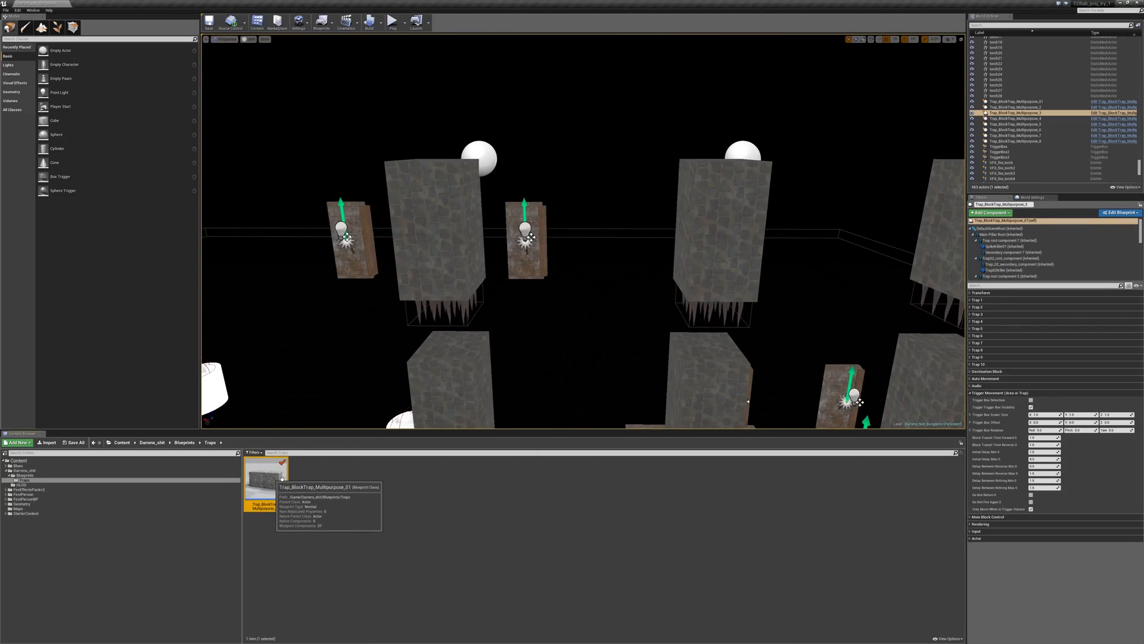
click(29, 476)
click(28, 479)
click(28, 476)
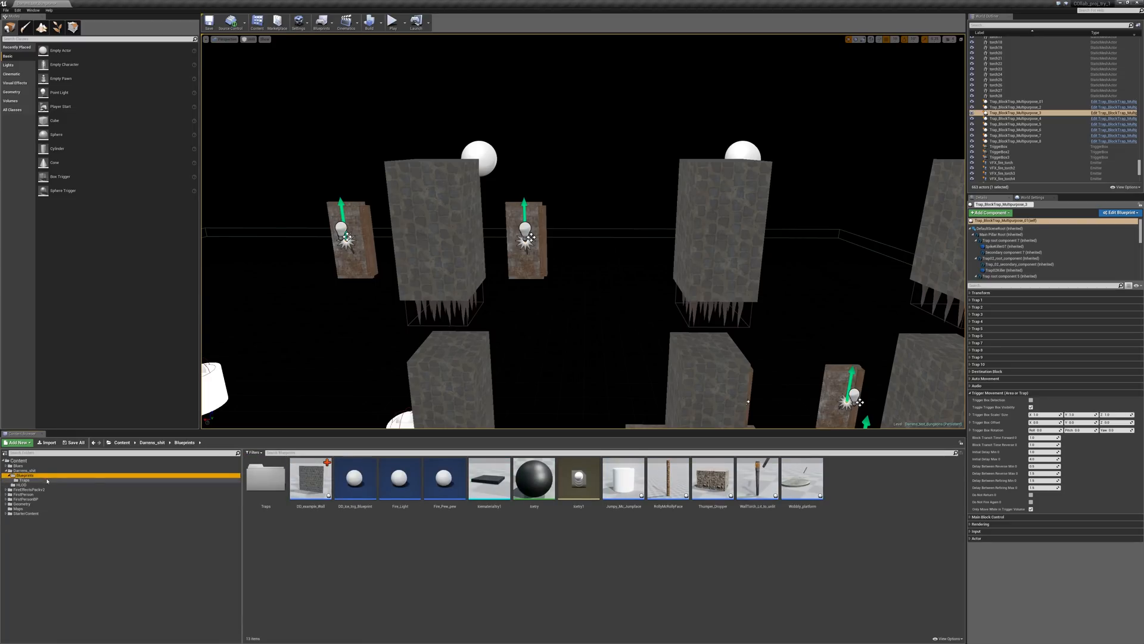
click(47, 480)
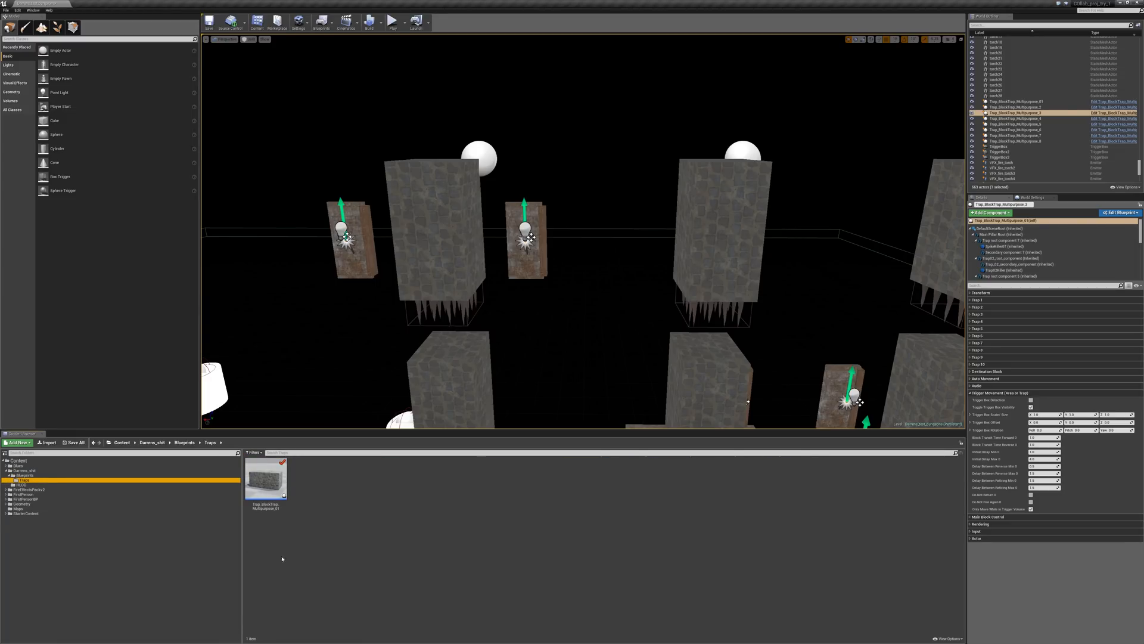
click(36, 472)
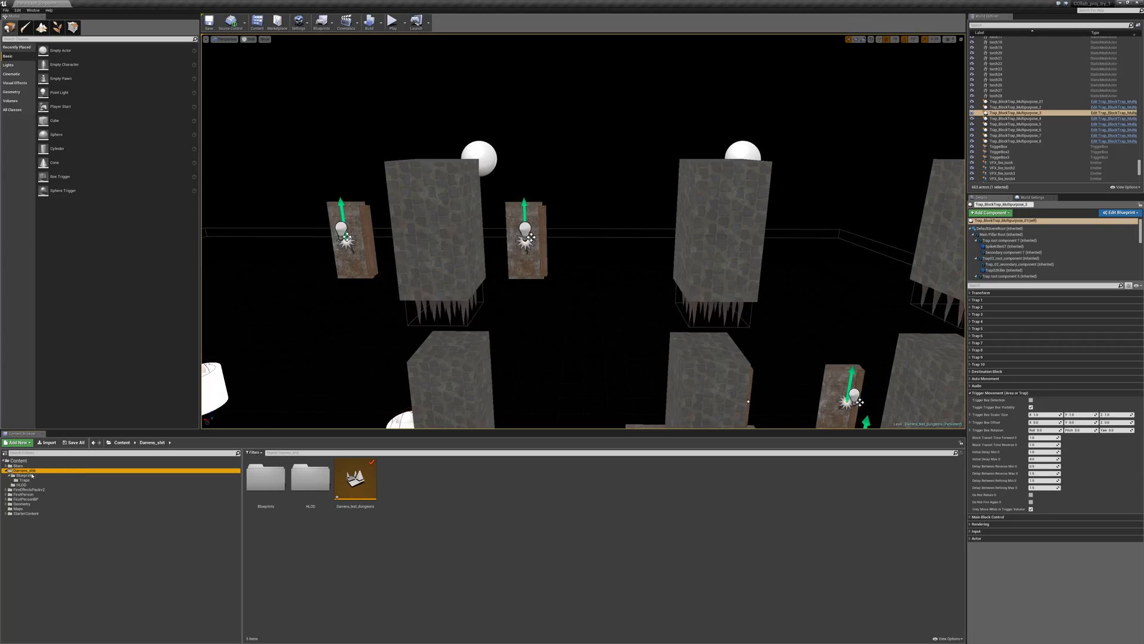
click(16, 466)
click(21, 471)
click(20, 466)
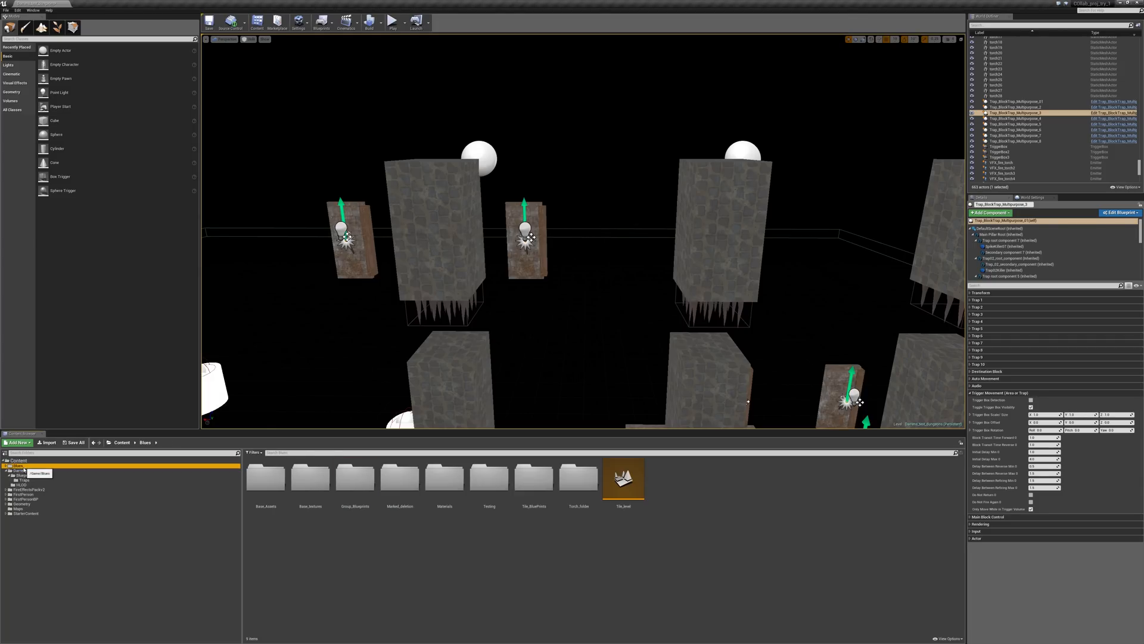
click(25, 471)
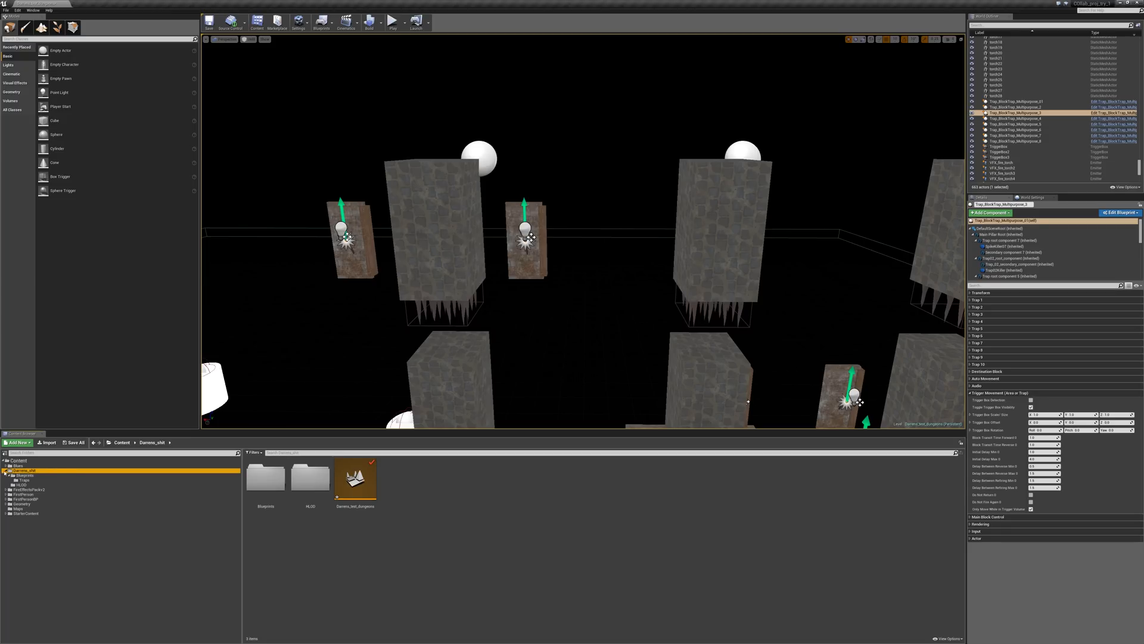
Create a new folder named CAPgames directly under Content
click(5, 472)
click(19, 462)
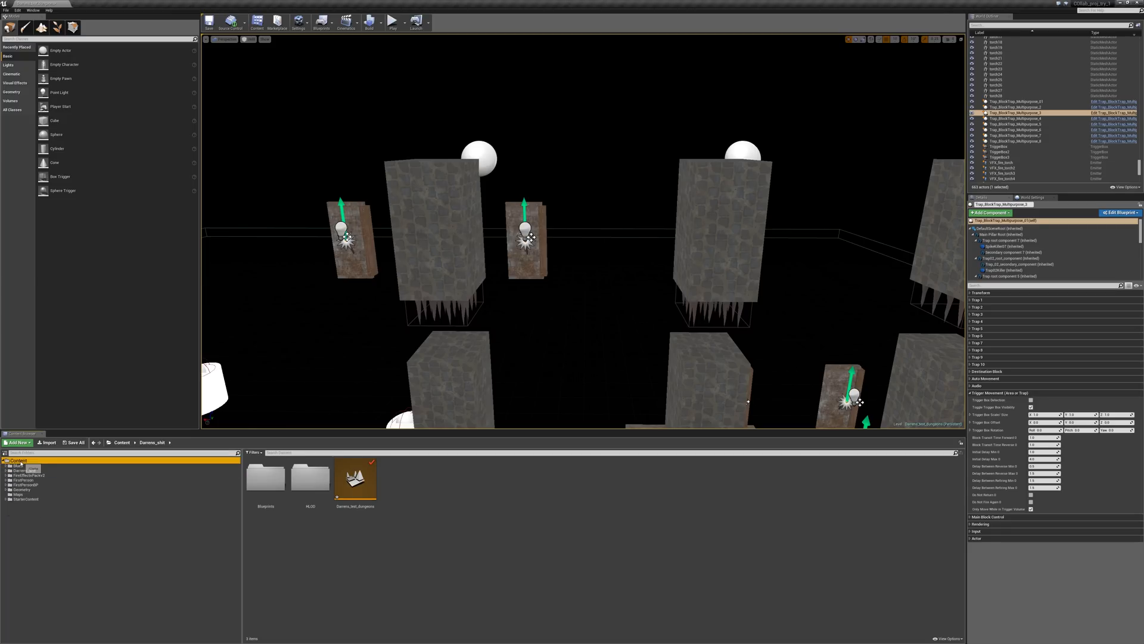
right_click(21, 463)
click(59, 484)
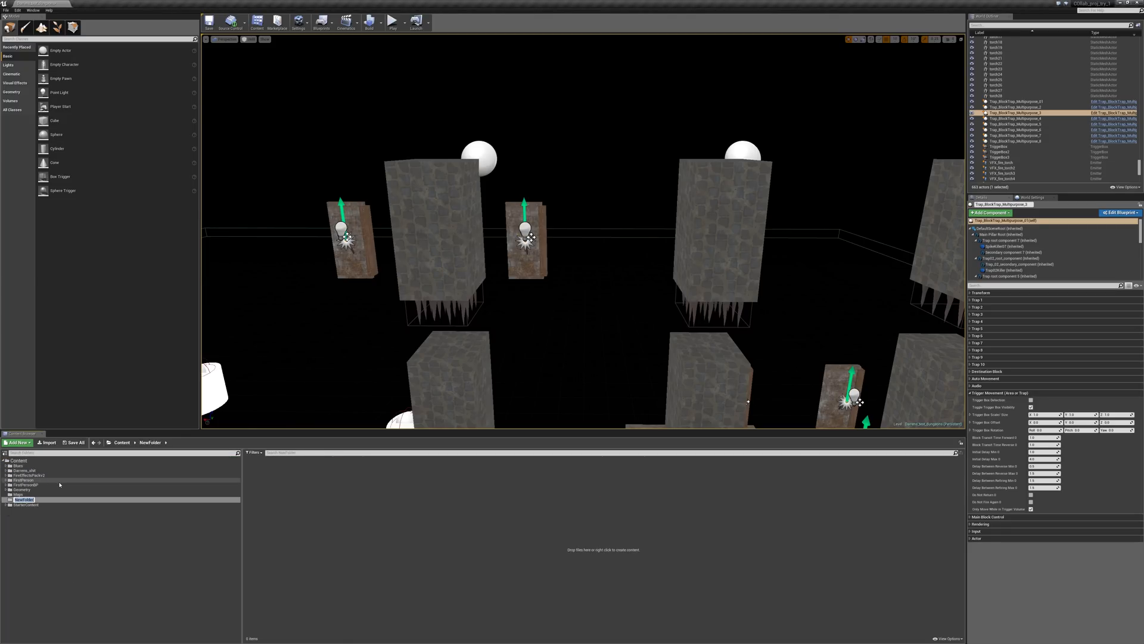
text(CAPgames)
key(Return)
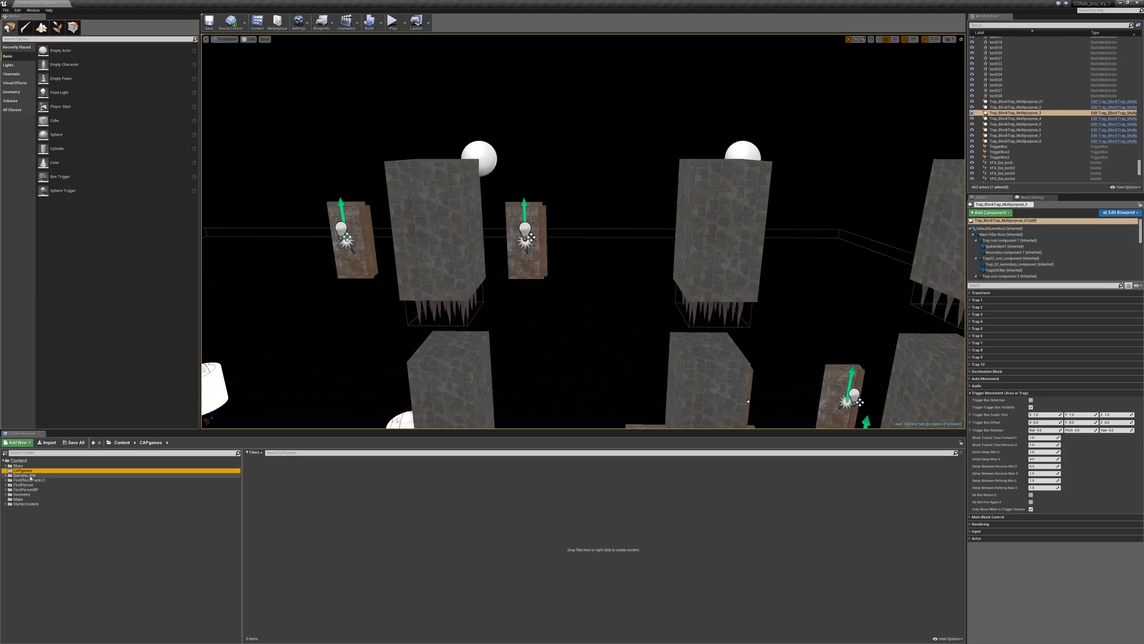
Create a subfolder named Blueprints inside the CAPgames folder
right_click(27, 470)
click(65, 492)
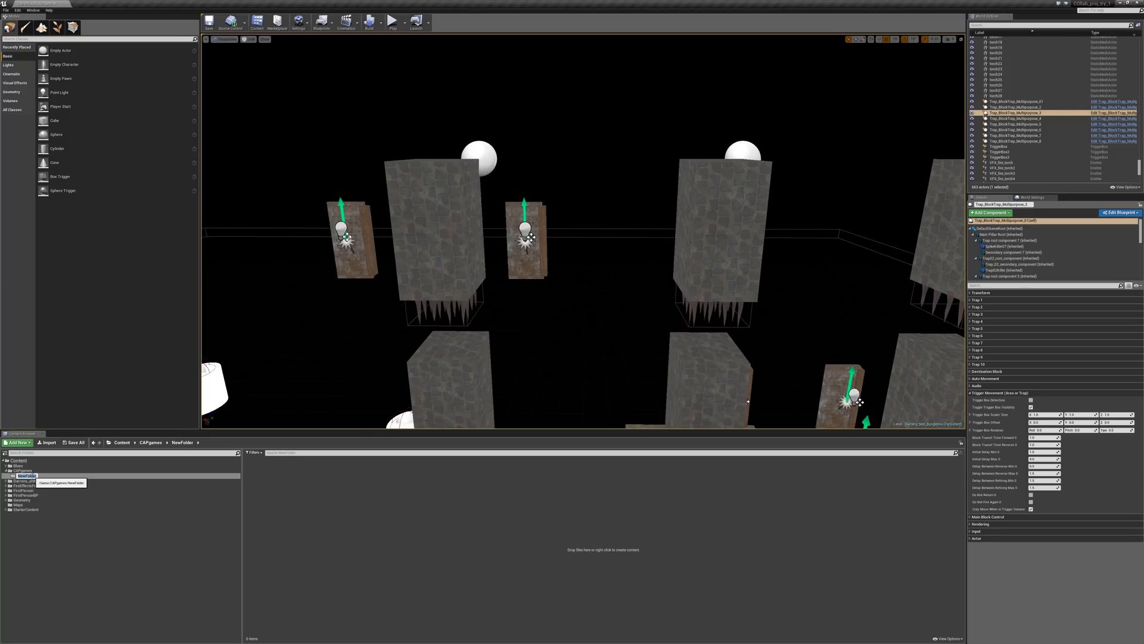
text(Templates)
key(Return)
text(Blueprints)
key(Return)
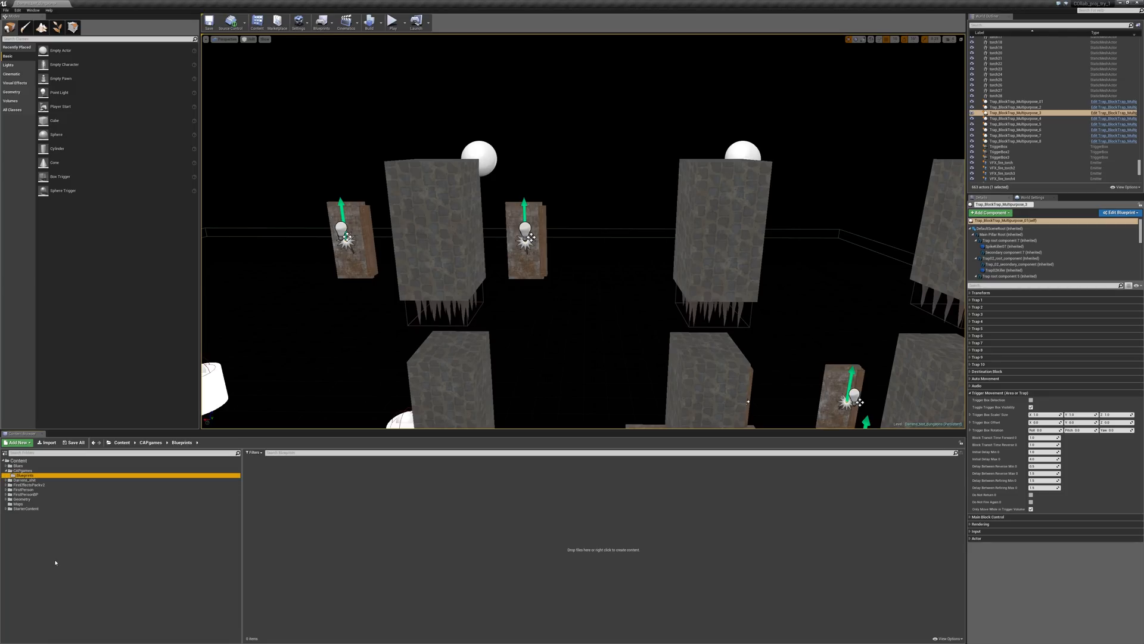
Copy the Trap_BlockTrap_Multipurpose_01 blueprint from the Traps folder into the CAPgames Blueprints folder and show the copy
click(6, 479)
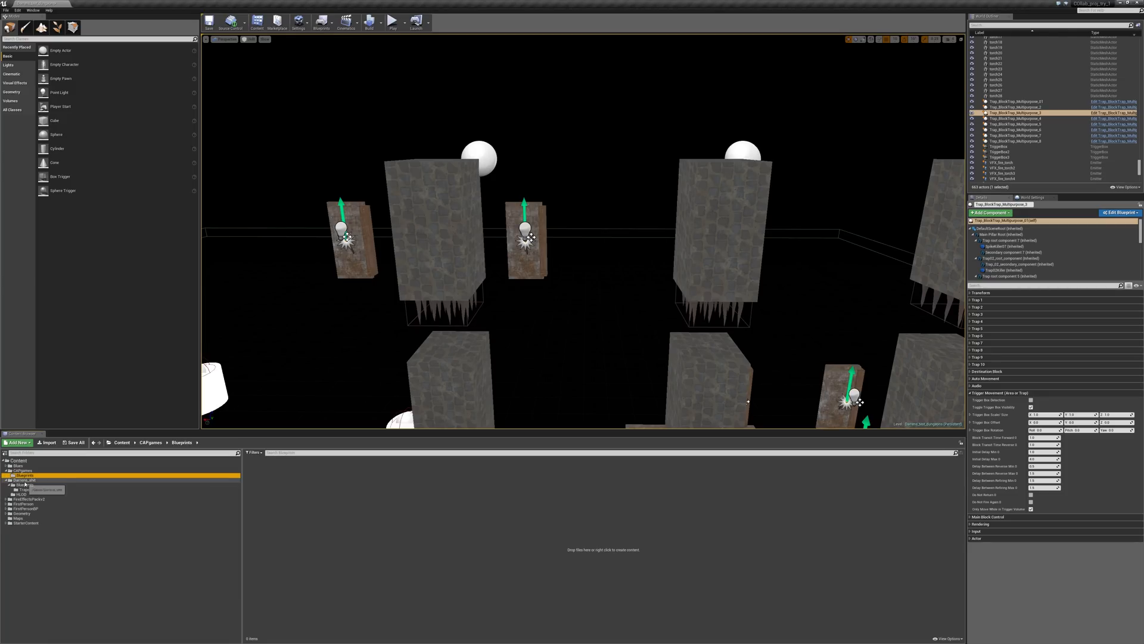
click(25, 485)
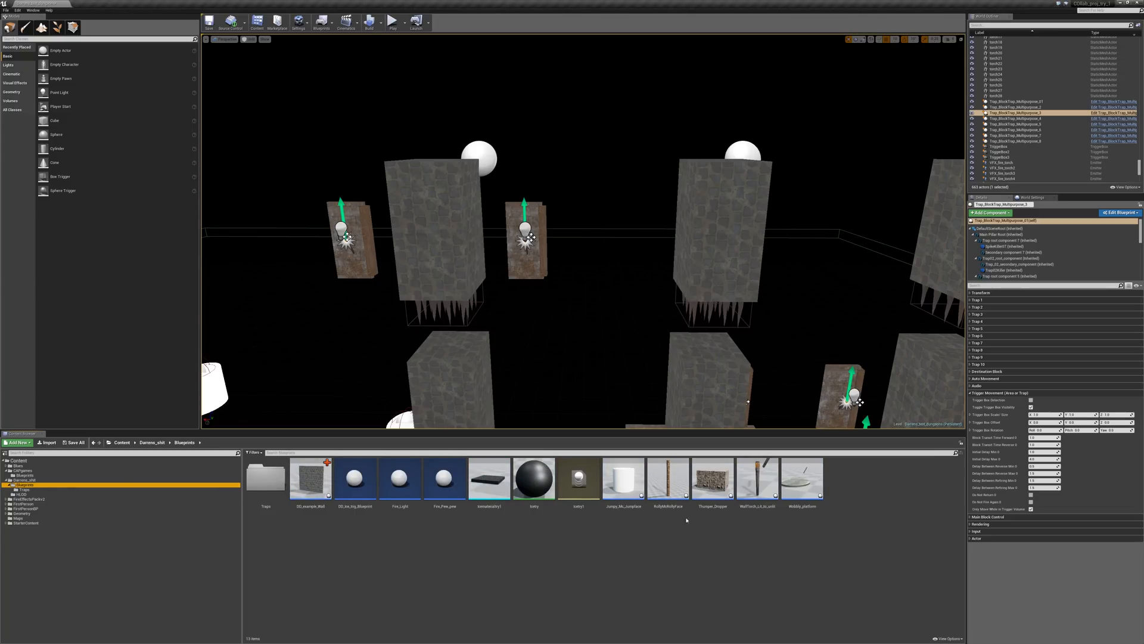
double_click(266, 477)
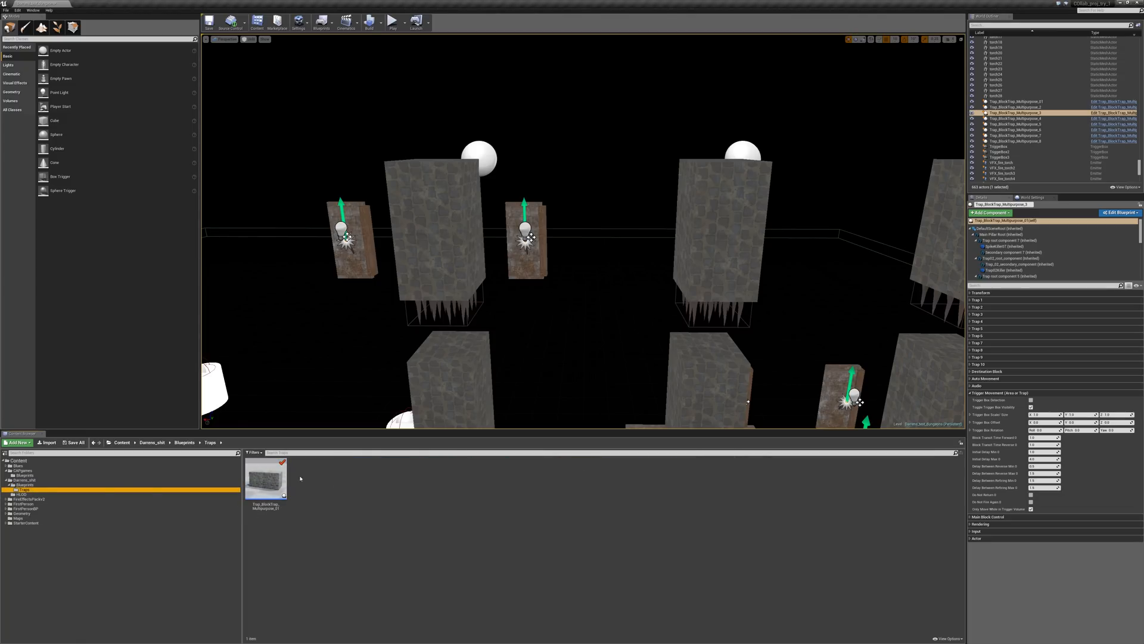
click(268, 479)
right_click(270, 479)
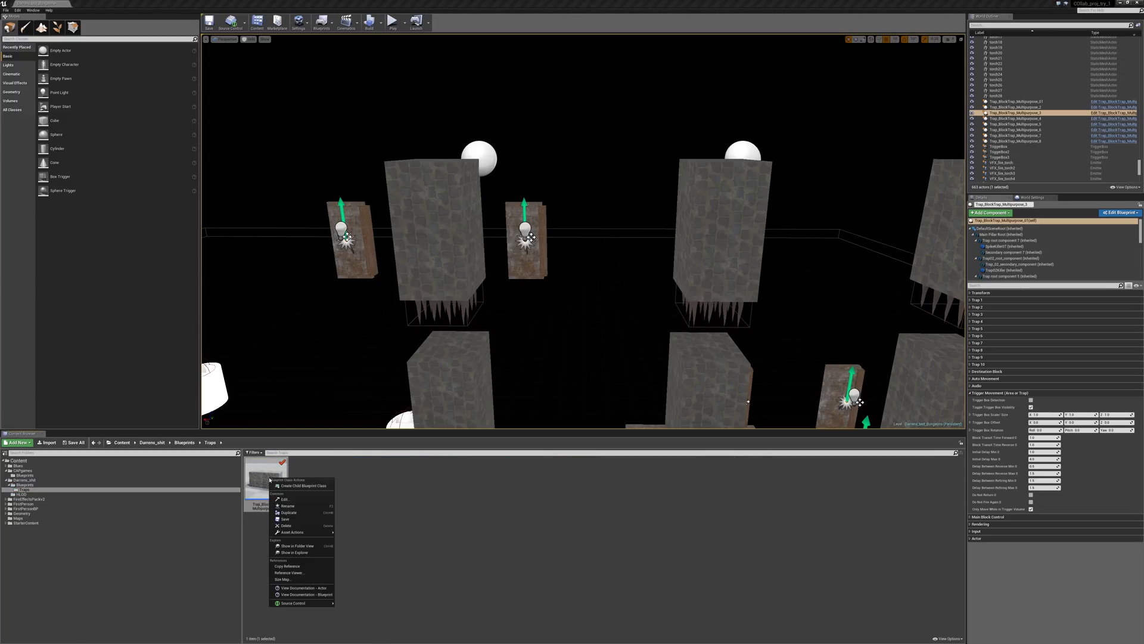
click(414, 540)
right_click(264, 481)
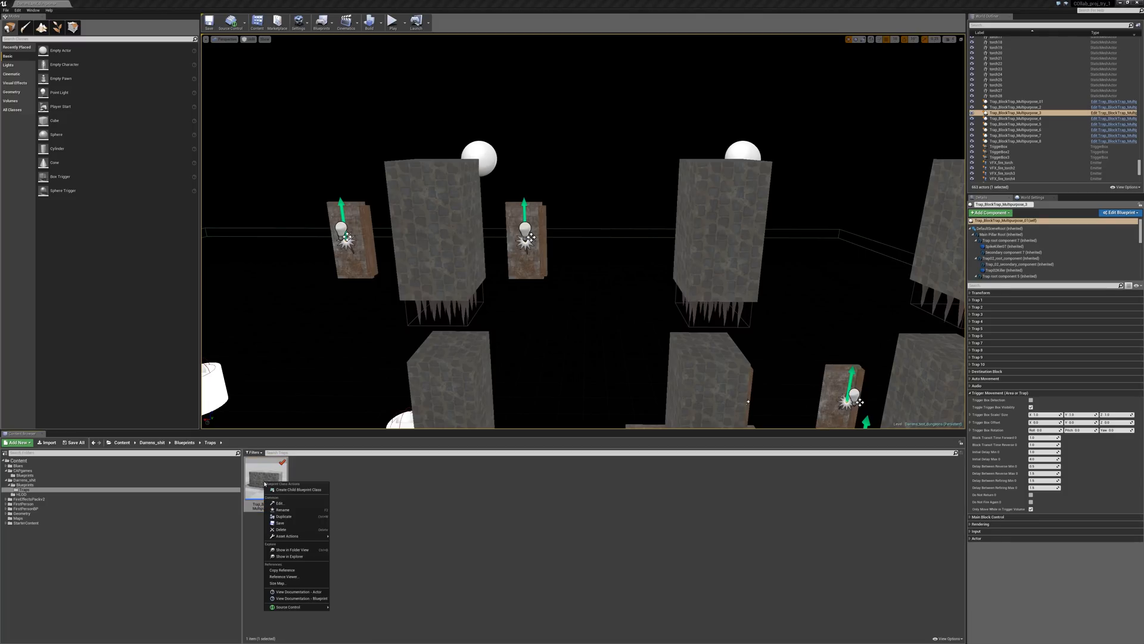
click(455, 562)
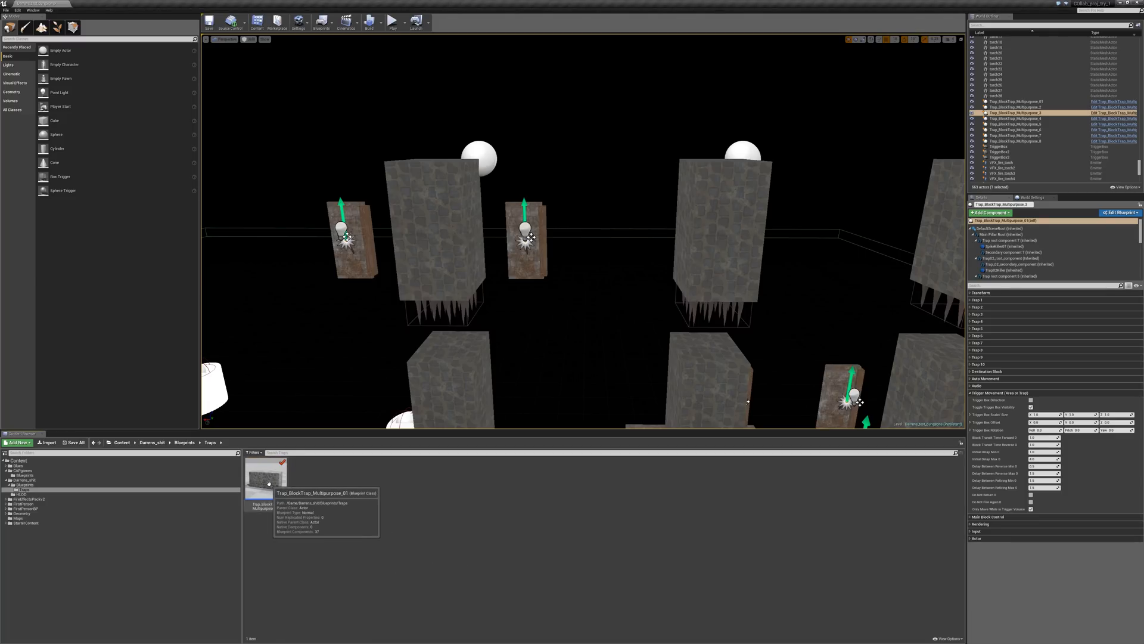
drag(268, 482, 39, 484)
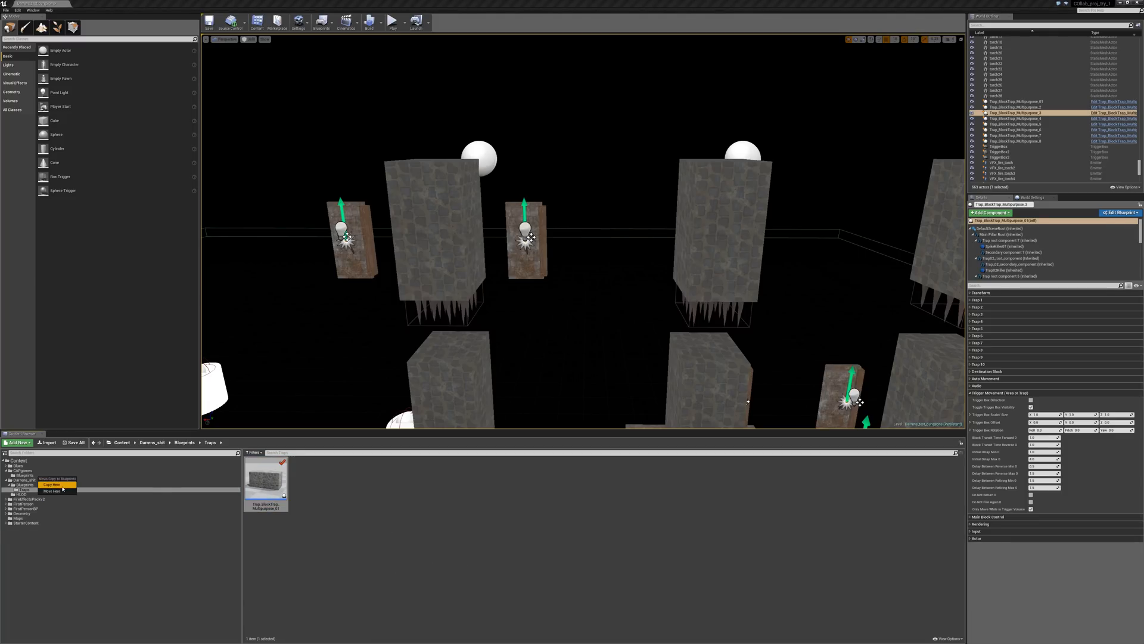
click(61, 485)
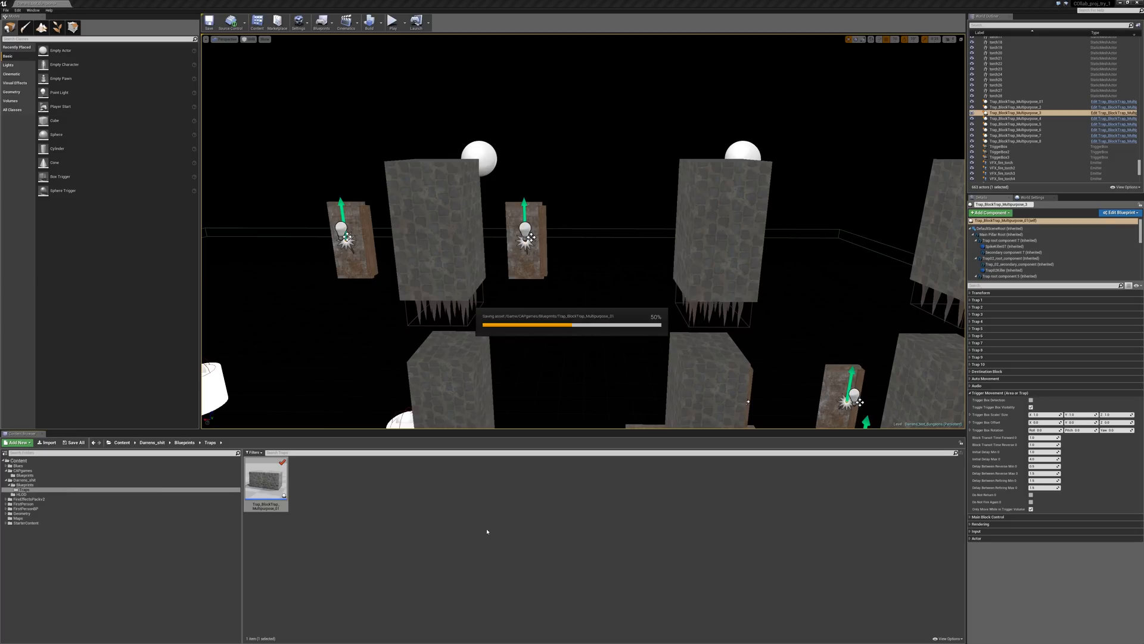
click(24, 474)
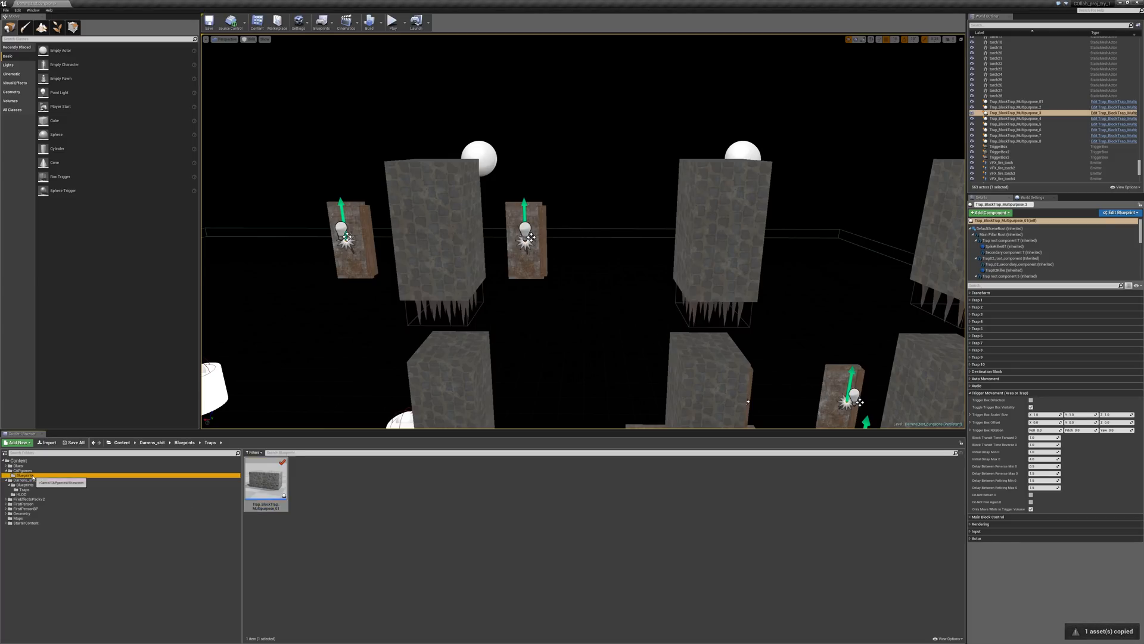
click(266, 468)
Look over the level's traps and check the original blueprint in the Traps folder
right_drag(382, 322, 441, 363)
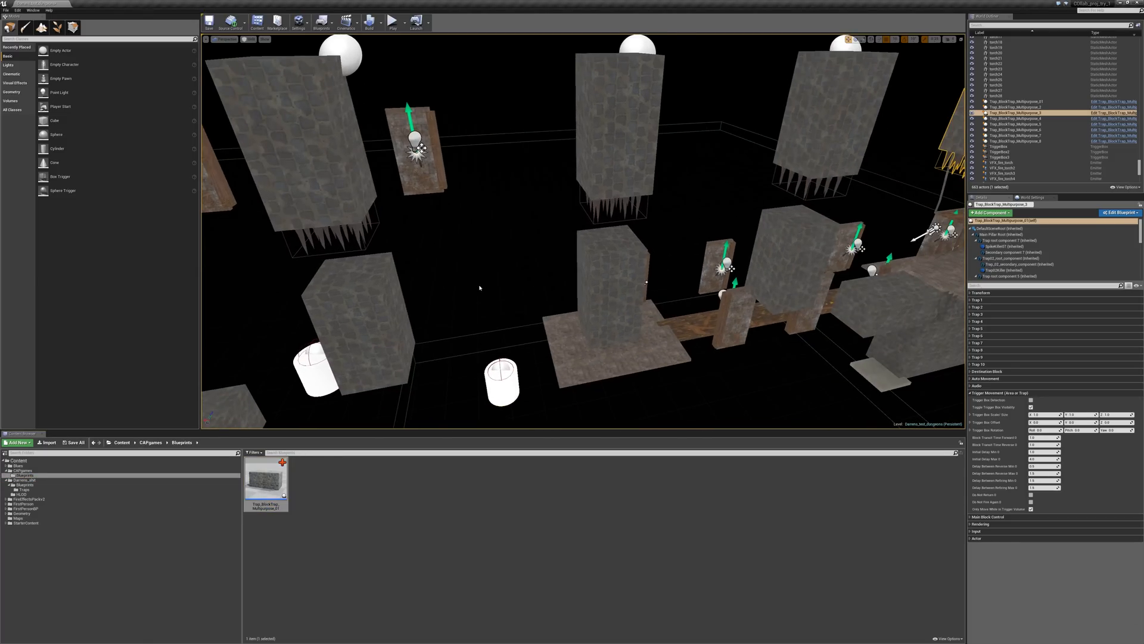
right_drag(480, 288, 441, 292)
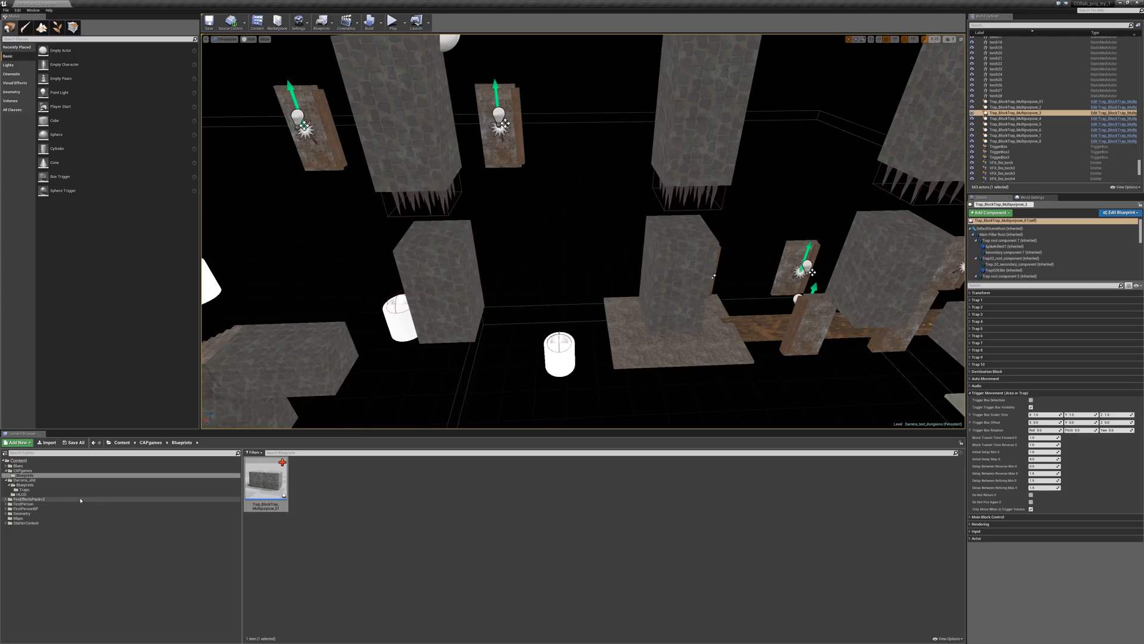
click(45, 489)
click(41, 485)
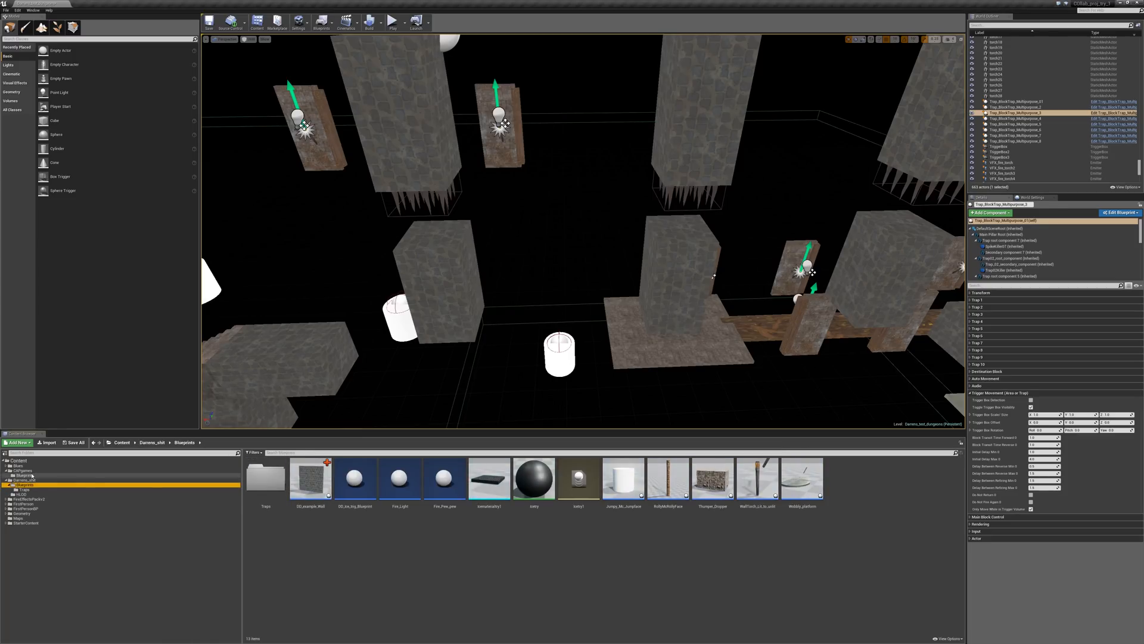
click(27, 489)
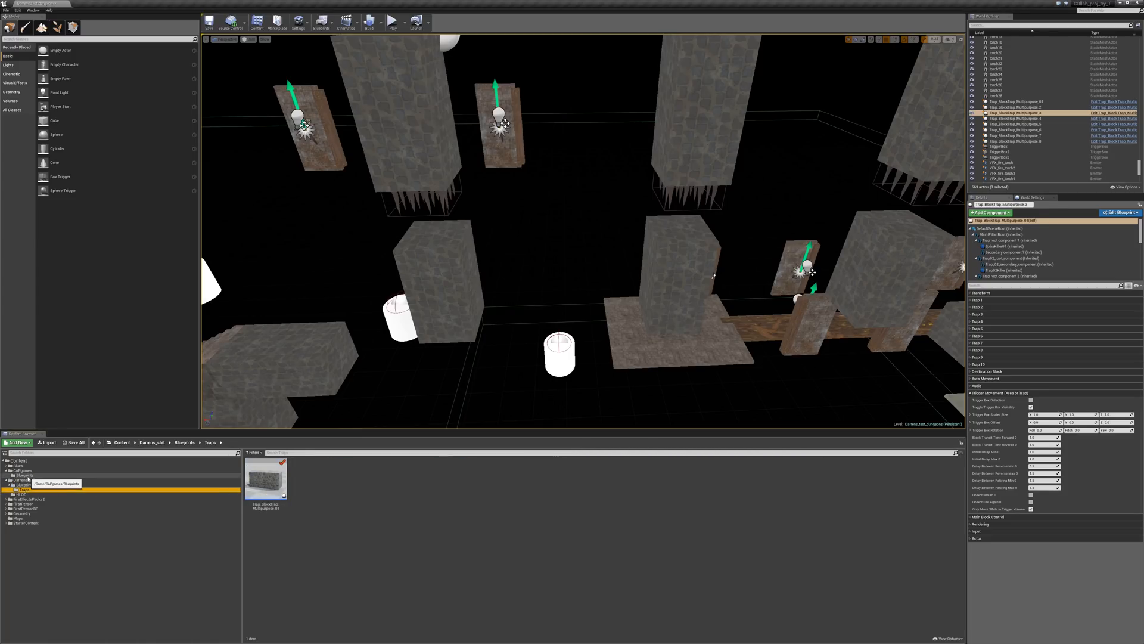
Rename the copied trap blueprint in the CAPgames Blueprints folder as CAP_Template_trap_01
click(27, 477)
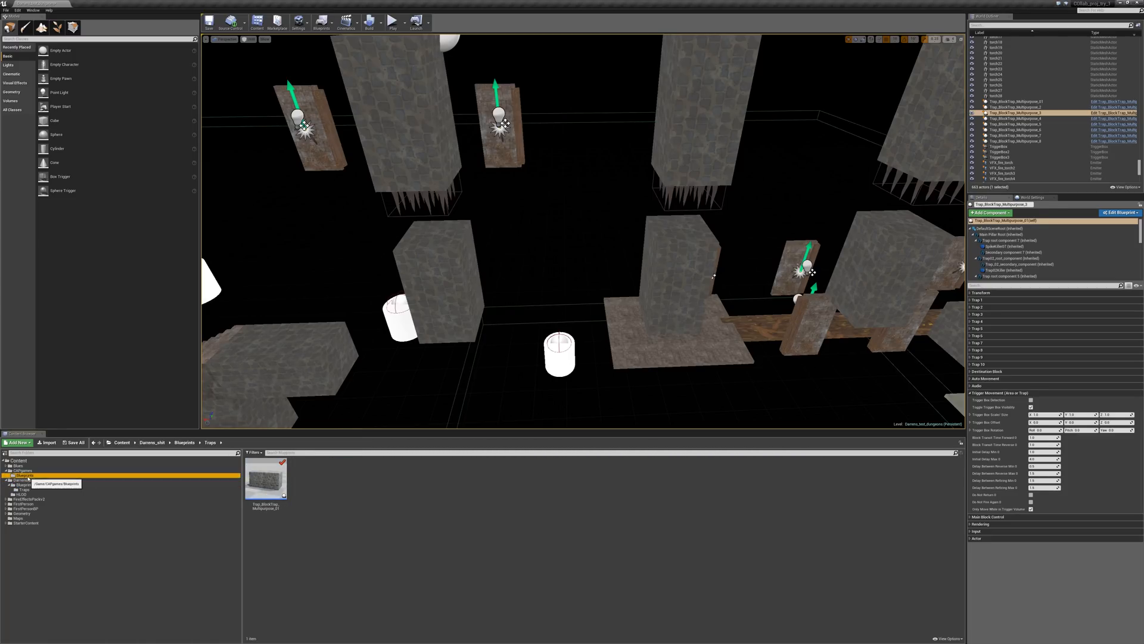
click(273, 506)
click(283, 507)
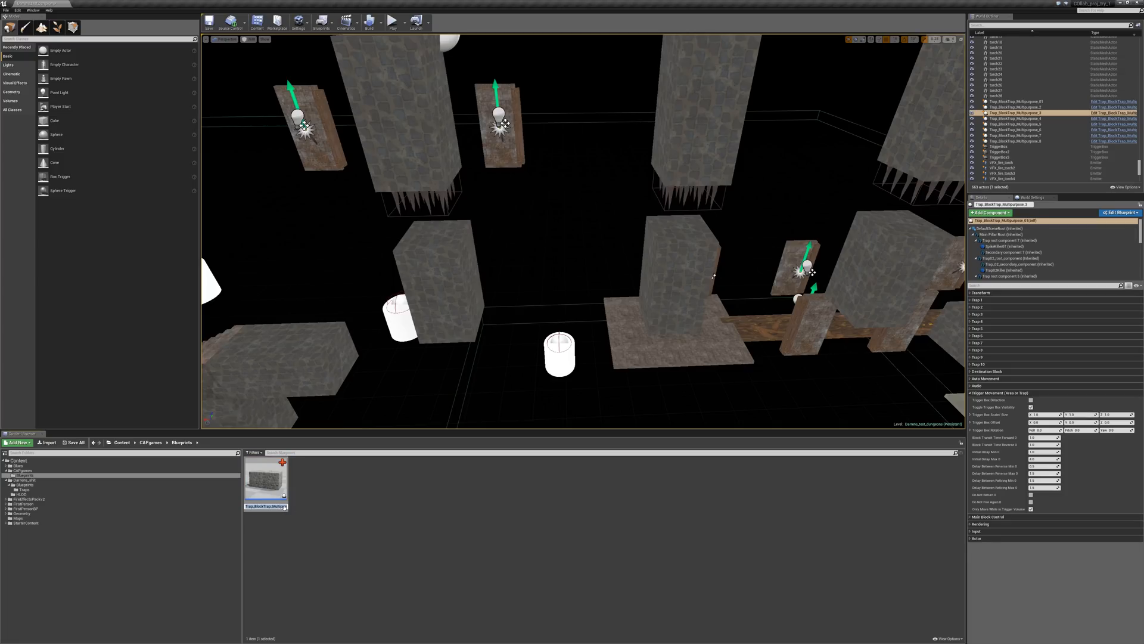
text(Capgames trap block (0)
drag(282, 507, 222, 510)
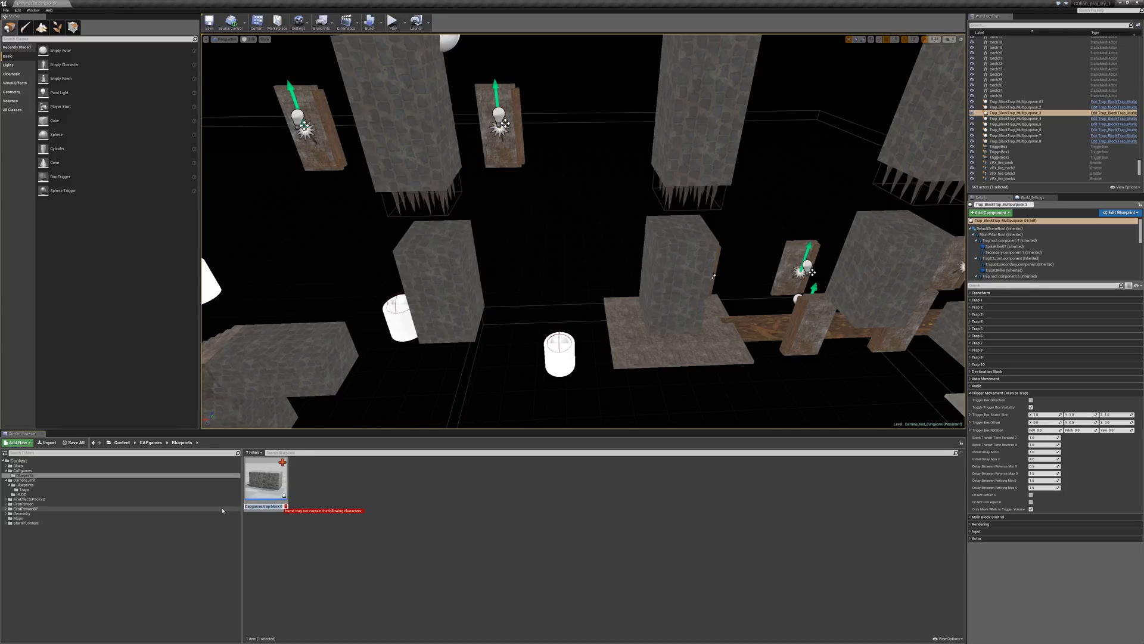
text(CAP_Template_trap_01)
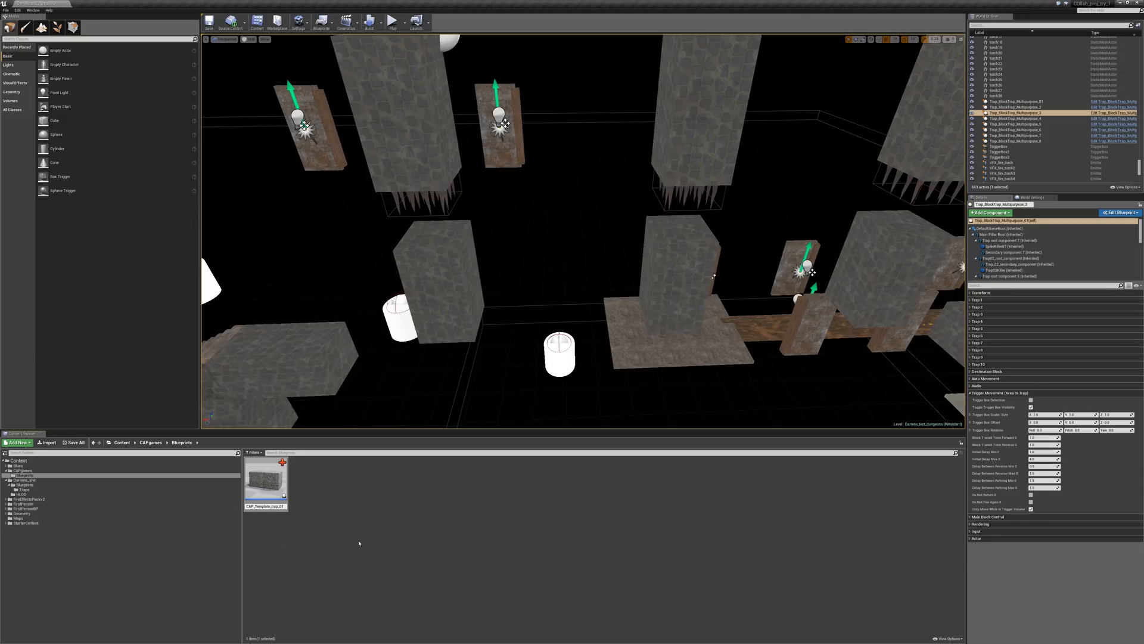
key(Return)
Check in the CAP_Template_trap_01 blueprint to source control with a short changelist description
right_click(267, 475)
mouse_move(304, 595)
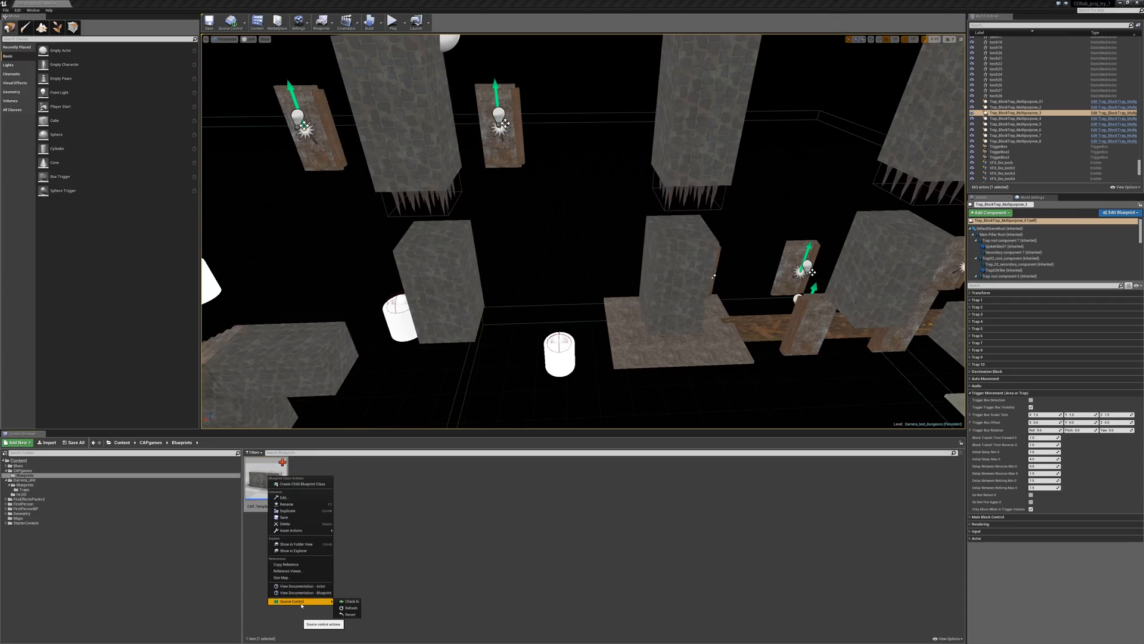
click(393, 623)
click(542, 277)
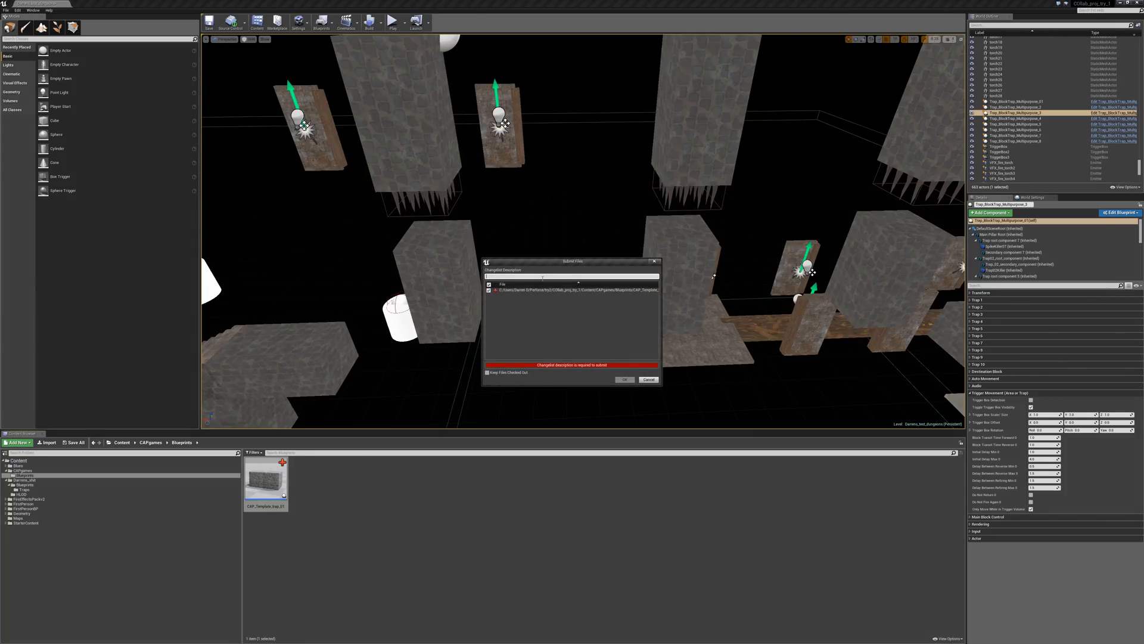
text(Fa)
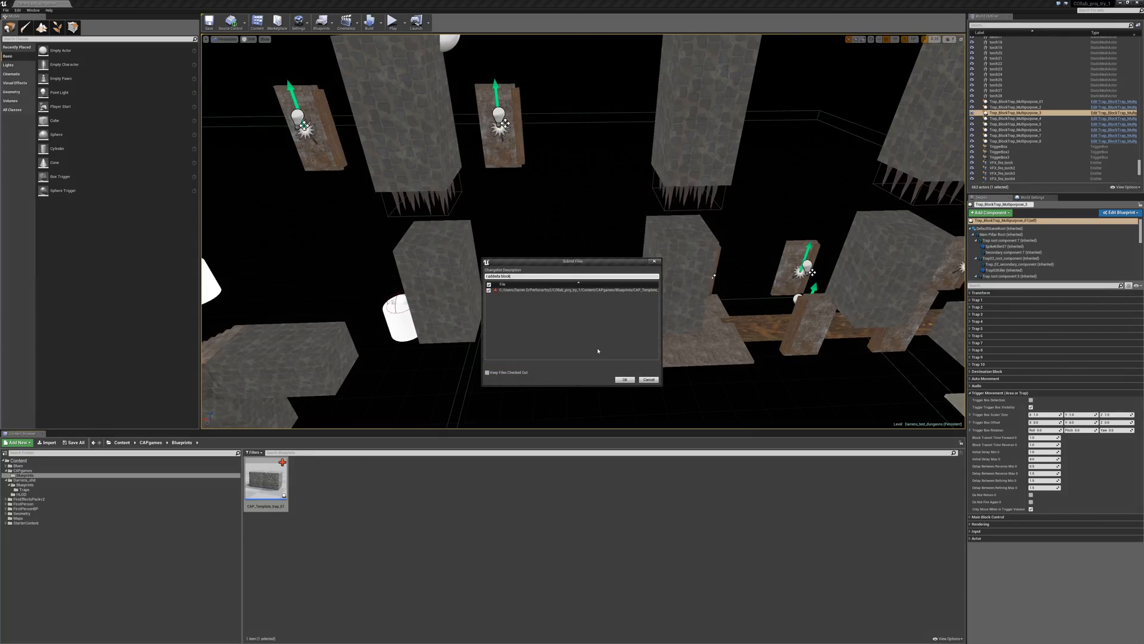
click(624, 380)
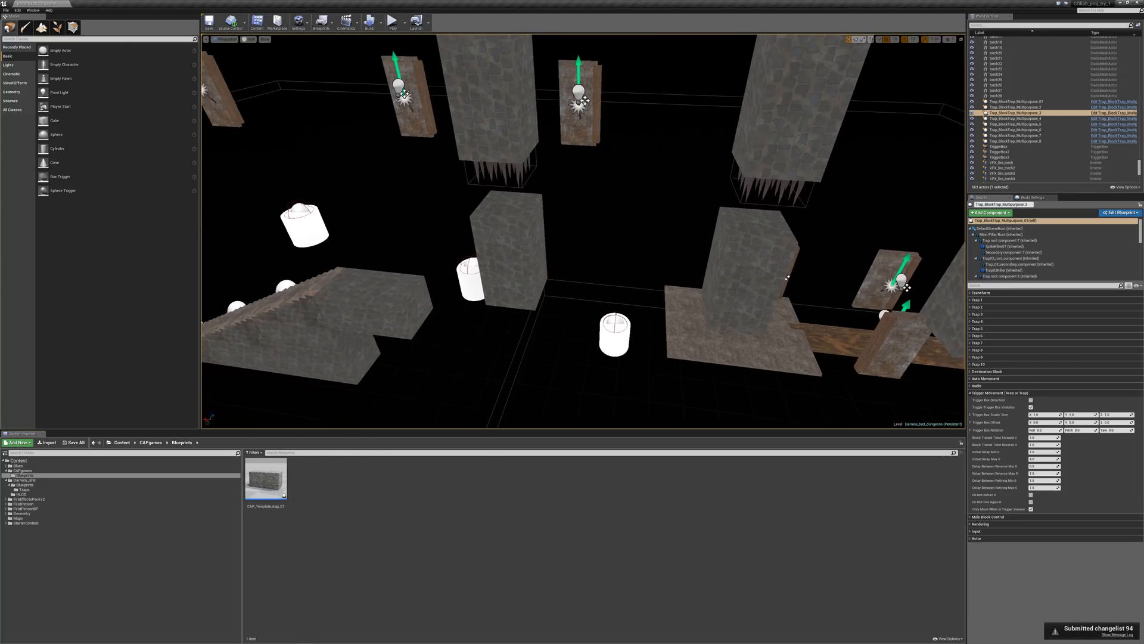
Open the CAP_Template_trap_01 blueprint and examine the sequence outputs and trap branches in its Construction Script
click(267, 483)
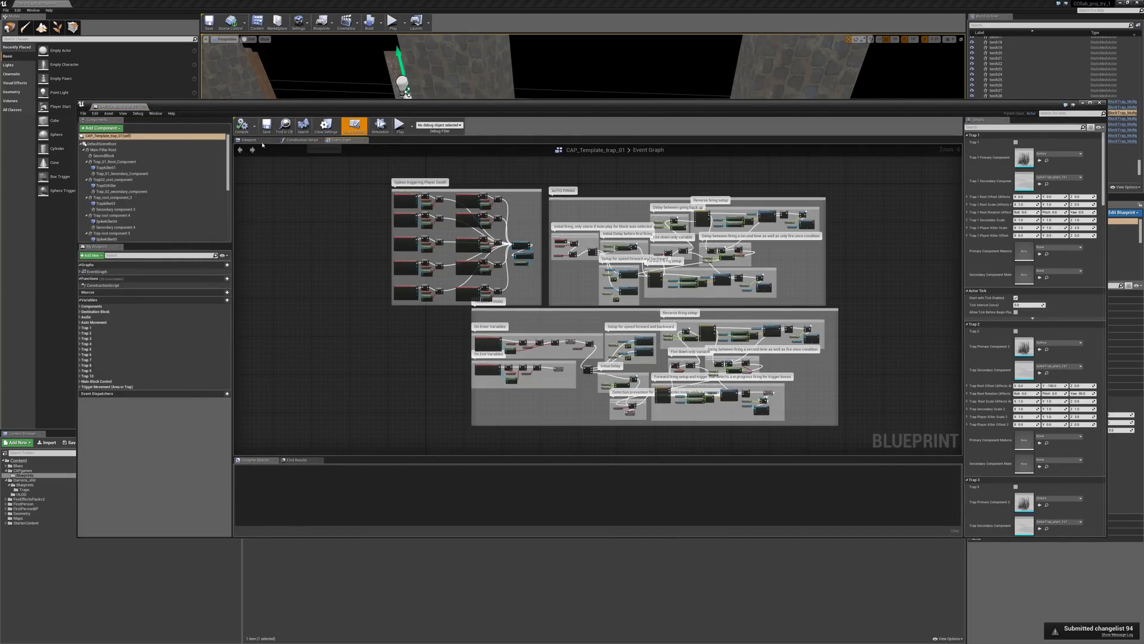
click(301, 140)
click(302, 140)
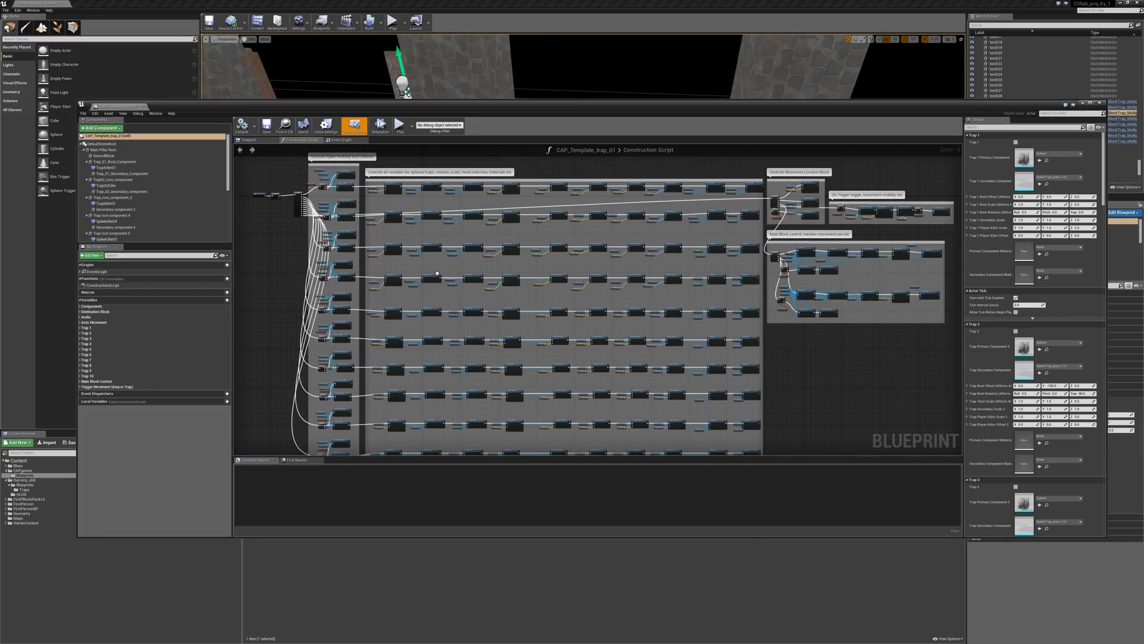
scroll(534, 277, up, 8)
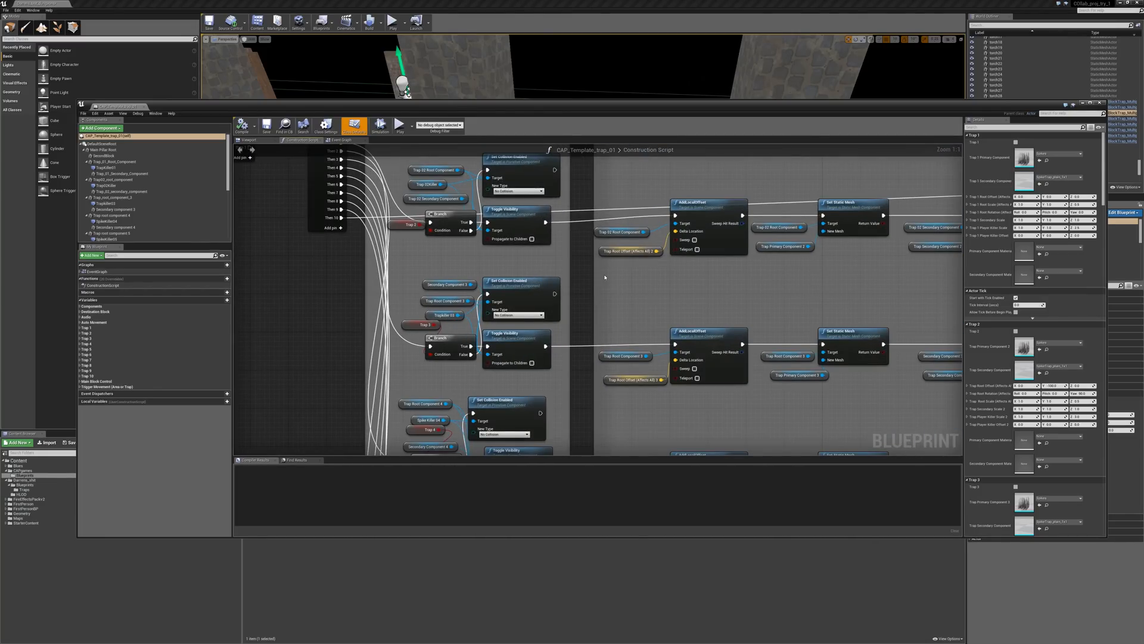
right_drag(604, 277, 581, 355)
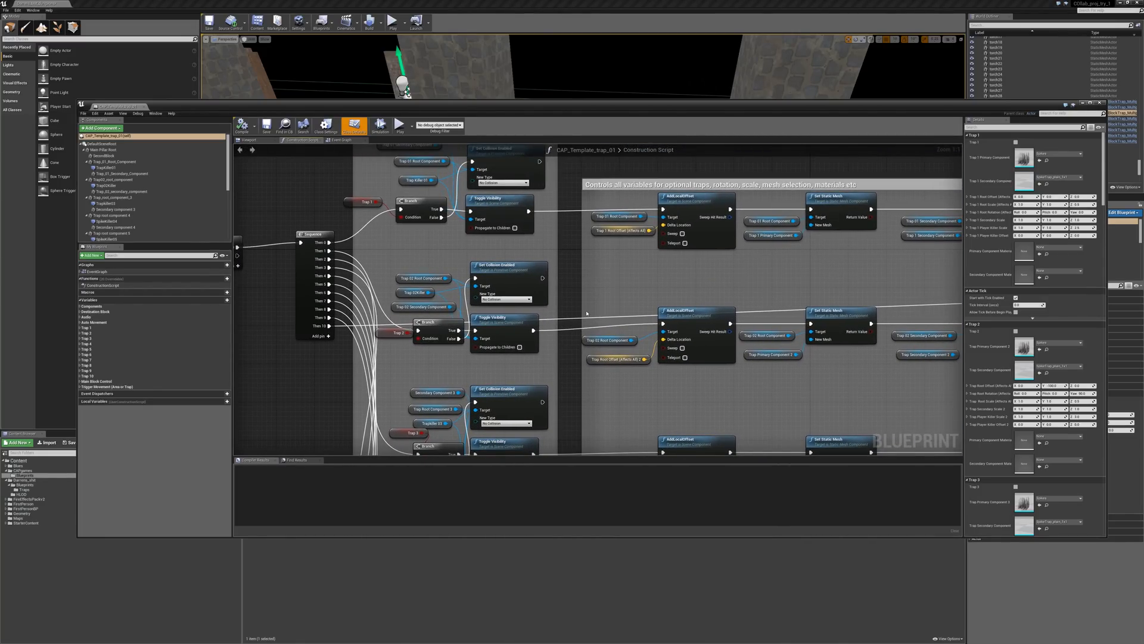
right_drag(586, 284, 638, 299)
right_drag(298, 305, 448, 318)
right_drag(624, 288, 537, 266)
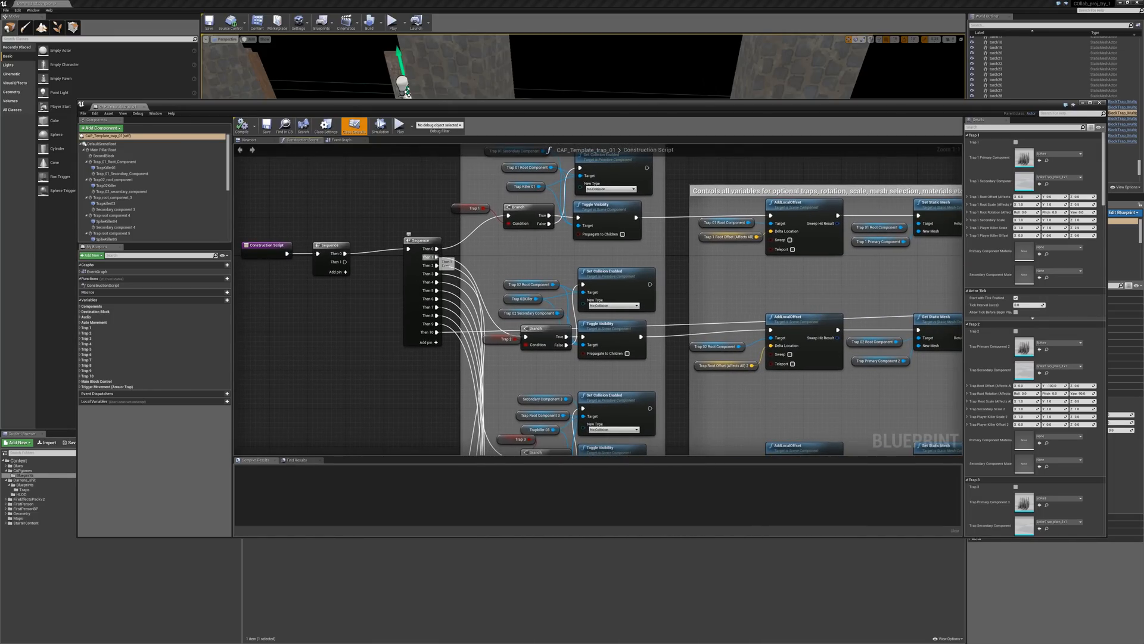
right_drag(495, 318, 408, 247)
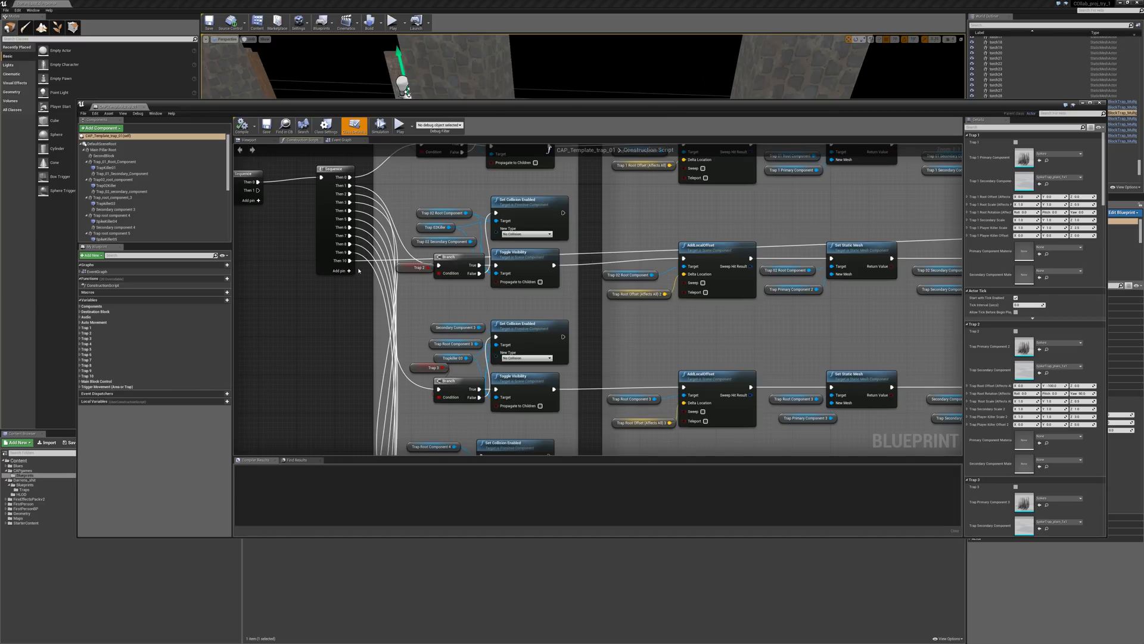
right_drag(368, 291, 401, 296)
right_click(384, 260)
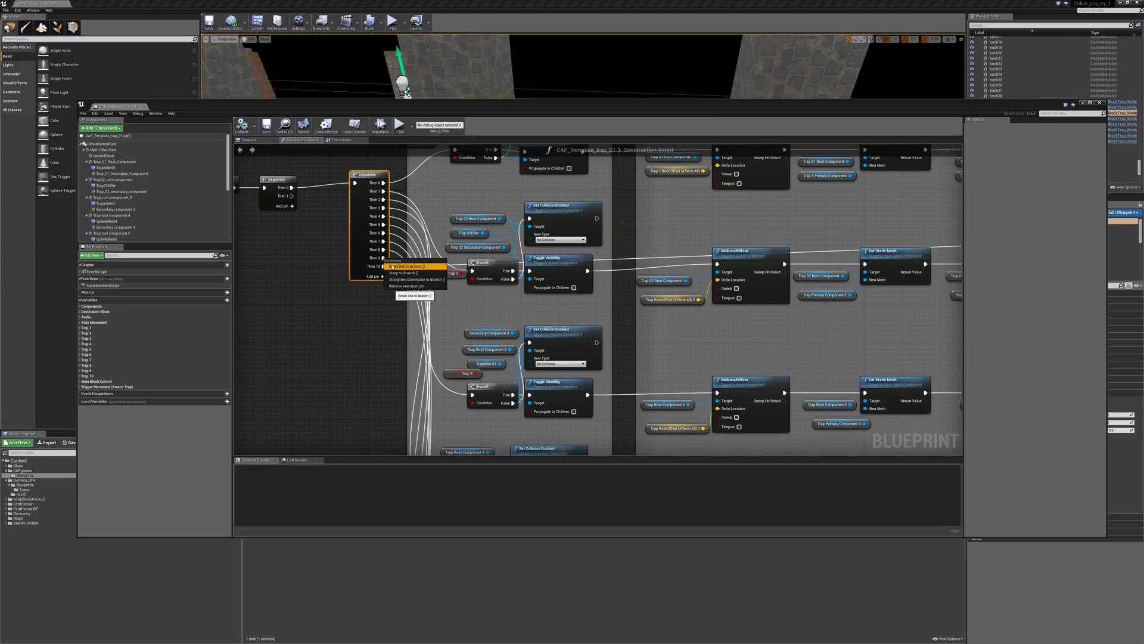
click(393, 266)
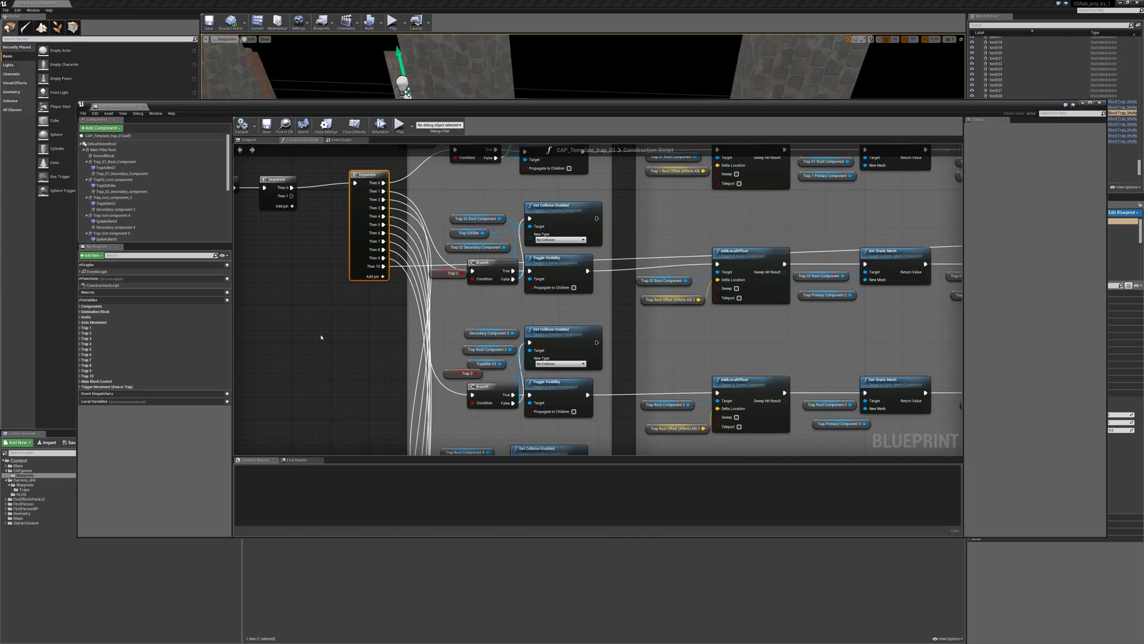
Look over the variables in the blueprint's Trap 1 category, including Secondary Component Material 1
click(80, 328)
click(117, 393)
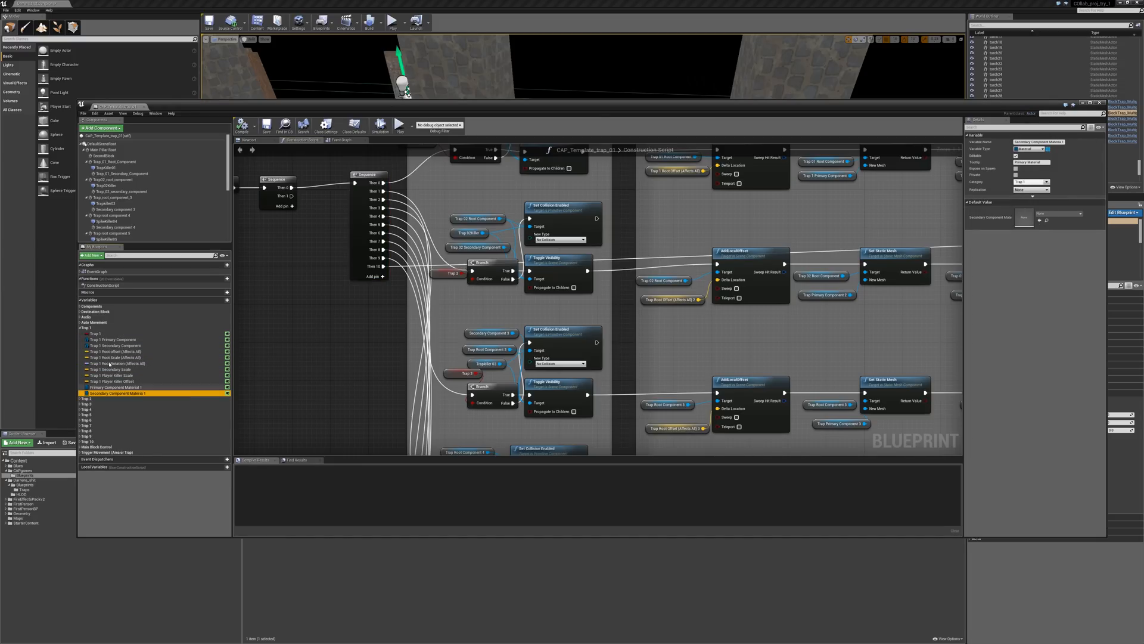
click(81, 328)
Look over the remaining Construction Script graph up to the main block control section and close the blueprint
scroll(699, 343, down, 5)
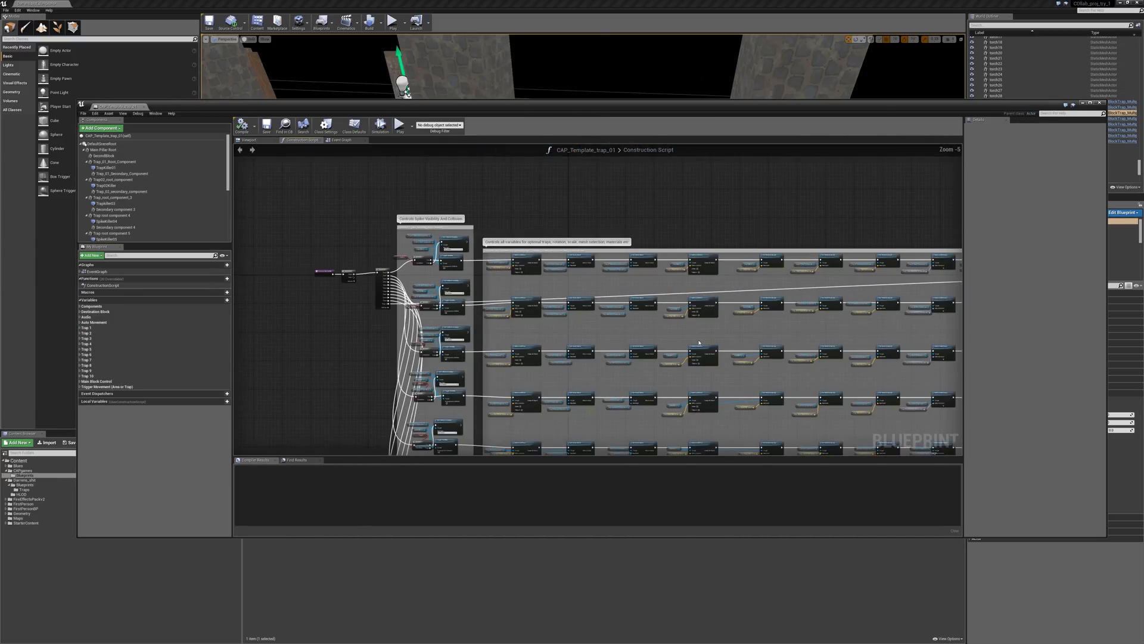
right_drag(699, 343, 668, 365)
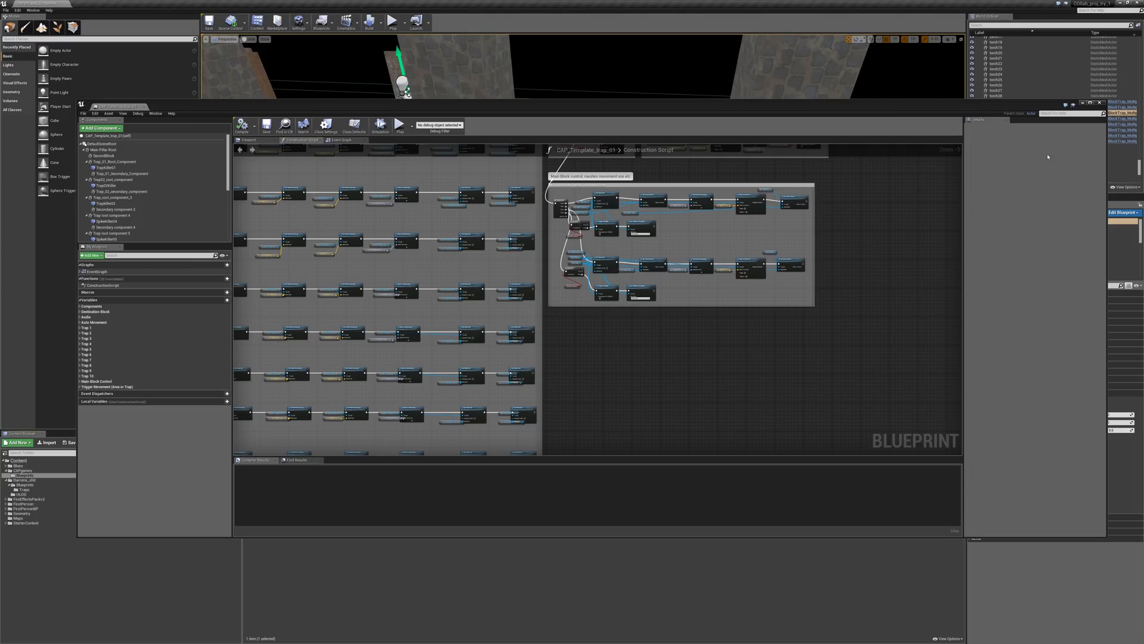
click(1100, 102)
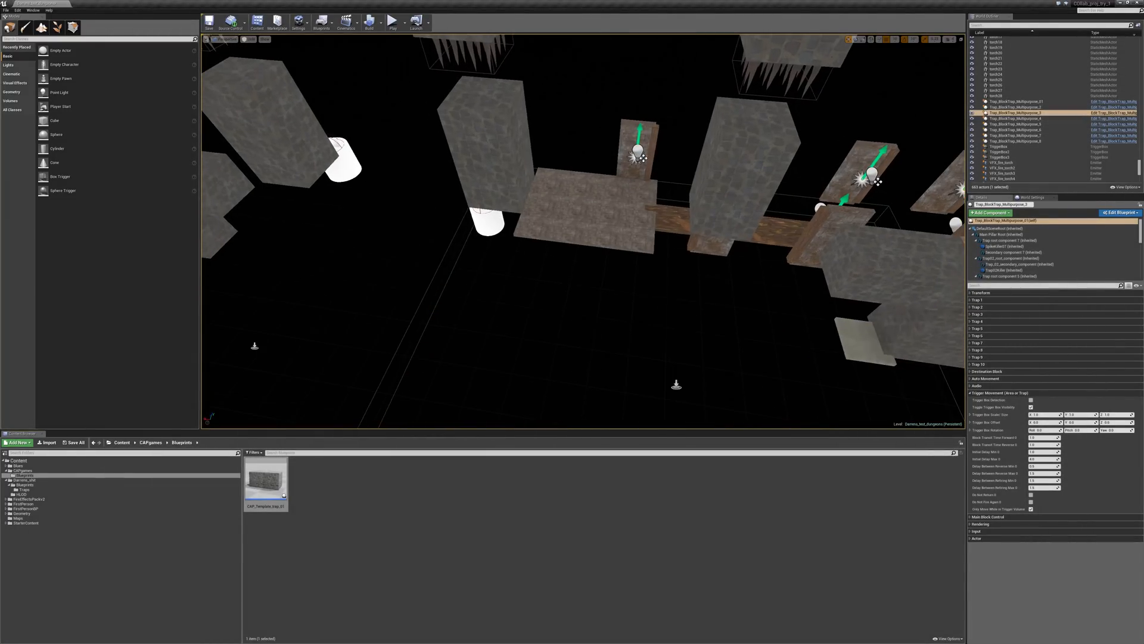
Focus on one of the white Jumpy_Mc_Jumpface cylinders in the level and examine it with its surroundings
right_drag(550, 244, 585, 261)
scroll(585, 261, up, 3)
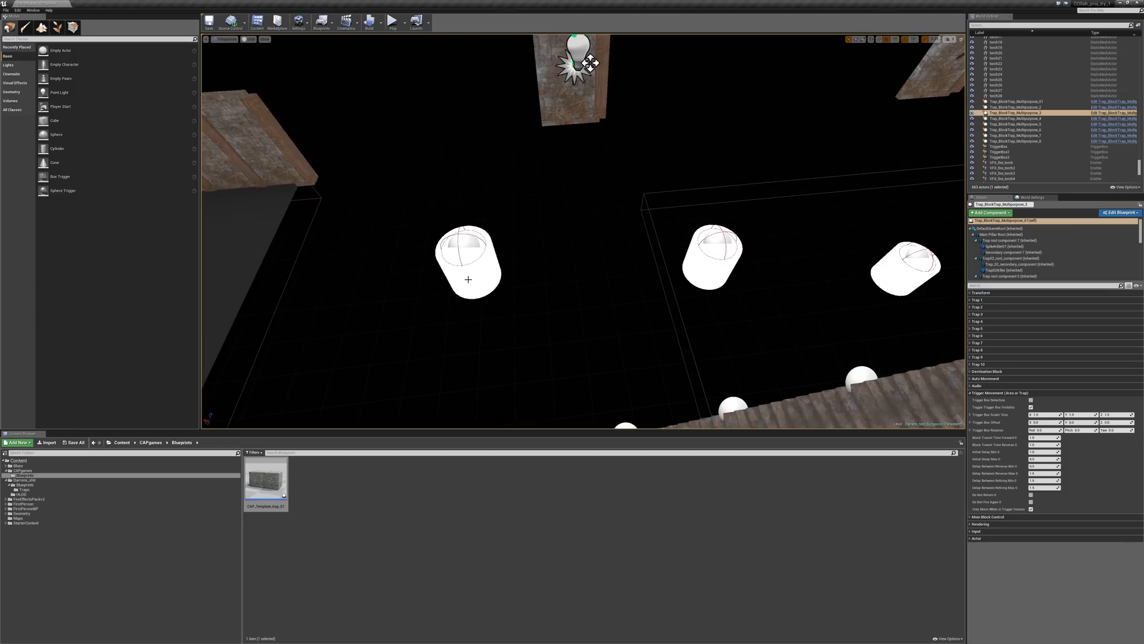
click(466, 276)
key(f)
middle_drag(688, 255, 688, 255)
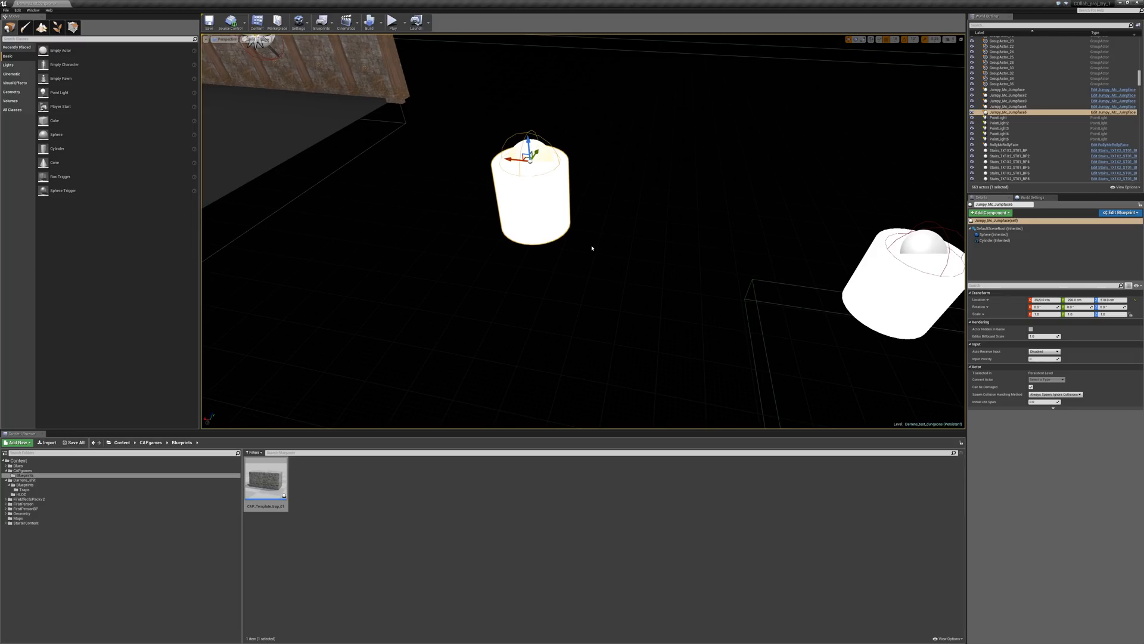
right_drag(592, 247, 590, 252)
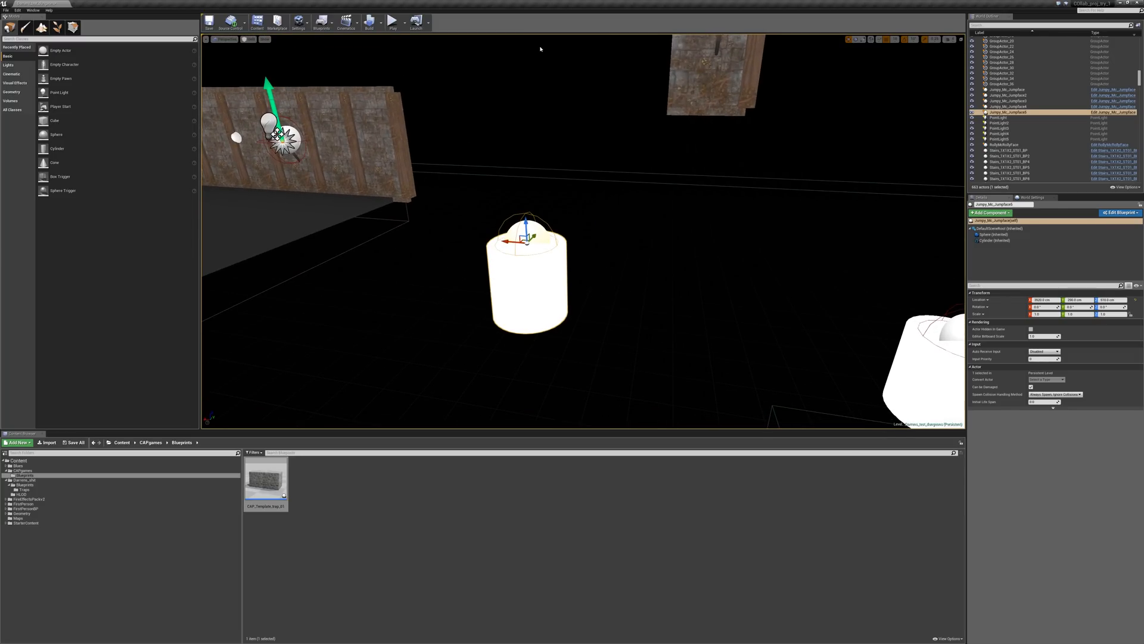
right_drag(481, 269, 500, 251)
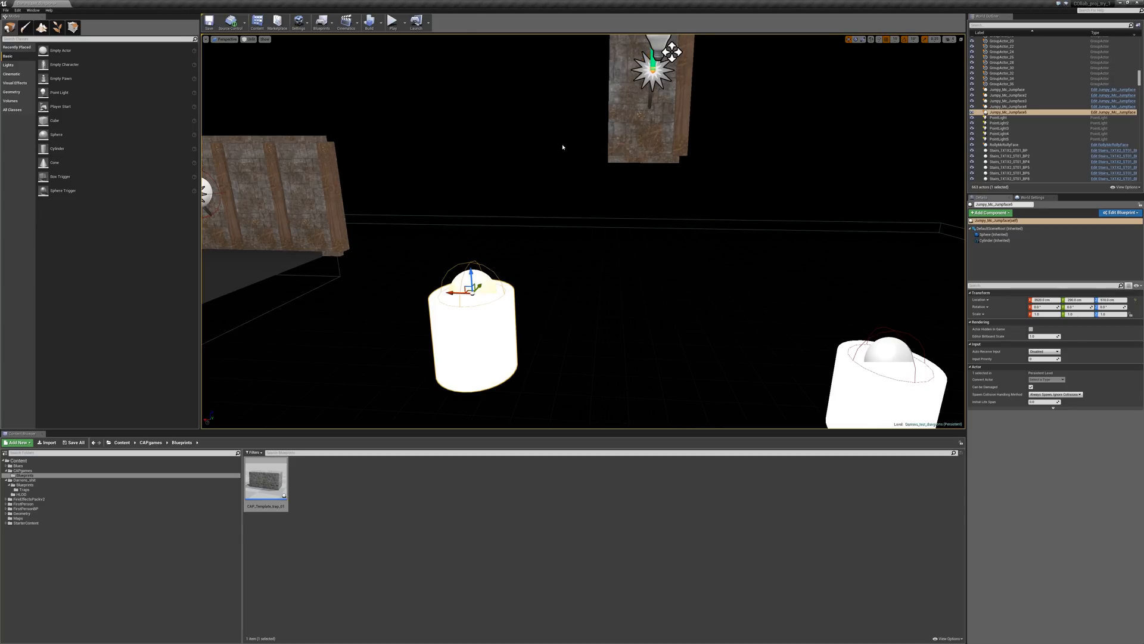
right_drag(564, 146, 568, 107)
middle_drag(570, 227, 564, 262)
right_drag(583, 248, 553, 278)
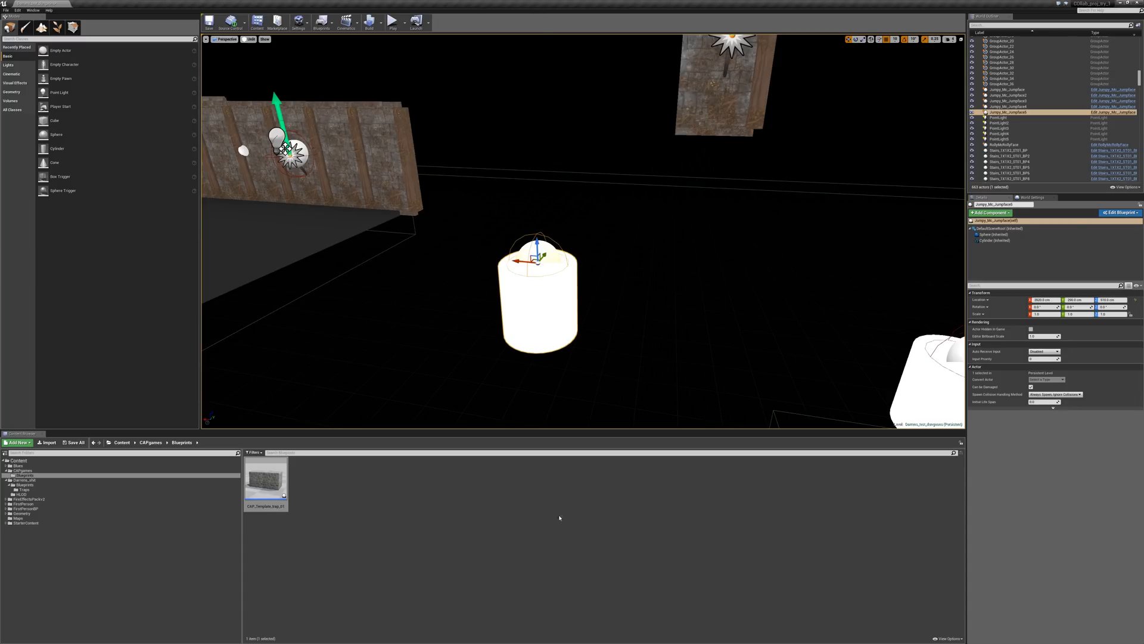
Play the level from the stone floor beside the wooden platform, look around the tall poles and walls, and stop playing
right_drag(642, 327, 585, 311)
right_drag(704, 291, 619, 272)
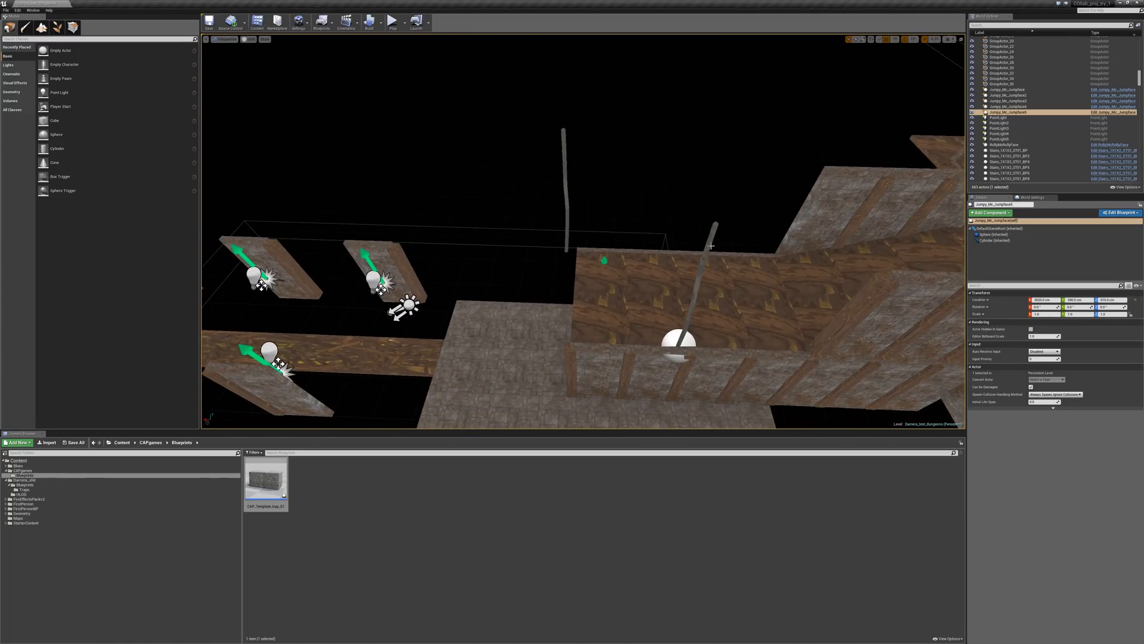
click(679, 345)
right_click(544, 348)
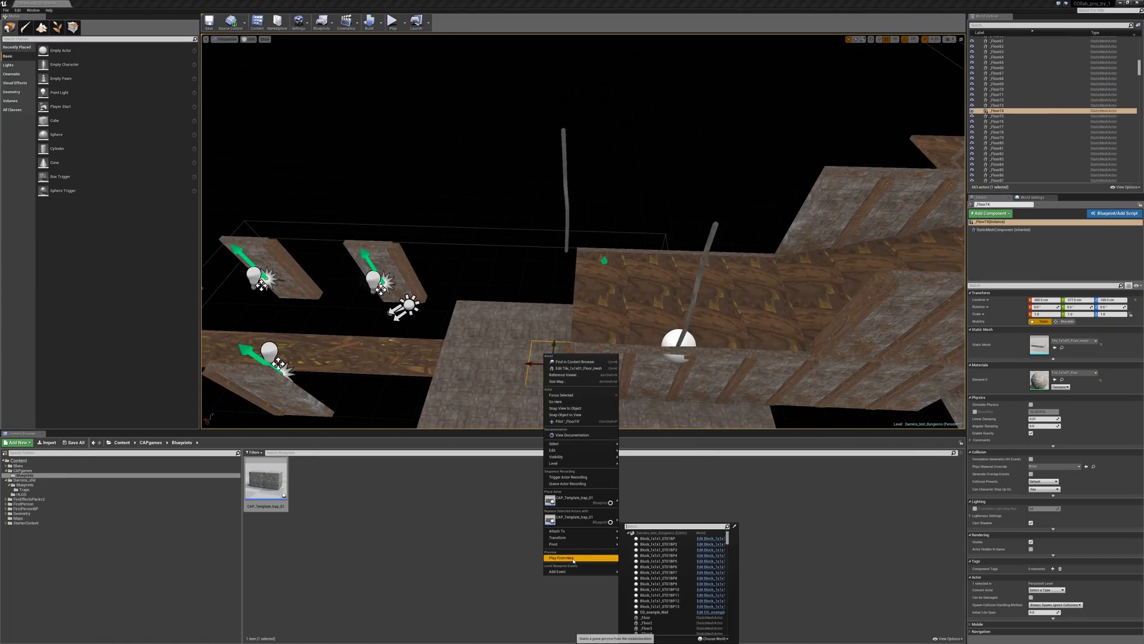
click(572, 570)
key(a)
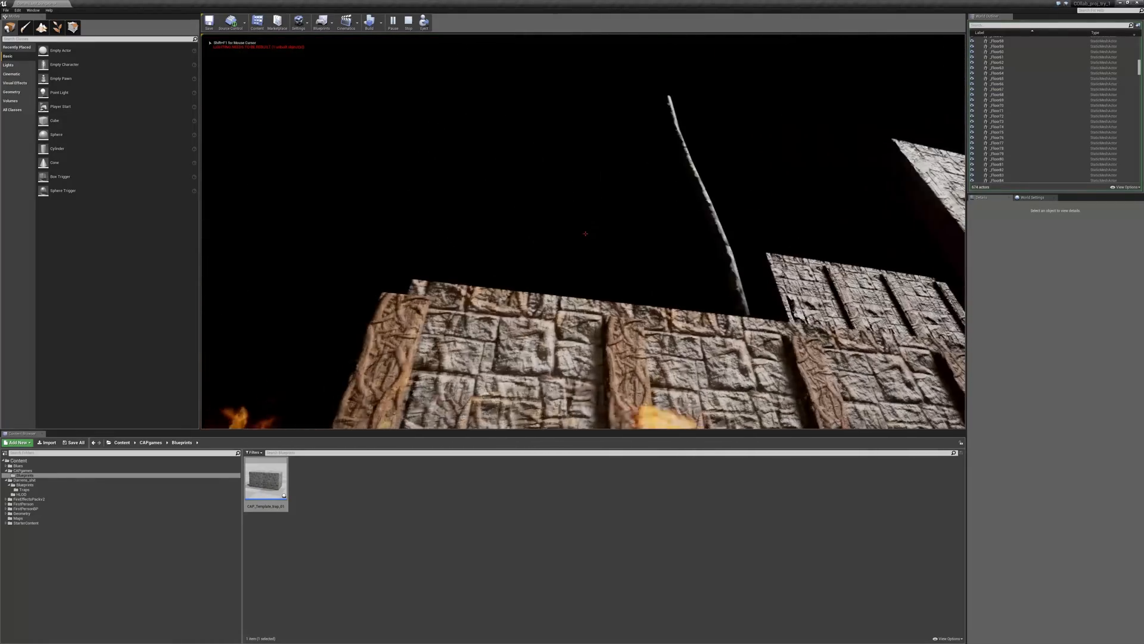
key(a)
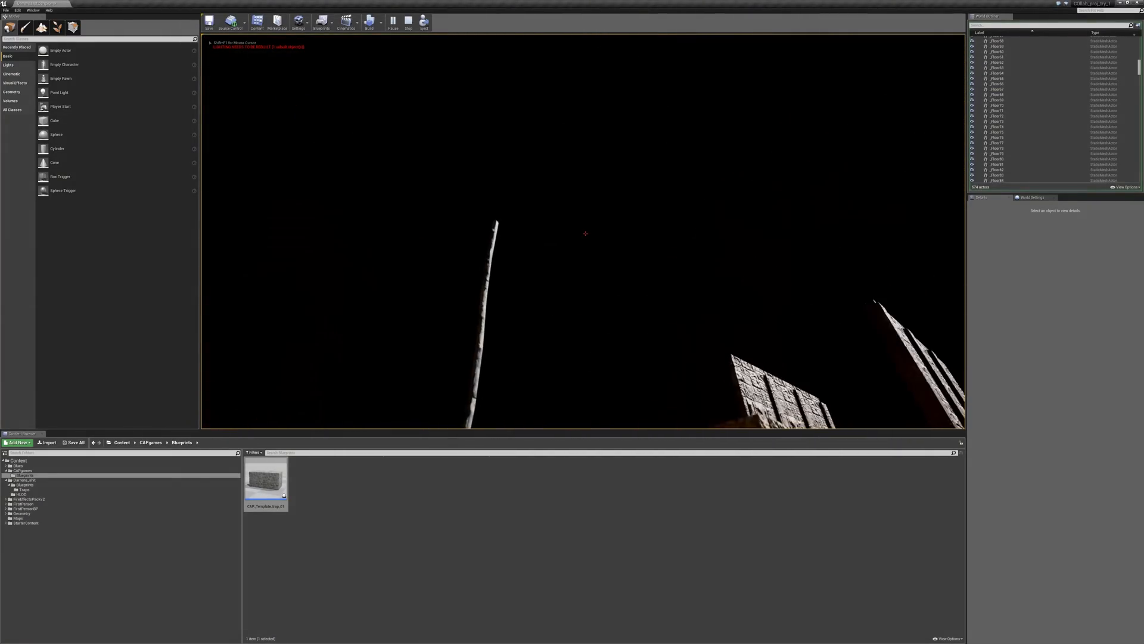
key(d)
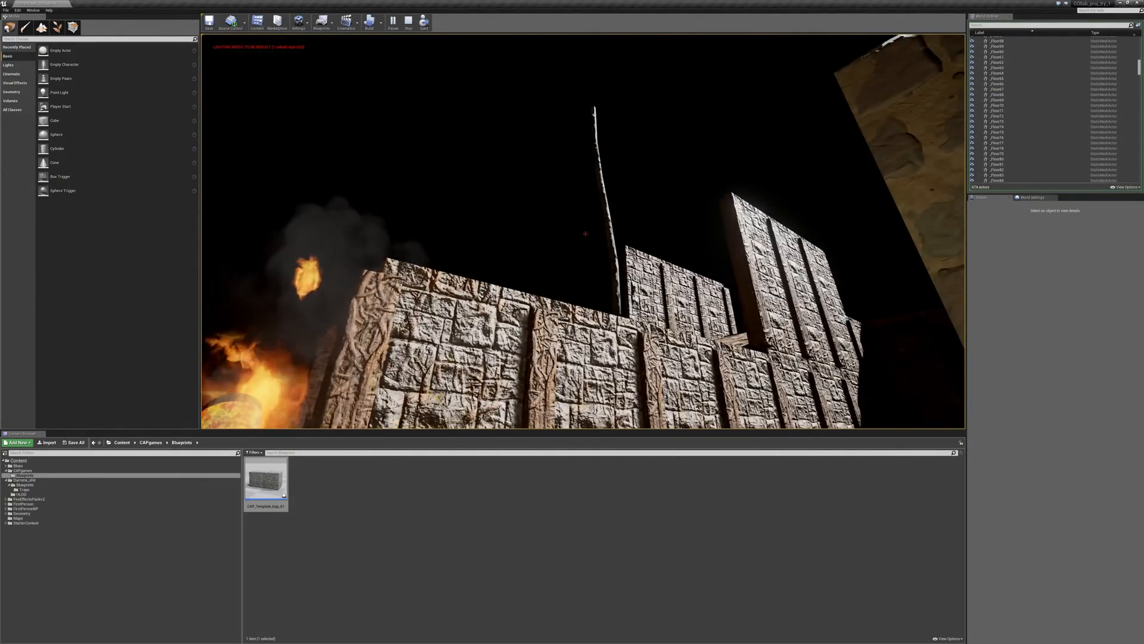
key(a)
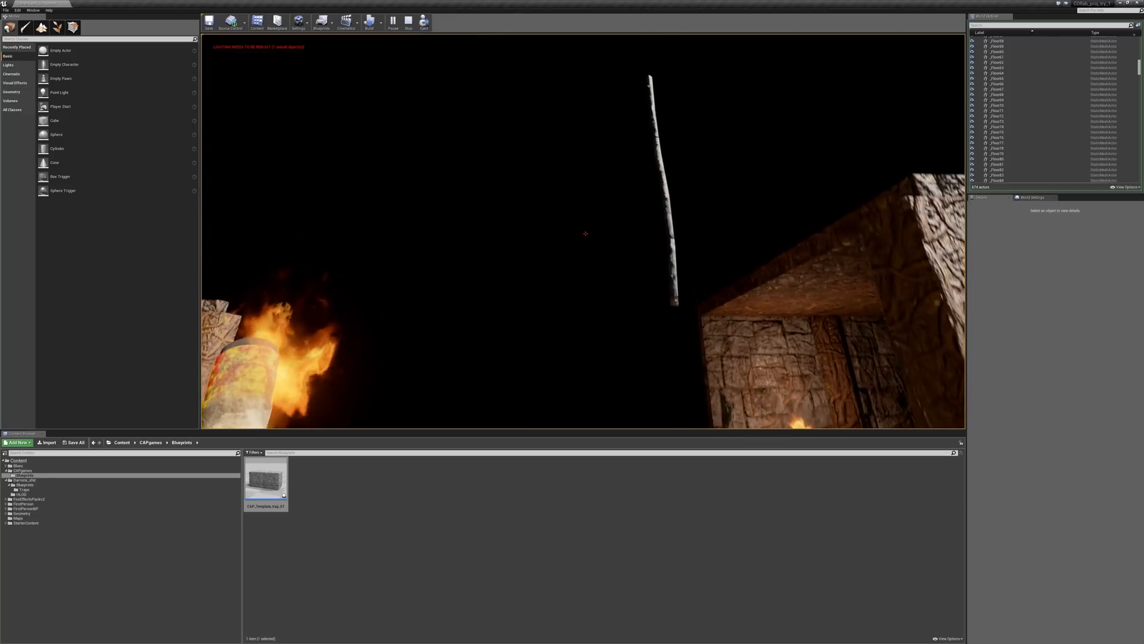
key(Escape)
Play the level from the stone floor near the wooden wall and walk through the dark corridor towards the stone staircase
right_click(669, 337)
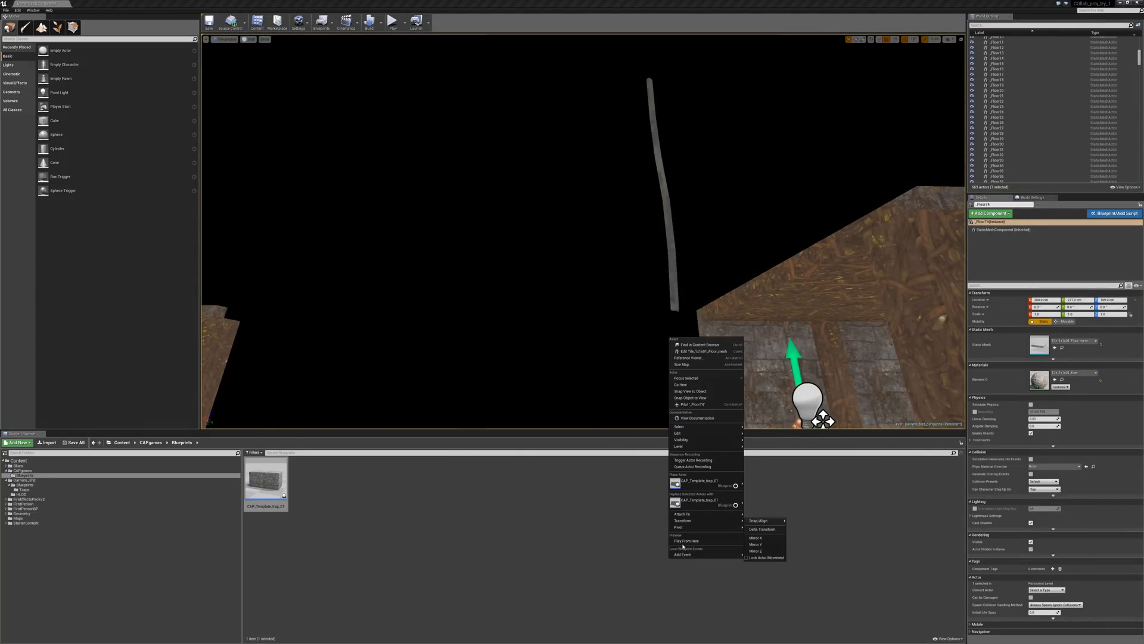
click(686, 540)
key(w)
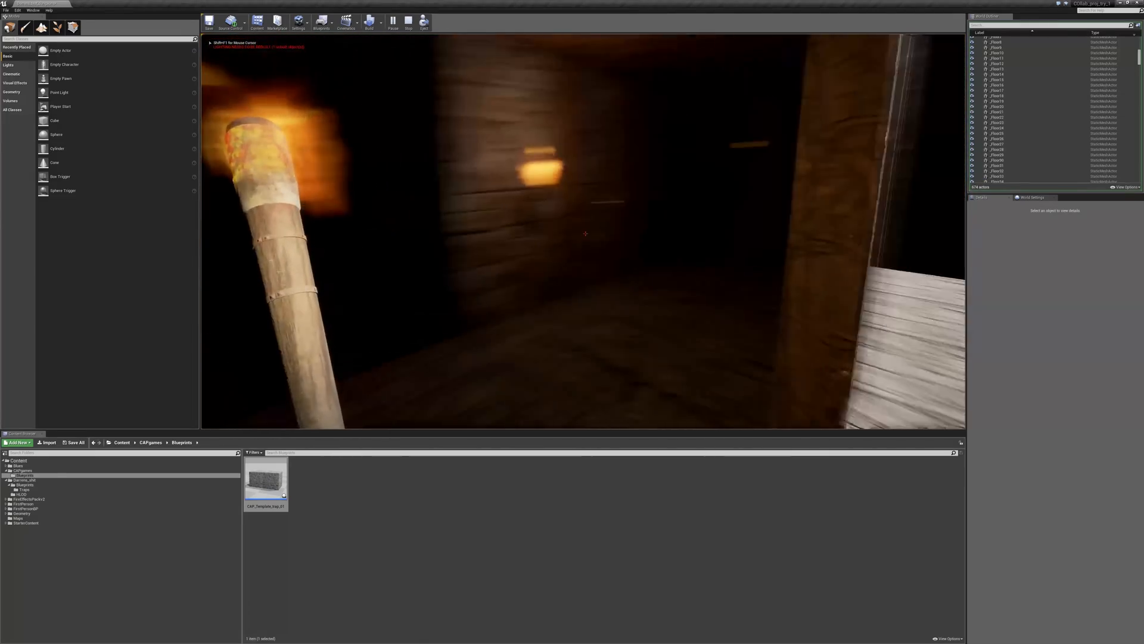
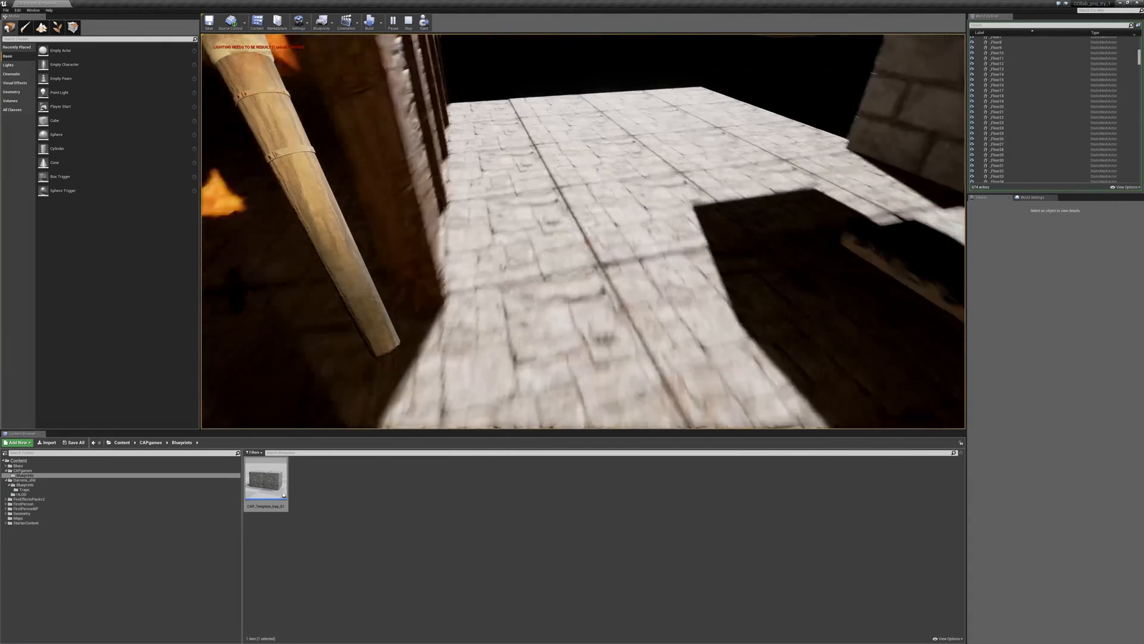
key(w)
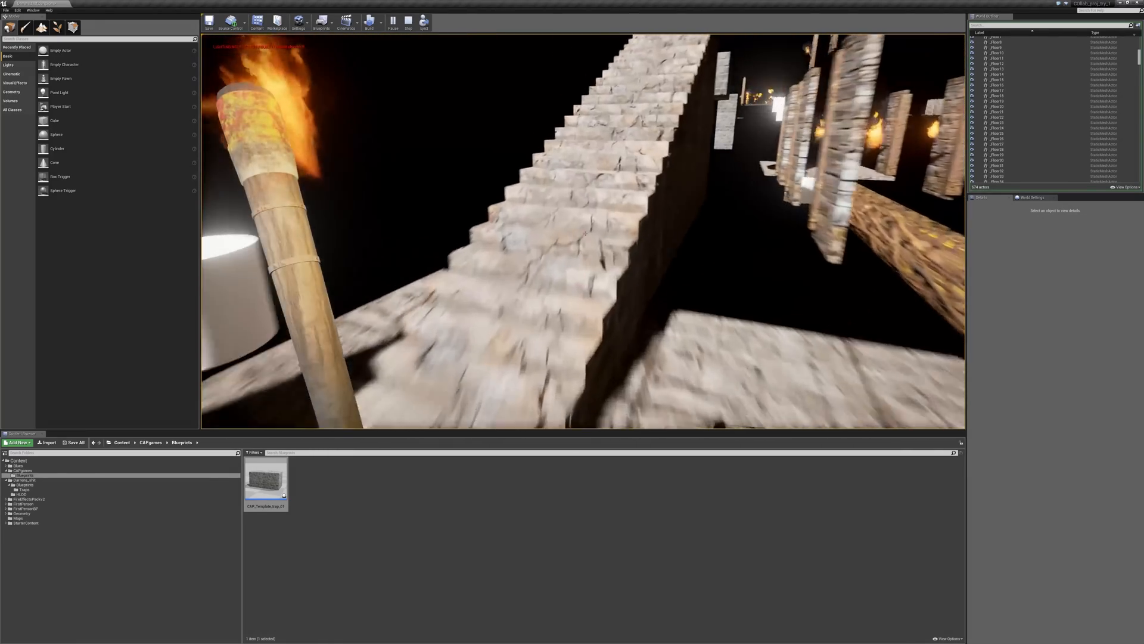
key(w)
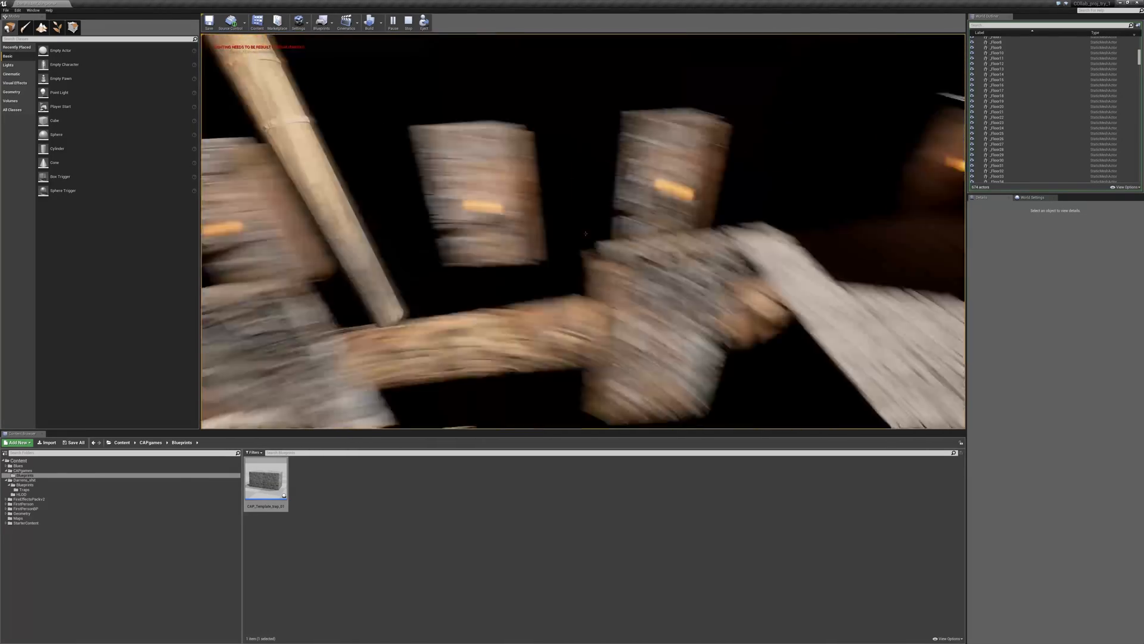
Walk past the timber-framed stone walls onto the wide wooden floor and inspect the stone line pattern set into it
key(w)
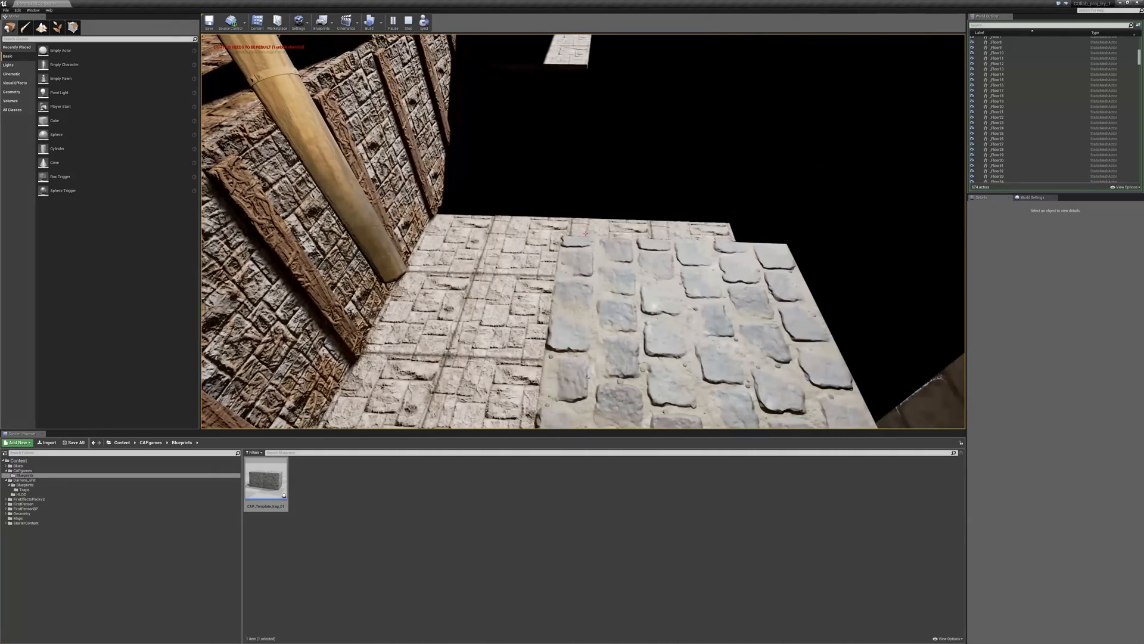
key(w)
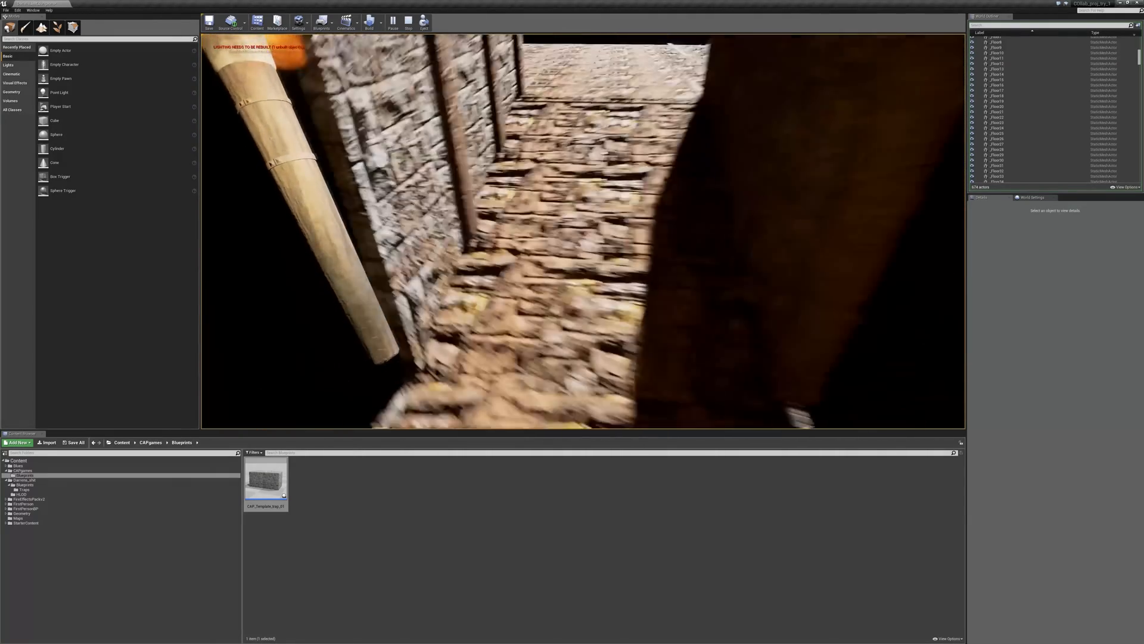
key(w)
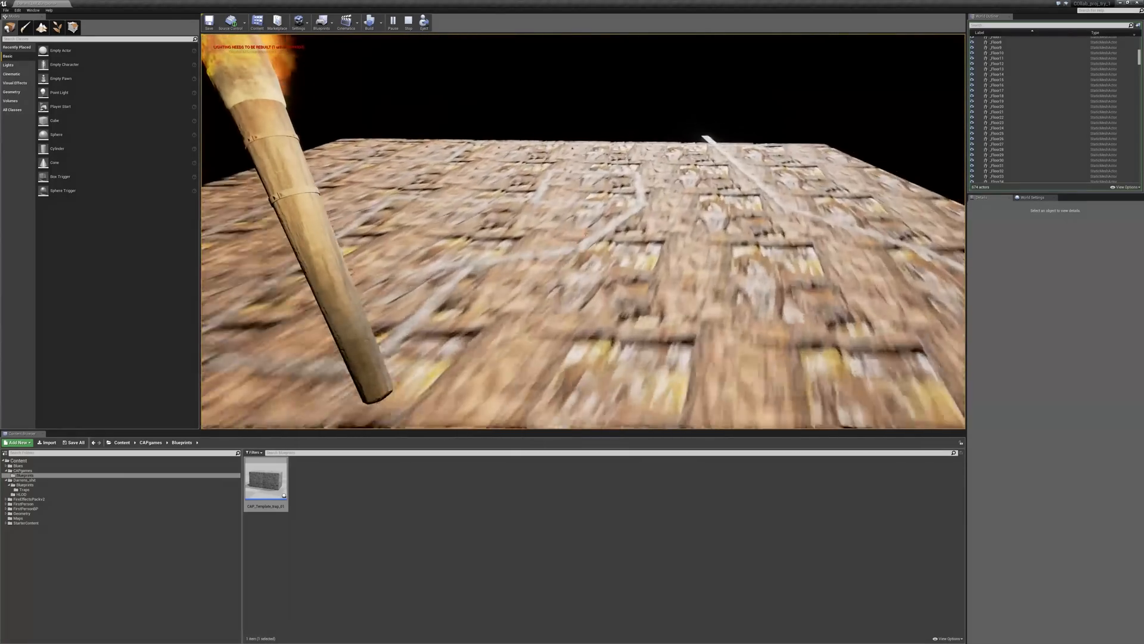
key(w)
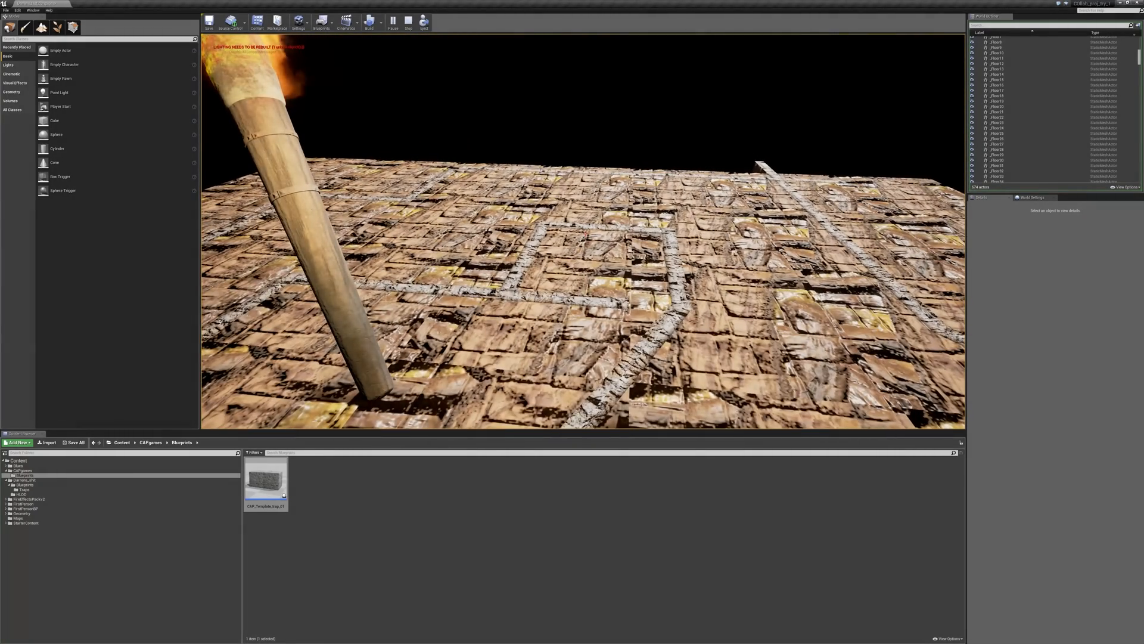
key(w)
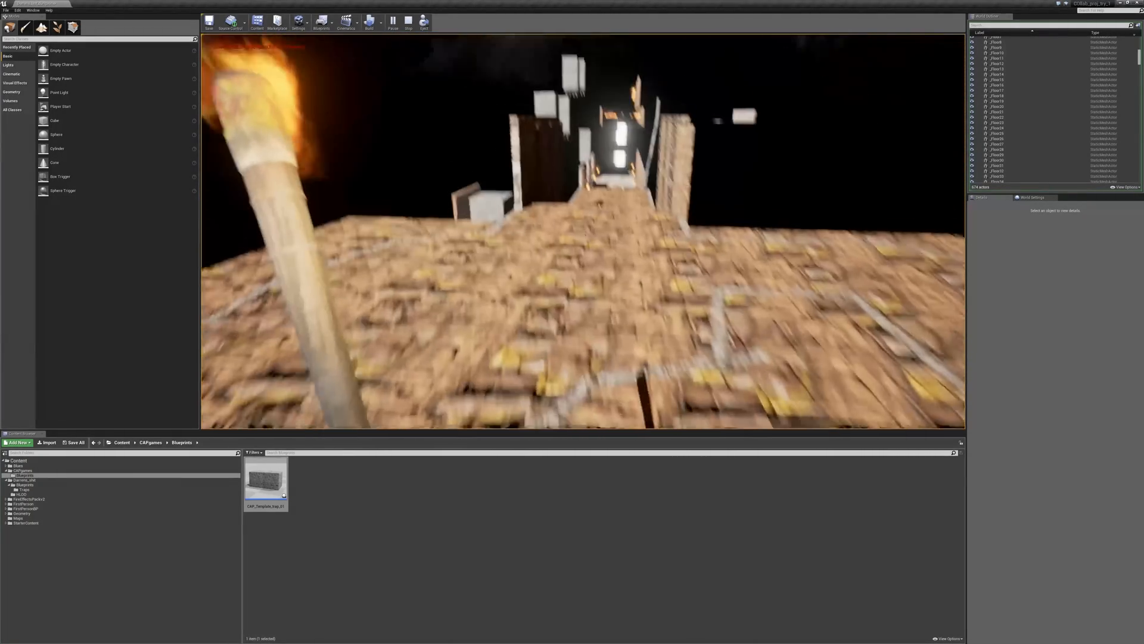
key(w)
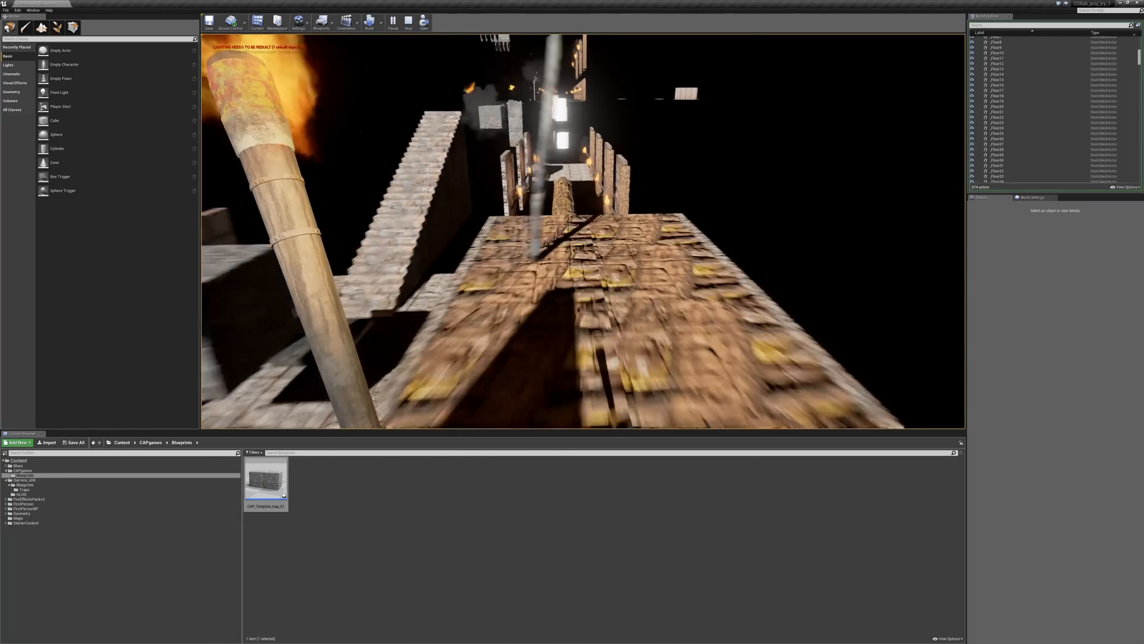
Look around the tall pole and the edge of the wooden floor, and head back towards the staircase
key(s)
key(w)
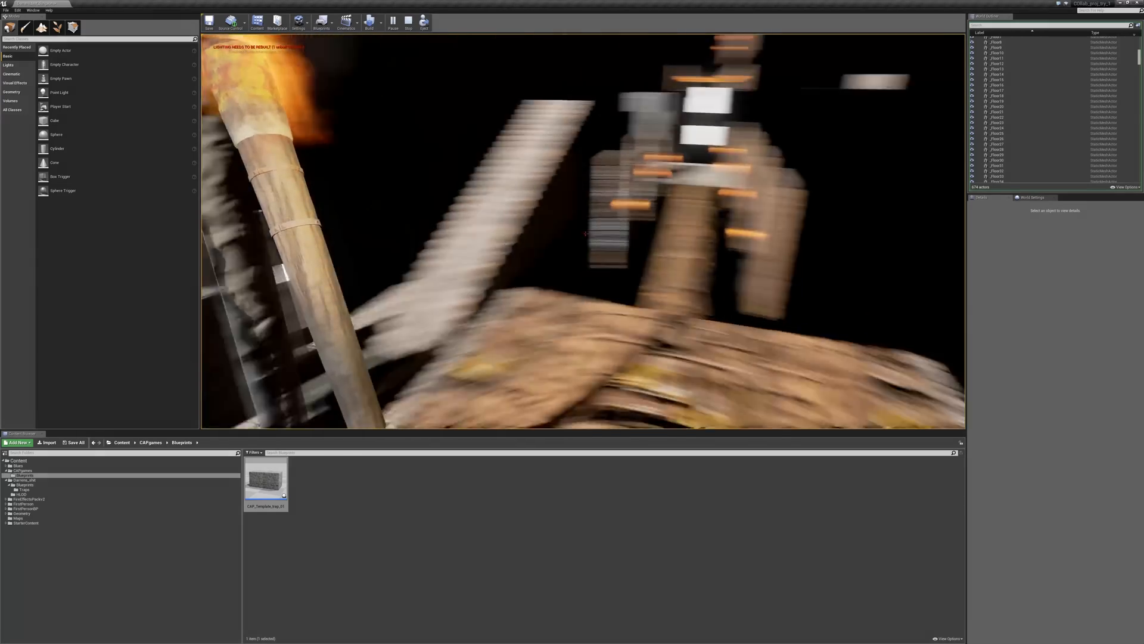
key(w)
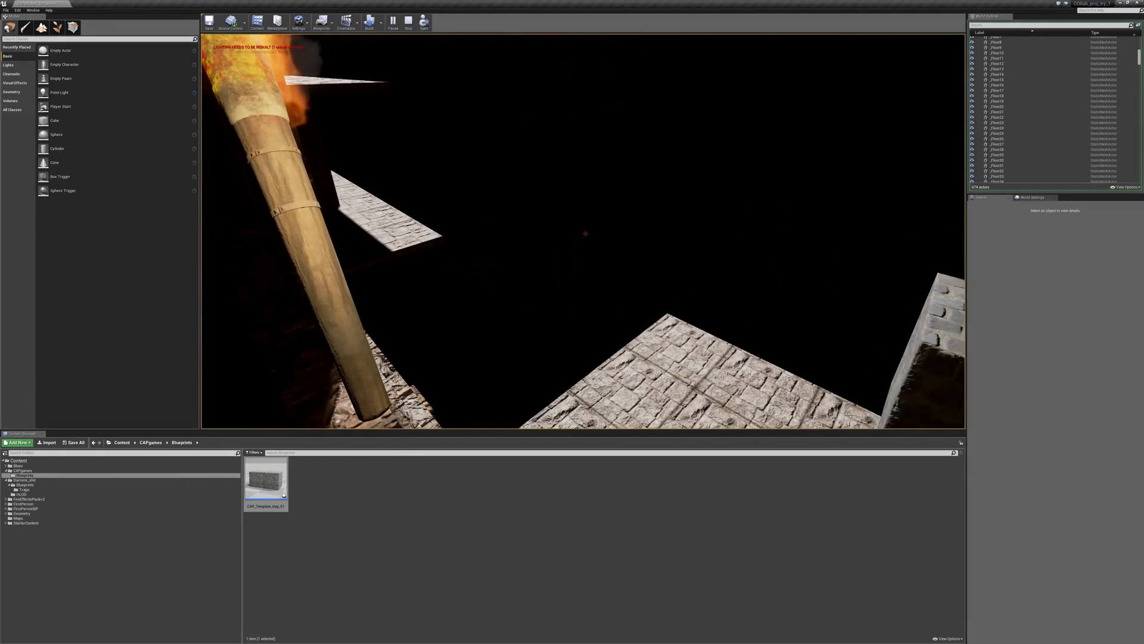
key(w)
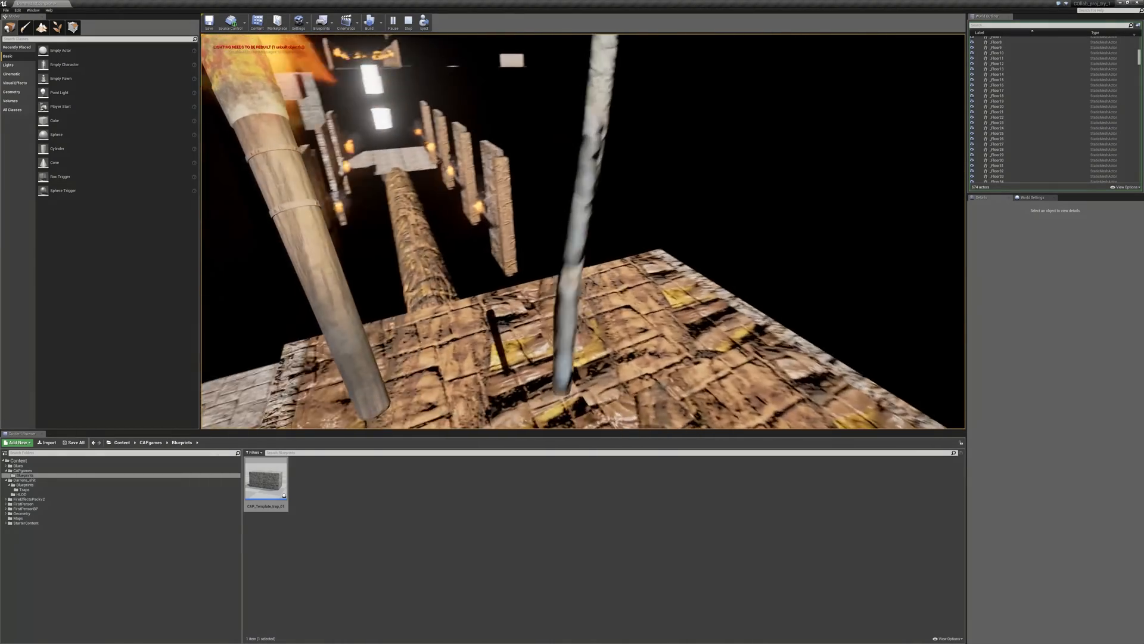
key(w)
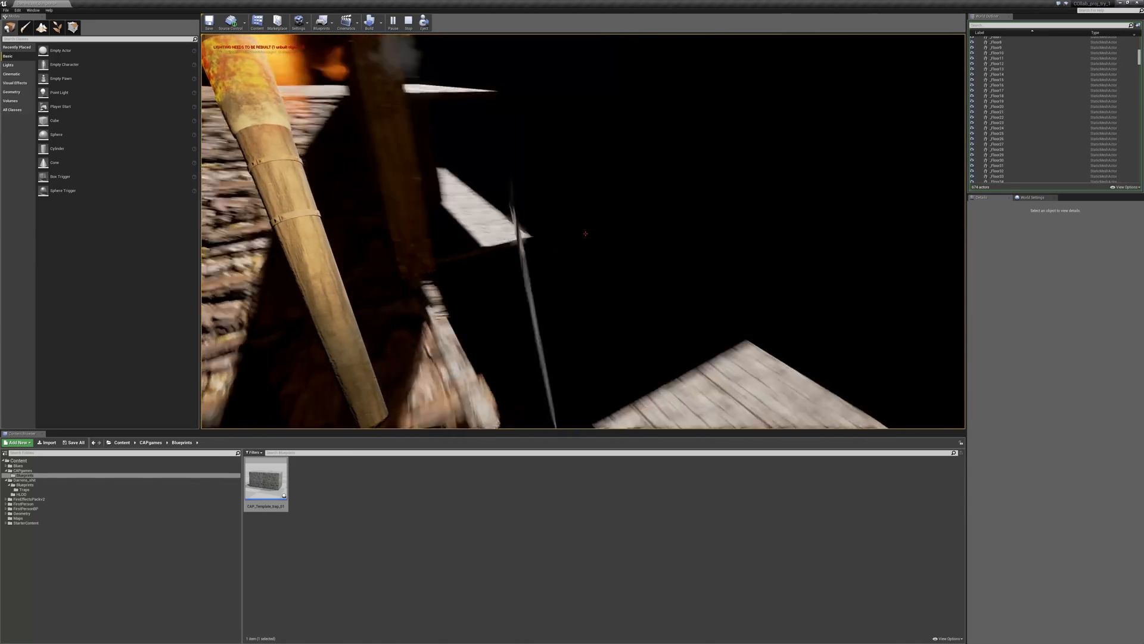
key(w)
key(space)
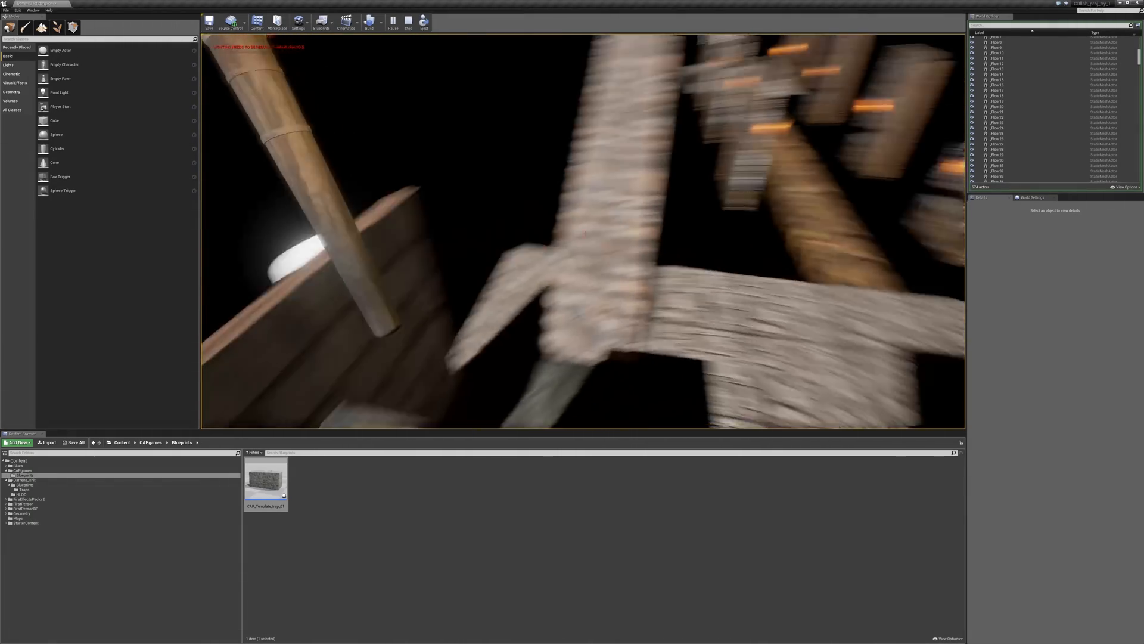
Climb the stone staircase and test the moving spiked stone block trap at its upper end
key(w)
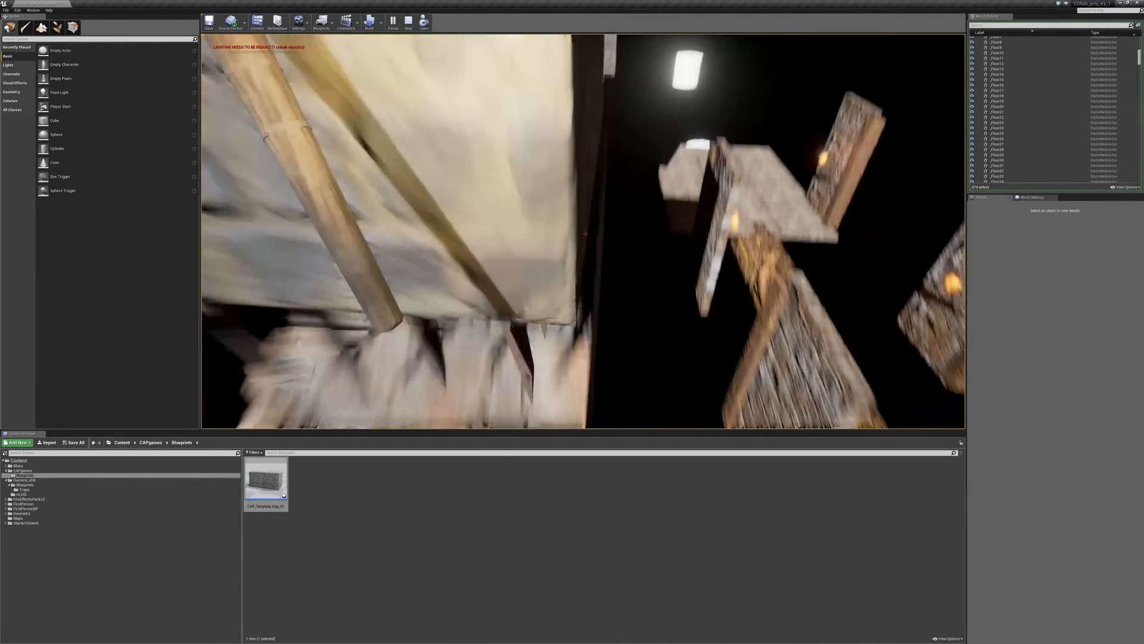
key(w)
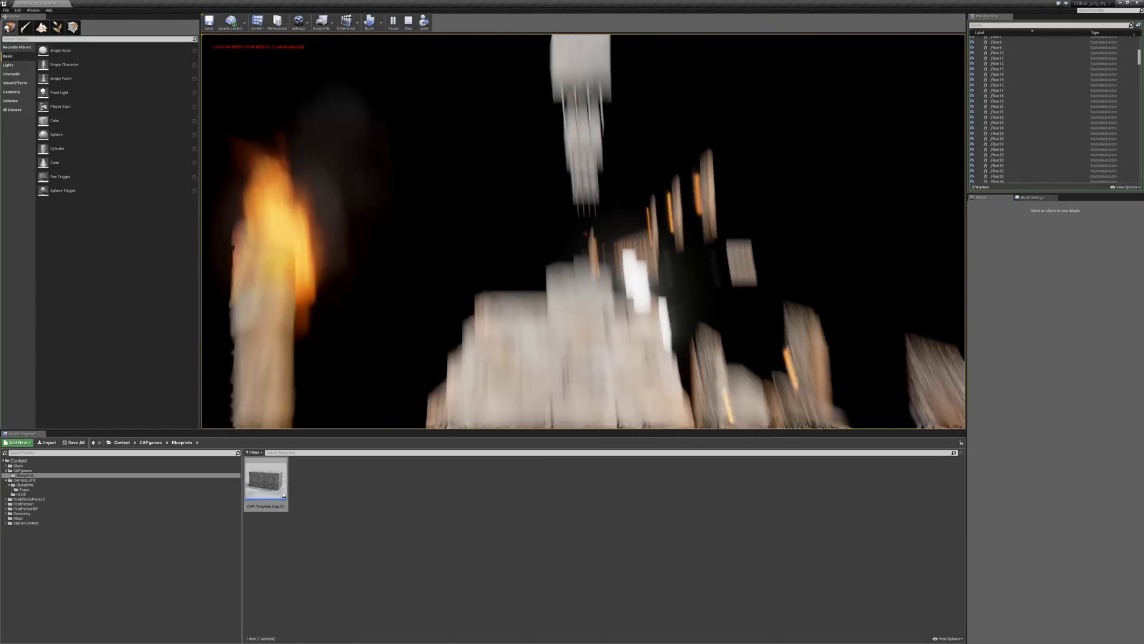
key(w)
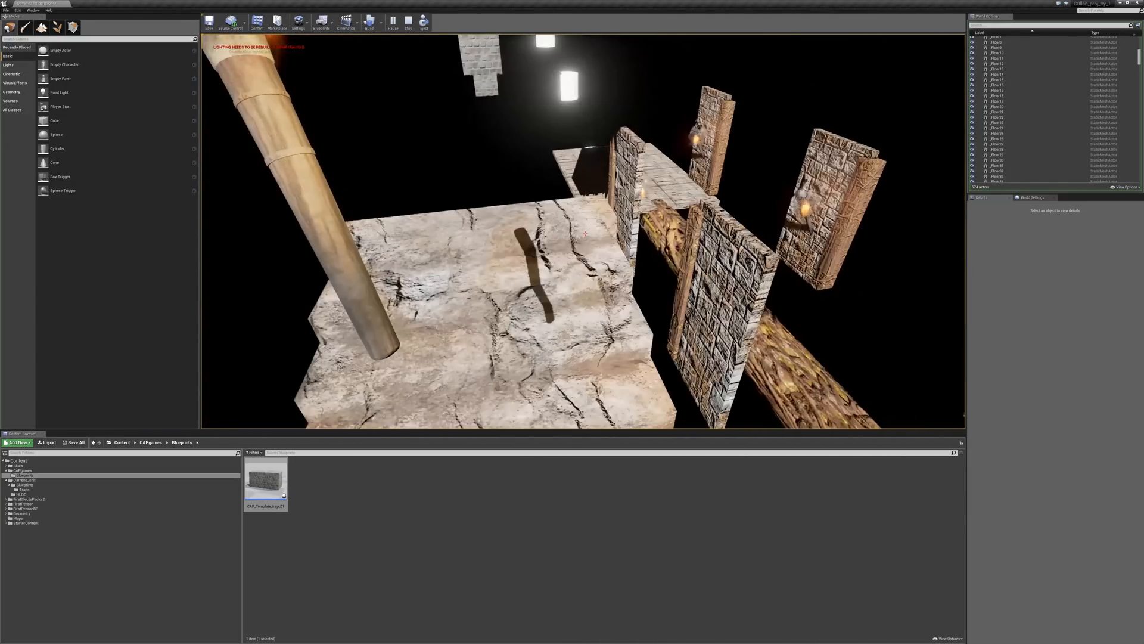
key(w)
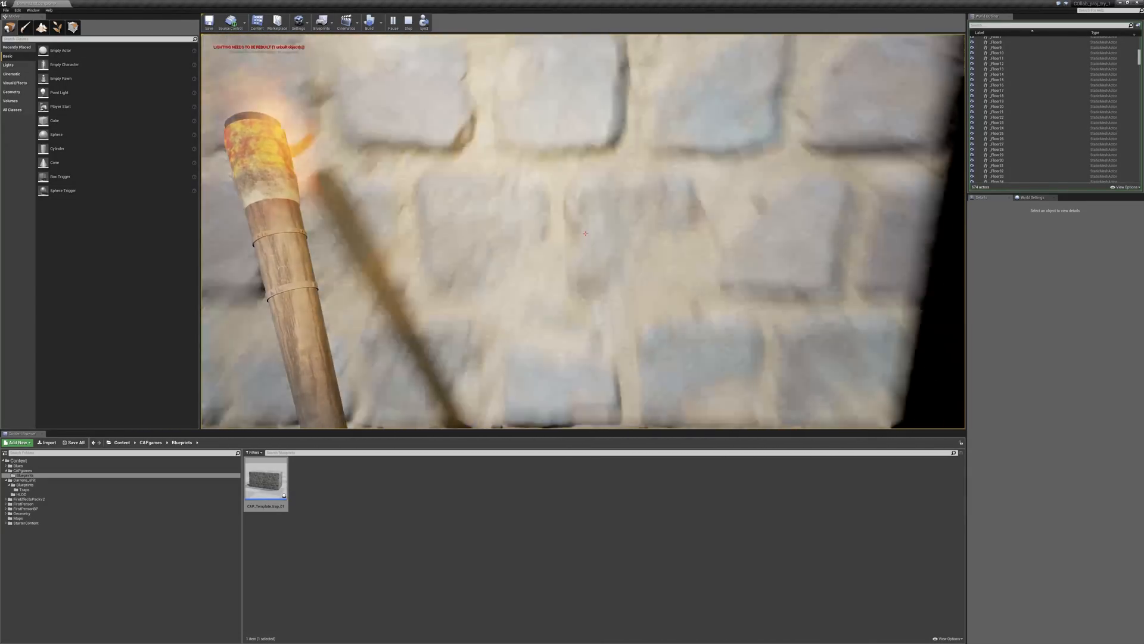
key(s)
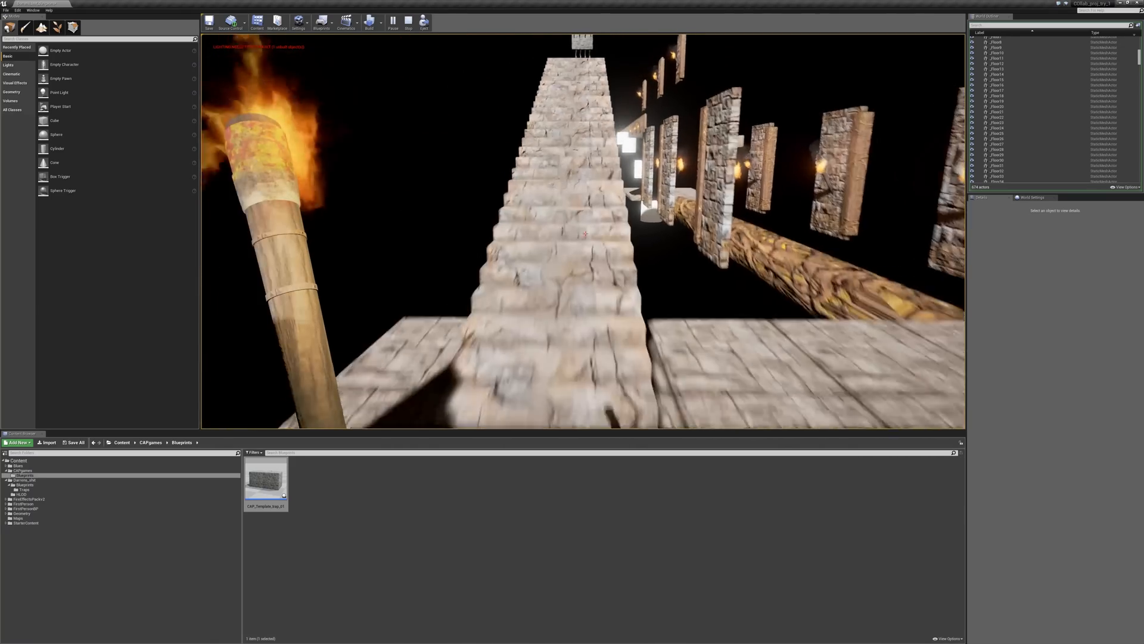
key(w)
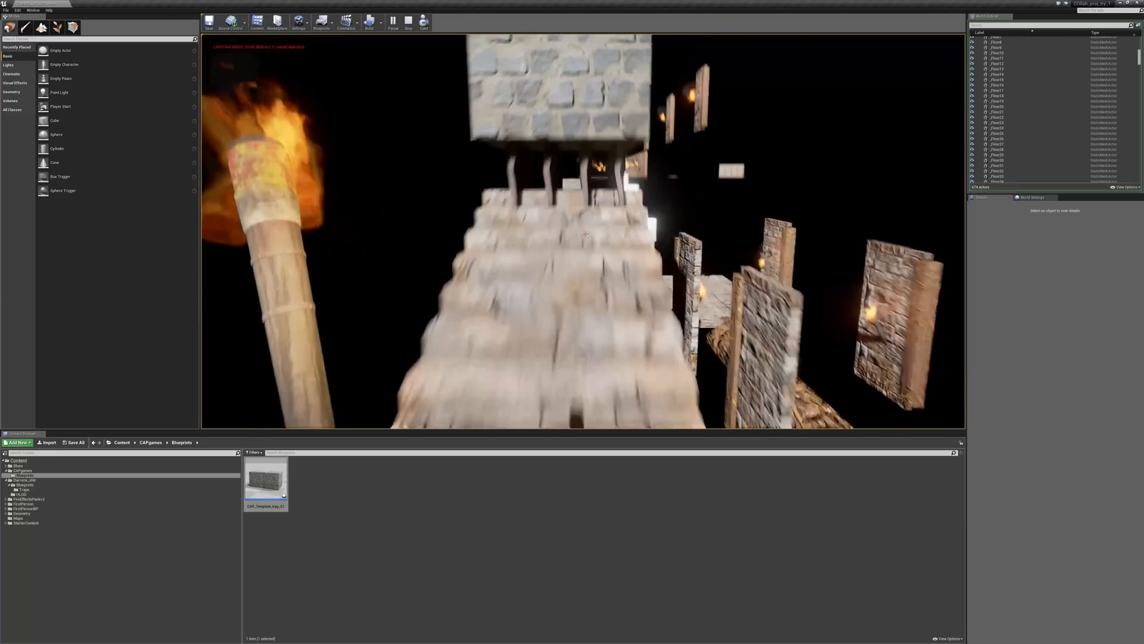
key(s)
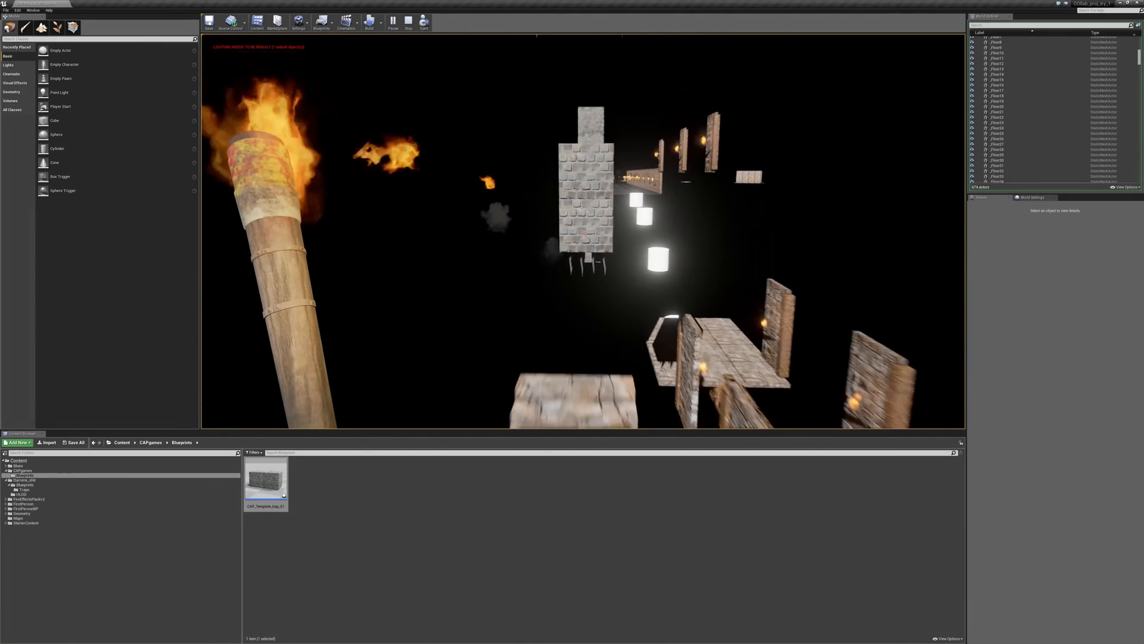
Walk through the torch-lit corridor and cross the log bridge between the hanging walls to the stone platform
key(w)
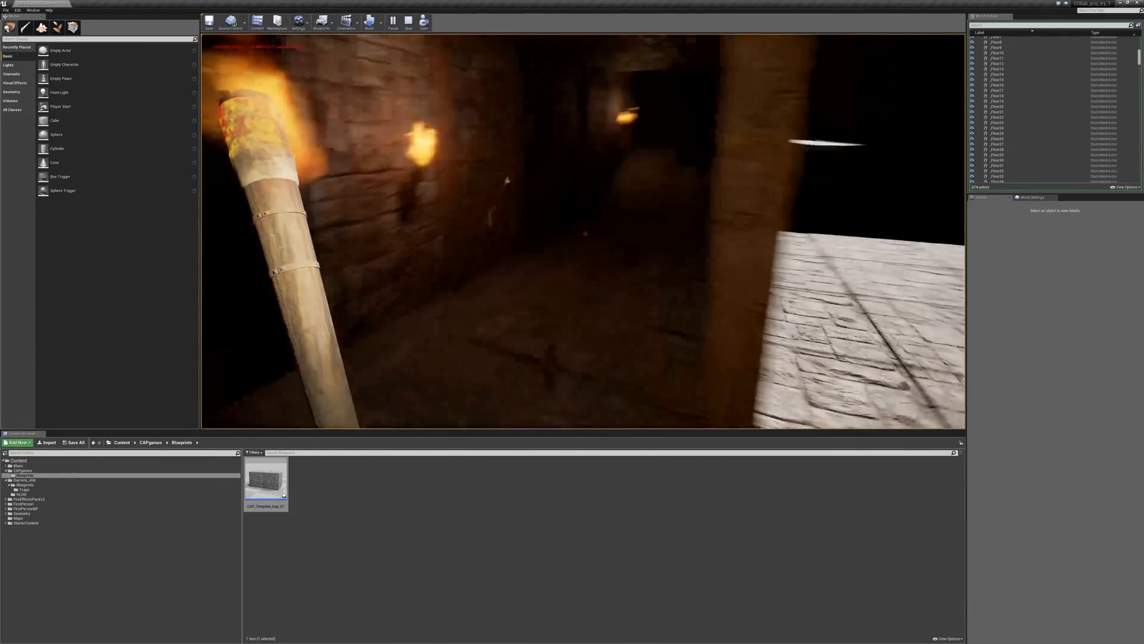
key(w)
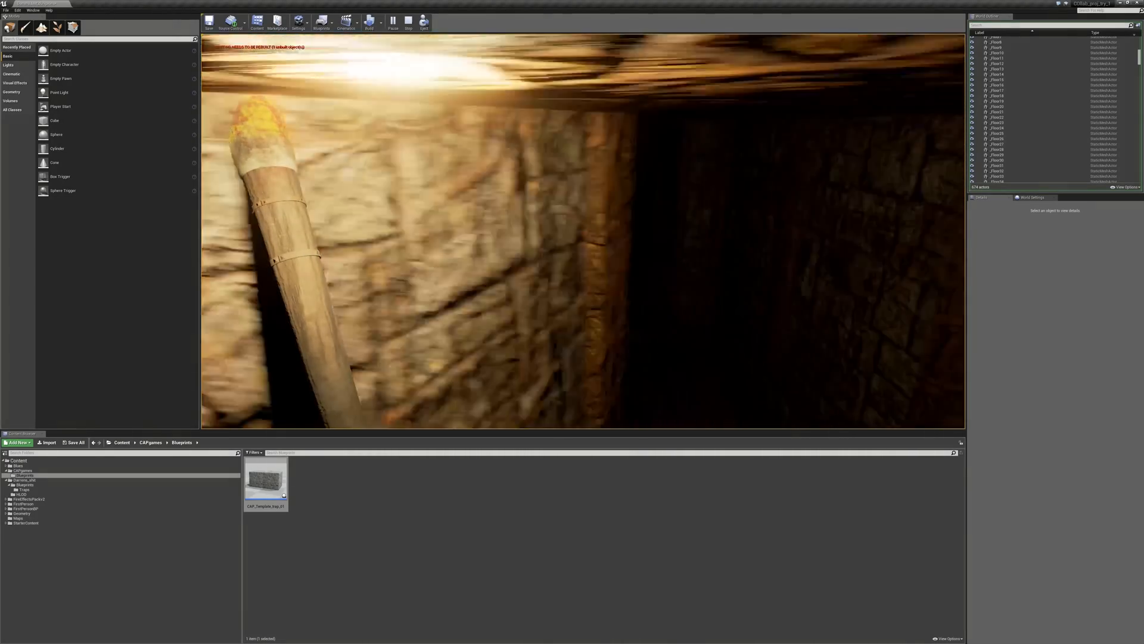
key(a)
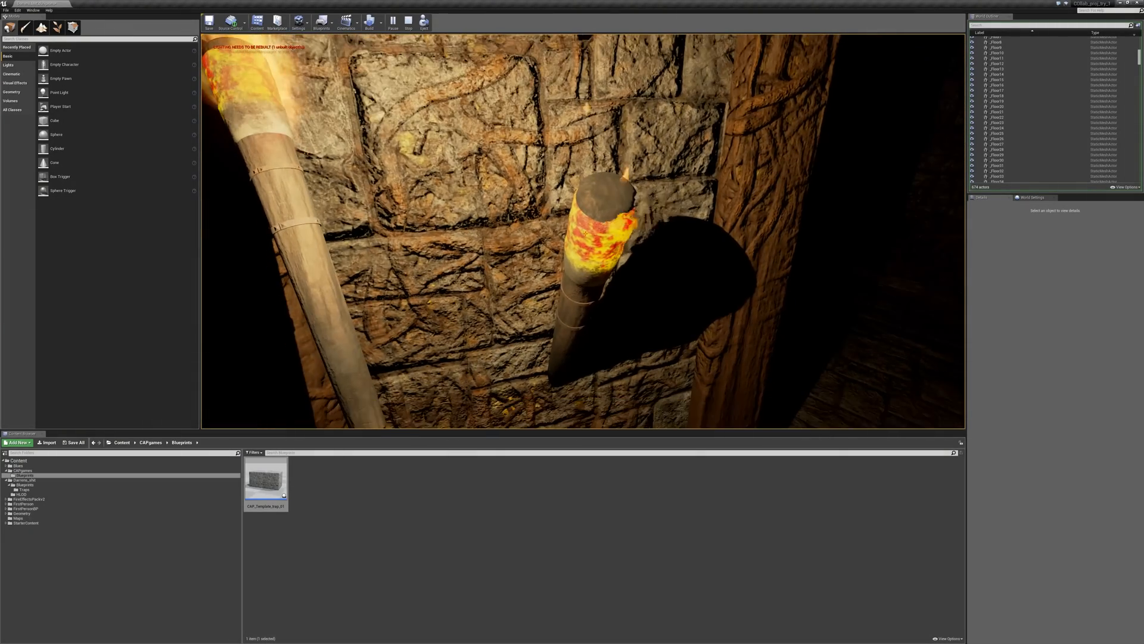
key(w)
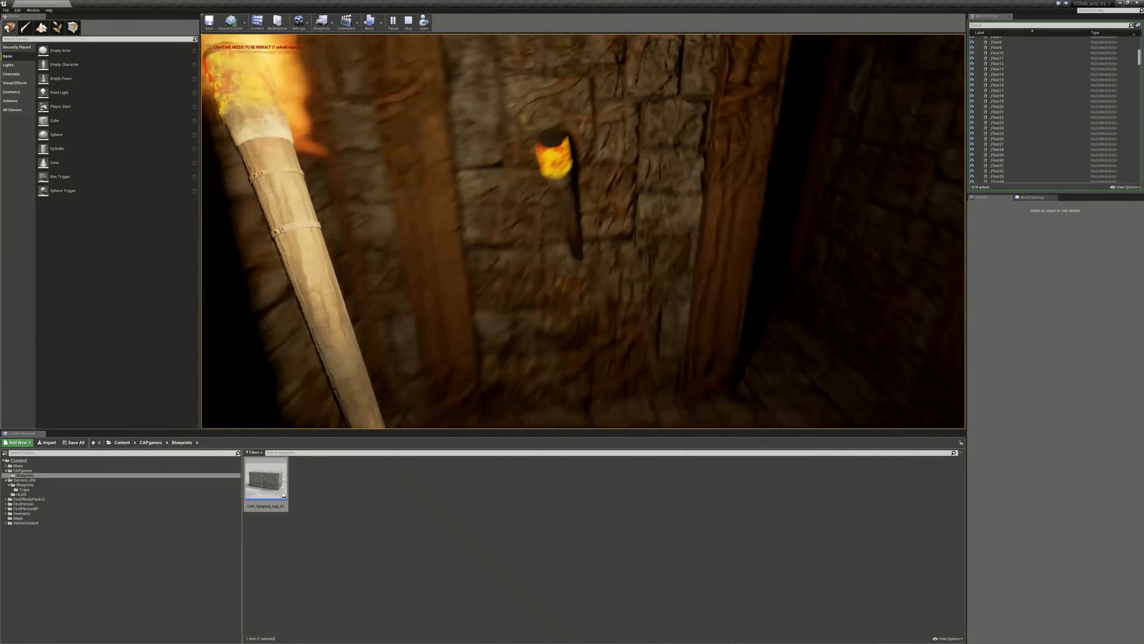
key(w)
key(w)
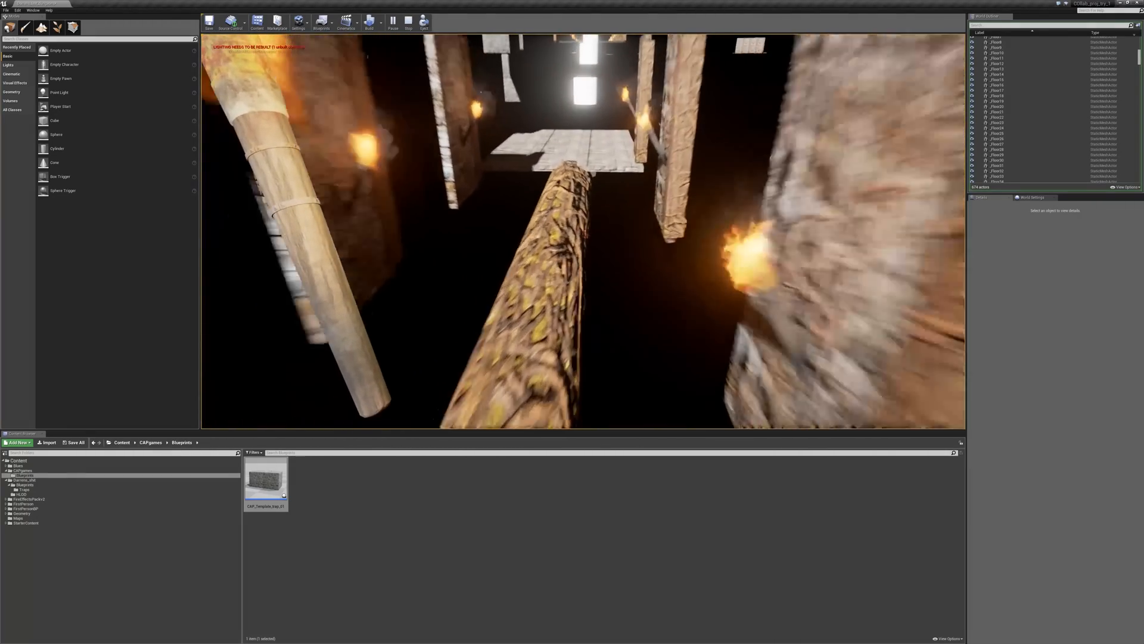
key(w)
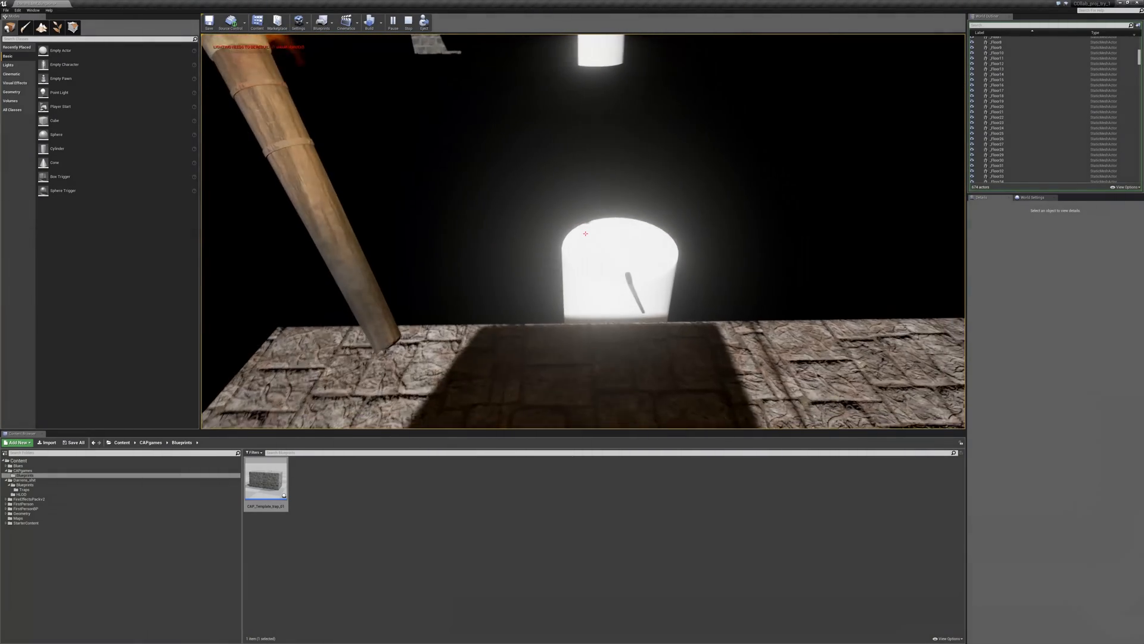
Try jumping from the stone platform across the glowing white cylinders, and stop playing
key(w)
key(space)
key(space)
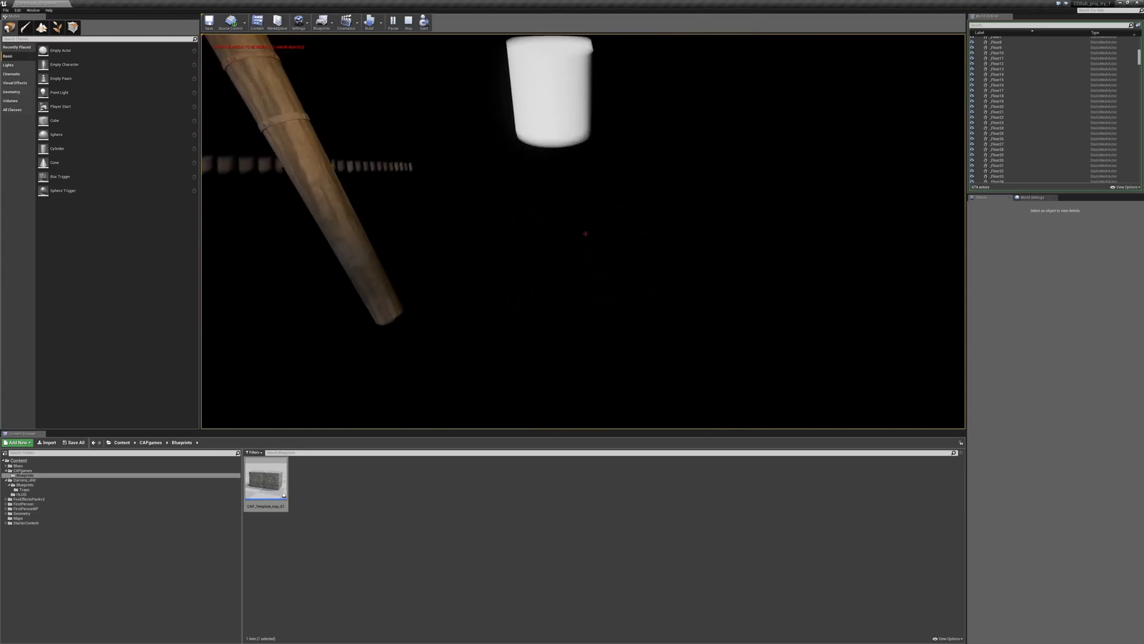
key(w)
key(space)
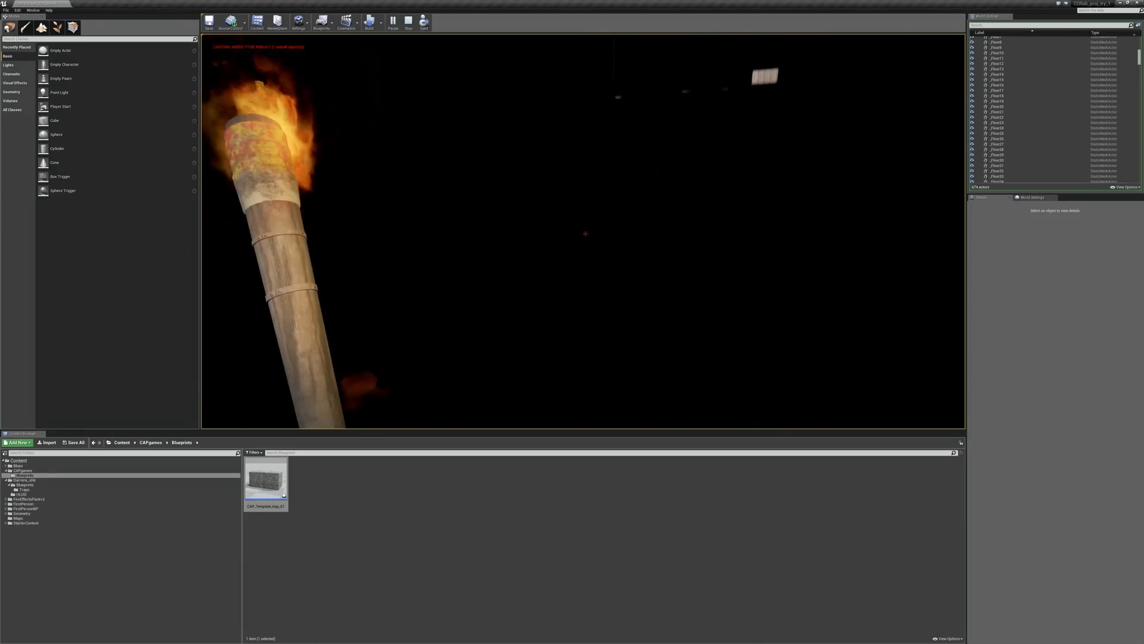
key(Escape)
Look over the staircase and log bridge in the editor and select the first Jumpy_Mc_Jumpface cylinder
right_drag(654, 318, 653, 318)
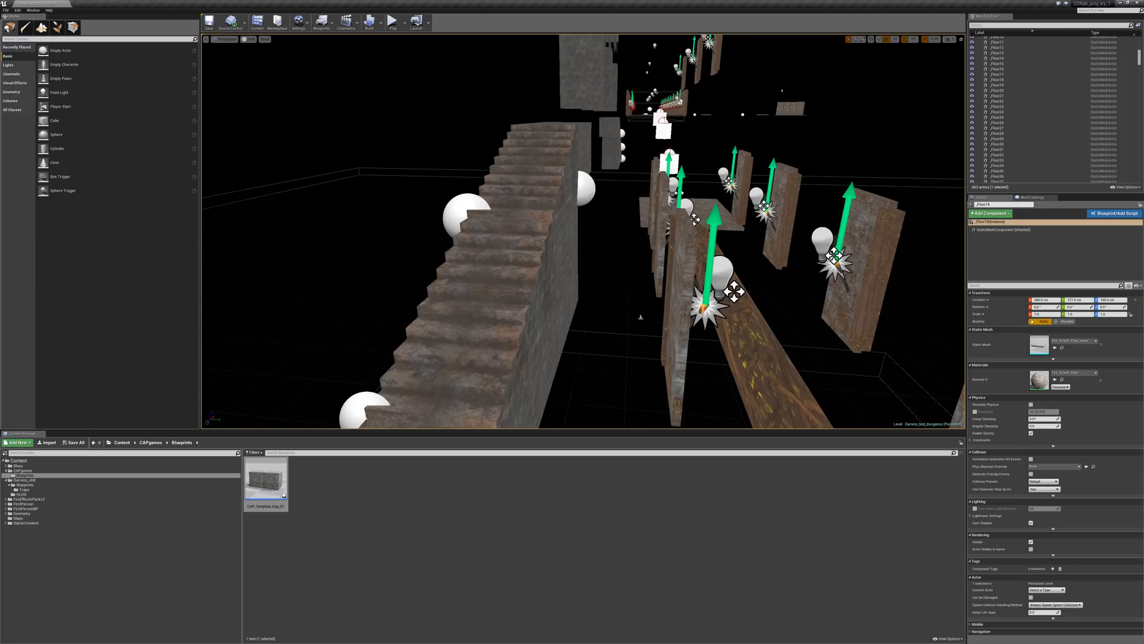
right_drag(783, 196, 622, 336)
click(541, 122)
Go into the long torch-lined corridor beyond the cylinders and select a VFX_fire_torch emitter on its wall
key(w)
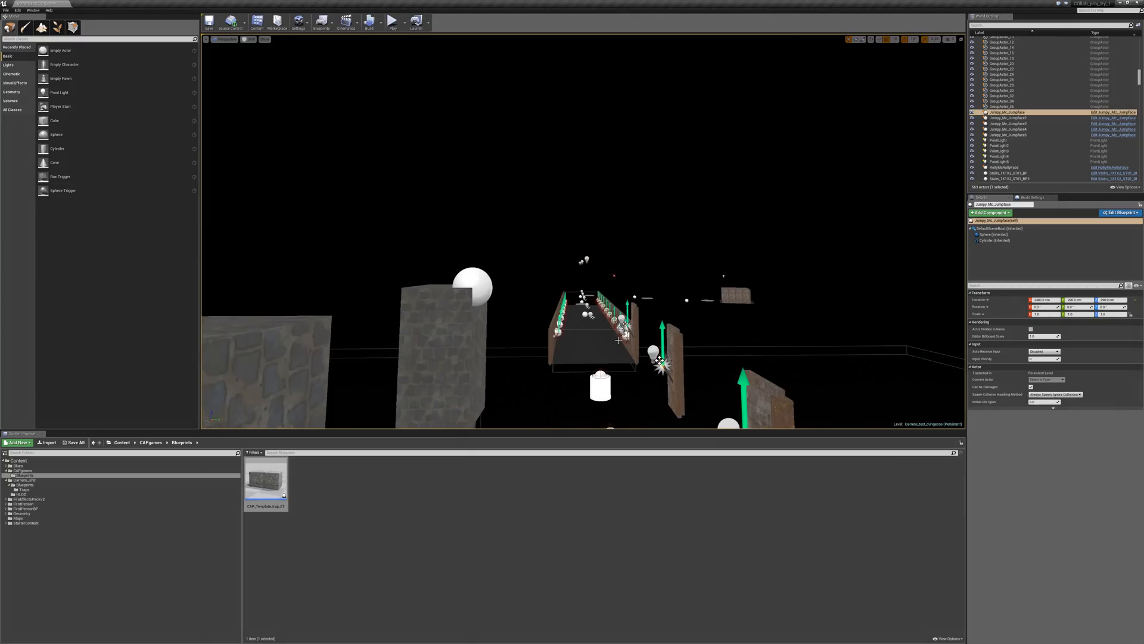
key(q)
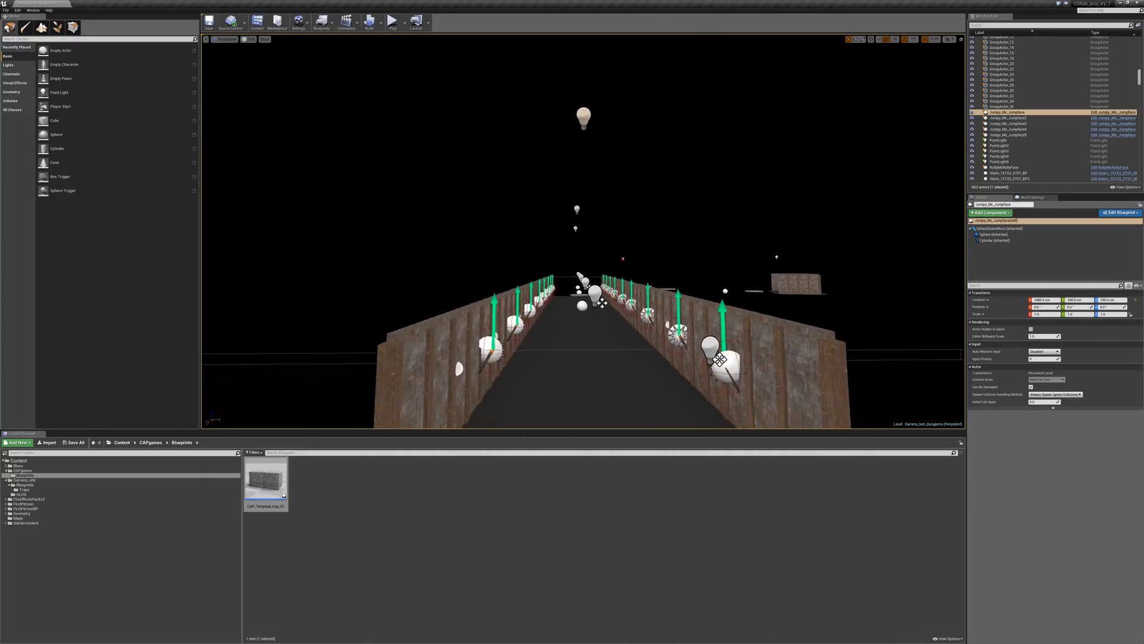
key(d)
key(w)
click(703, 277)
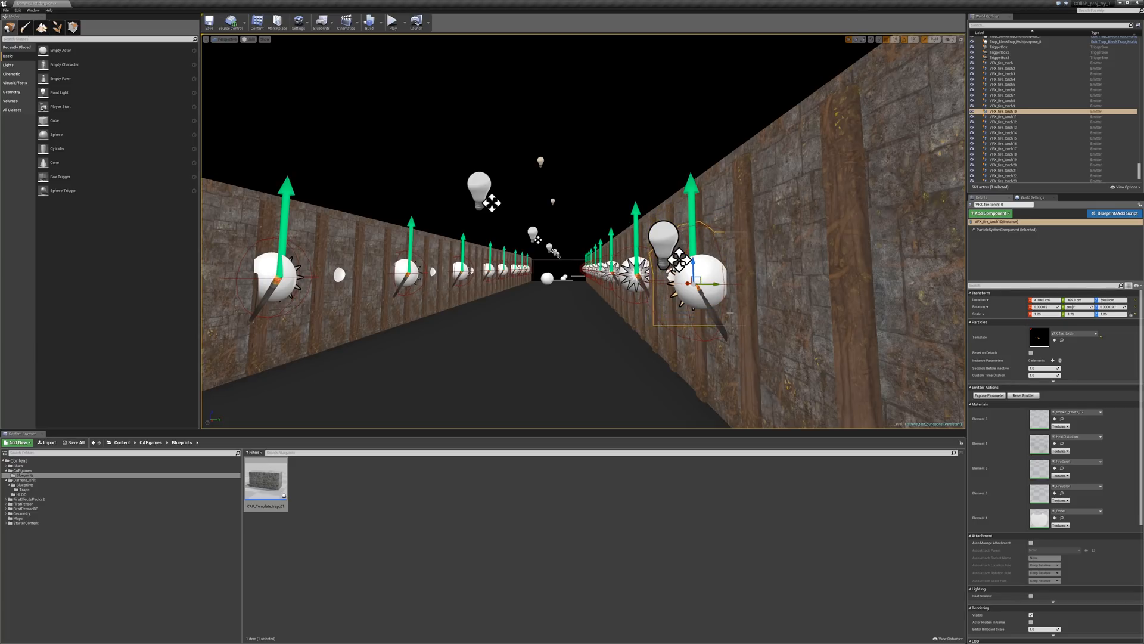
Look over the torch-lined corridor and the cylinder gap, and select the FirstPersonCharacter at the level's start
right_drag(732, 309, 688, 308)
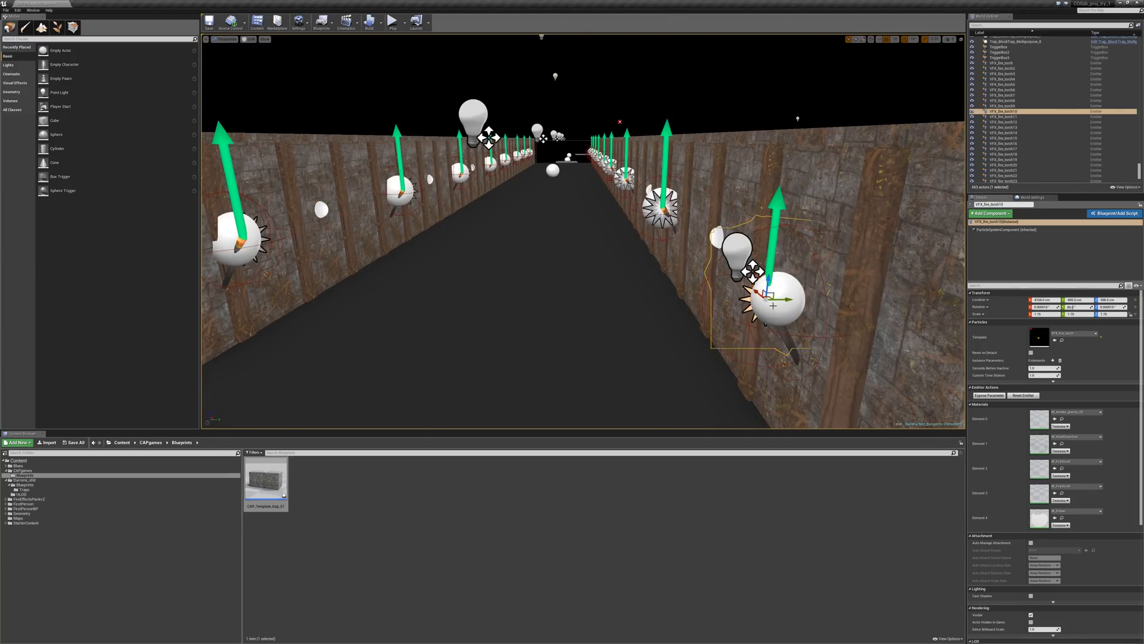
right_drag(773, 306, 773, 306)
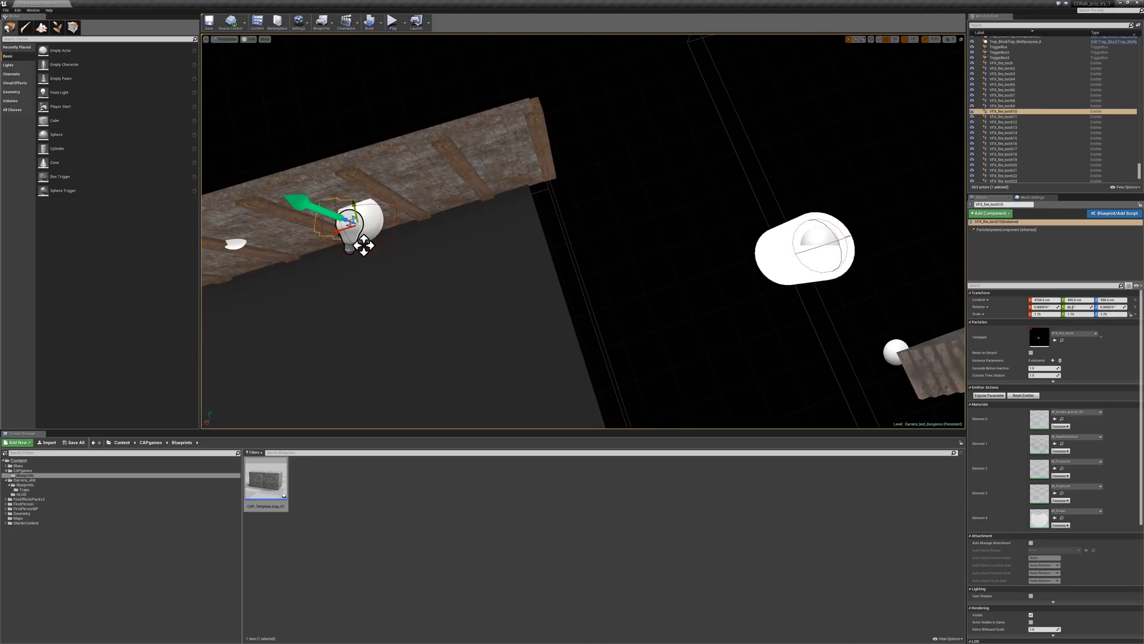
right_drag(713, 356, 714, 356)
key(w)
right_drag(615, 349, 632, 306)
key(w)
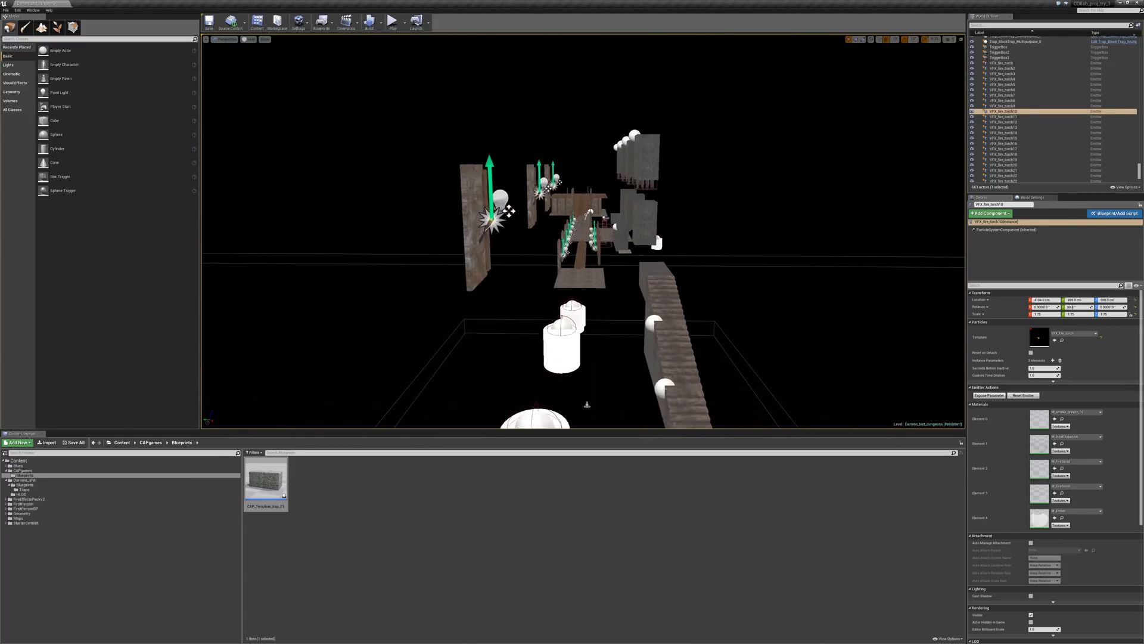
right_drag(632, 306, 633, 307)
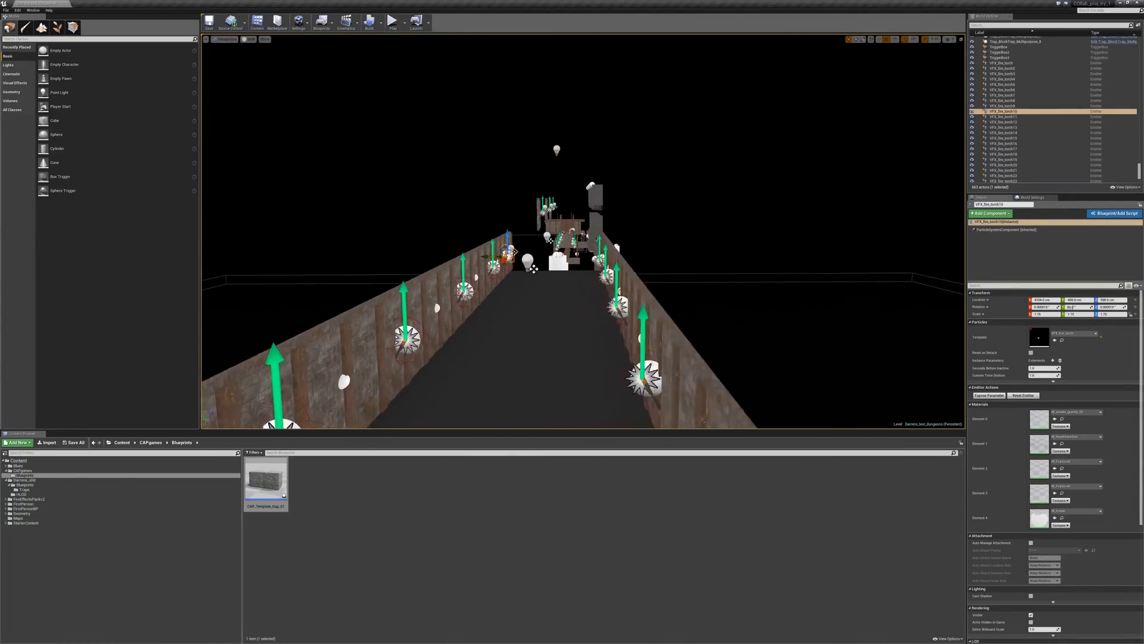
right_drag(632, 306, 634, 273)
click(509, 228)
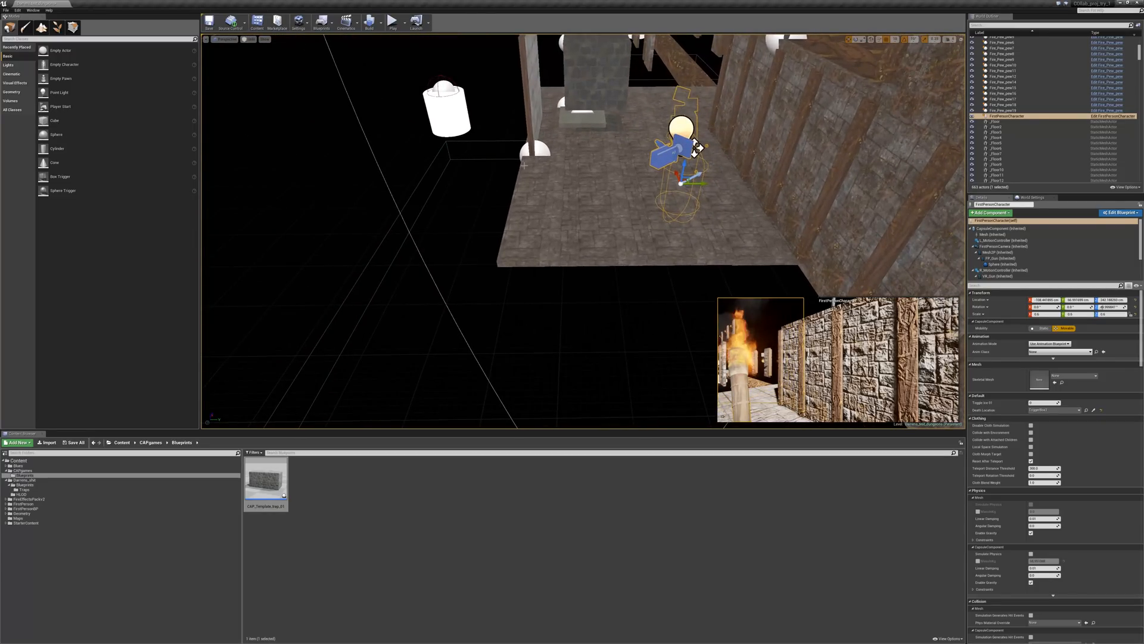
Survey the route from the cylinders over the log bridge to the starting platform, and return past the staircase to the torch-lined corridor
right_drag(578, 171, 570, 307)
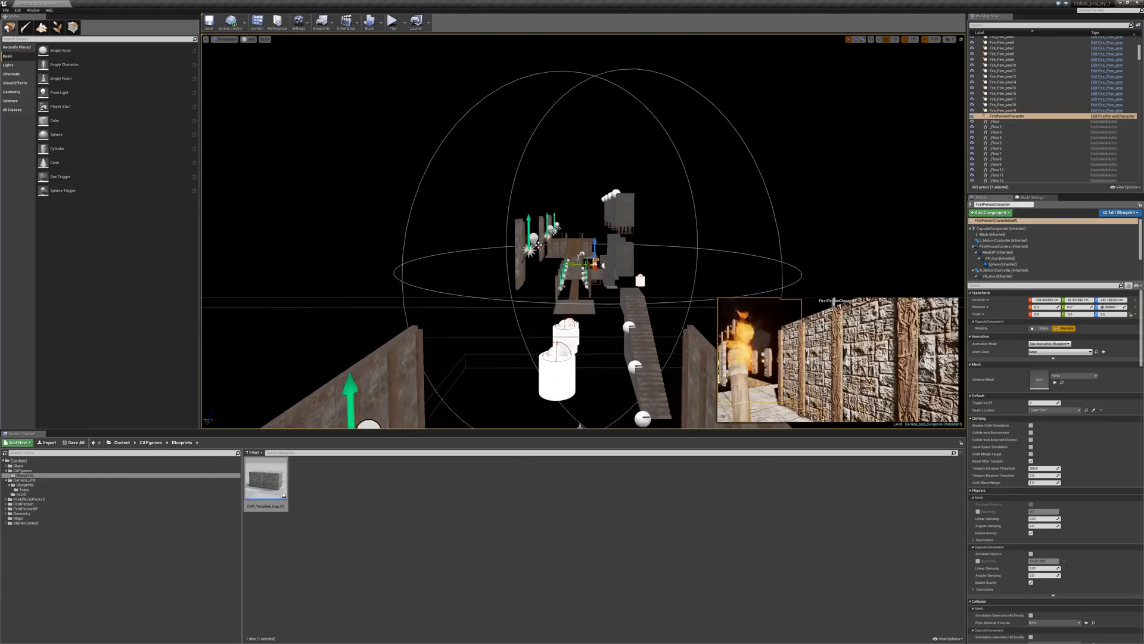
key(w)
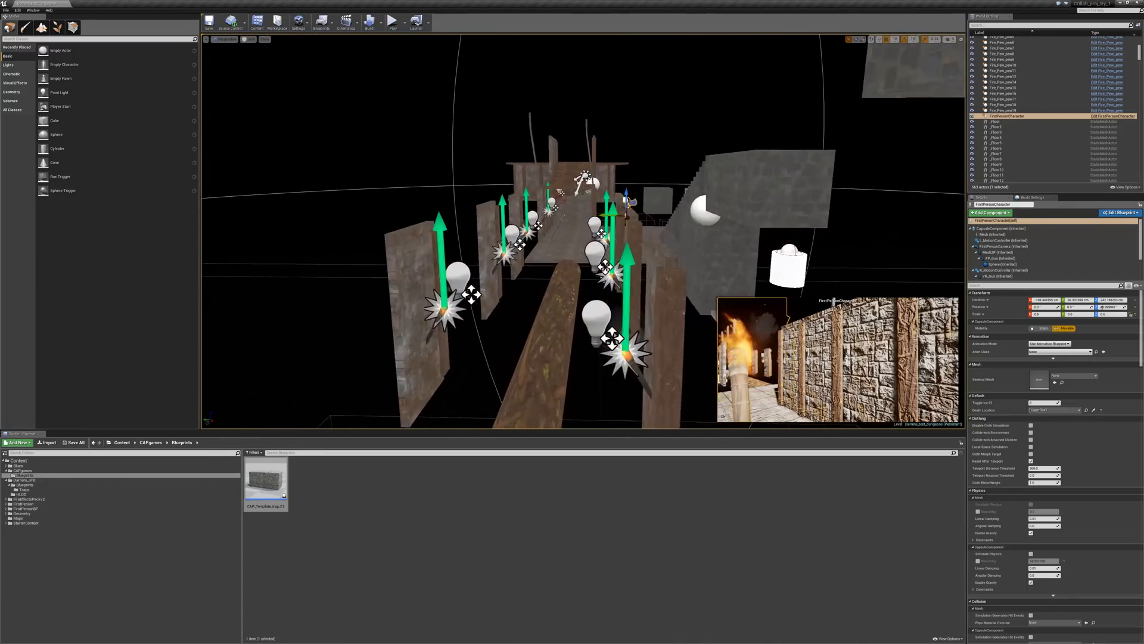
key(w)
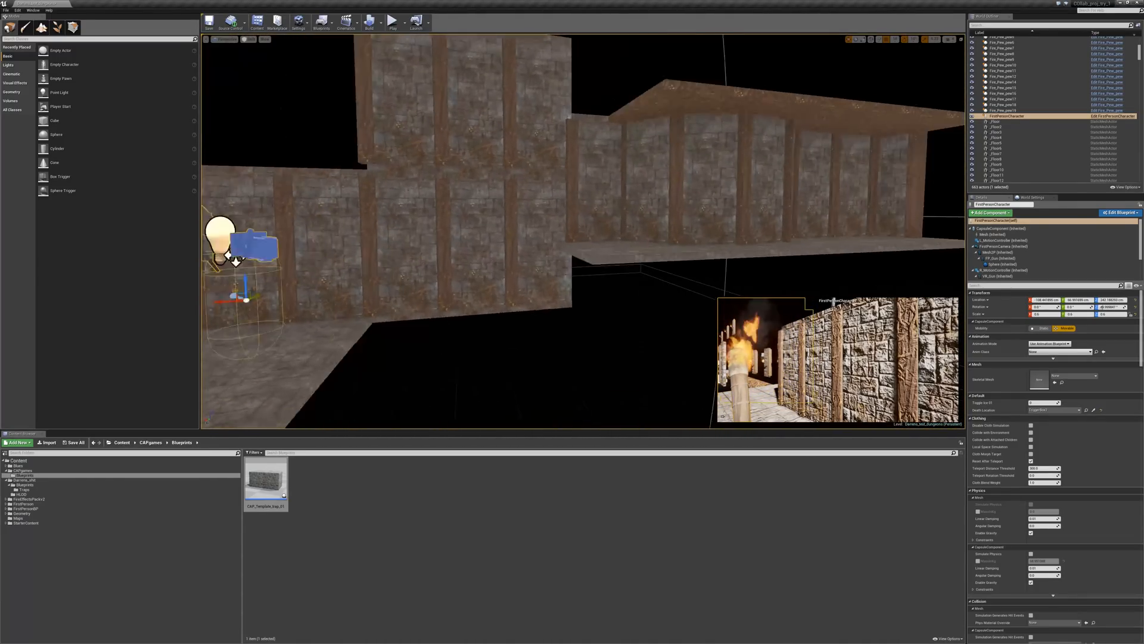
key(w)
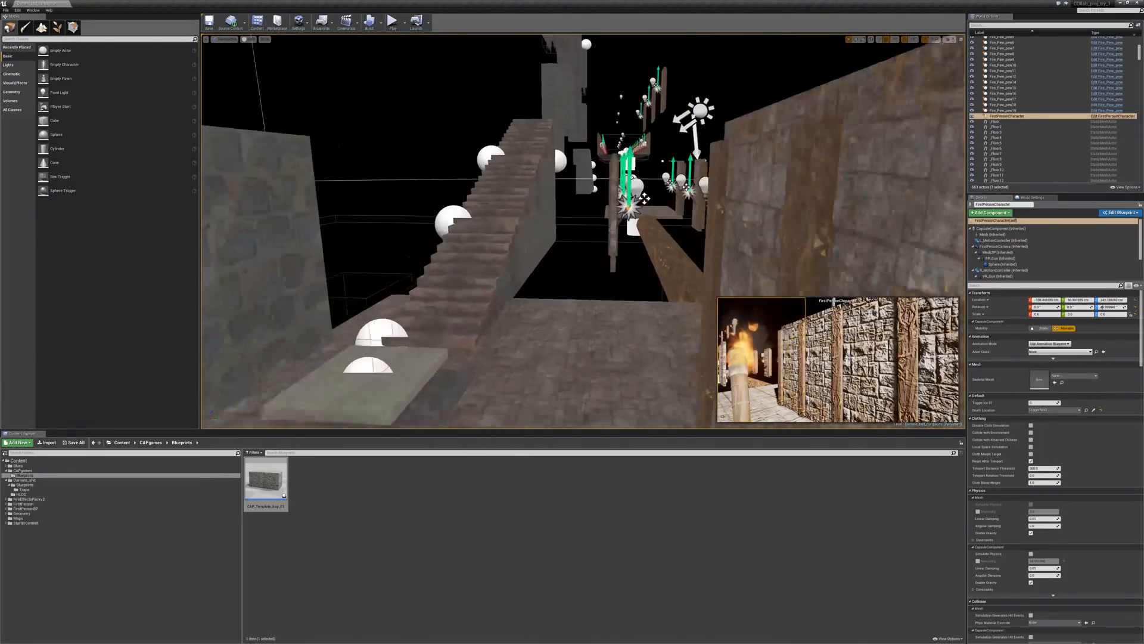
key(w)
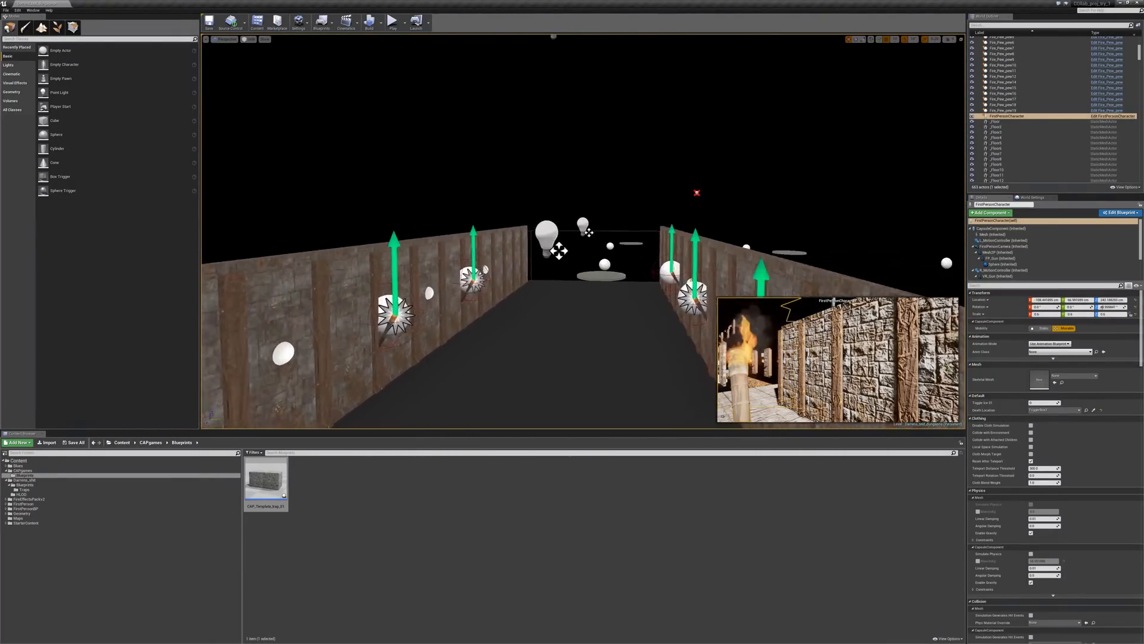
Examine the roofed starting area, the hanging spiked blocks and the long torch-lined corridor from above
key(s)
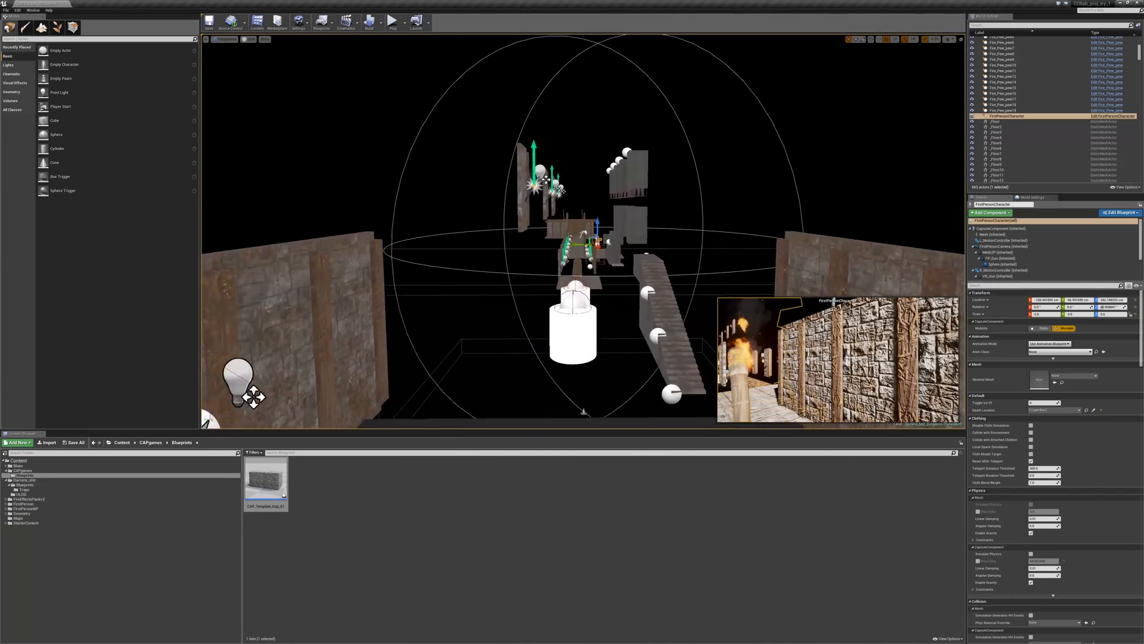
key(w)
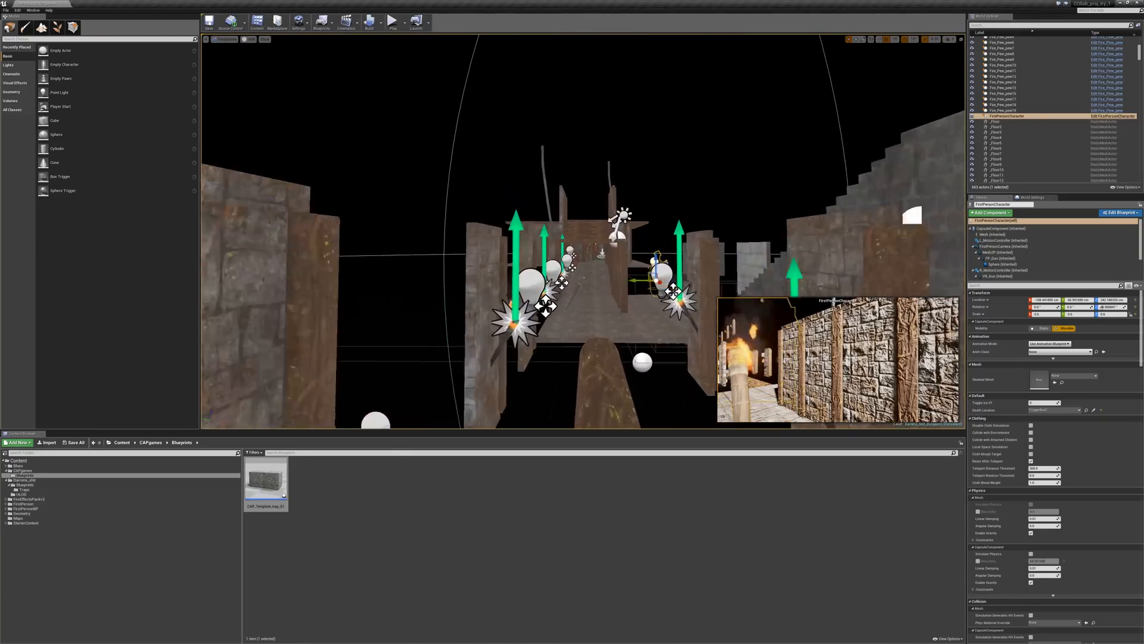
key(w)
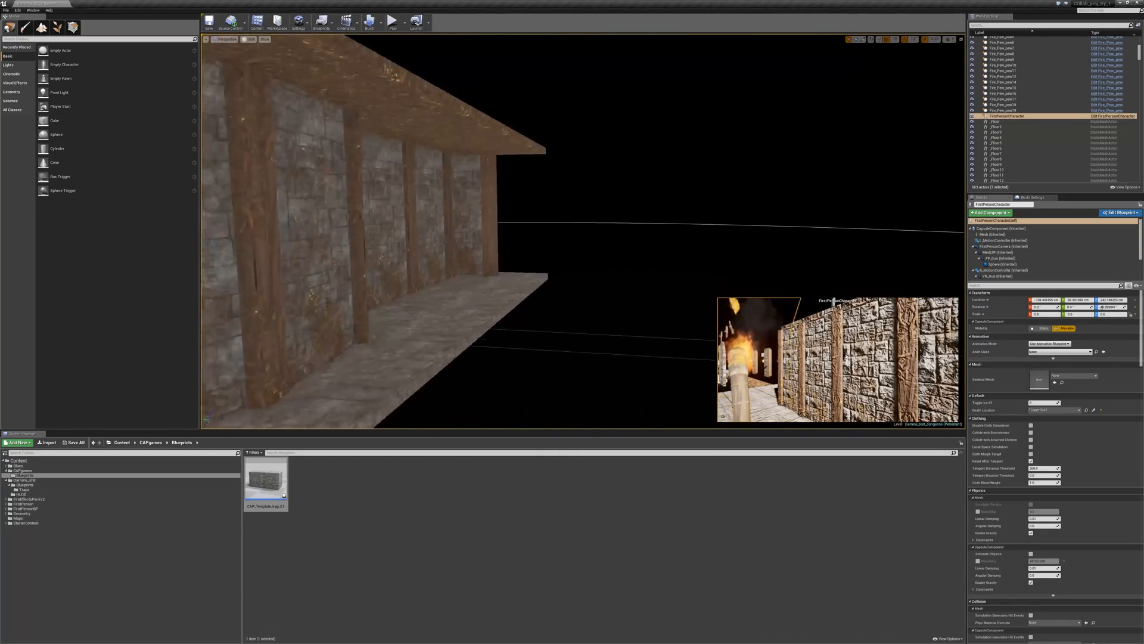
key(w)
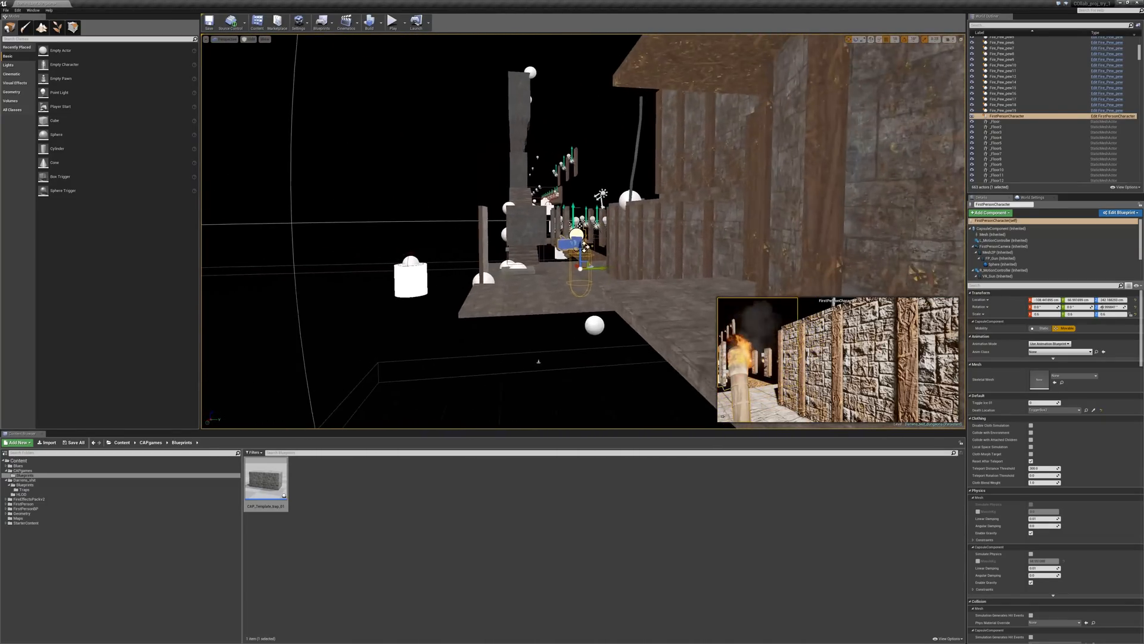
key(w)
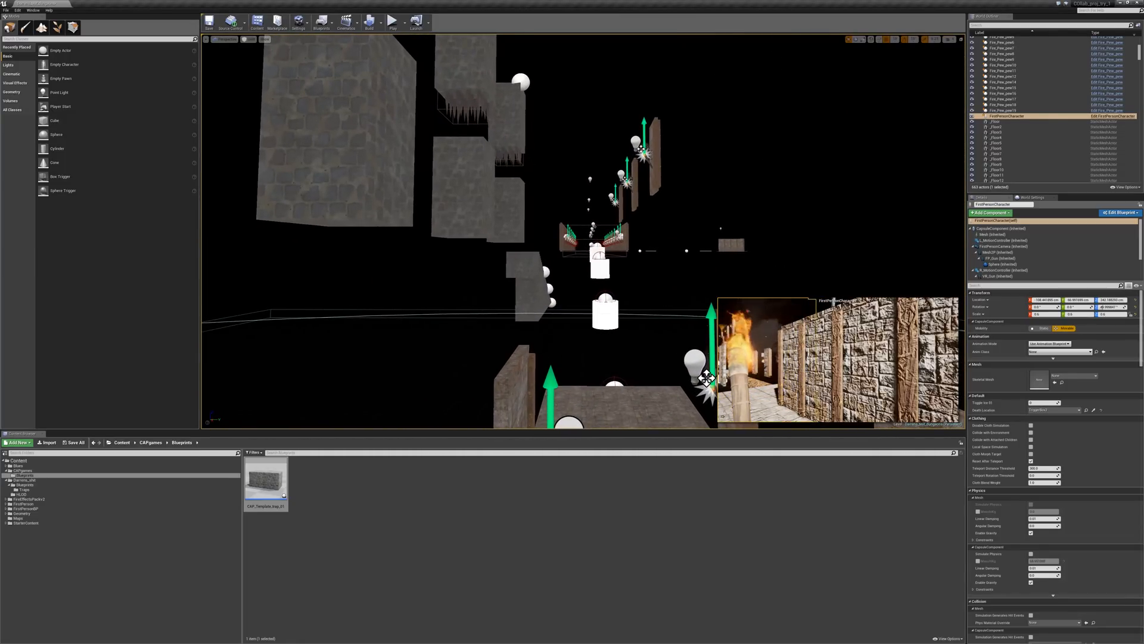
key(w)
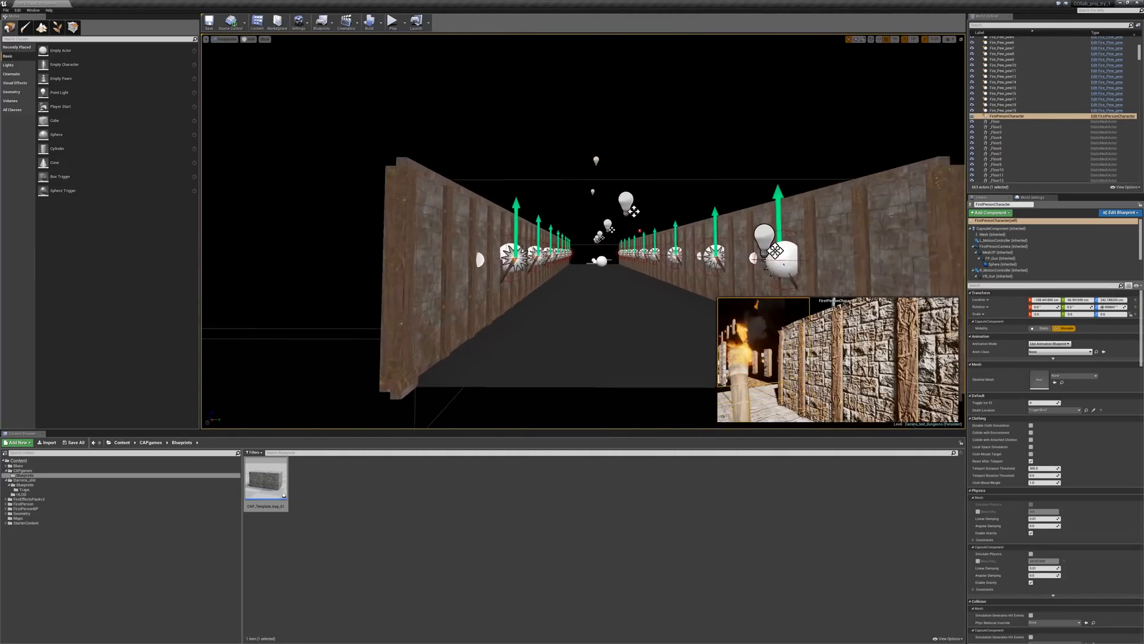
key(w)
key(s)
key(w)
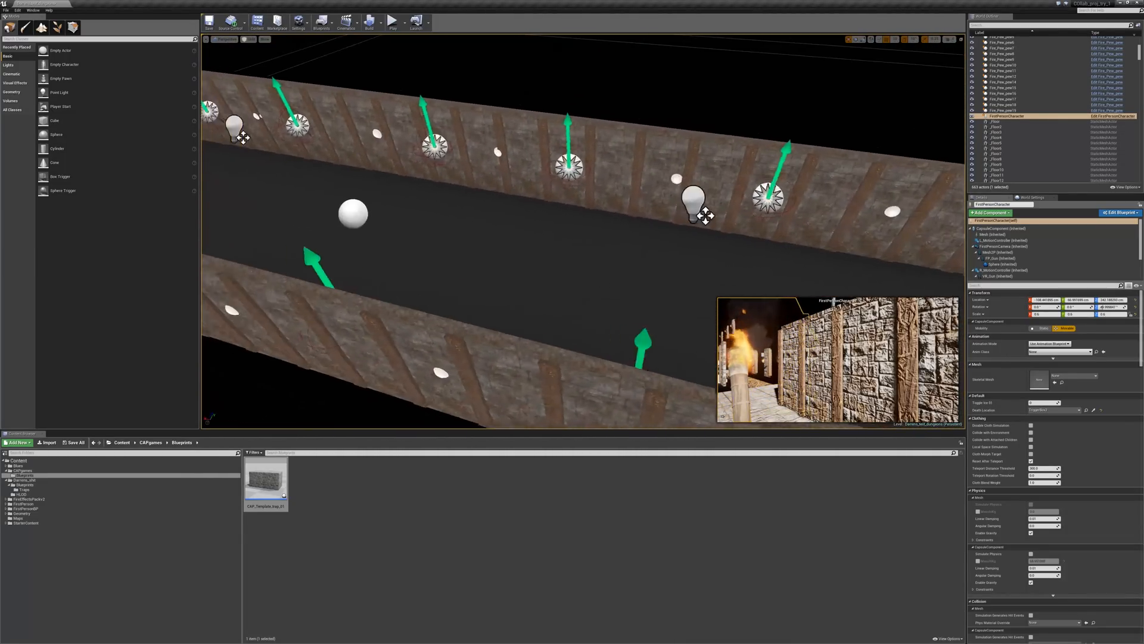
Inspect the roofed walls and wooden beams around the starting area beyond the white cylinders
key(a)
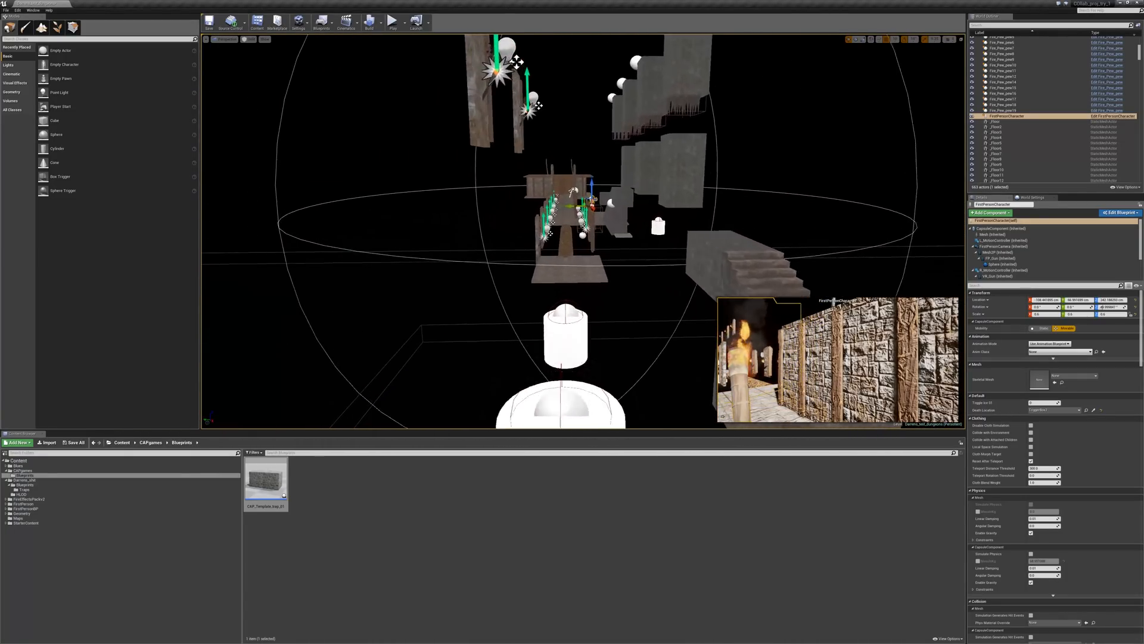
key(w)
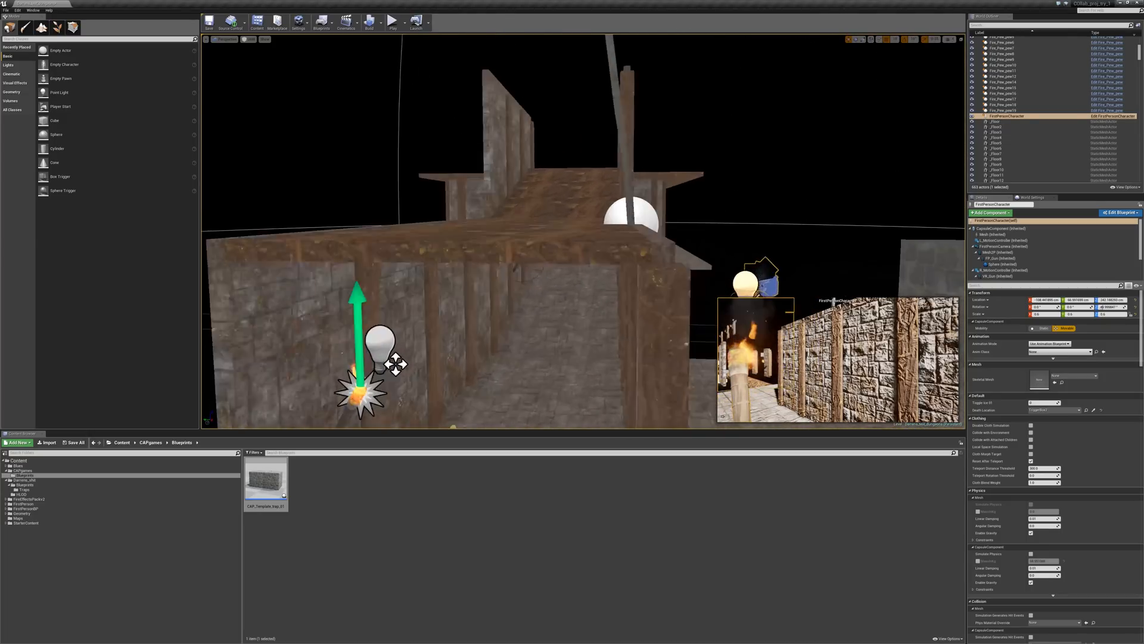
key(d)
key(w)
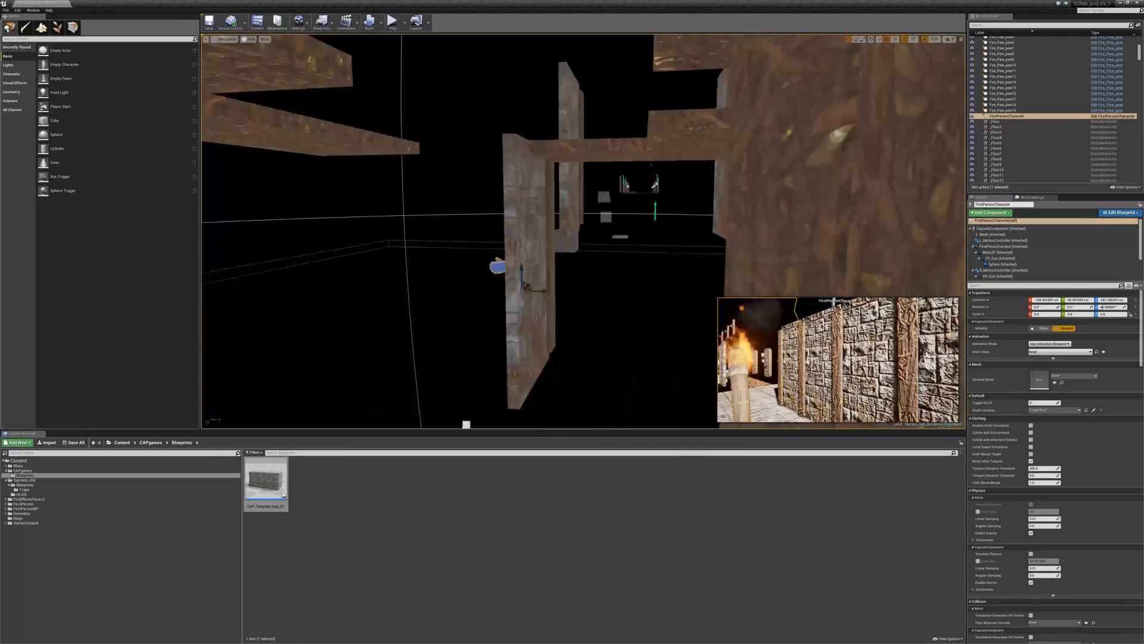